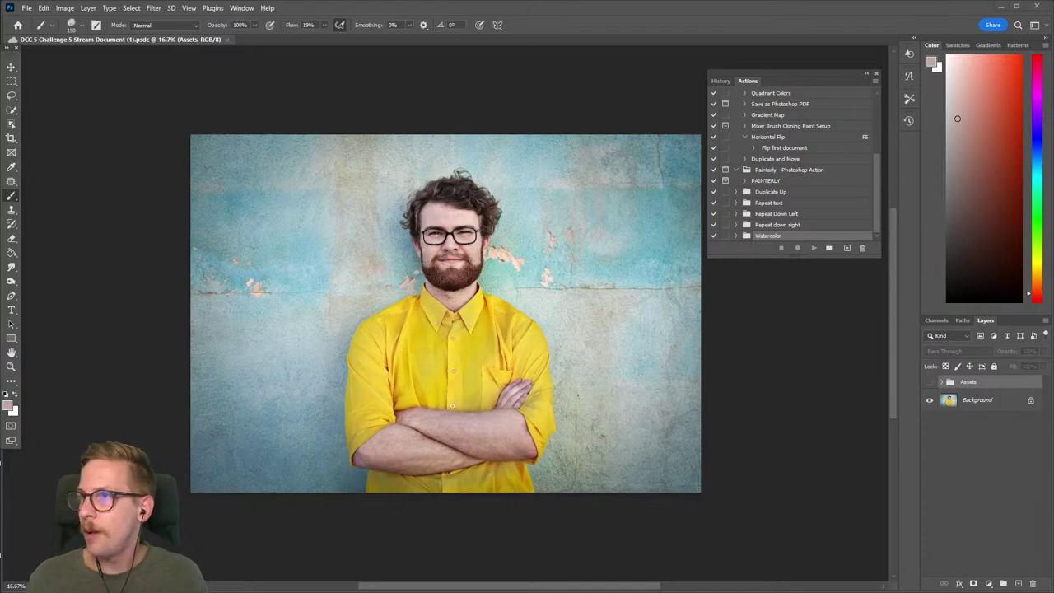
# Switch to the image viewer and look through the three watercolor portrait examples before closing it.
pyautogui.hotkey('alt', 'Tab')
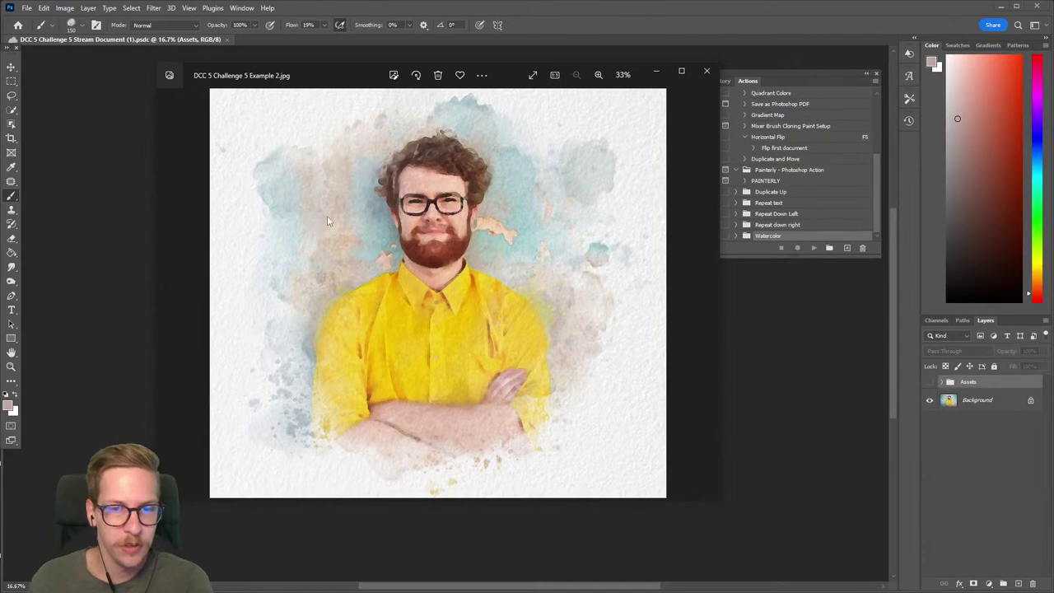
pyautogui.press('Right')
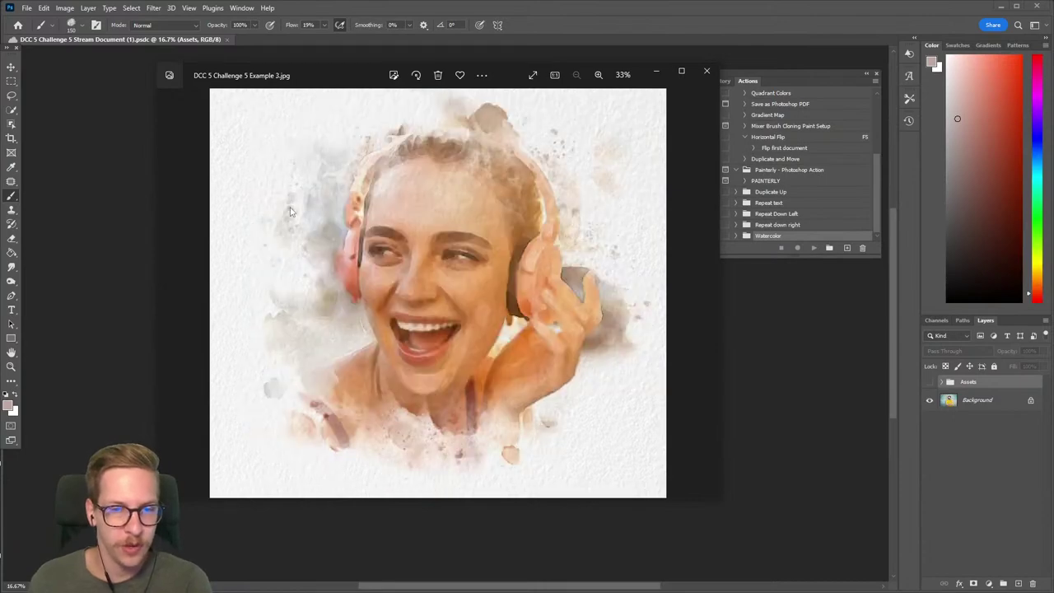
pyautogui.press('Right')
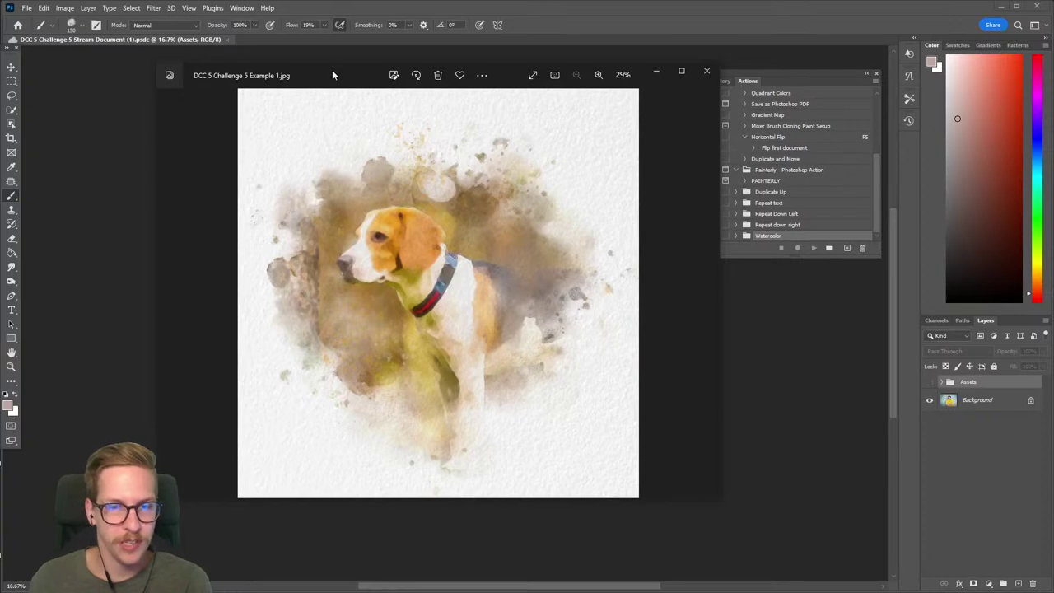
pyautogui.hotkey('alt', 'F4')
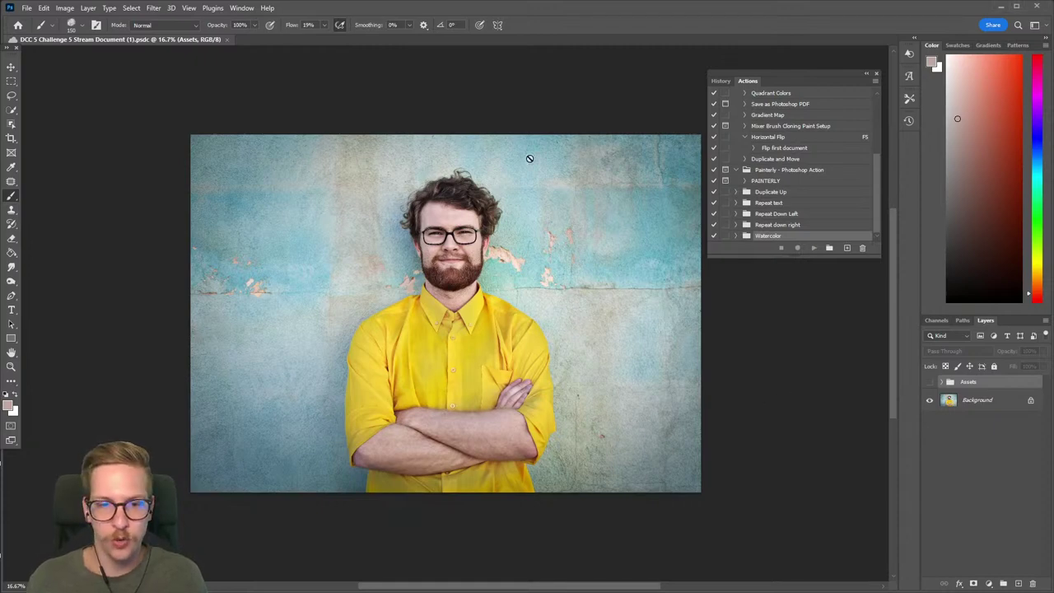
# Inspect the layers in the Assets group, and try duplicating the Background layer.
pyautogui.click(944, 383)
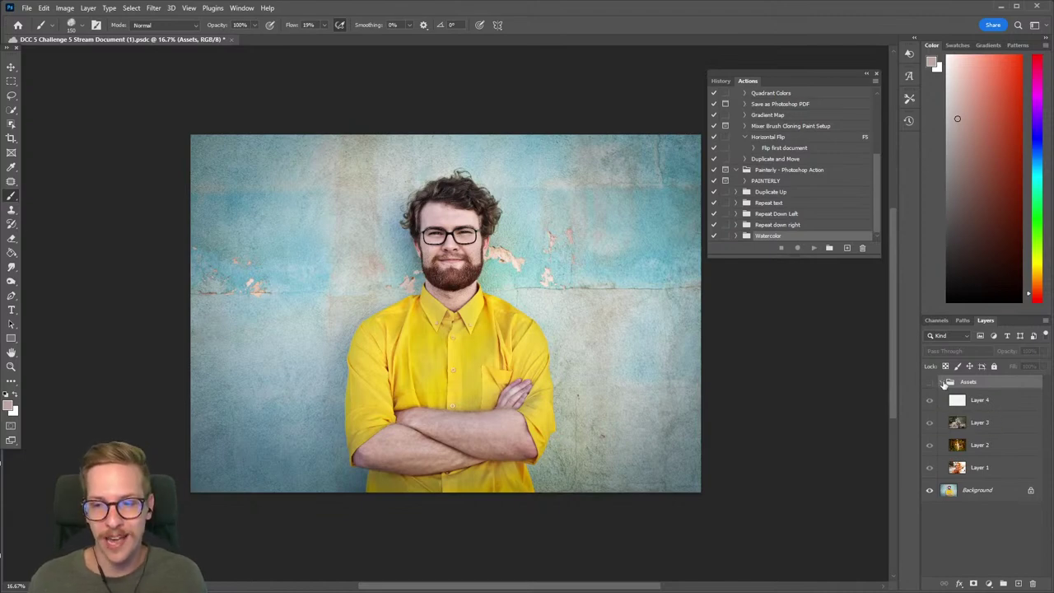
pyautogui.click(944, 383)
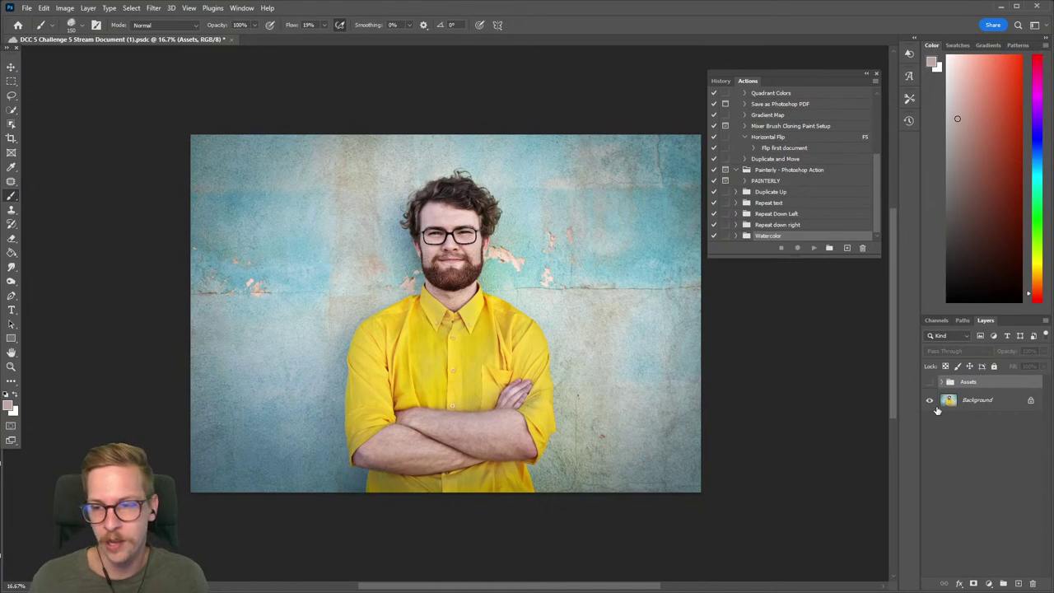
pyautogui.click(973, 402)
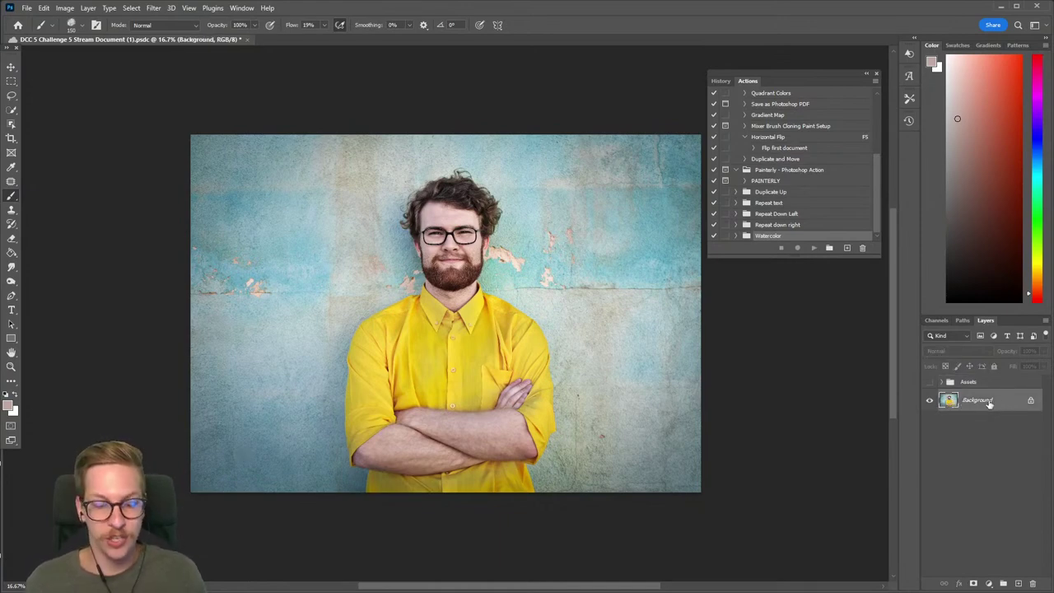
pyautogui.click(942, 382)
pyautogui.click(942, 382)
pyautogui.hotkey('ctrl', 'j')
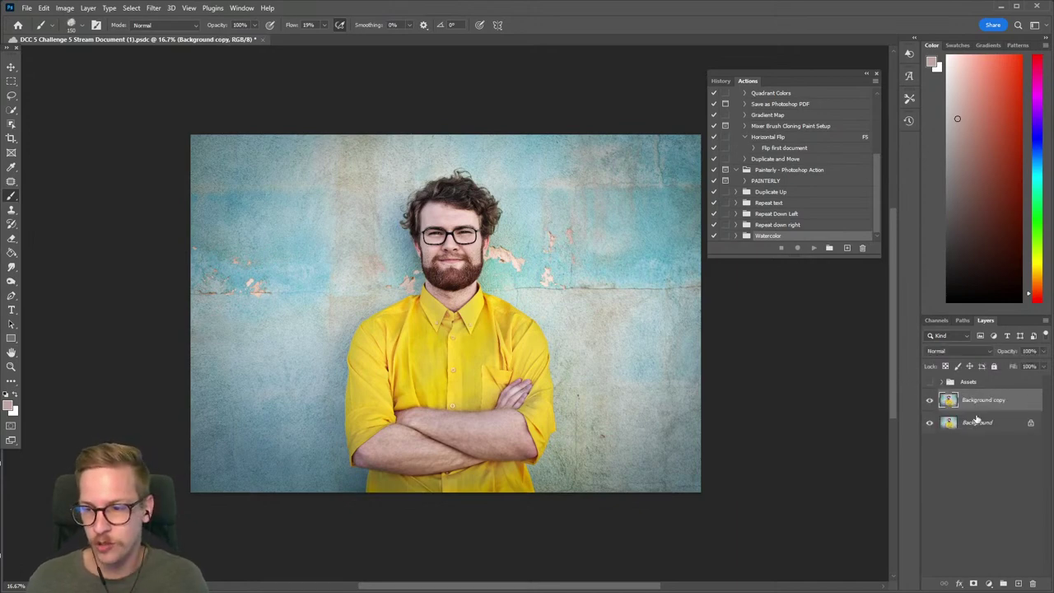
pyautogui.moveTo(970, 409); pyautogui.dragTo(973, 382)
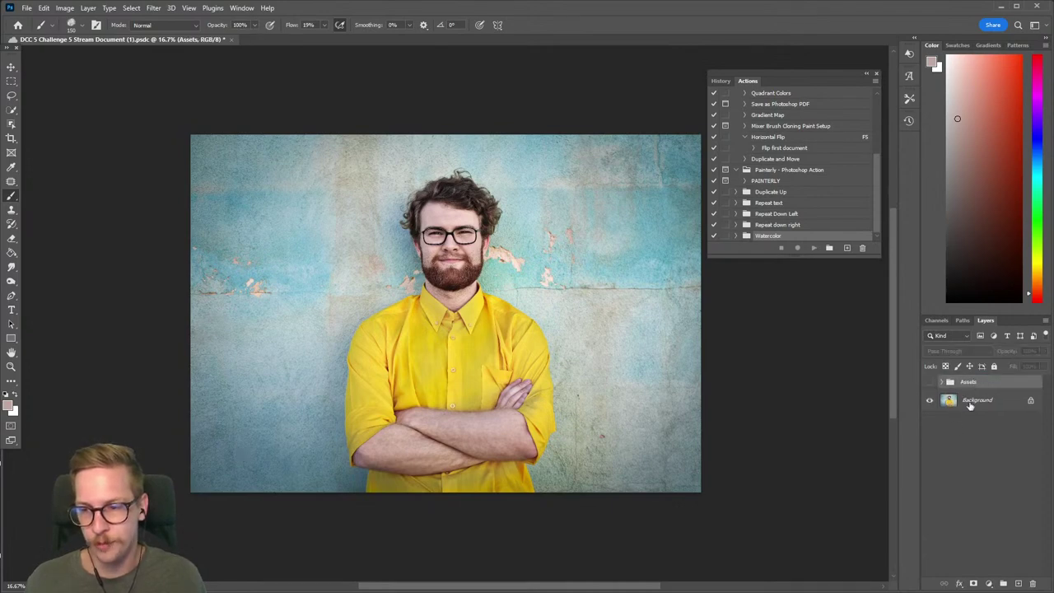
# Convert the Background layer to a smart object and close the floating Actions window.
pyautogui.rightClick(970, 405)
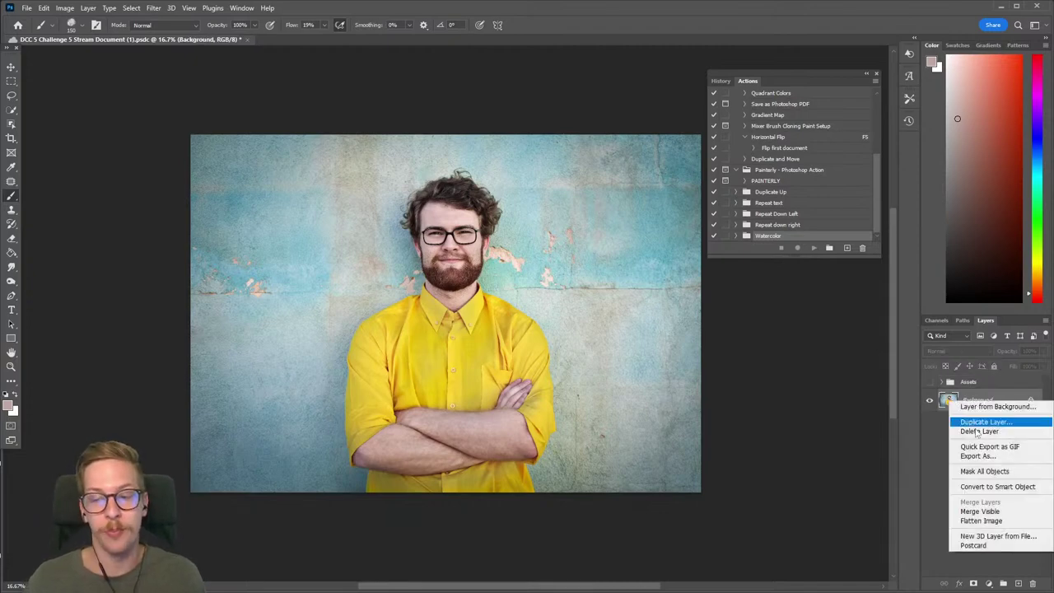
pyautogui.click(987, 488)
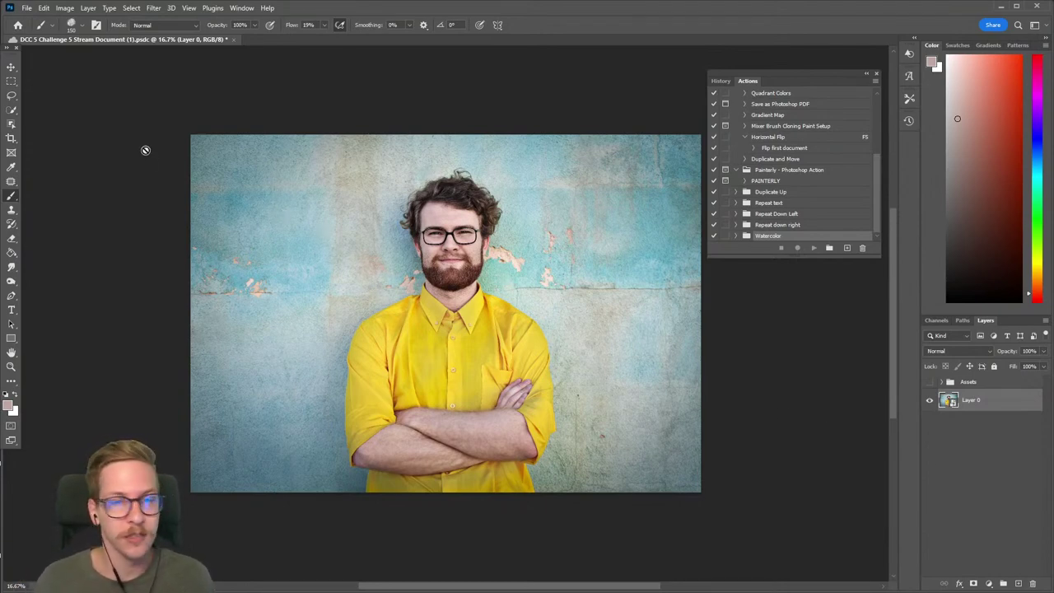
pyautogui.click(875, 73)
# Open the Filter Gallery for the photo's smart object and choose the Artistic Sponge filter.
pyautogui.scroll(2, 386, 282)
pyautogui.scroll(1, 394, 268)
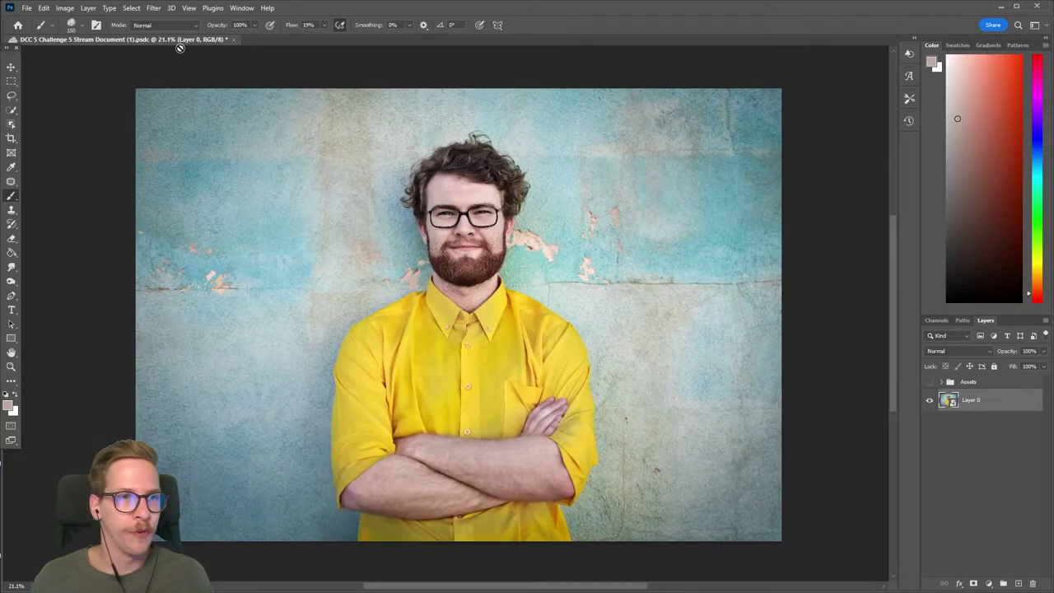
pyautogui.click(156, 8)
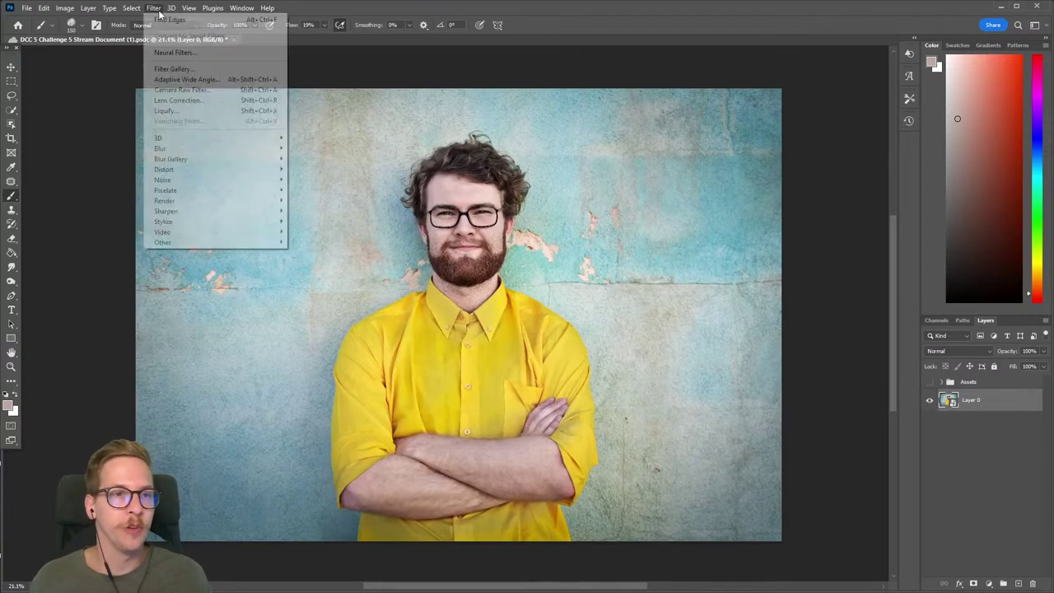
pyautogui.click(184, 69)
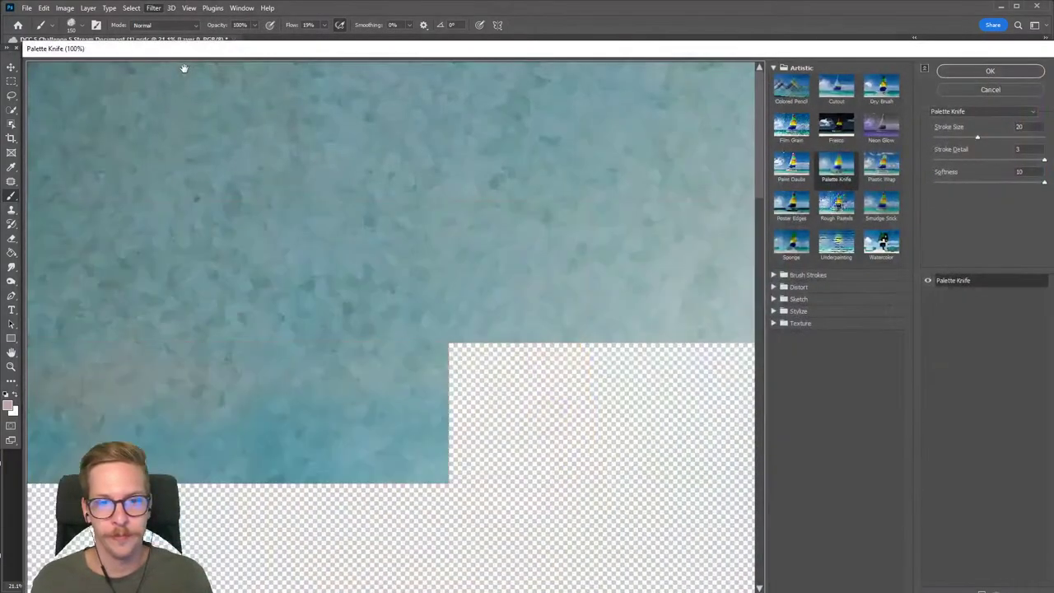
pyautogui.moveTo(671, 365); pyautogui.dragTo(271, 167)
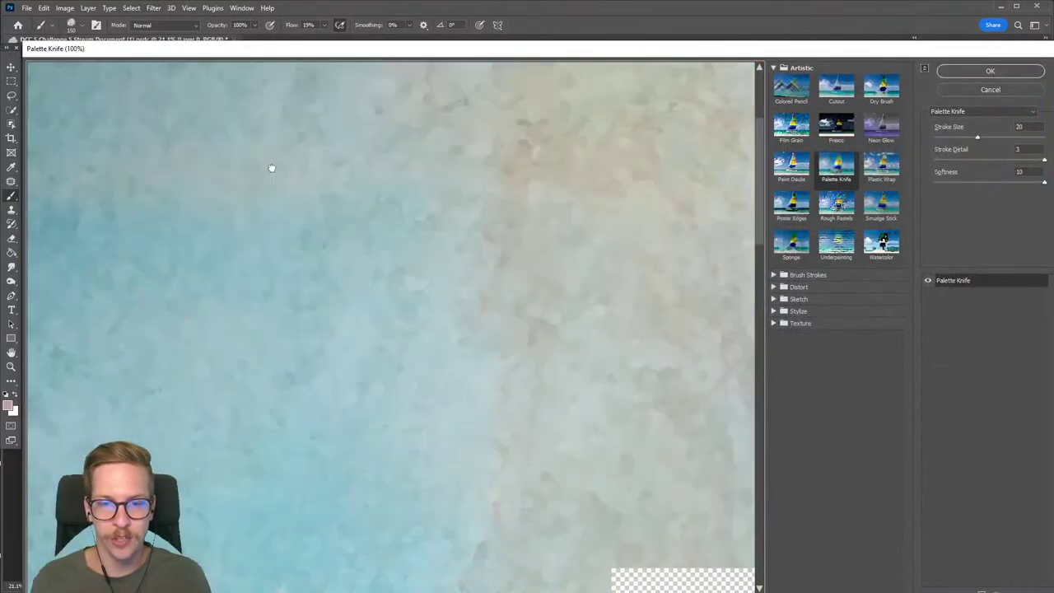
pyautogui.moveTo(473, 313); pyautogui.dragTo(313, 291)
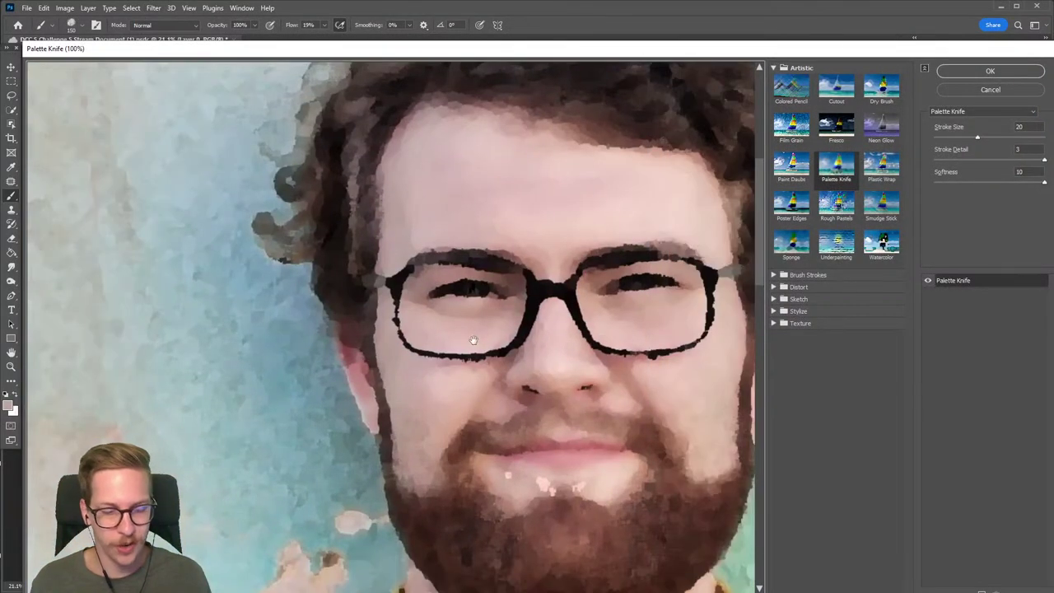
pyautogui.press('alt')
pyautogui.keyDown('alt'); pyautogui.click(529, 329); pyautogui.keyUp('alt')
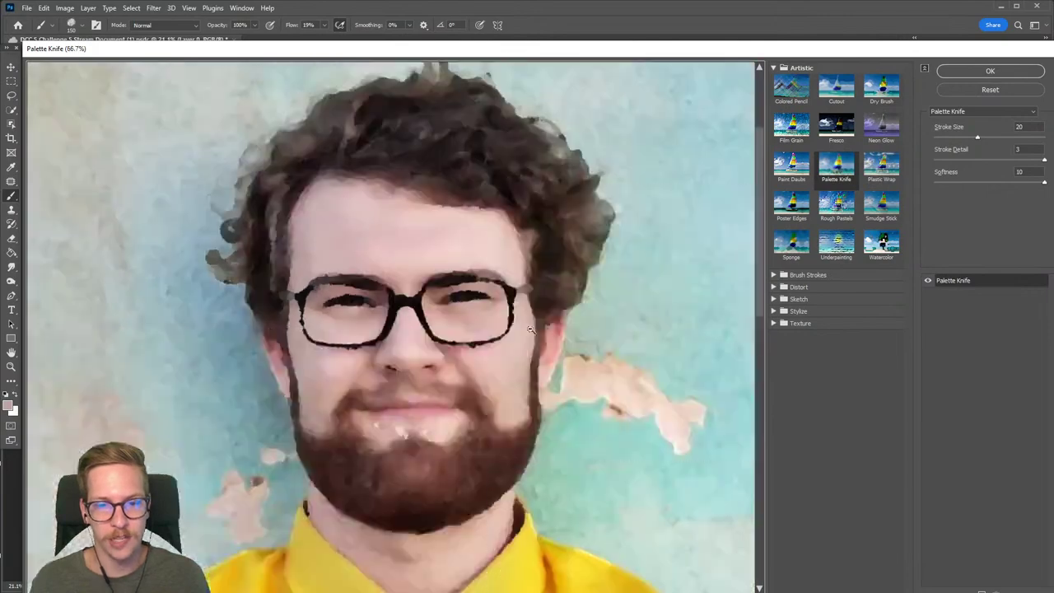
pyautogui.keyDown('alt'); pyautogui.click(438, 324); pyautogui.keyUp('alt')
pyautogui.keyDown('alt'); pyautogui.click(356, 368); pyautogui.keyUp('alt')
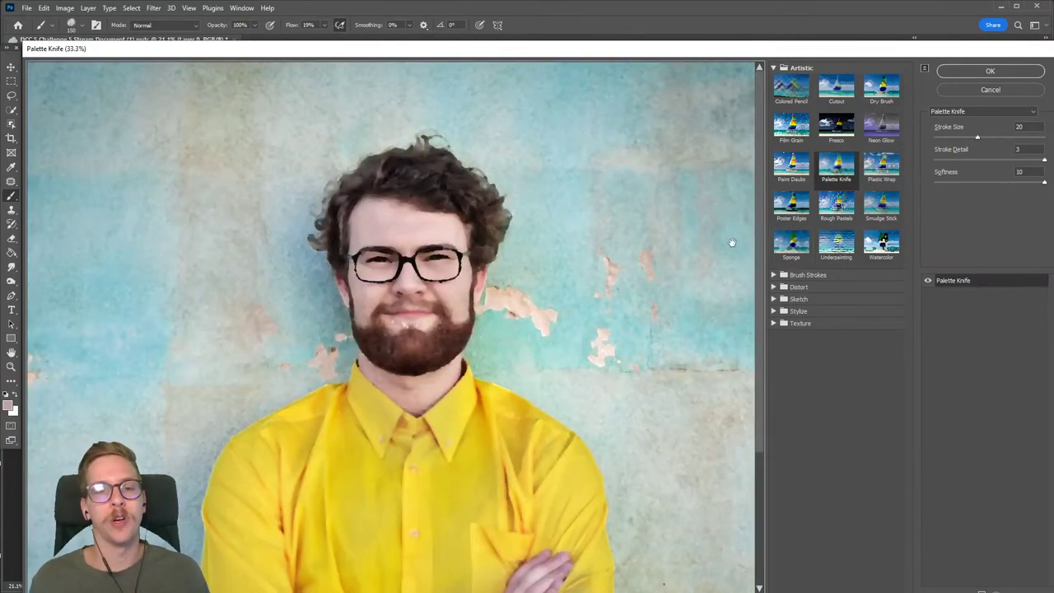
pyautogui.click(793, 243)
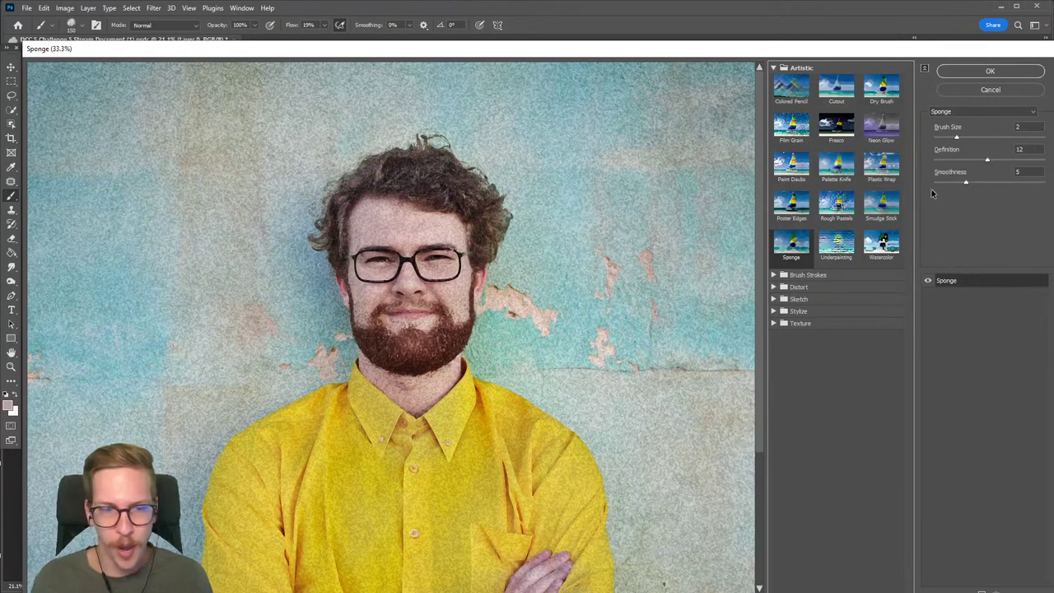
# Set the Sponge filter's brush size to 10.
pyautogui.click(957, 139)
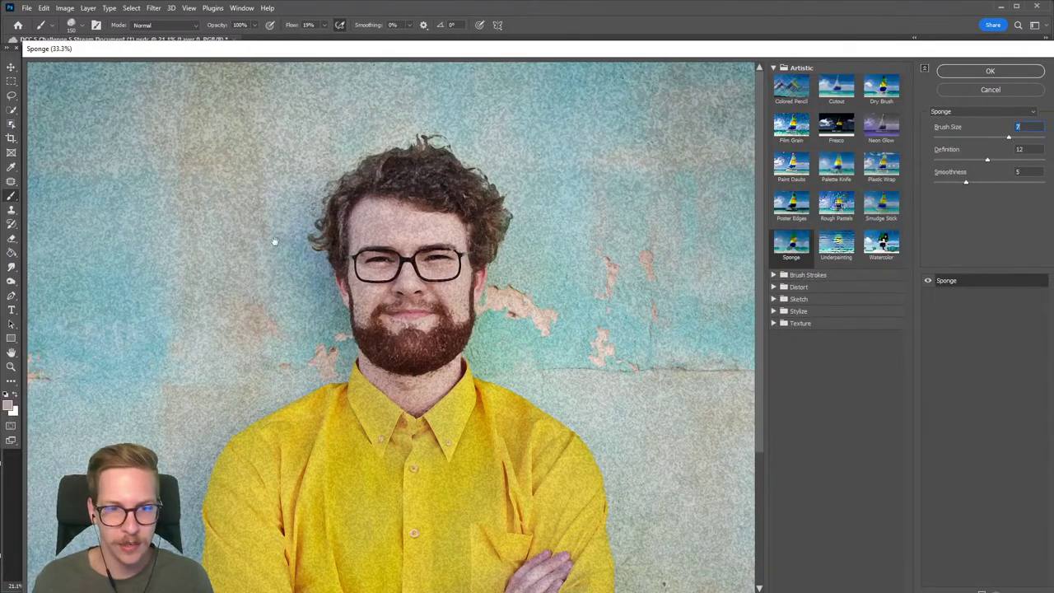
pyautogui.press('alt')
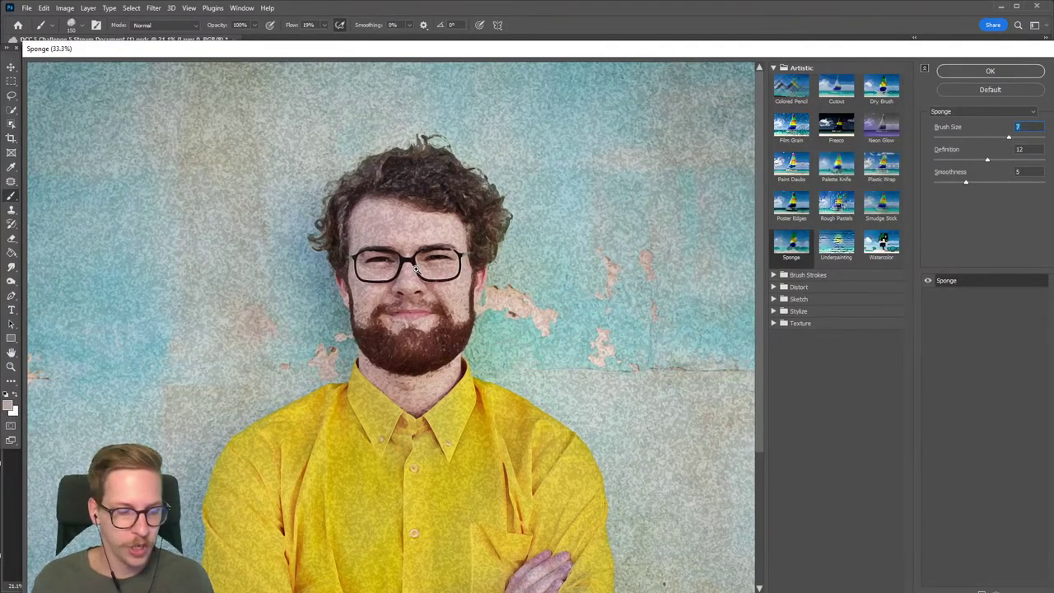
pyautogui.scroll(1, 416, 269)
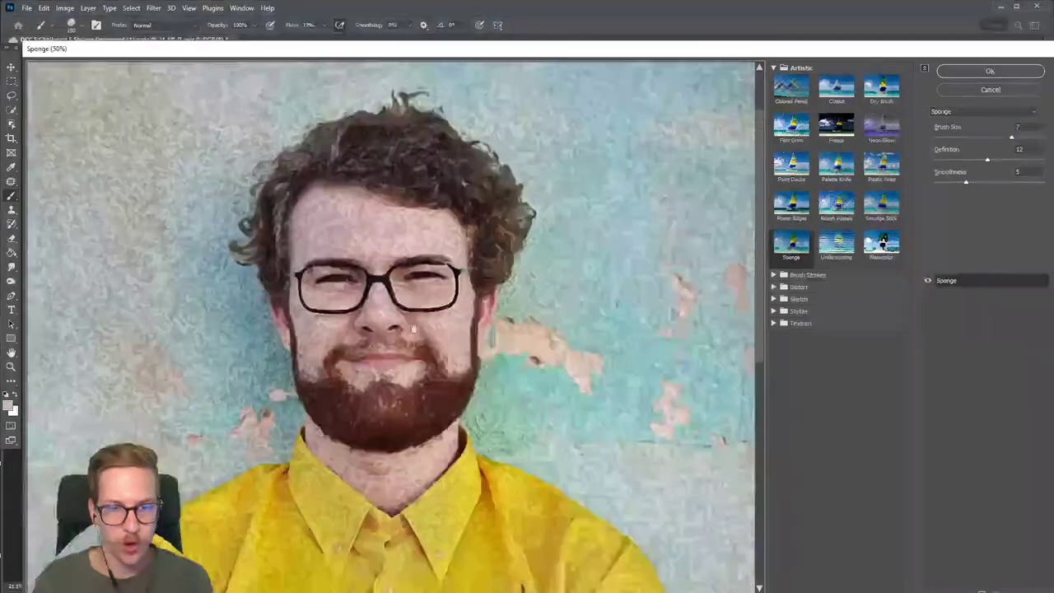
pyautogui.click(1020, 127)
pyautogui.scroll(3, 1019, 128)
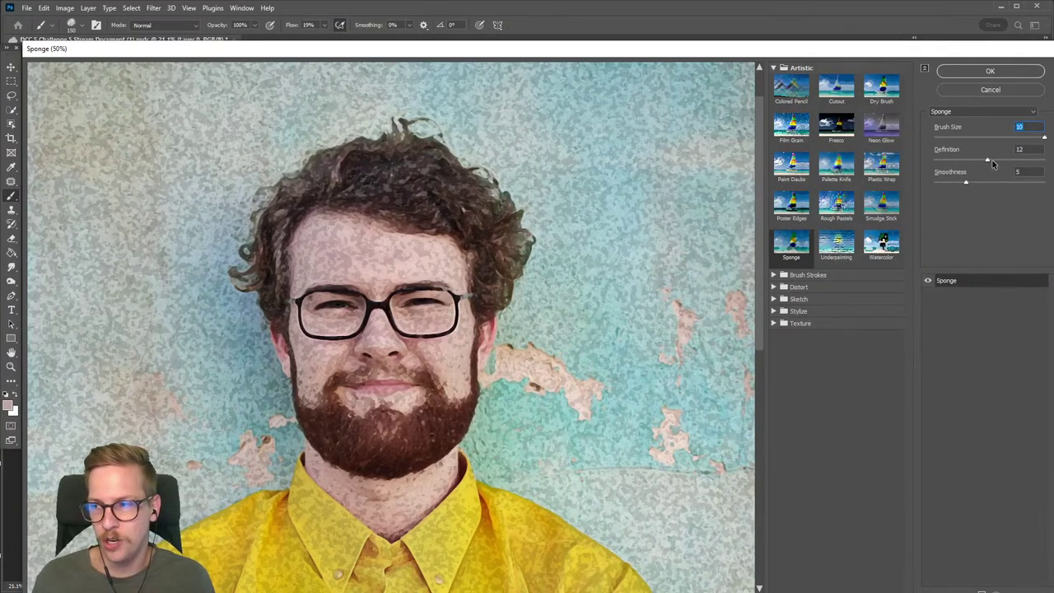
# Apply the Sponge filter with definition 0 and smoothness 15, and save the document.
pyautogui.moveTo(988, 158); pyautogui.dragTo(1011, 161)
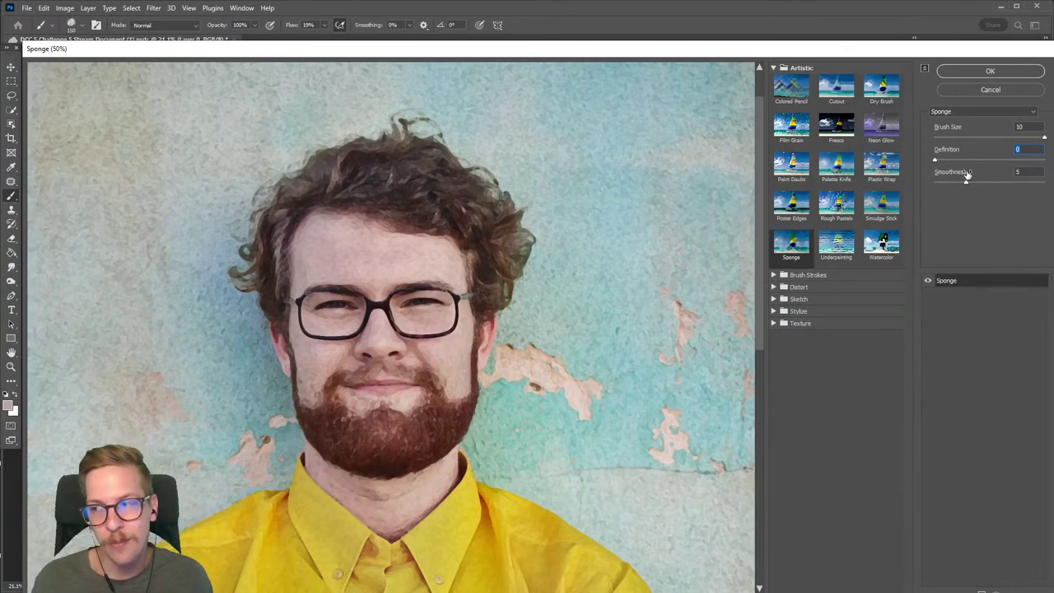
pyautogui.moveTo(967, 182); pyautogui.dragTo(973, 182)
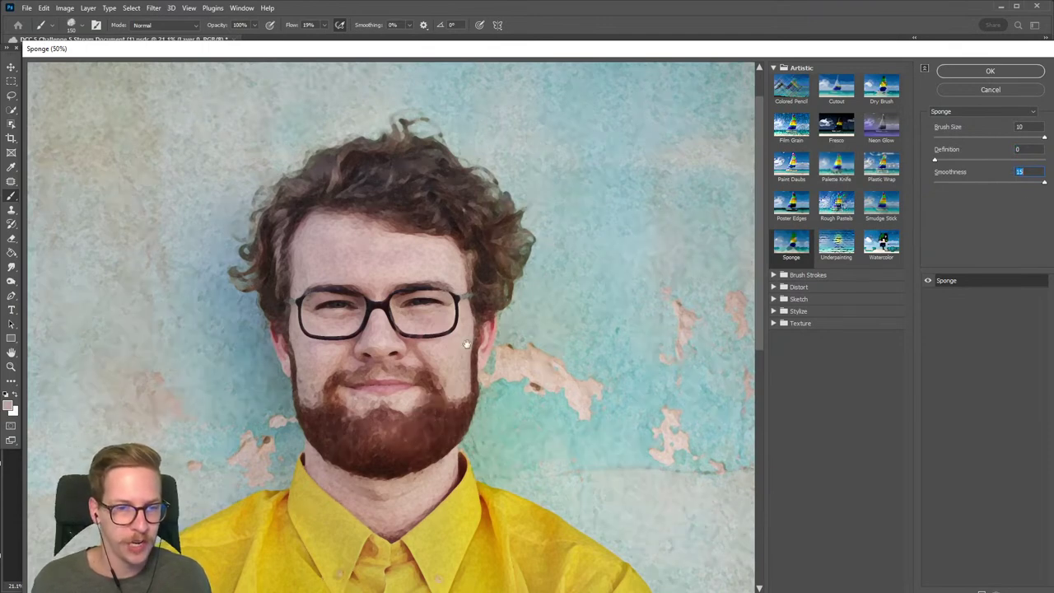
pyautogui.click(974, 70)
pyautogui.hotkey('ctrl', 's')
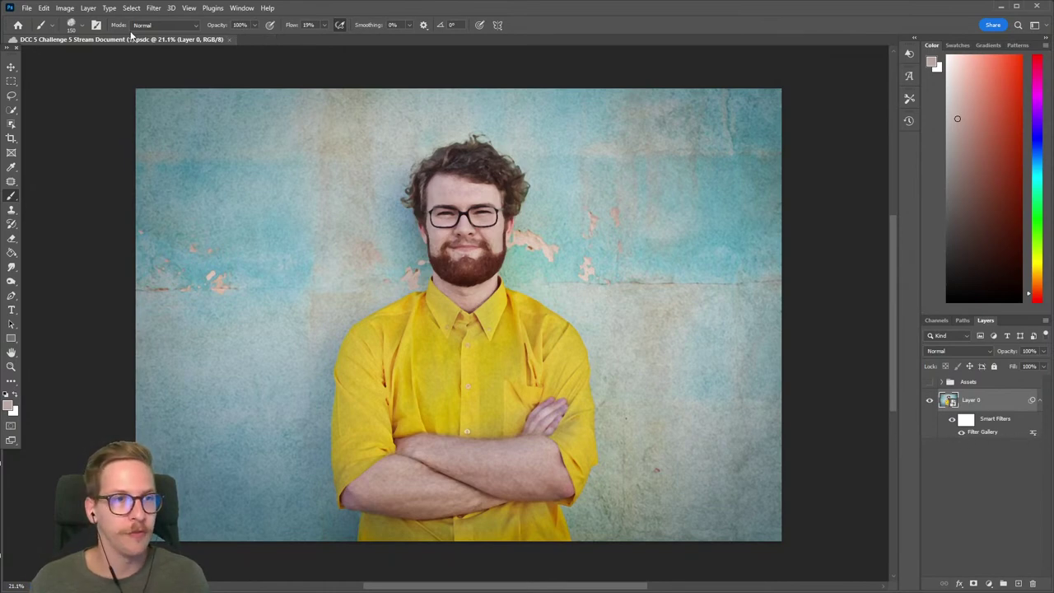
# Start a second Filter Gallery effect on the photo layer, using the Artistic Palette Knife filter.
pyautogui.click(153, 8)
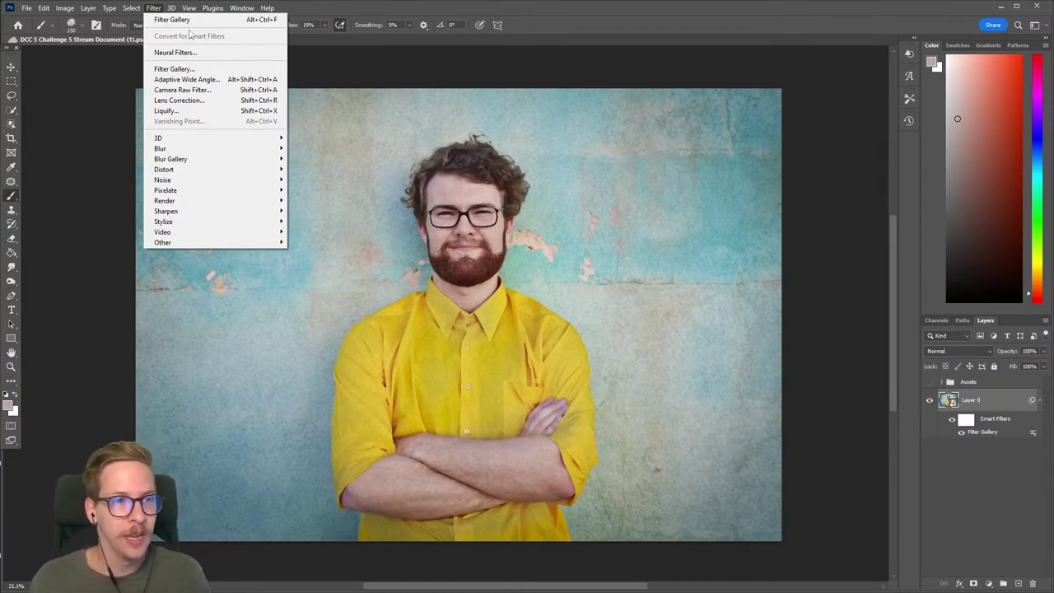
pyautogui.click(173, 71)
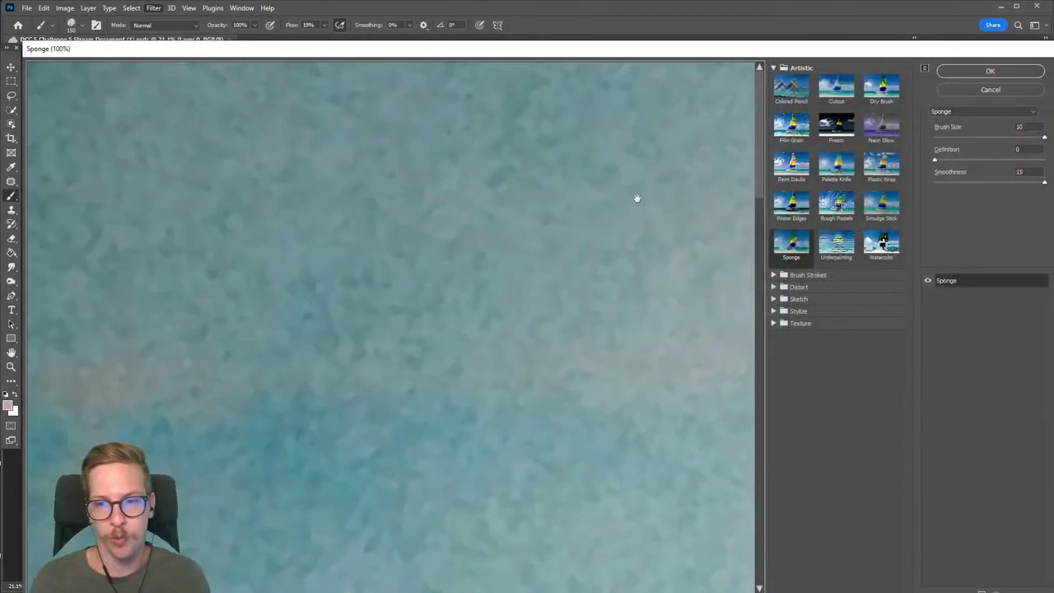
pyautogui.press('alt')
pyautogui.keyDown('alt'); pyautogui.click(574, 327); pyautogui.keyUp('alt')
pyautogui.moveTo(574, 327); pyautogui.dragTo(325, 304)
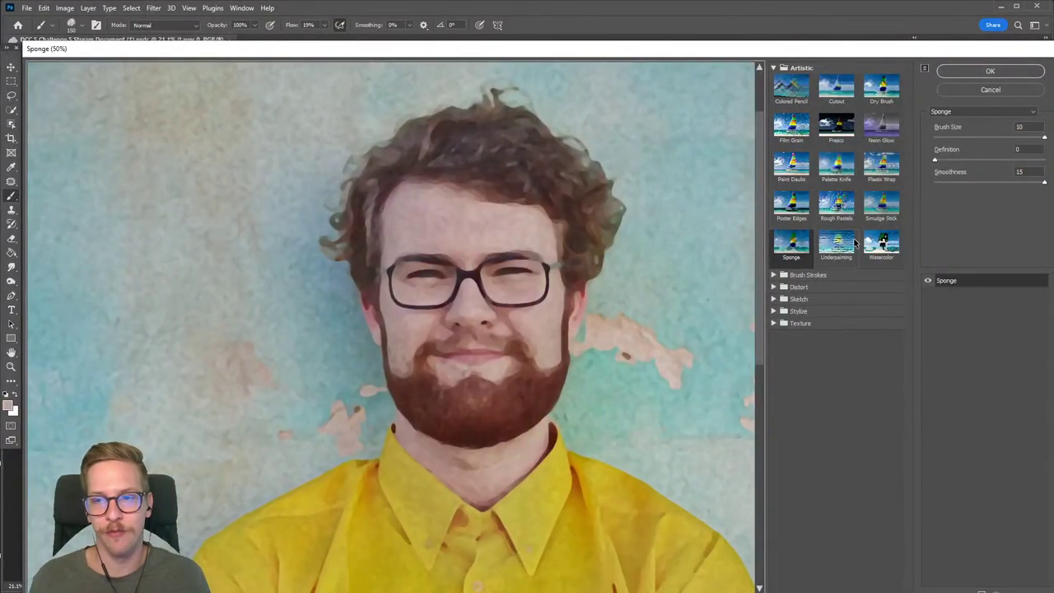
pyautogui.click(842, 176)
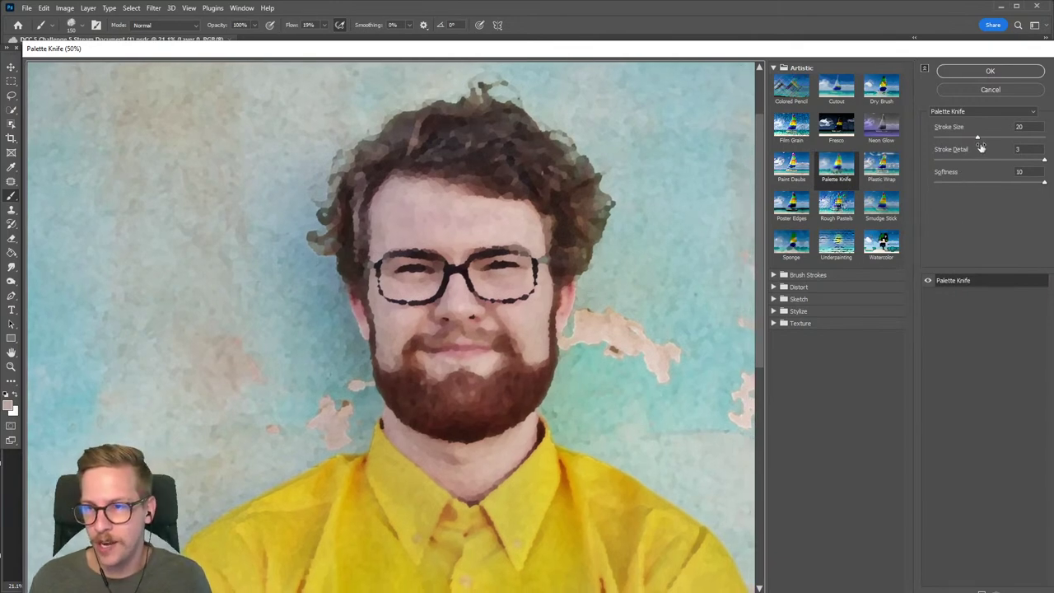
# Try different Palette Knife strokes on the portrait, settling on stroke size 18 and stroke detail 3.
pyautogui.moveTo(978, 140); pyautogui.dragTo(1018, 138)
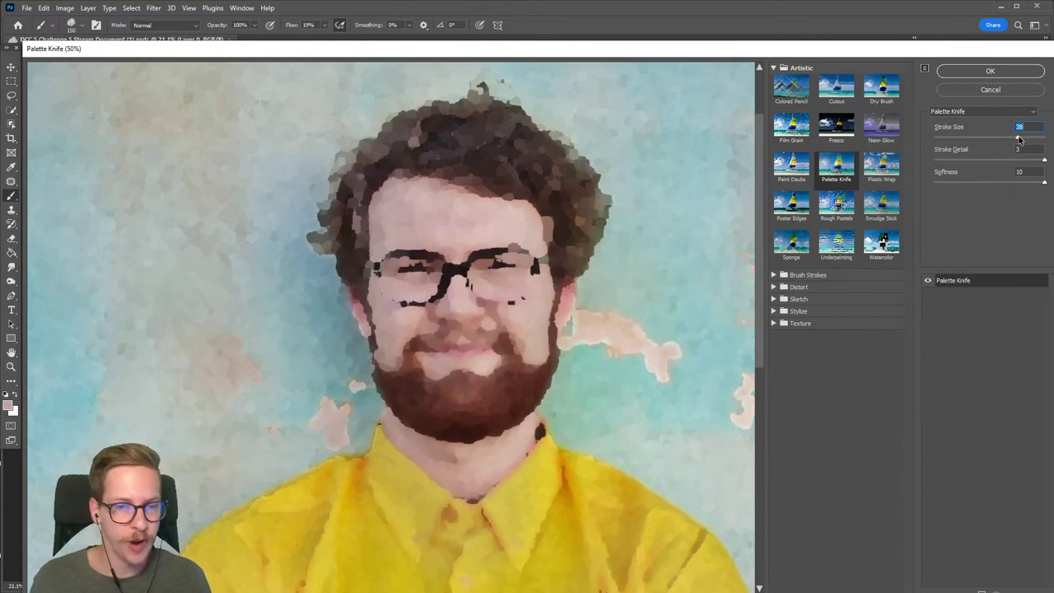
pyautogui.moveTo(1019, 140); pyautogui.dragTo(948, 142)
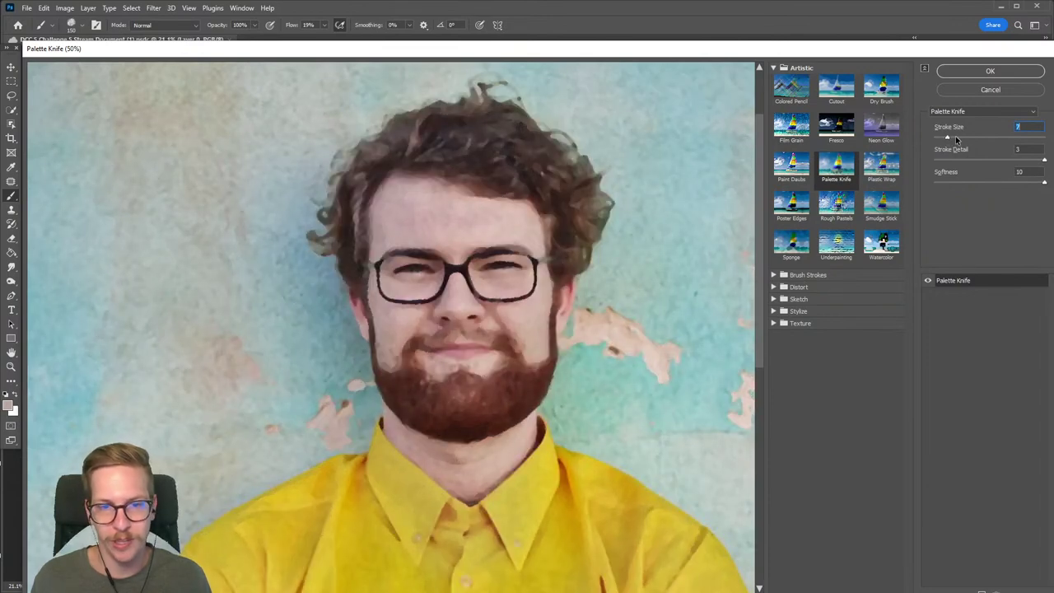
pyautogui.moveTo(968, 138); pyautogui.dragTo(972, 140)
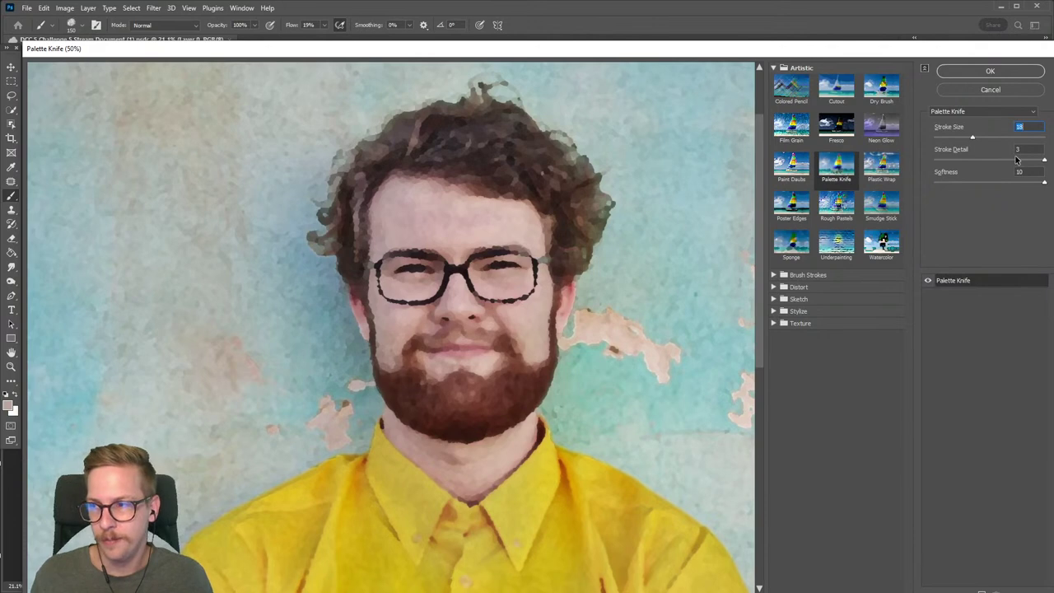
pyautogui.moveTo(1043, 161); pyautogui.dragTo(928, 167)
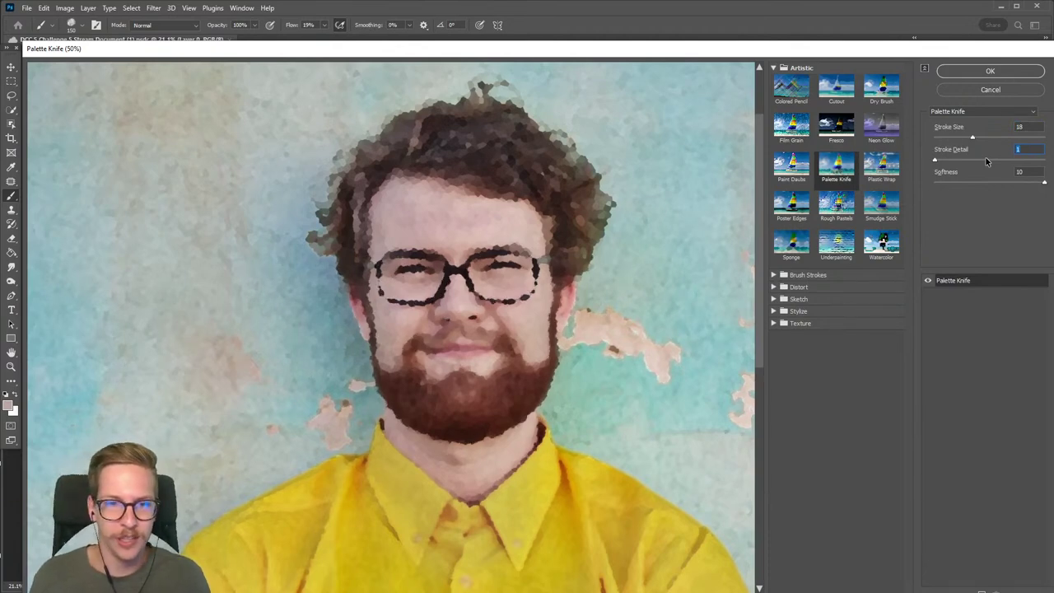
pyautogui.press('Up')
pyautogui.press('Up')
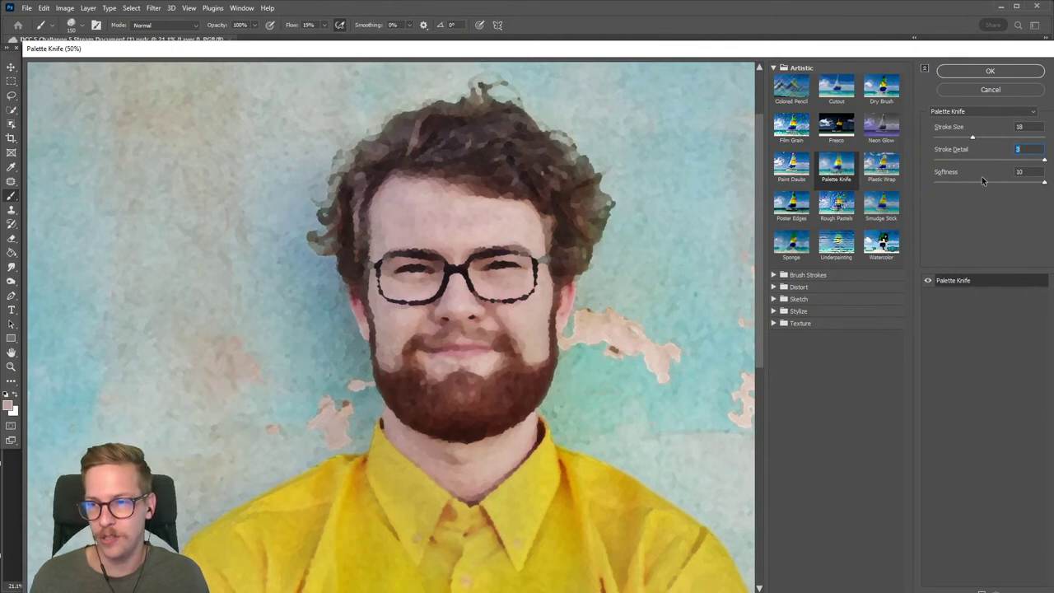
# Apply the Palette Knife filter with softness 10, and start the Oil Paint filter on the photo layer.
pyautogui.click(988, 71)
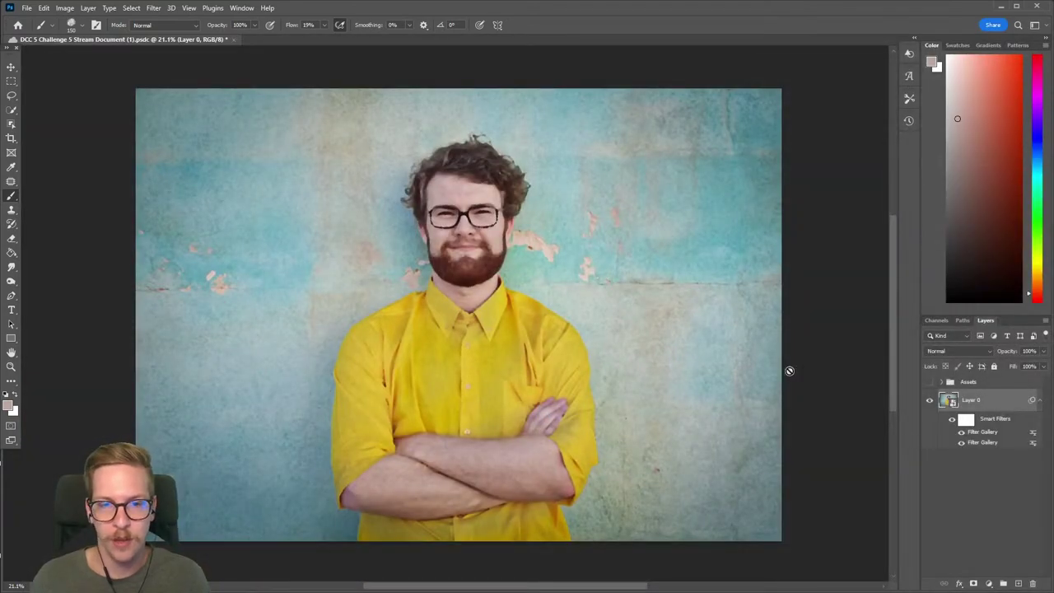
pyautogui.scroll(2, 496, 223)
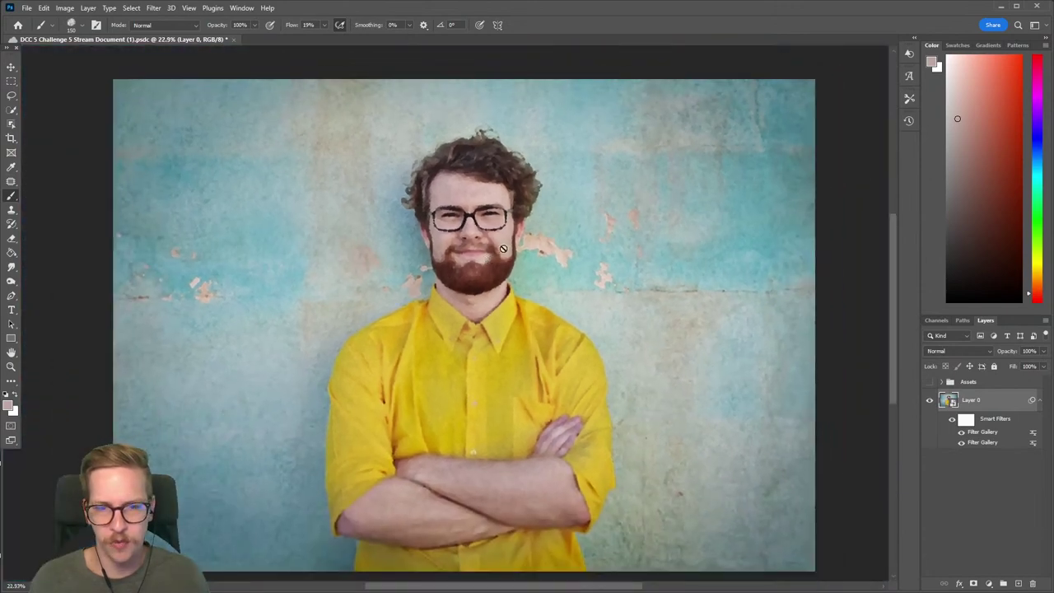
pyautogui.click(153, 8)
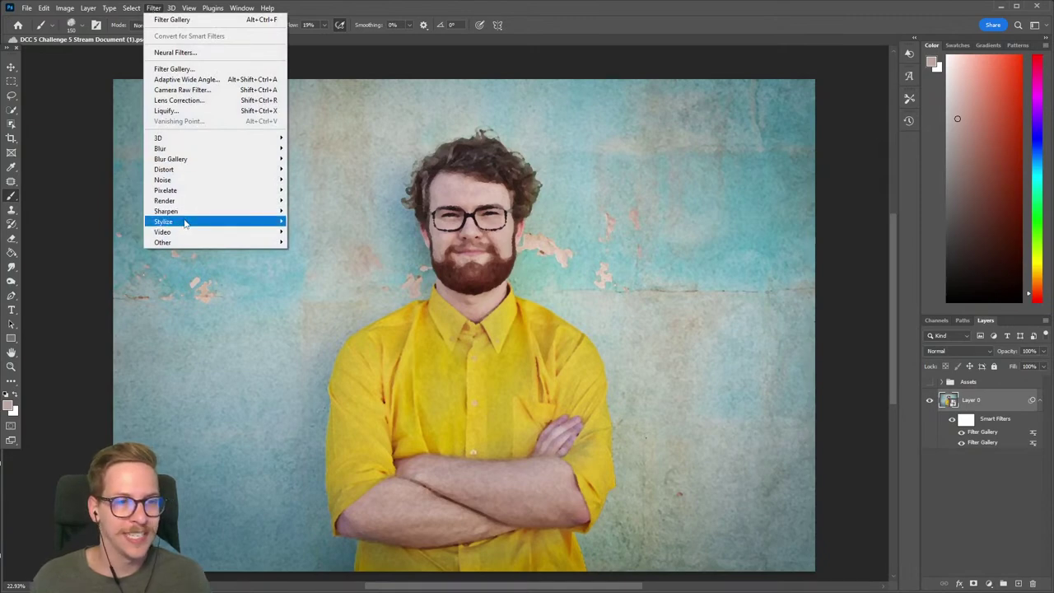
pyautogui.moveTo(187, 222)
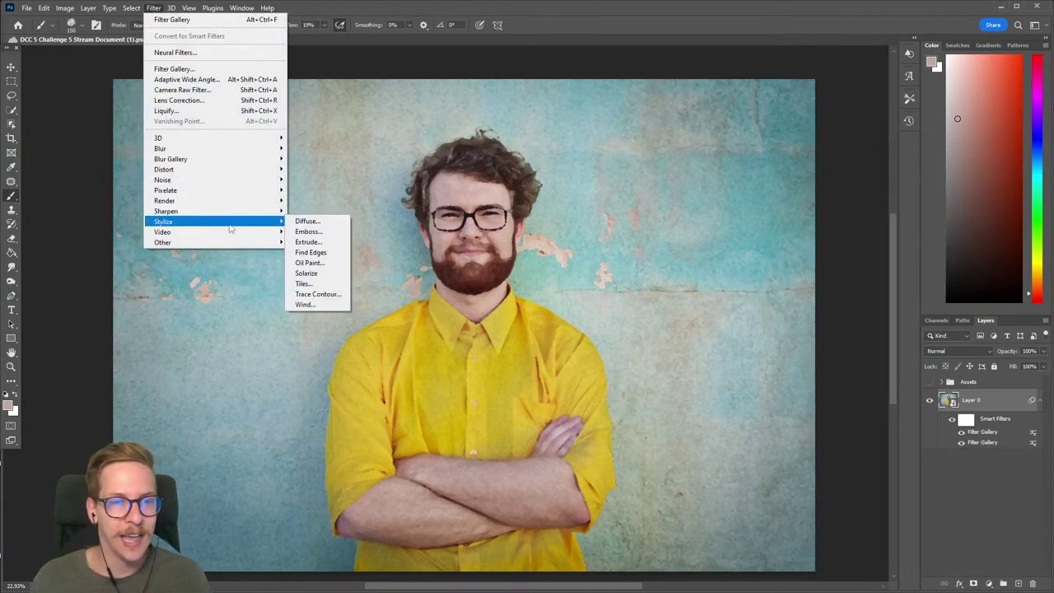
pyautogui.click(309, 262)
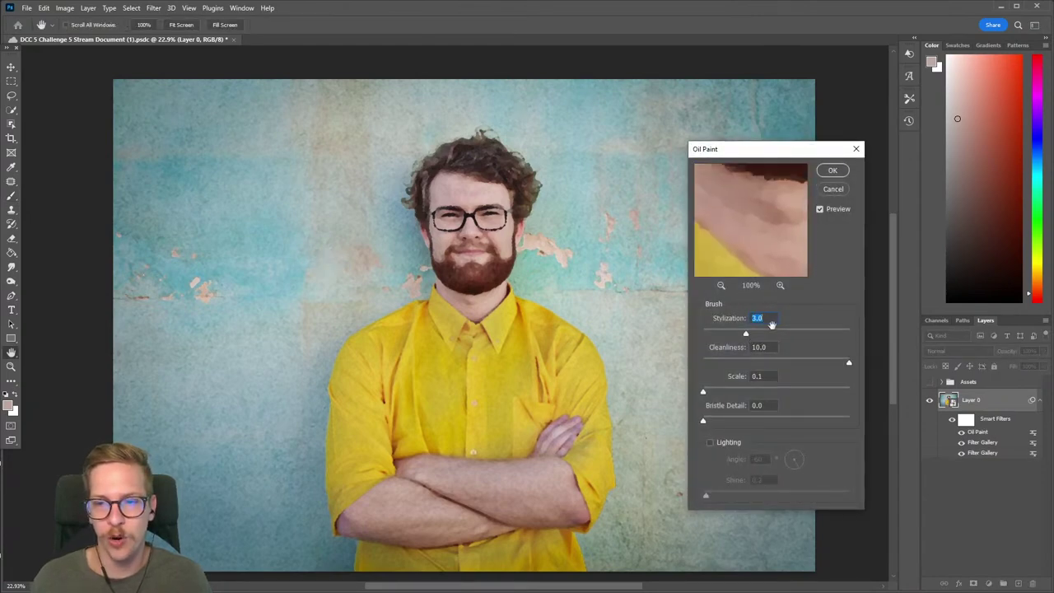
# Try an Oil Paint stylization of 9.5 and check its effect on the man's face.
pyautogui.moveTo(746, 334); pyautogui.dragTo(841, 337)
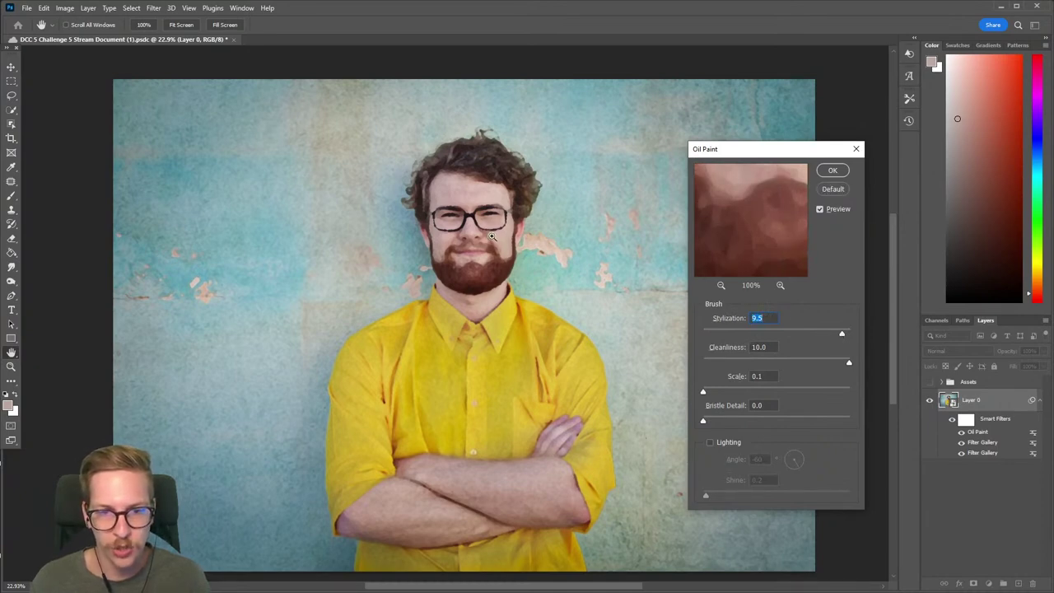
pyautogui.scroll(1, 491, 237)
pyautogui.scroll(4, 491, 238)
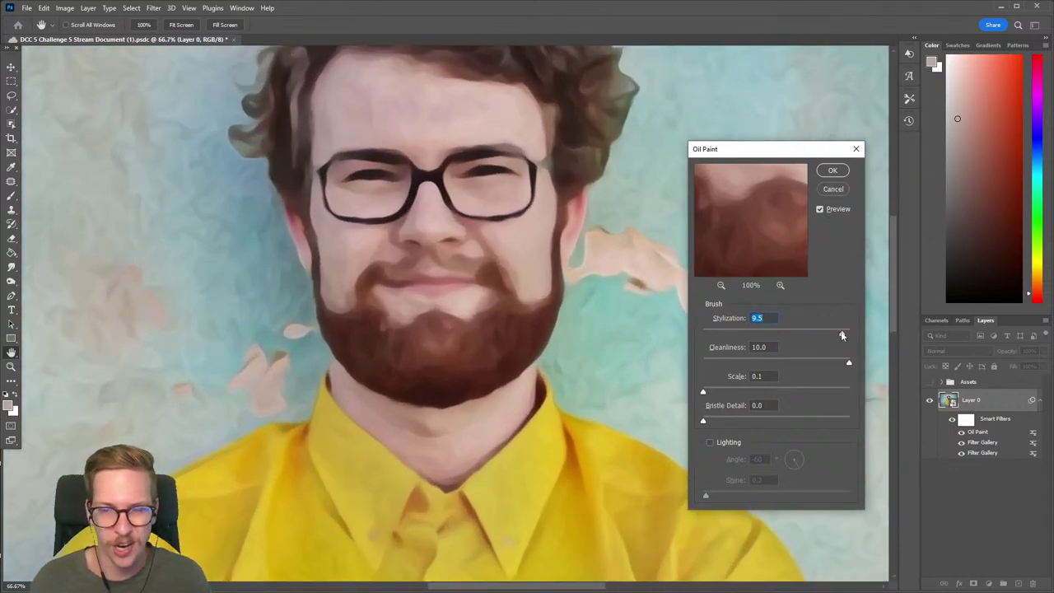
# Set the Oil Paint stylization to 3 and apply the filter with cleanliness 10, scale 0.1 and bristle detail 0.
pyautogui.moveTo(841, 335); pyautogui.dragTo(764, 335)
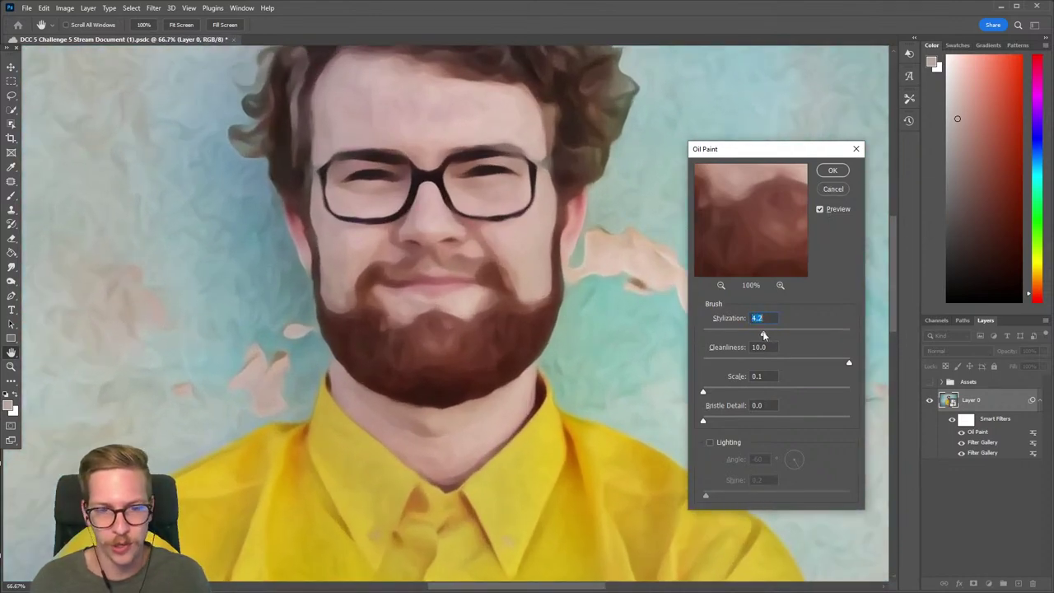
pyautogui.write('3')
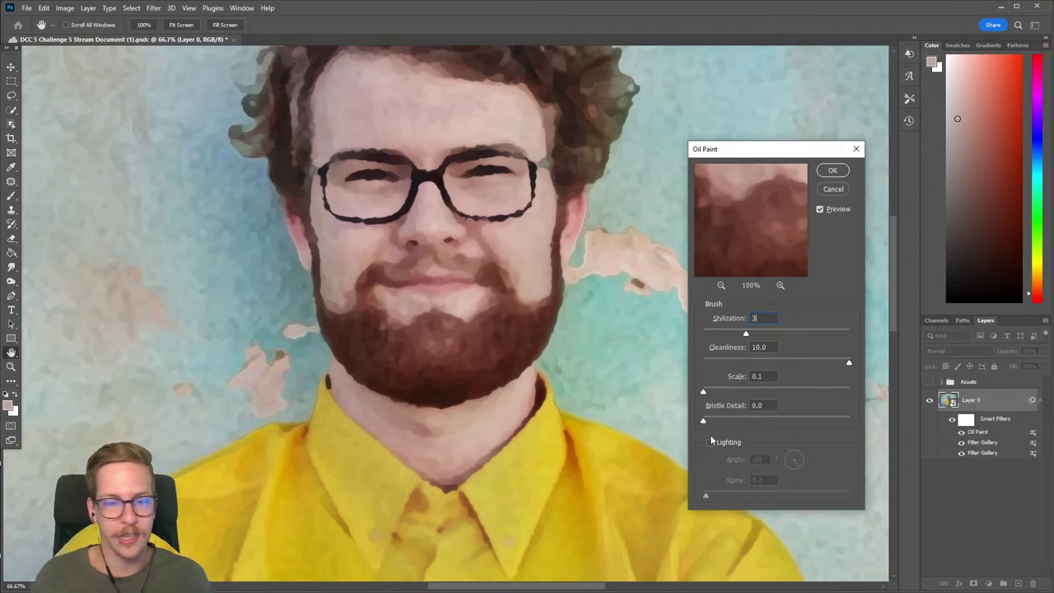
pyautogui.click(833, 171)
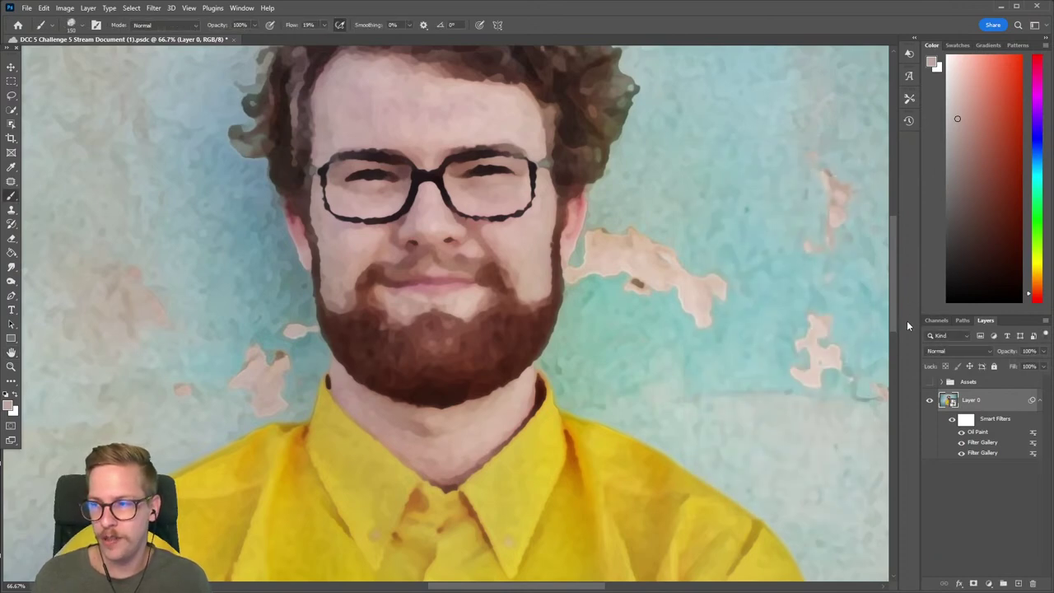
# Start the Smart Blur filter on the photo layer.
pyautogui.click(137, 9)
pyautogui.moveTo(152, 9)
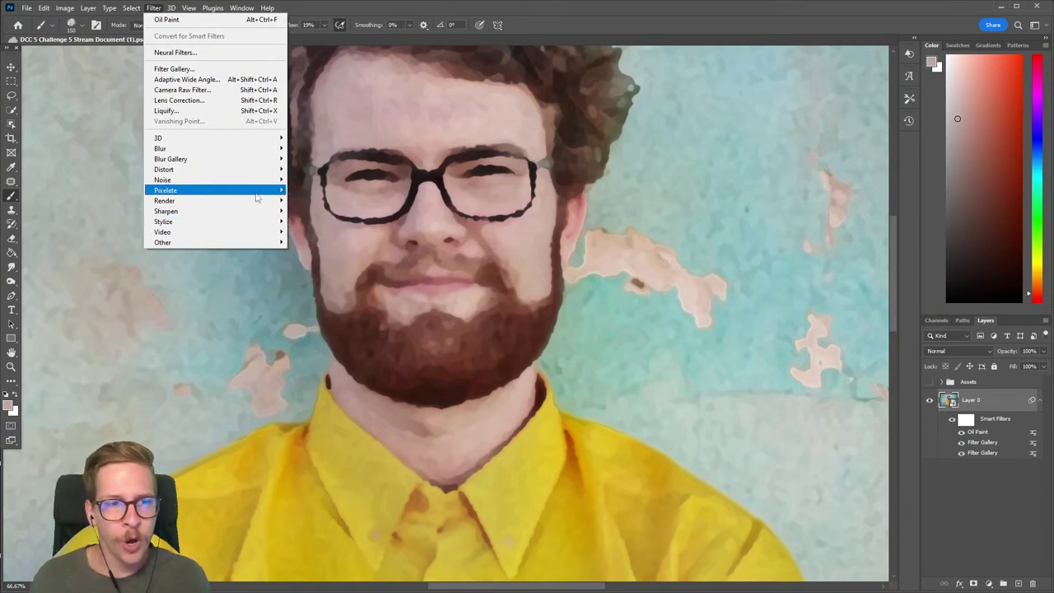
pyautogui.moveTo(255, 154)
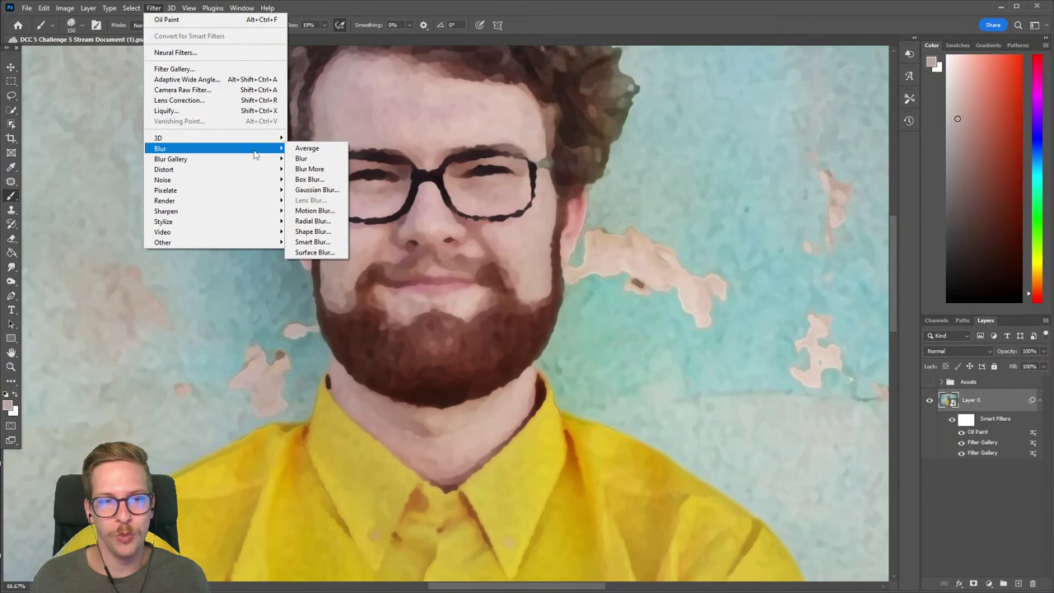
pyautogui.click(311, 242)
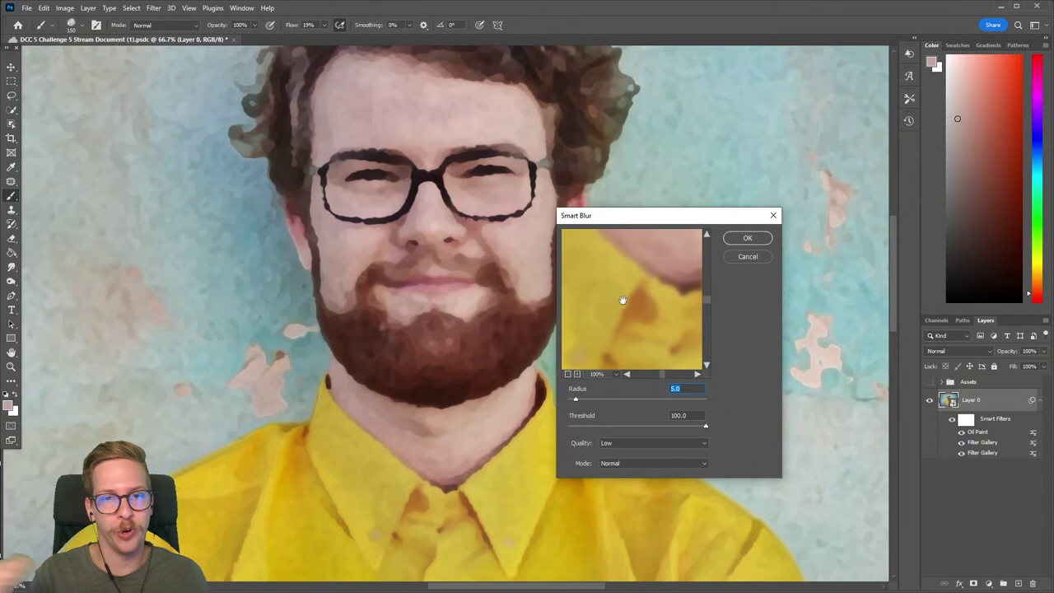
# Try Smart Blur radii of 40.6, 26.2 and 90.8 and thresholds of 55.5 and 67.1, previewing the face at 50%.
pyautogui.moveTo(576, 399); pyautogui.dragTo(626, 400)
pyautogui.moveTo(602, 348); pyautogui.dragTo(658, 366)
pyautogui.moveTo(658, 308); pyautogui.dragTo(631, 346)
pyautogui.press('alt')
pyautogui.keyDown('alt'); pyautogui.click(630, 324); pyautogui.keyUp('alt')
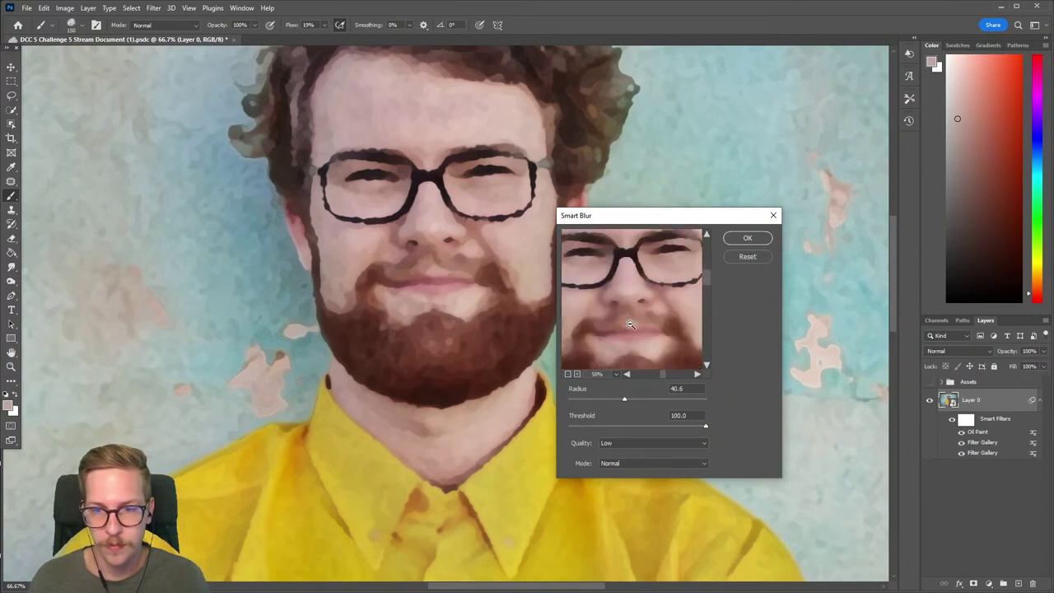
pyautogui.moveTo(625, 400); pyautogui.dragTo(606, 401)
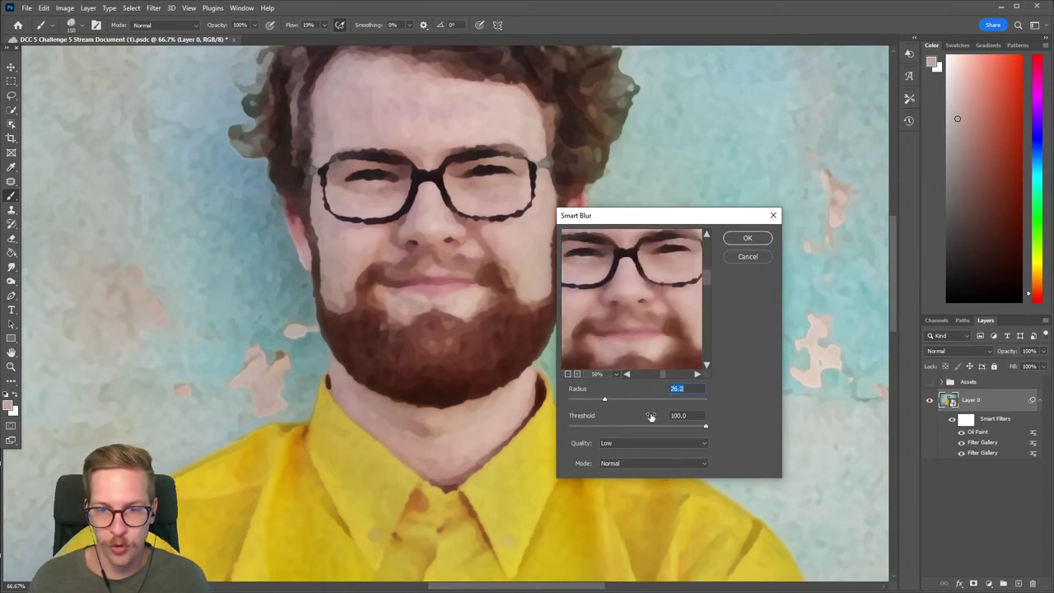
pyautogui.moveTo(702, 428); pyautogui.dragTo(646, 422)
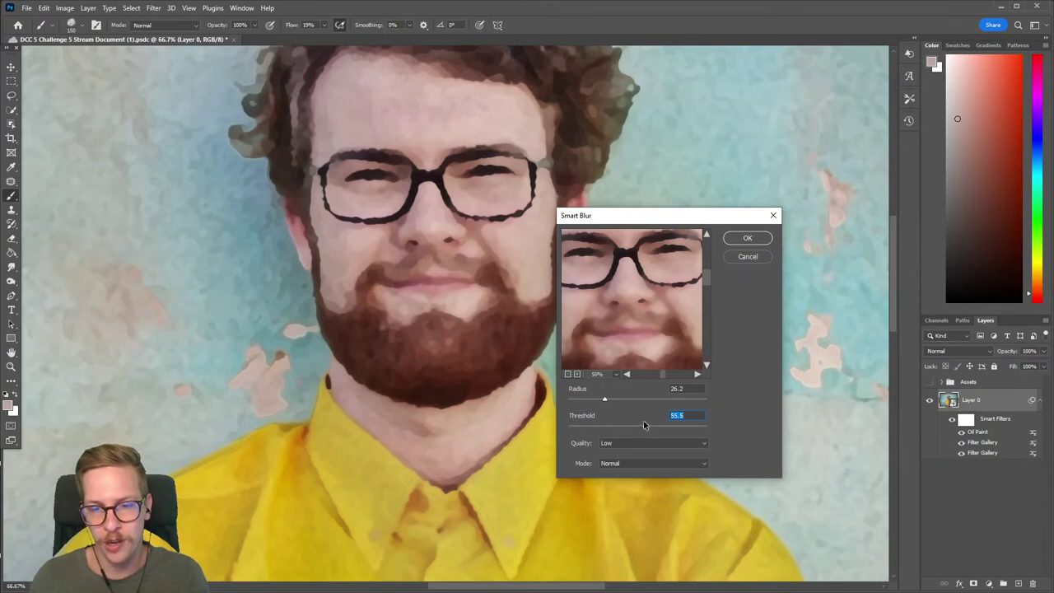
pyautogui.moveTo(645, 425); pyautogui.dragTo(661, 426)
pyautogui.click(695, 396)
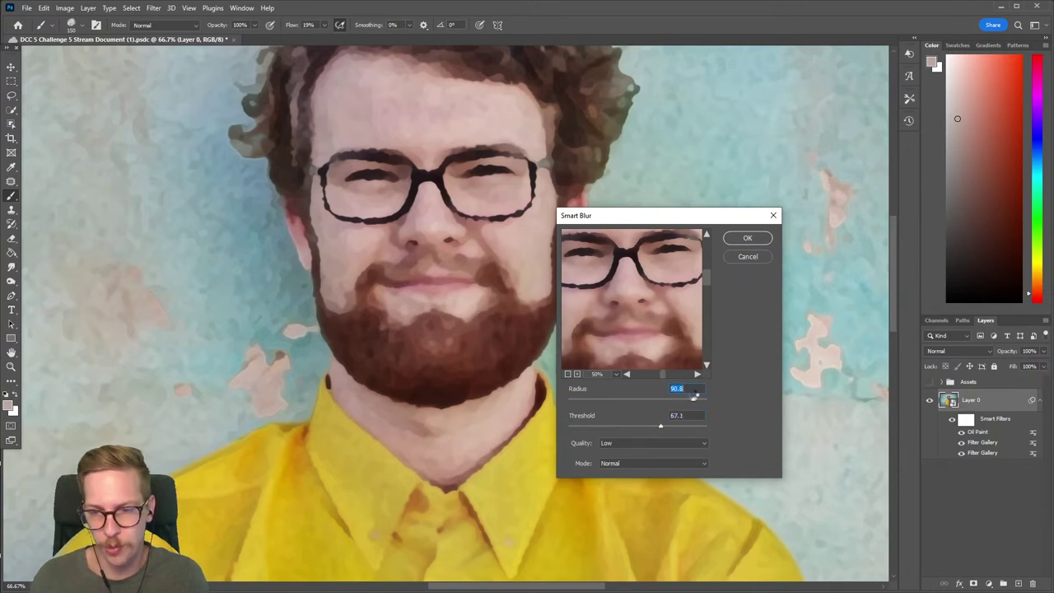
# Apply Smart Blur with radius 5, threshold 100, low quality and normal mode.
pyautogui.write('5')
pyautogui.doubleClick(675, 416)
pyautogui.write('100')
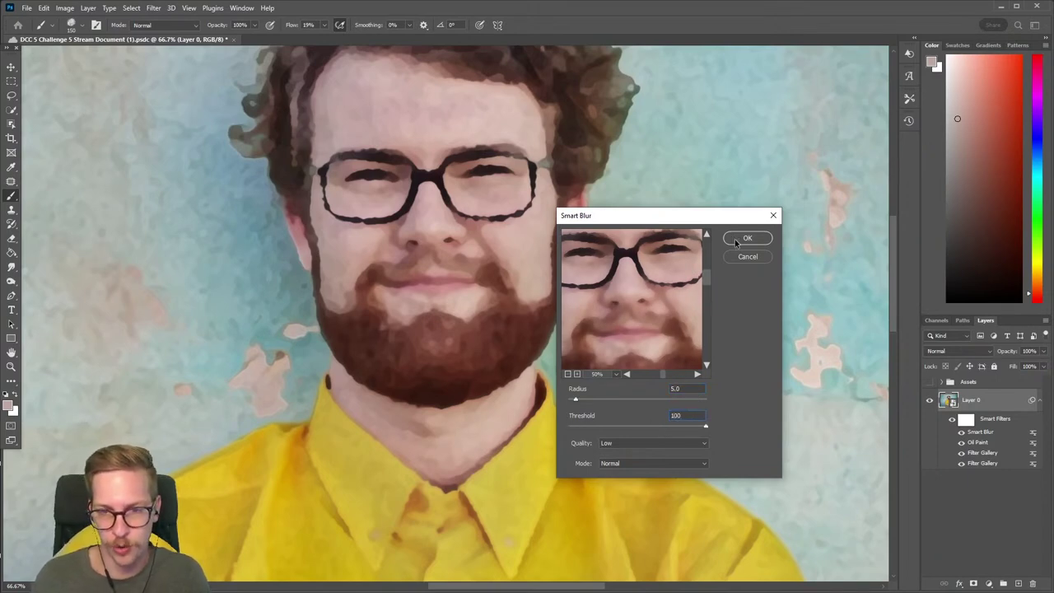
pyautogui.click(736, 241)
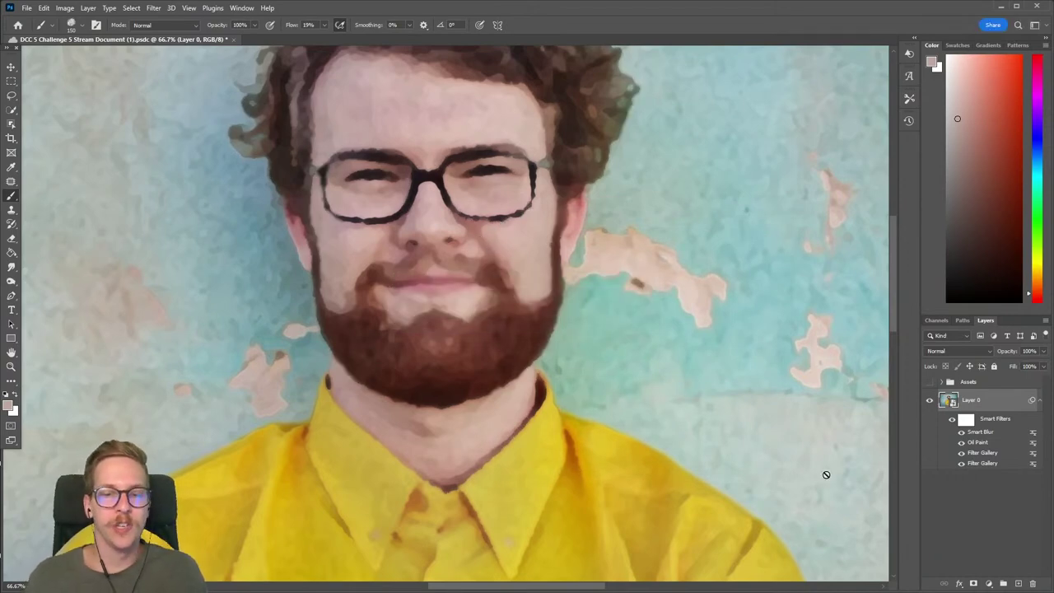
pyautogui.keyDown('alt'); pyautogui.click(579, 386); pyautogui.keyUp('alt')
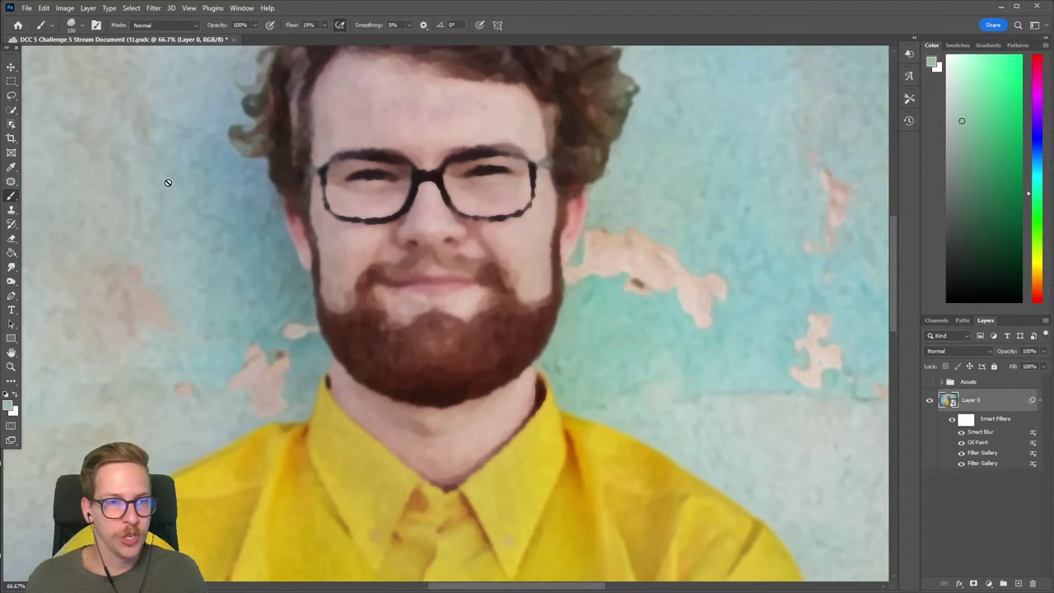
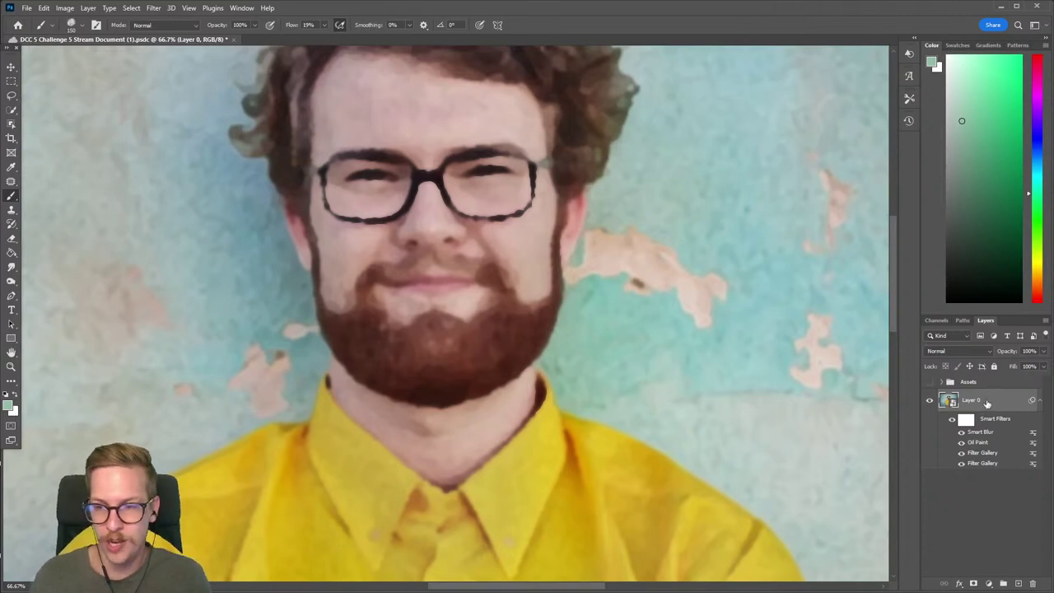
# Duplicate the filtered photo layer and rasterize the copy.
pyautogui.hotkey('ctrl', 'j')
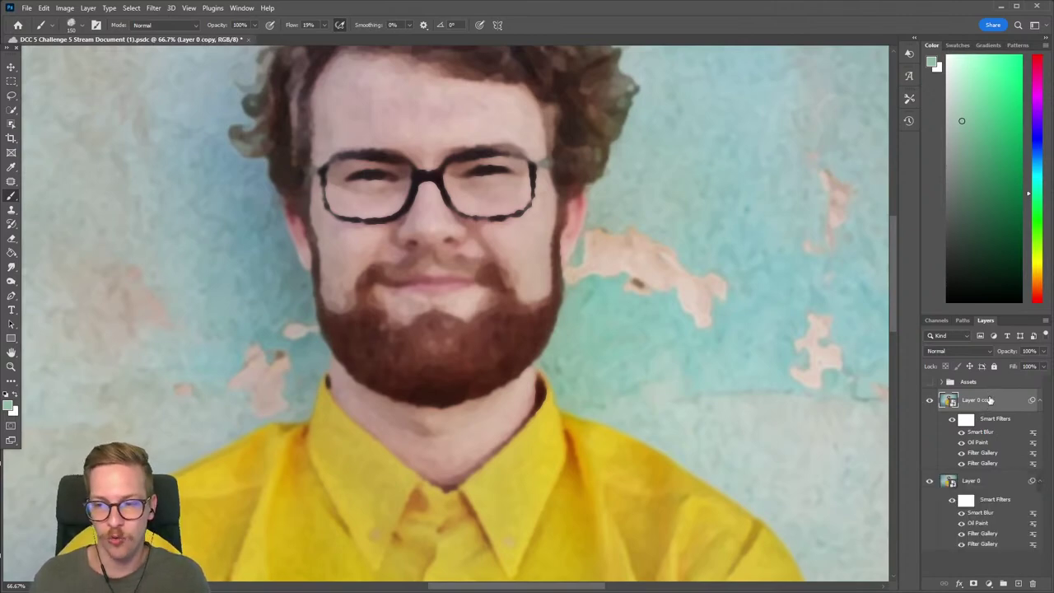
pyautogui.rightClick(991, 401)
pyautogui.click(923, 365)
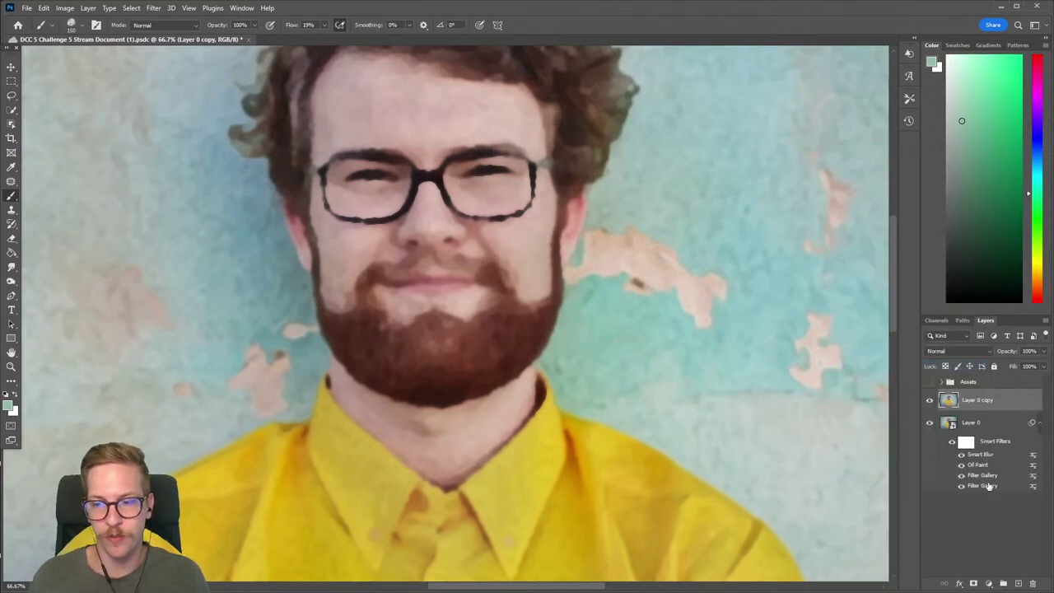
# Convert the rasterized copy to a smart object and apply the Find Edges filter to it.
pyautogui.rightClick(985, 404)
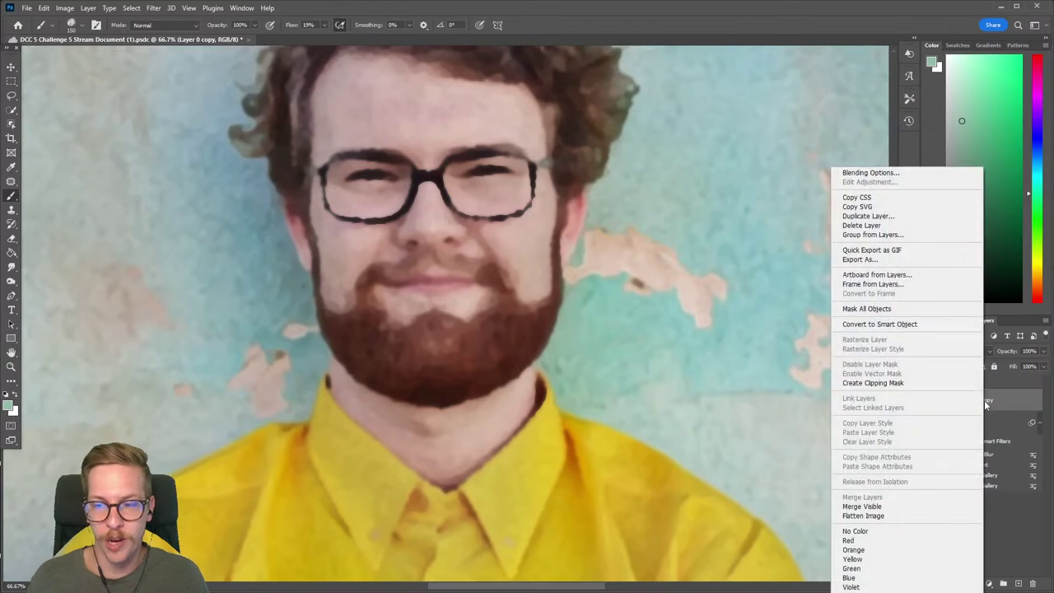
pyautogui.click(878, 326)
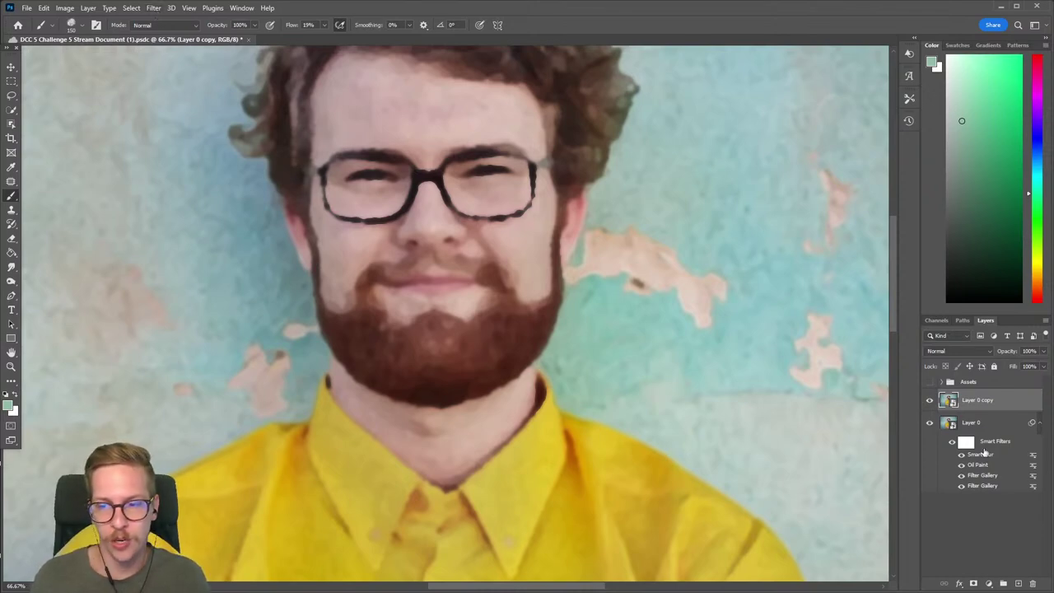
pyautogui.click(159, 10)
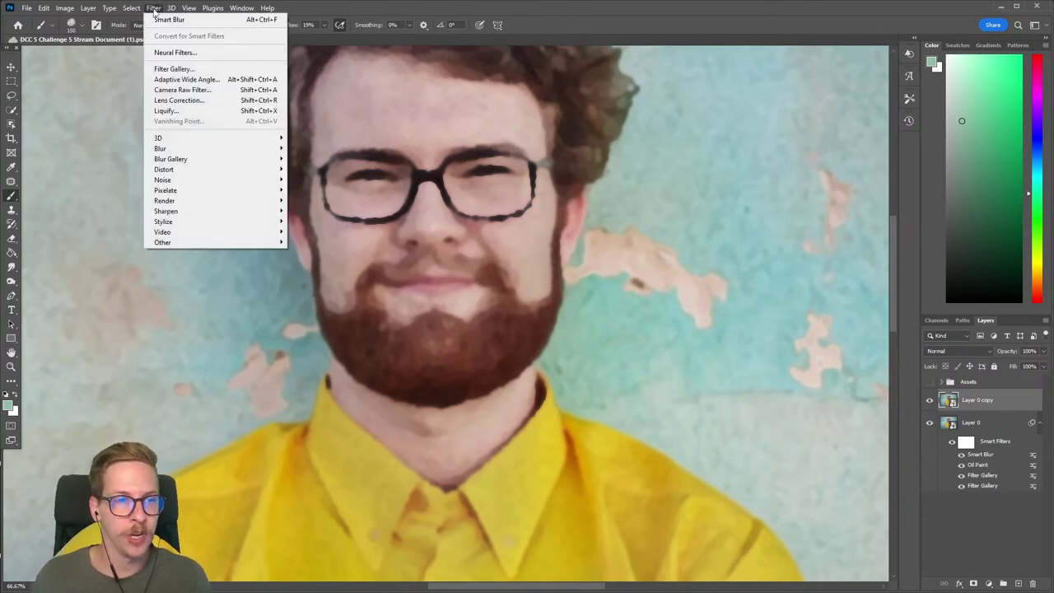
pyautogui.moveTo(191, 222)
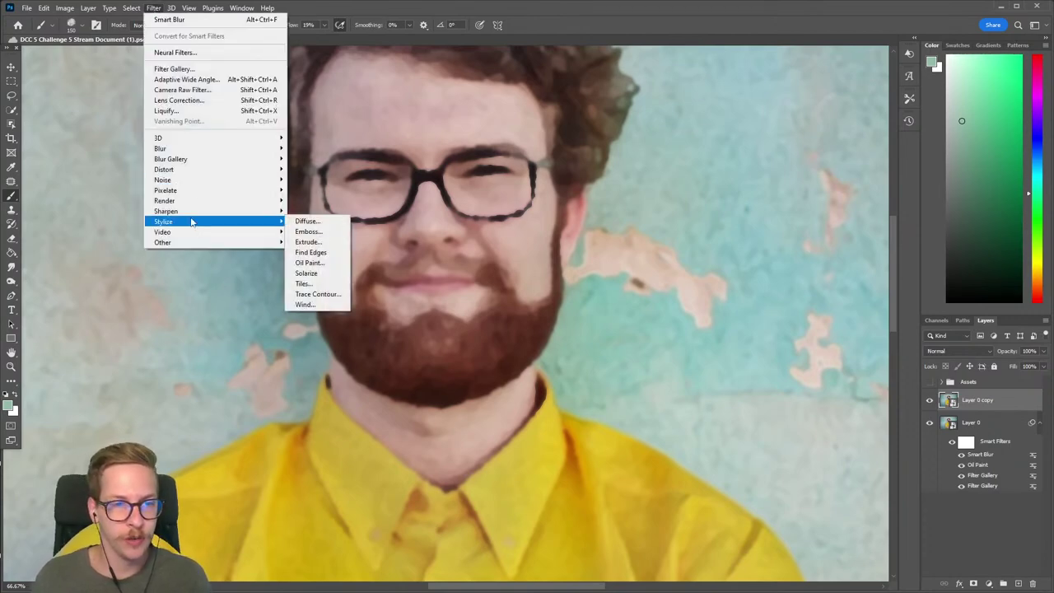
pyautogui.click(320, 254)
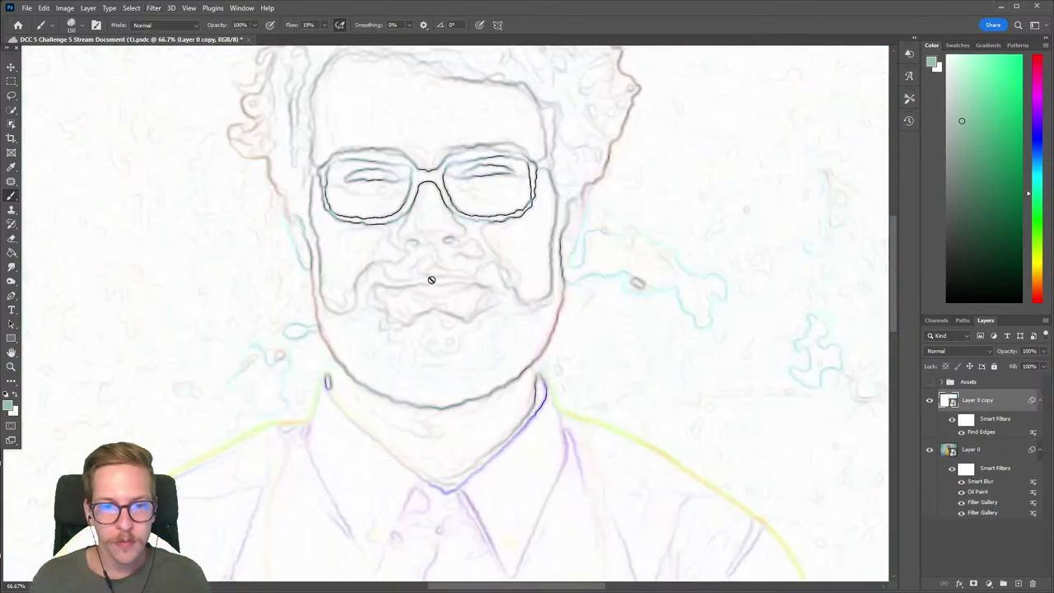
# Set the blend mode of the Find Edges layer to Multiply.
pyautogui.scroll(-5, 559, 287)
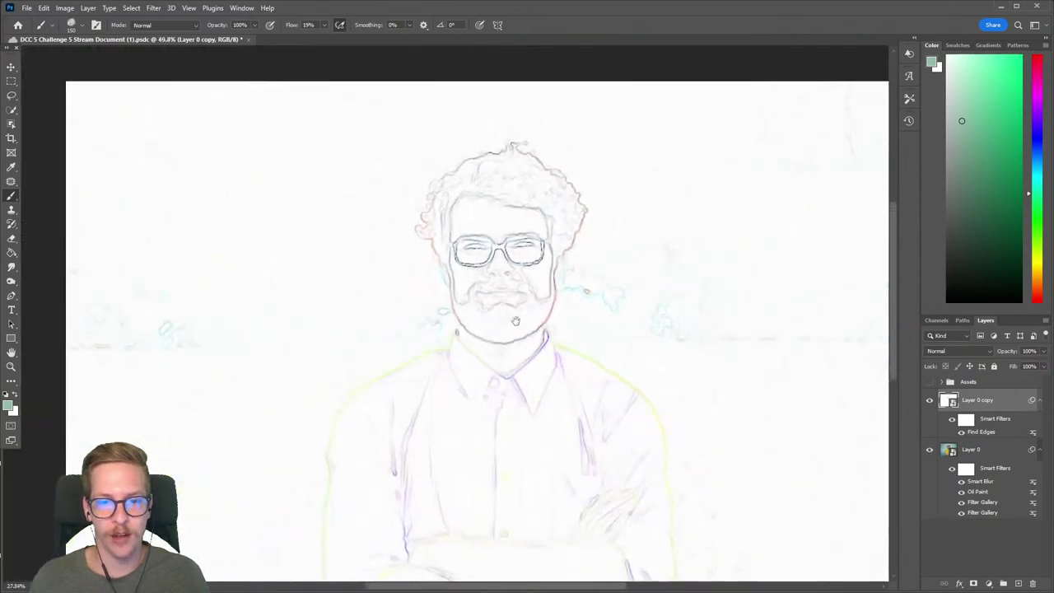
pyautogui.click(959, 352)
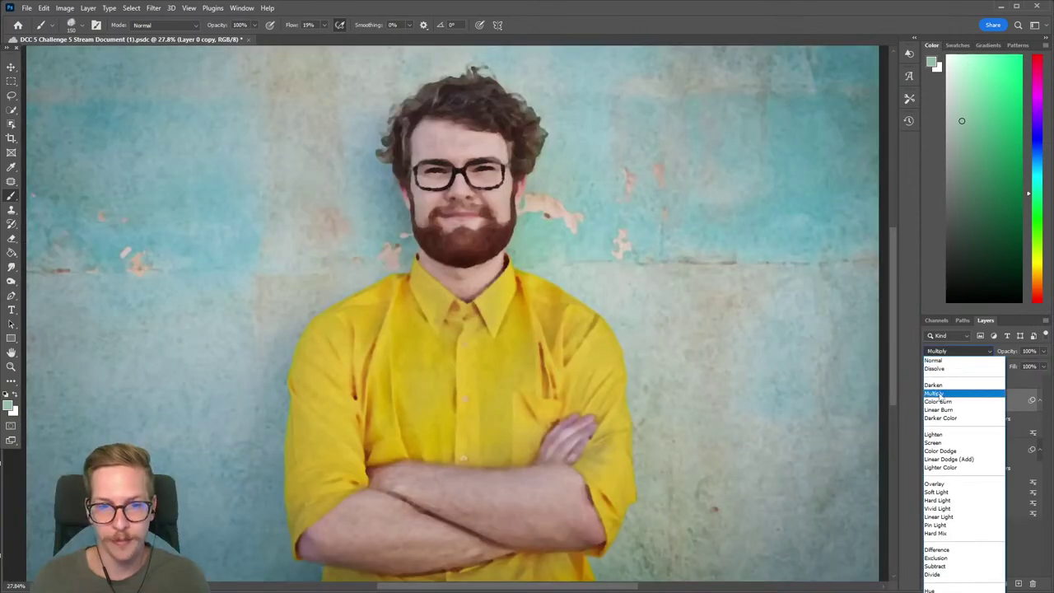
pyautogui.click(935, 394)
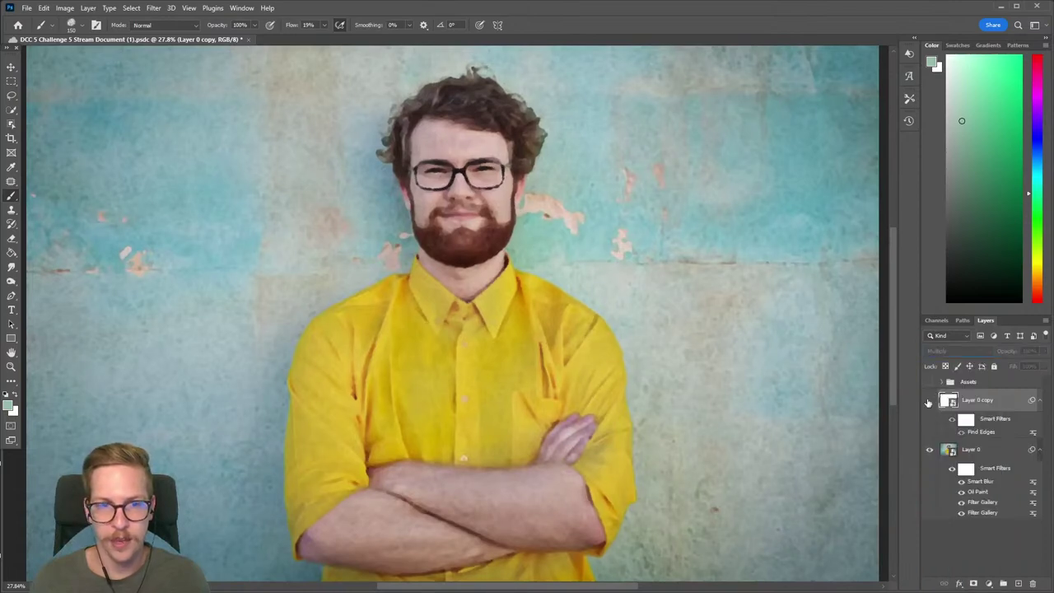
# Compare the portrait with the Find Edges layer hidden and shown, examining the outlines around the face and hair.
pyautogui.click(929, 400)
pyautogui.click(929, 400)
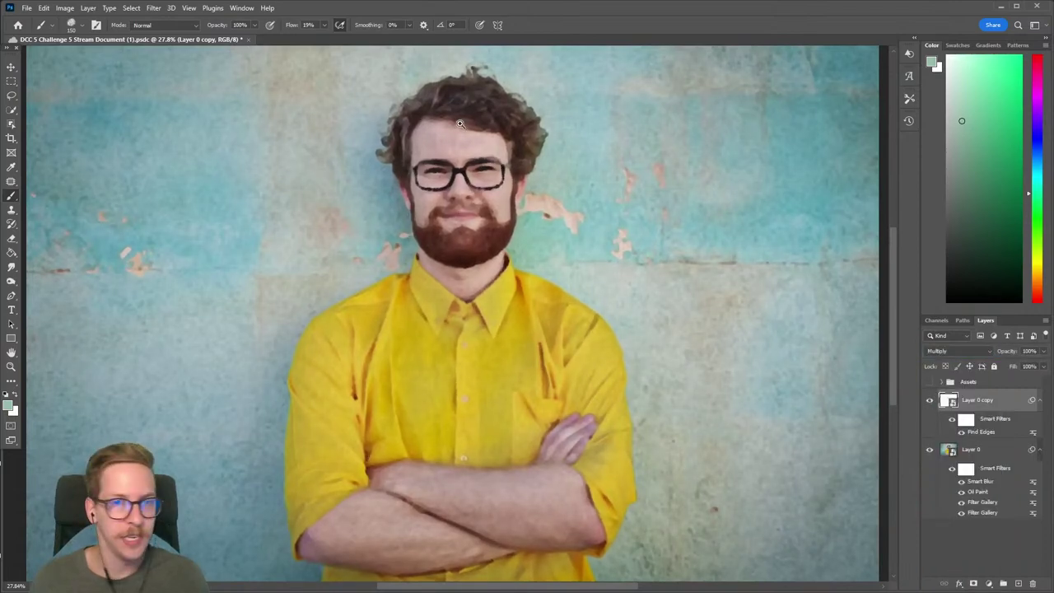
pyautogui.scroll(5, 461, 126)
pyautogui.click(929, 401)
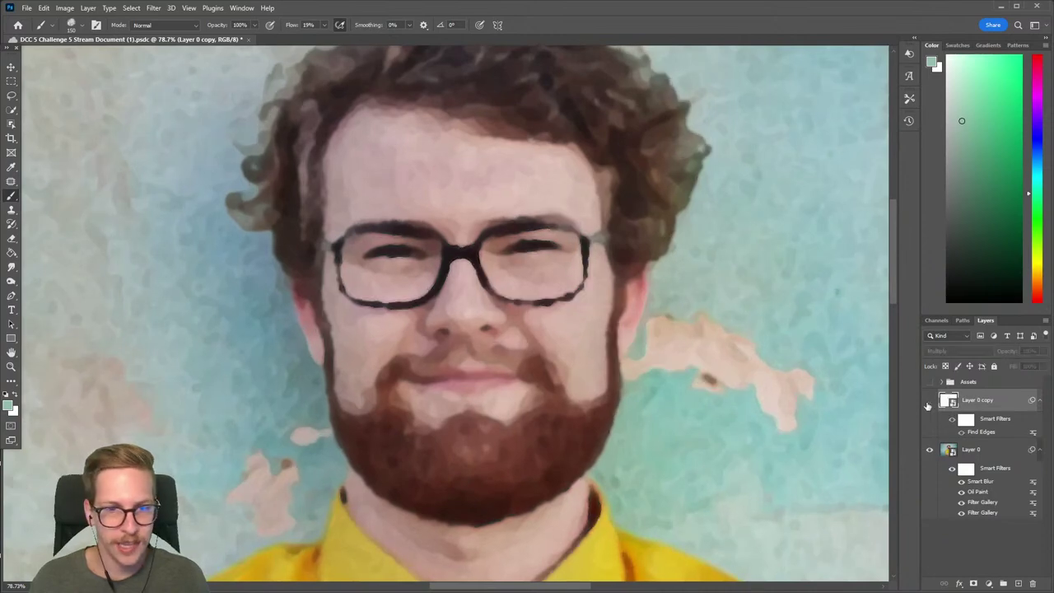
pyautogui.click(929, 401)
pyautogui.scroll(3, 607, 223)
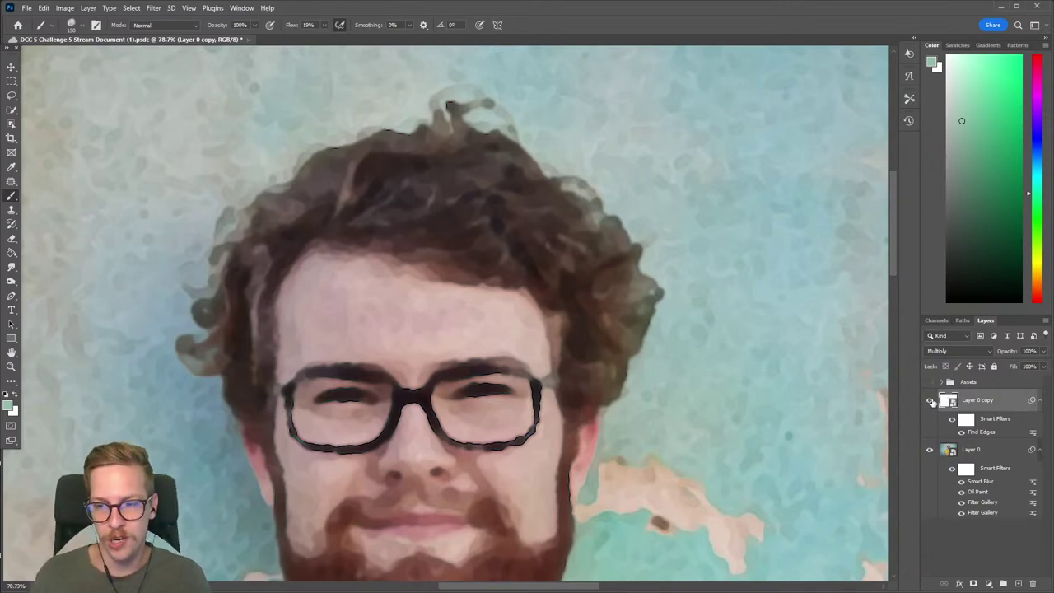
pyautogui.click(931, 401)
pyautogui.click(931, 401)
pyautogui.click(932, 401)
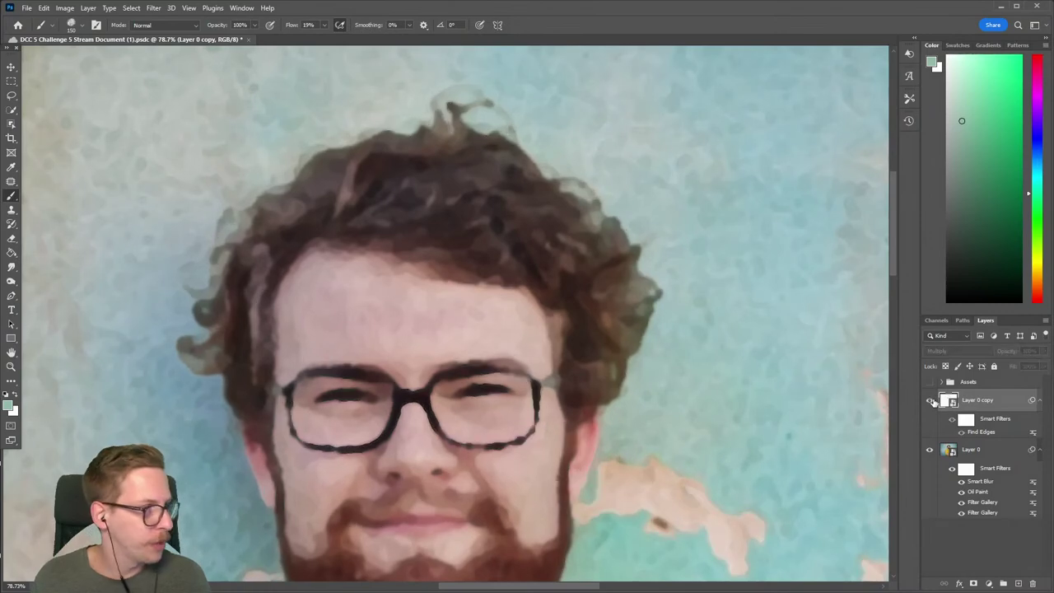
# Toggle the Find Edges layer off and on again to check its effect on the hair and glasses.
pyautogui.click(931, 401)
pyautogui.click(931, 401)
pyautogui.click(931, 402)
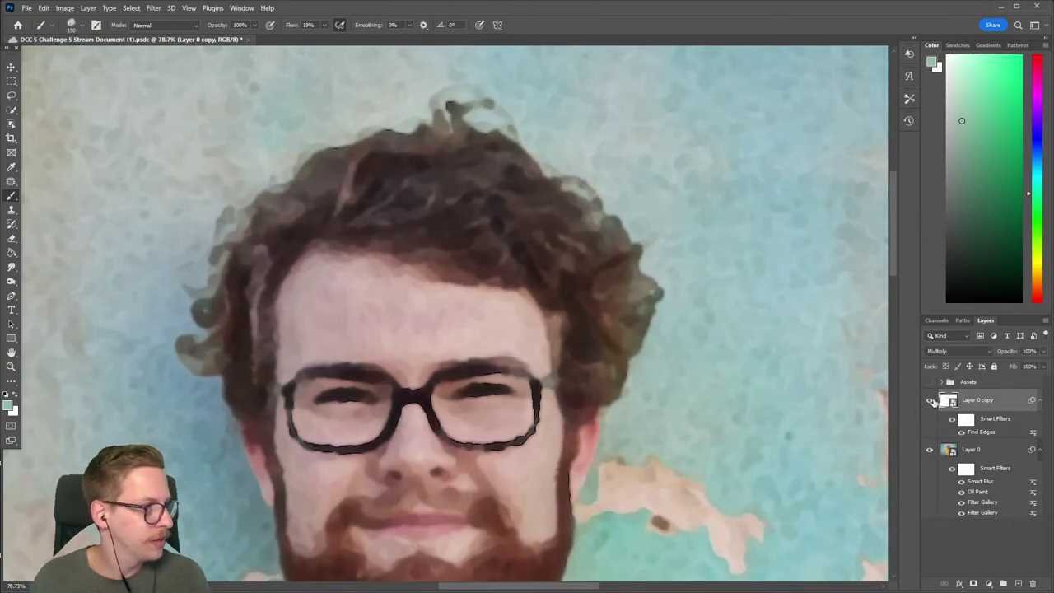
pyautogui.click(932, 401)
pyautogui.click(932, 401)
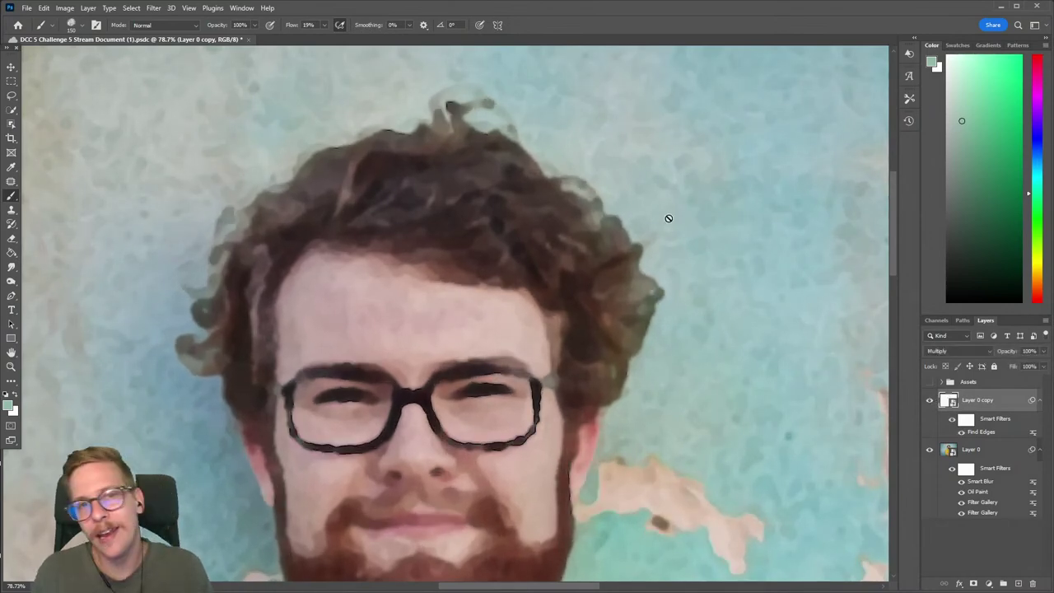
# Add a layer mask to the Find Edges layer and choose the Airbrush preset for painting on it.
pyautogui.scroll(-3, 706, 237)
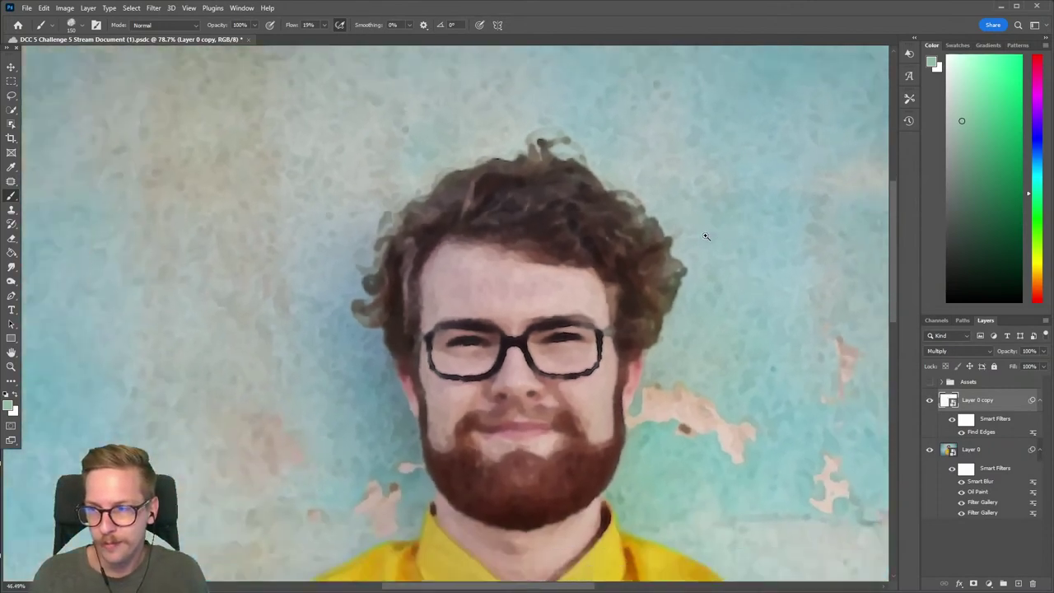
pyautogui.scroll(-5, 706, 236)
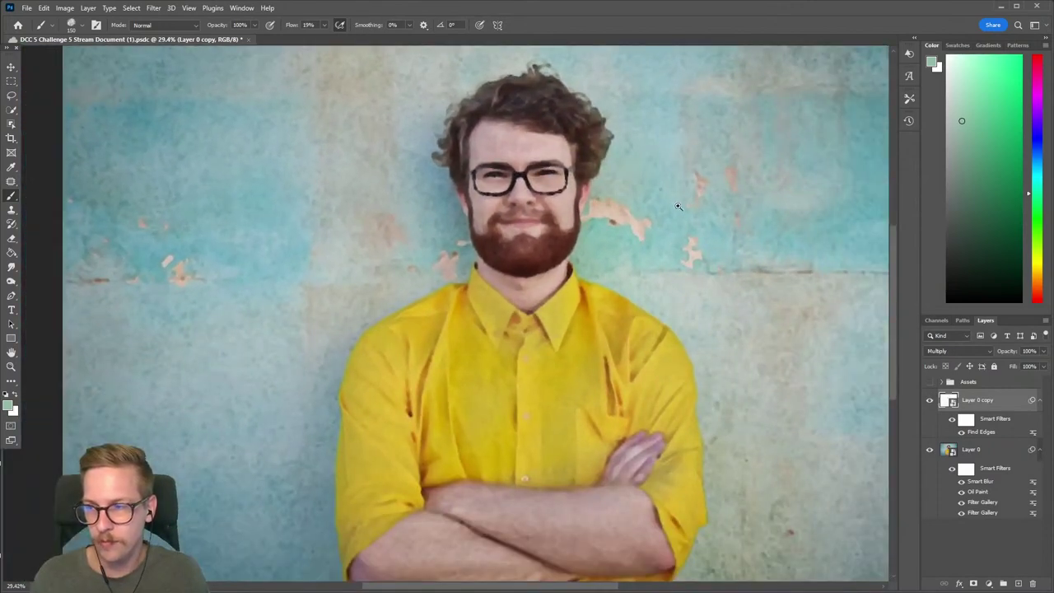
pyautogui.scroll(-2, 678, 206)
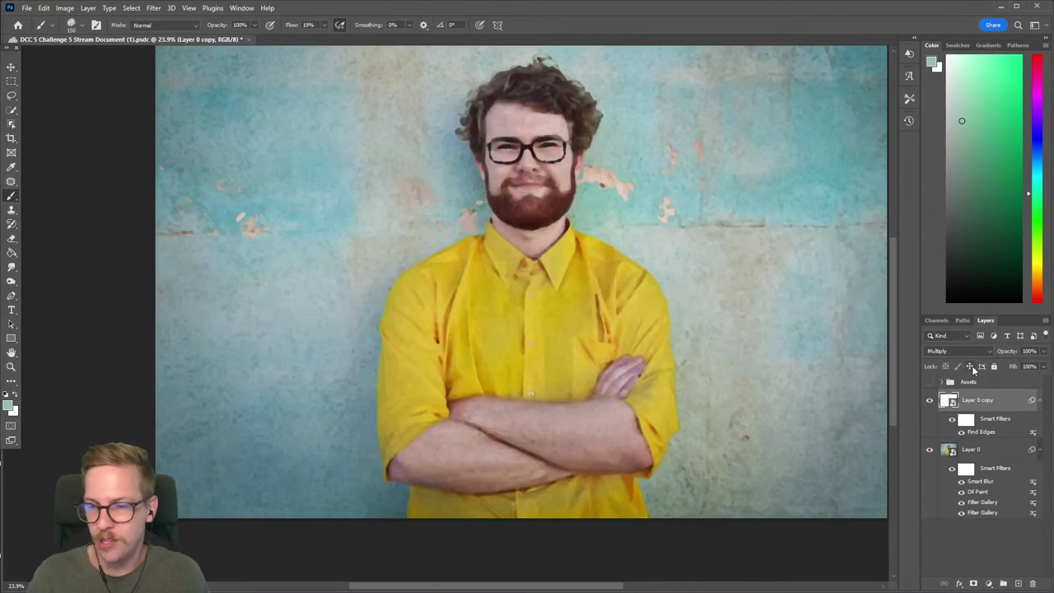
pyautogui.click(974, 583)
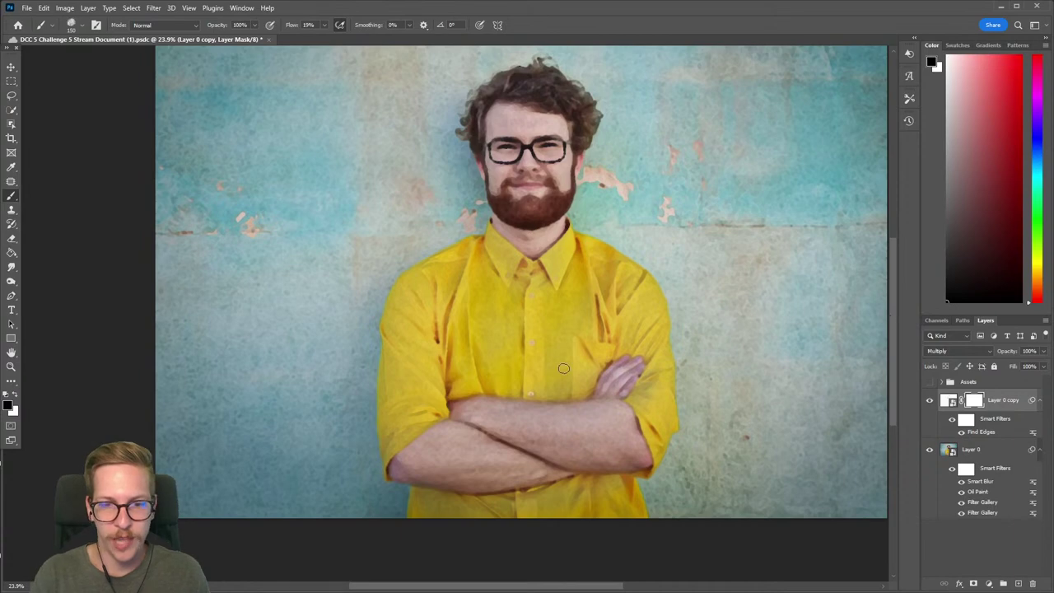
pyautogui.rightClick(543, 350)
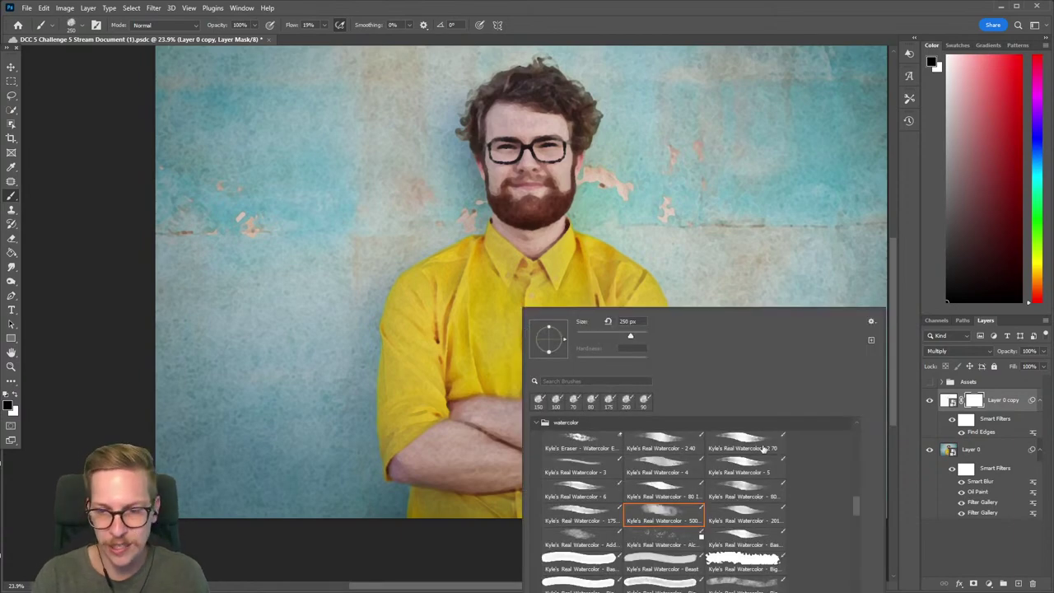
pyautogui.moveTo(856, 502); pyautogui.dragTo(847, 409)
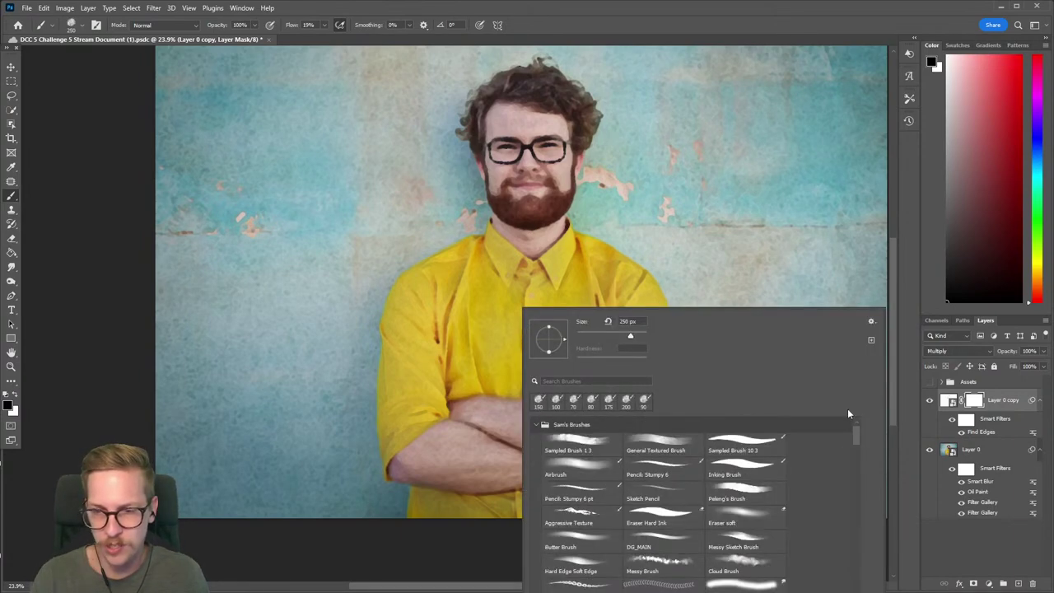
pyautogui.click(585, 474)
pyautogui.click(470, 337)
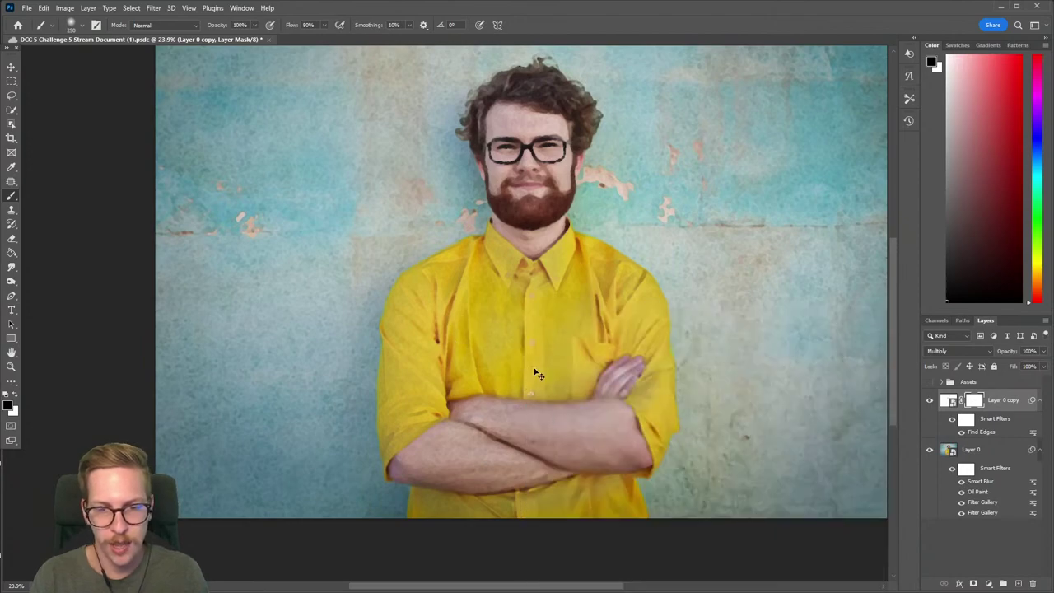
# Save the document and mask out the edge texture on the shirt front in black, reducing the brush to 150 px.
pyautogui.scroll(5, 544, 363)
pyautogui.hotkey('ctrl', 's')
pyautogui.moveTo(640, 322)
pyautogui.mouseDown()
pyautogui.moveTo(602, 440)
pyautogui.moveTo(576, 463)
pyautogui.moveTo(616, 228)
pyautogui.moveTo(574, 275)
pyautogui.moveTo(560, 255)
pyautogui.mouseUp()
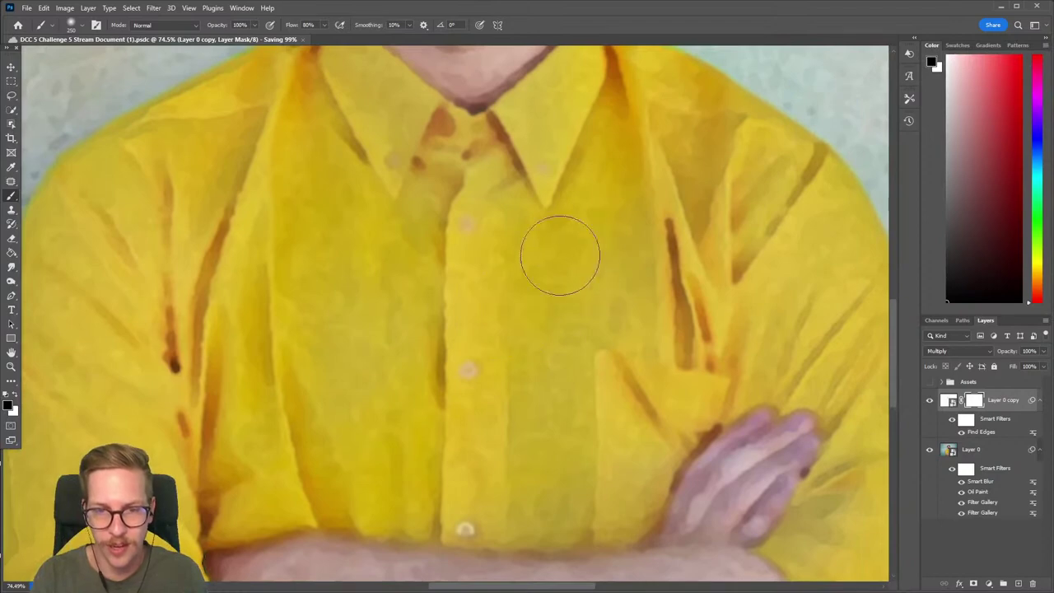
pyautogui.press('[')
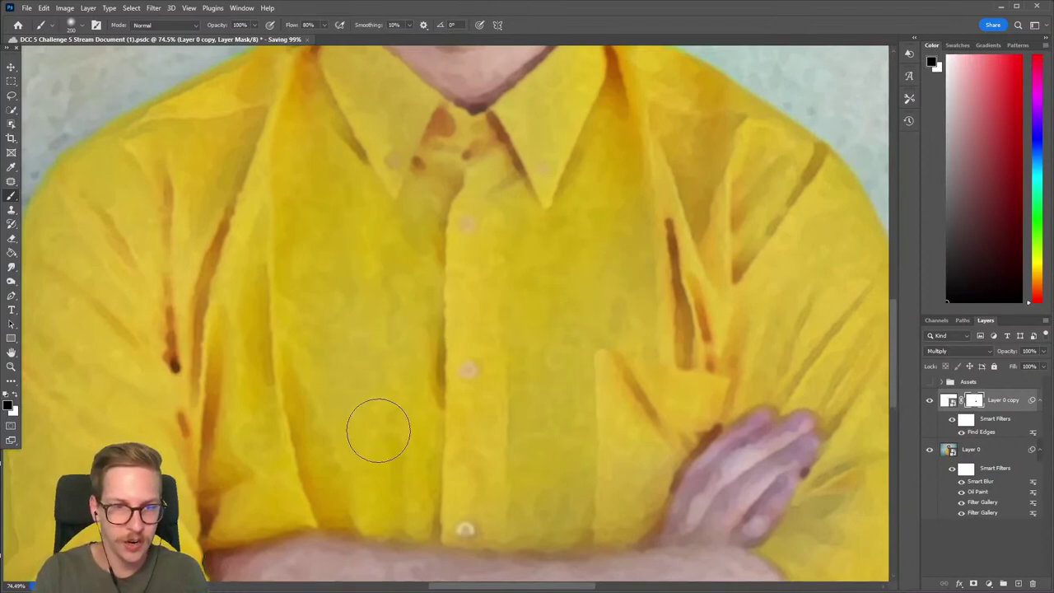
pyautogui.press('[')
pyautogui.press('[')
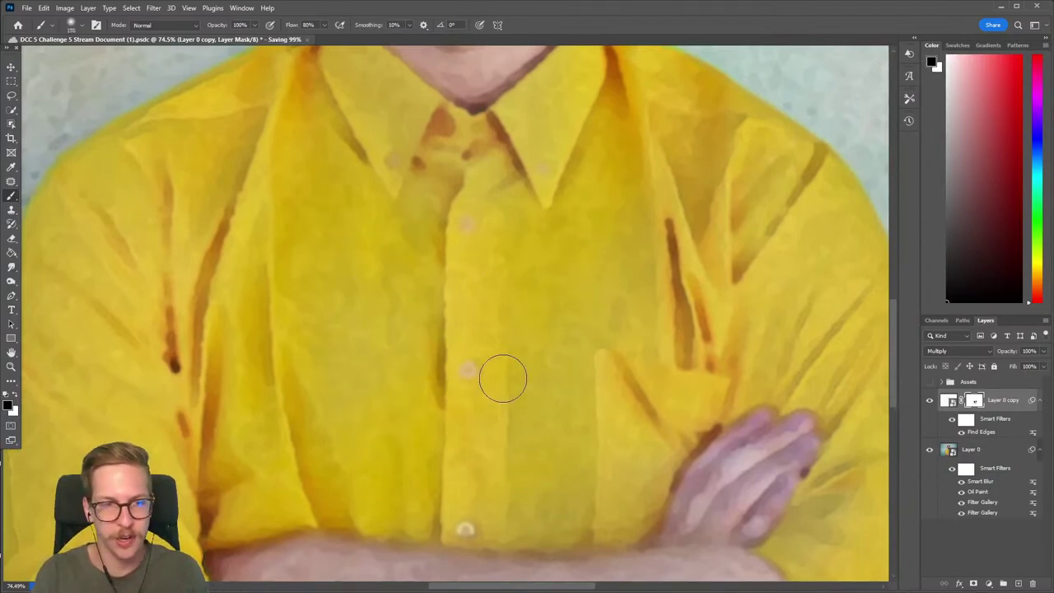
pyautogui.moveTo(503, 378); pyautogui.dragTo(571, 271)
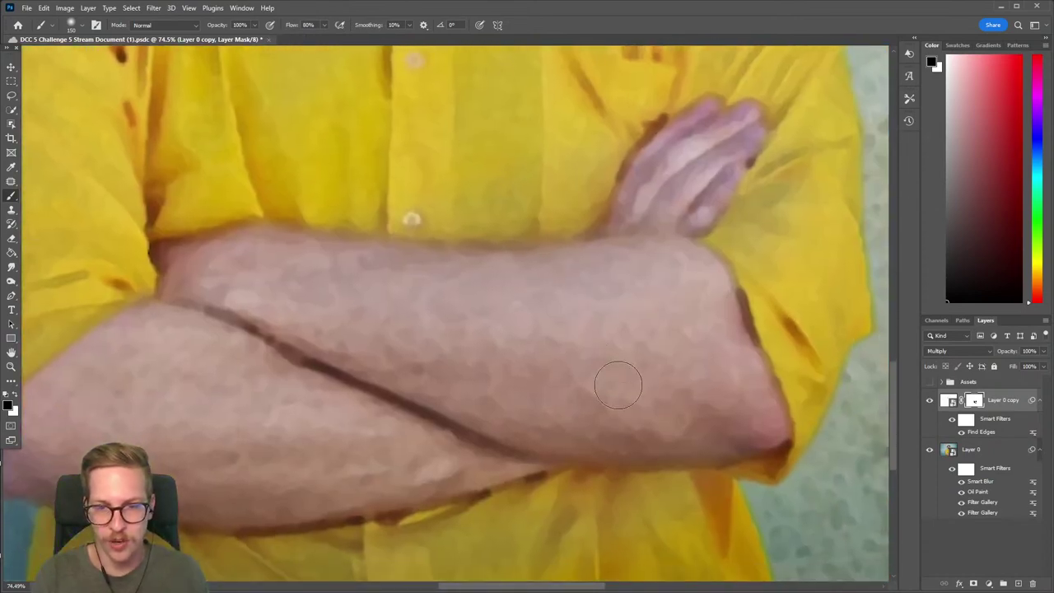
# Mask out the edge texture inside the crossed forearms with a 175 px black brush.
pyautogui.press(']')
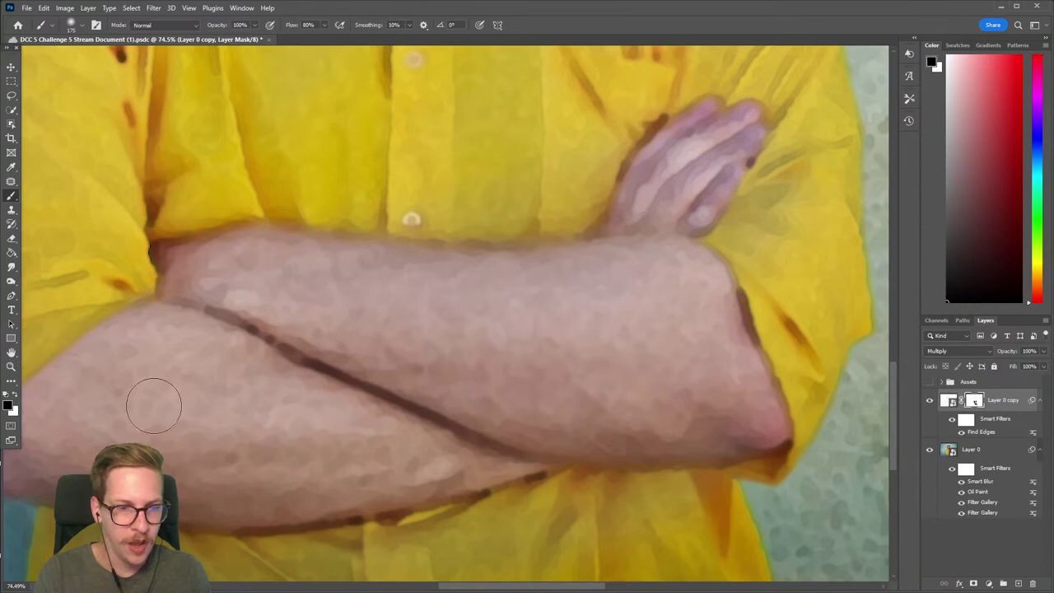
pyautogui.moveTo(154, 405); pyautogui.dragTo(466, 337)
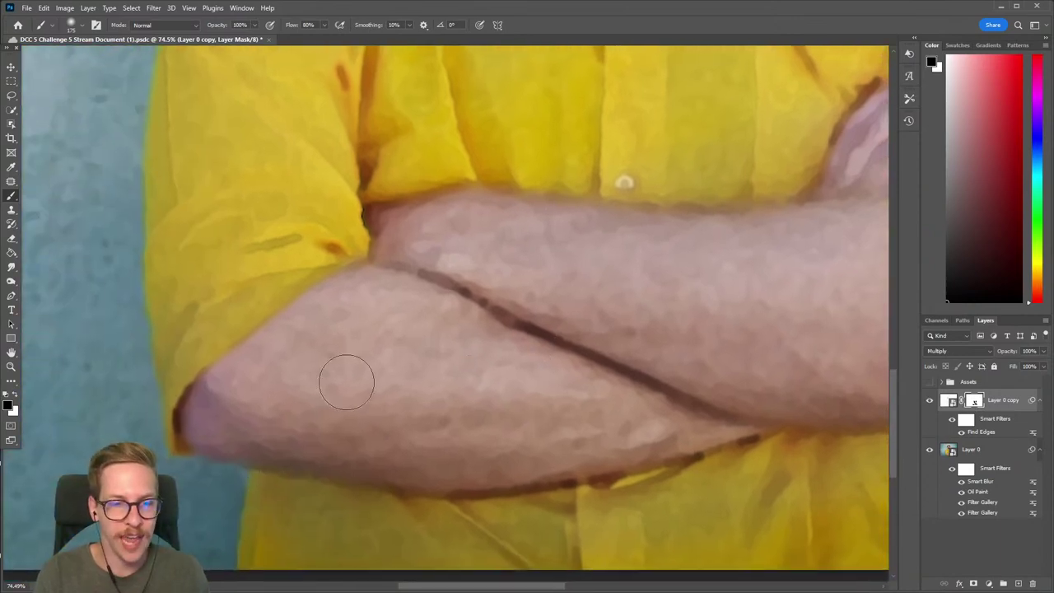
pyautogui.moveTo(407, 252); pyautogui.dragTo(321, 577)
pyautogui.moveTo(395, 576); pyautogui.dragTo(391, 433)
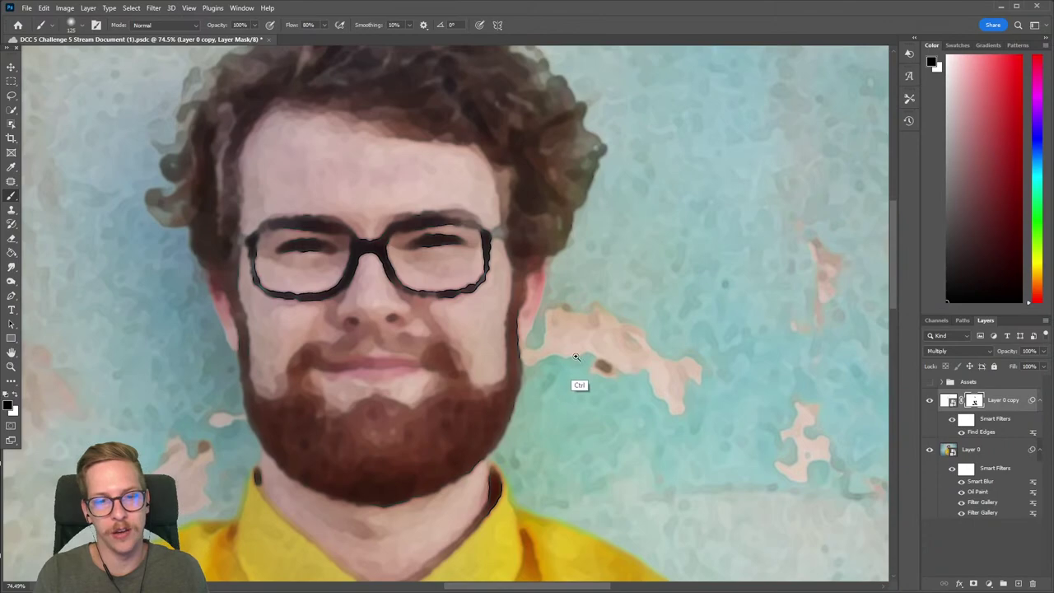
# Compare the whole portrait with the masked Find Edges layer hidden and shown.
pyautogui.scroll(-5, 576, 356)
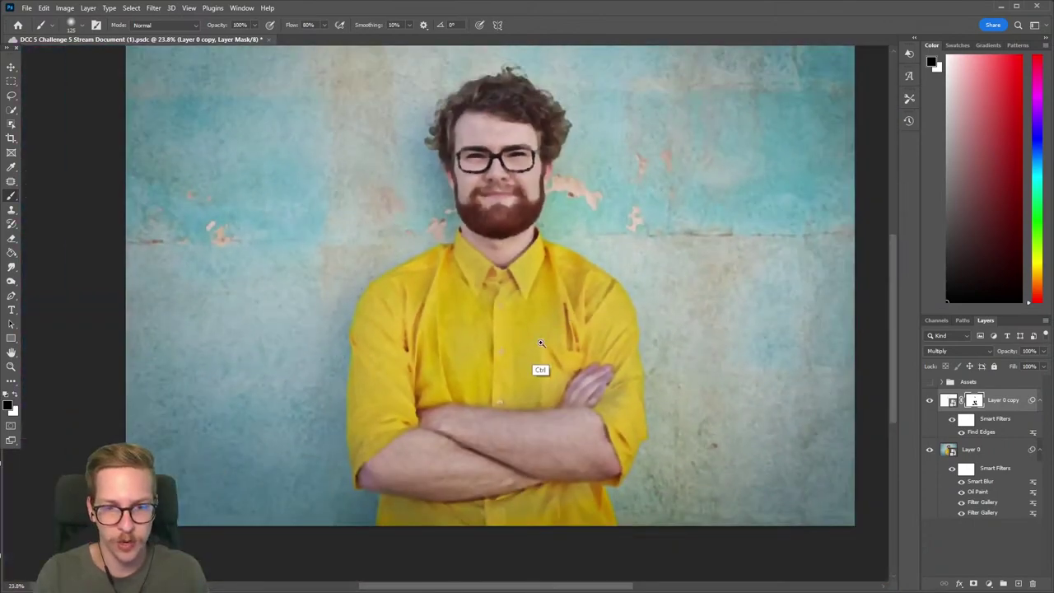
pyautogui.scroll(2, 540, 342)
pyautogui.scroll(-1, 540, 342)
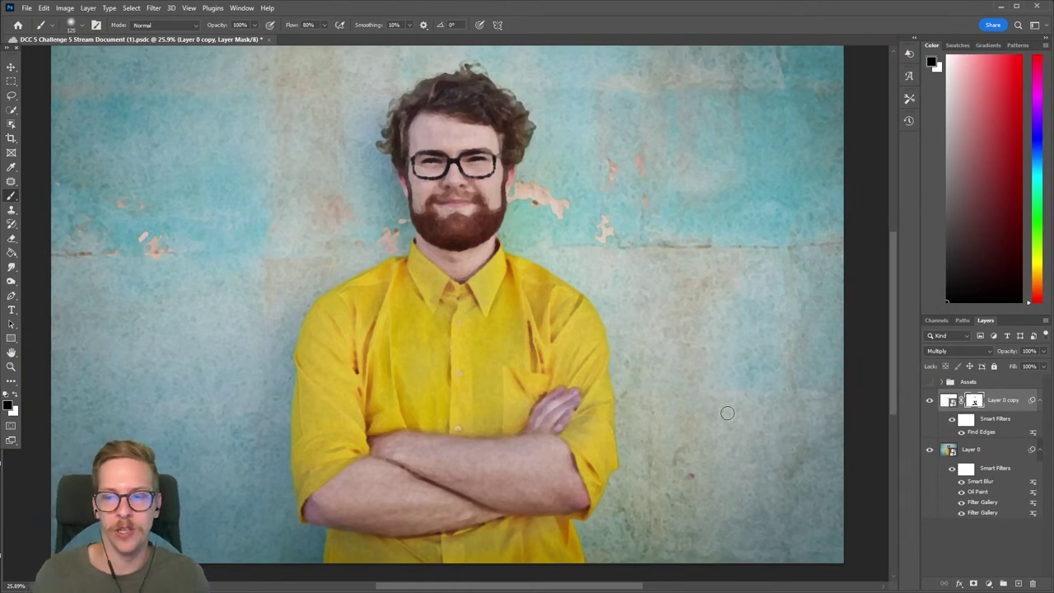
pyautogui.click(929, 401)
pyautogui.click(930, 401)
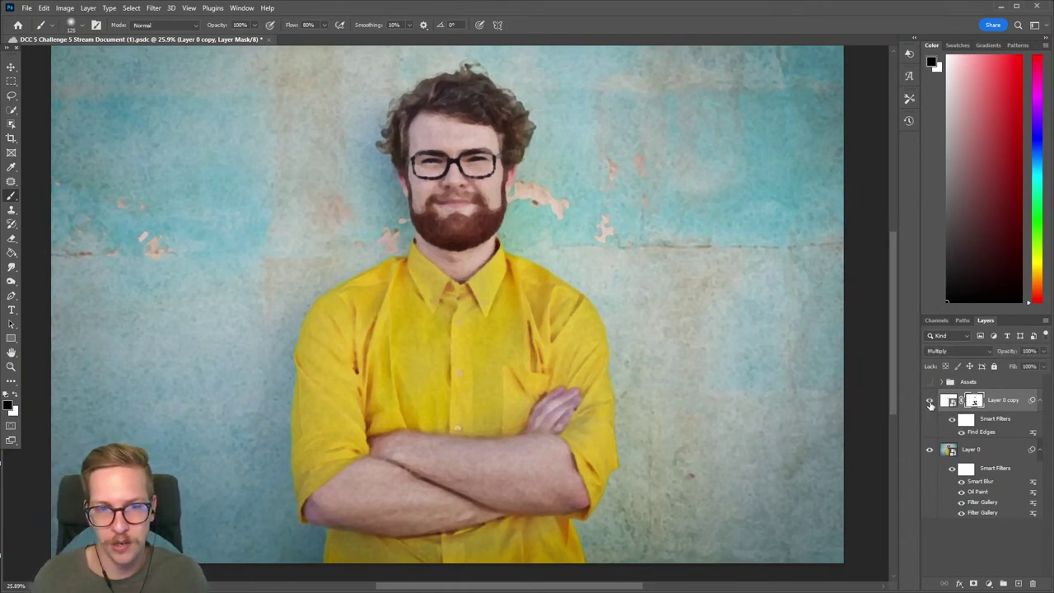
# Rename the masked outline layer as Find Edges.
pyautogui.doubleClick(1001, 401)
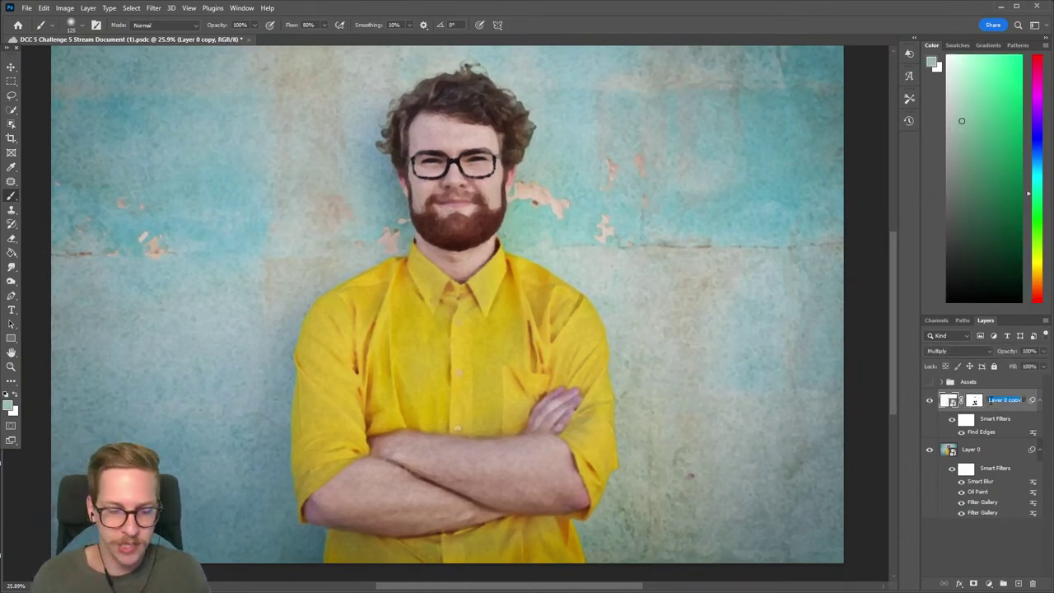
pyautogui.write('Find Edges')
pyautogui.press('Return')
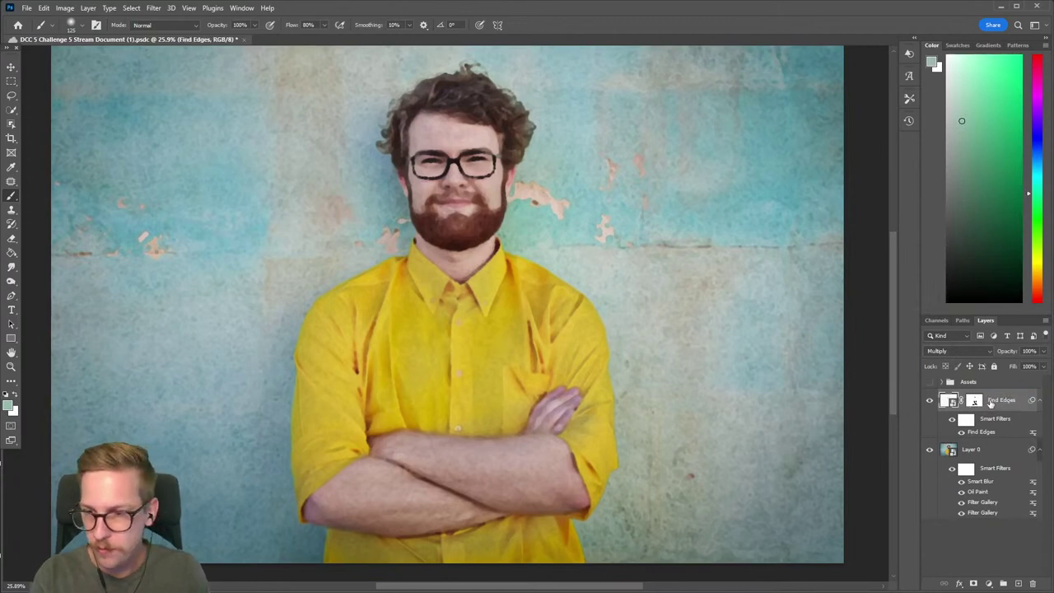
# Group the Find Edges layer with Layer 0 and name the group Filters.
pyautogui.click(974, 453)
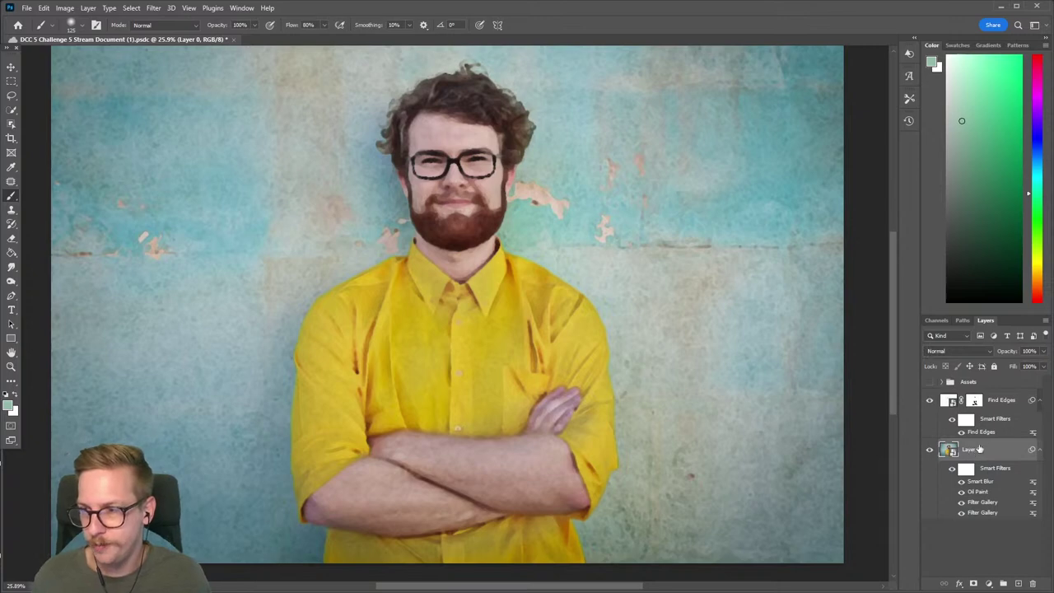
pyautogui.click(994, 404)
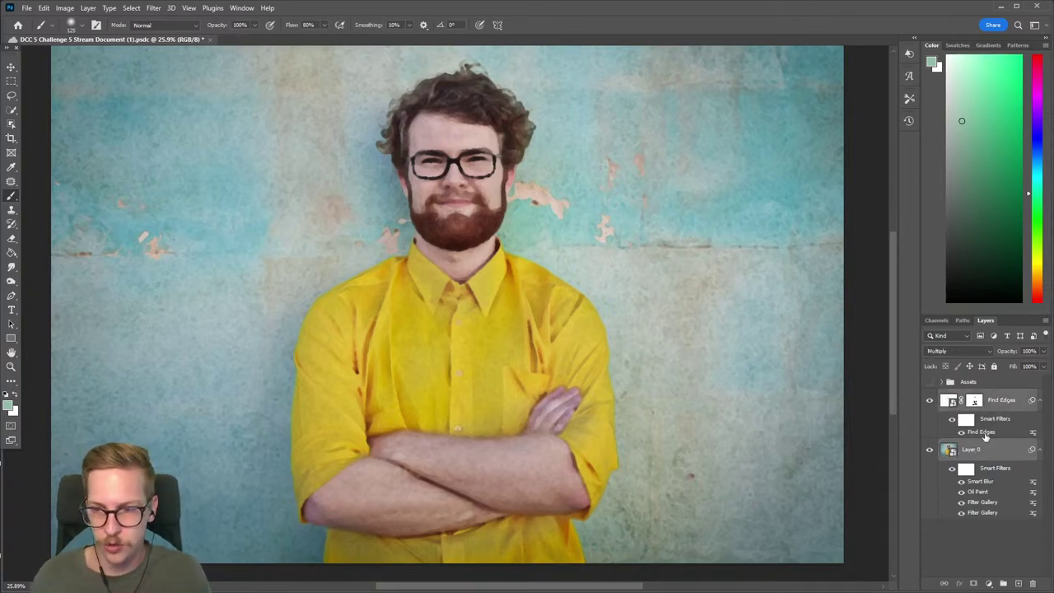
pyautogui.hotkey('ctrl', 'g')
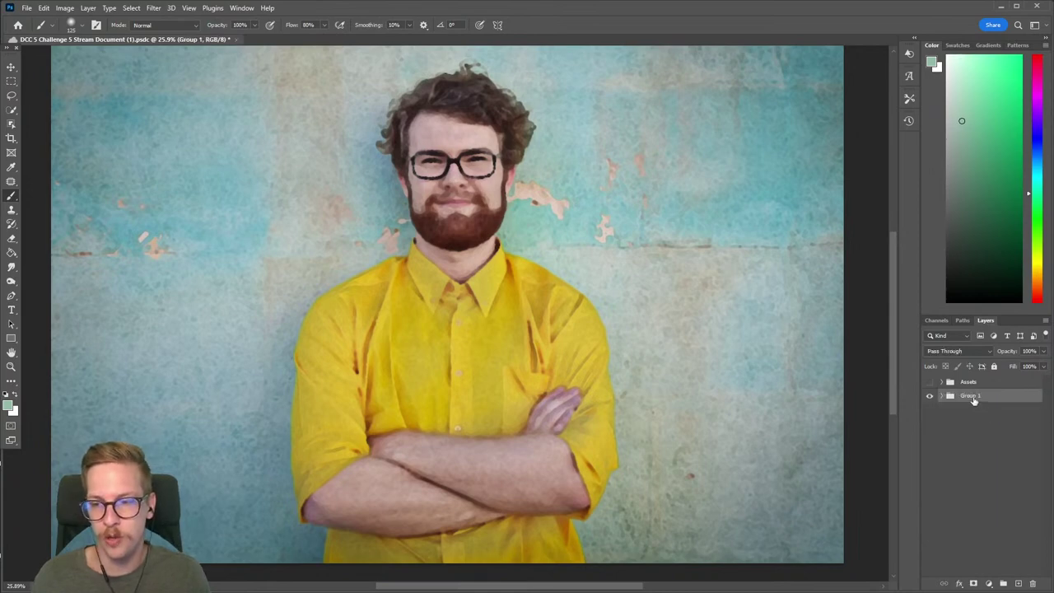
pyautogui.write('Filter')
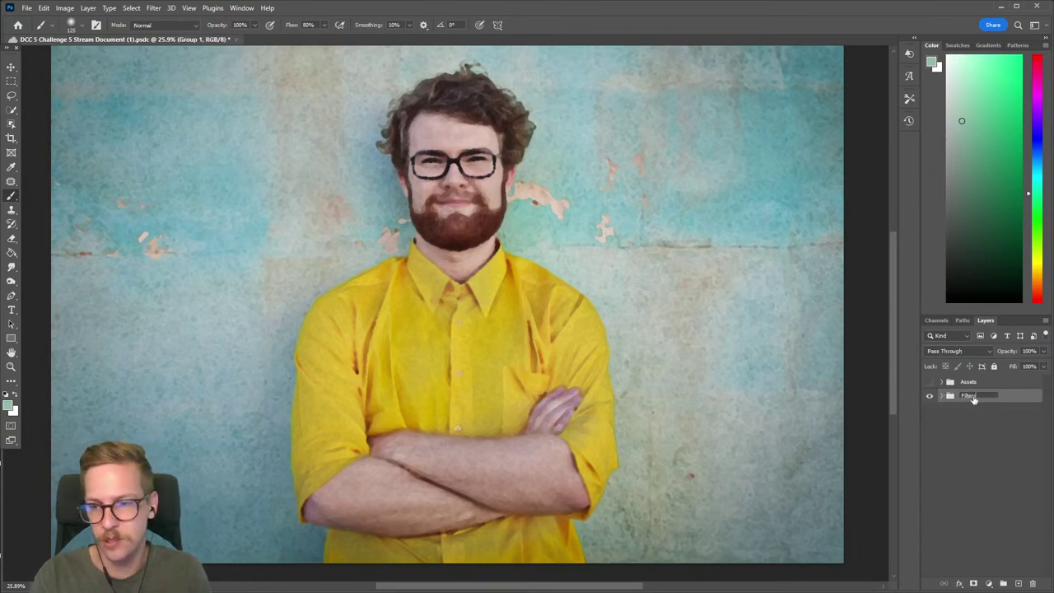
pyautogui.write('s')
pyautogui.press('Return')
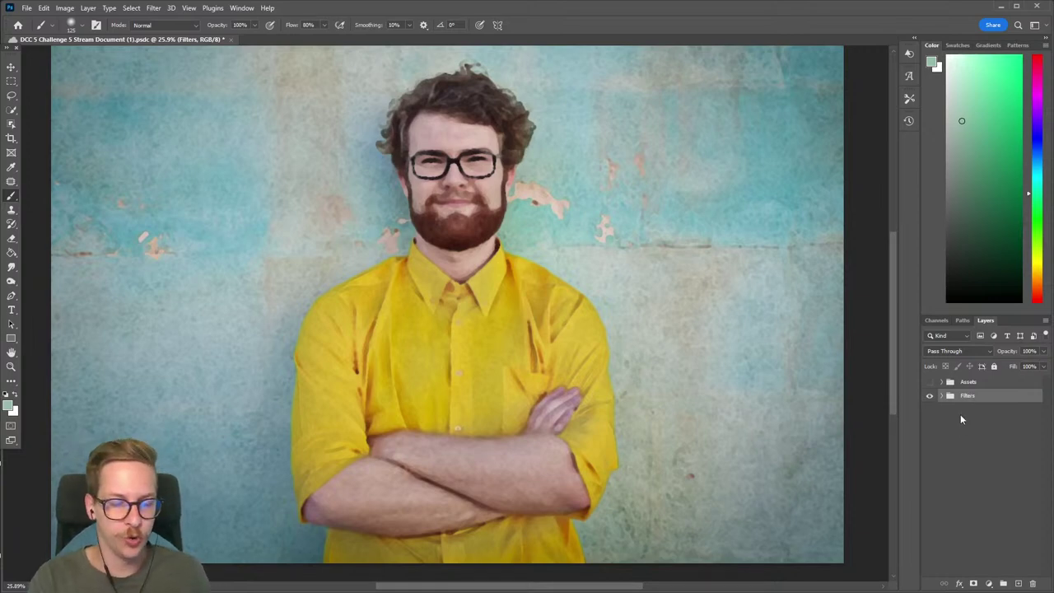
# Create a new layer named BG and place it below the Filters group.
pyautogui.hotkey('ctrl', 'shift', 'n')
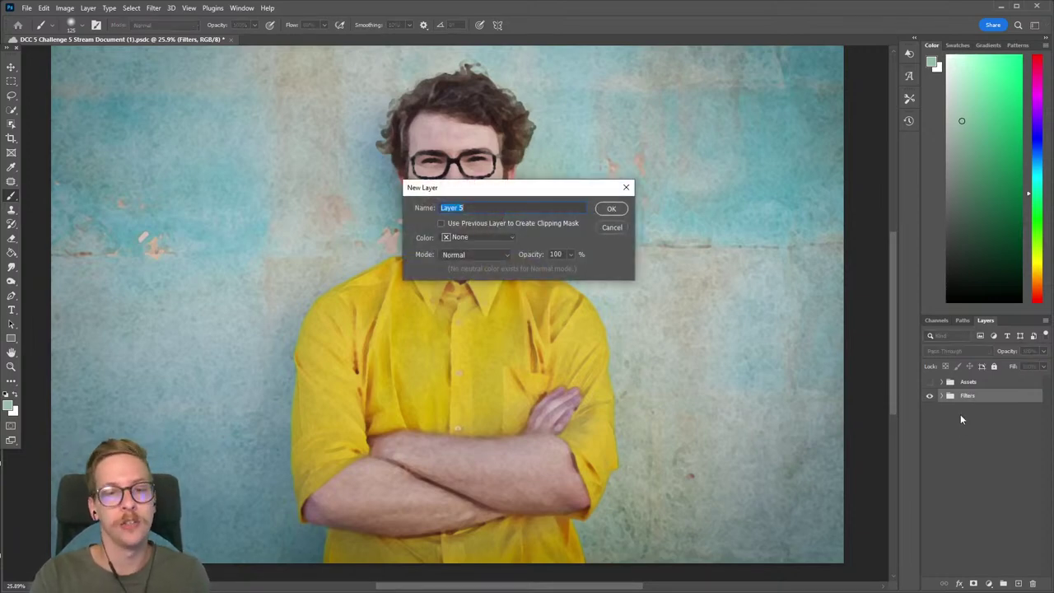
pyautogui.write('BG')
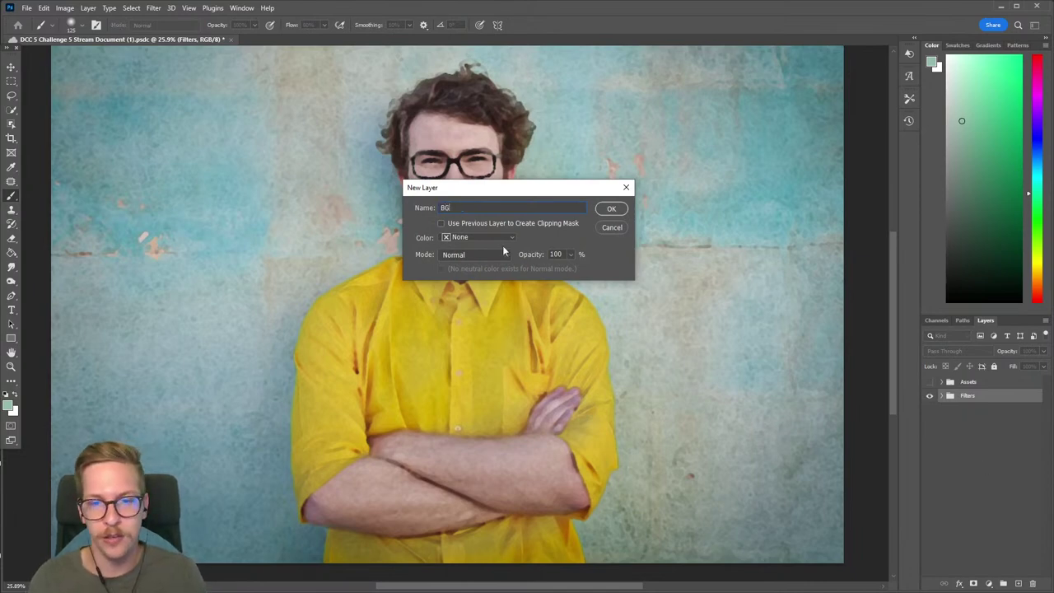
pyautogui.click(611, 209)
pyautogui.moveTo(983, 402); pyautogui.dragTo(988, 434)
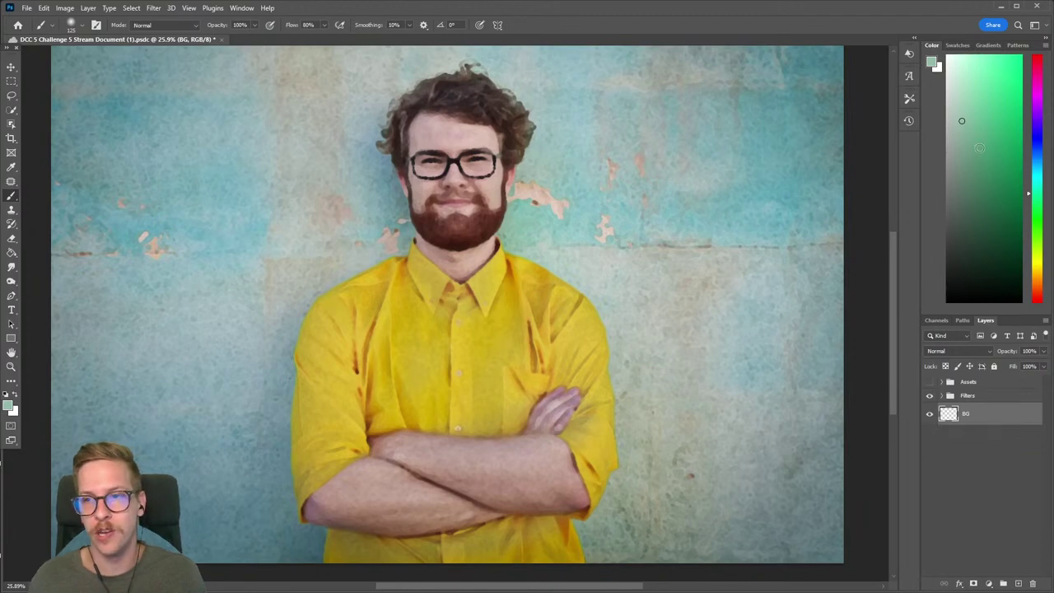
# Fill the BG layer with white using the Paint Bucket and check it by hiding and reshowing the Filters group.
pyautogui.click(947, 56)
pyautogui.press('g')
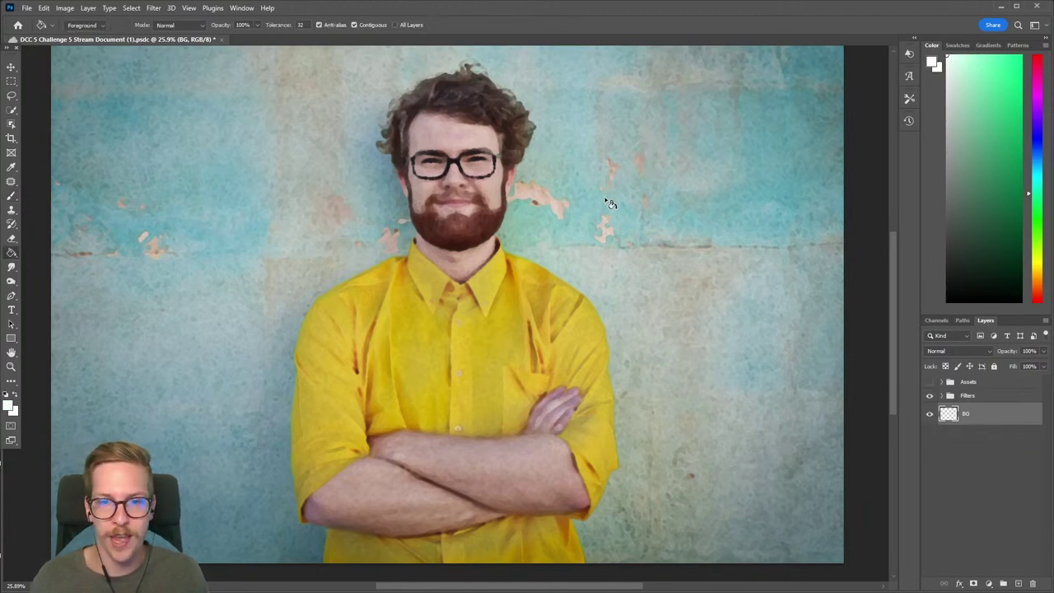
pyautogui.click(593, 236)
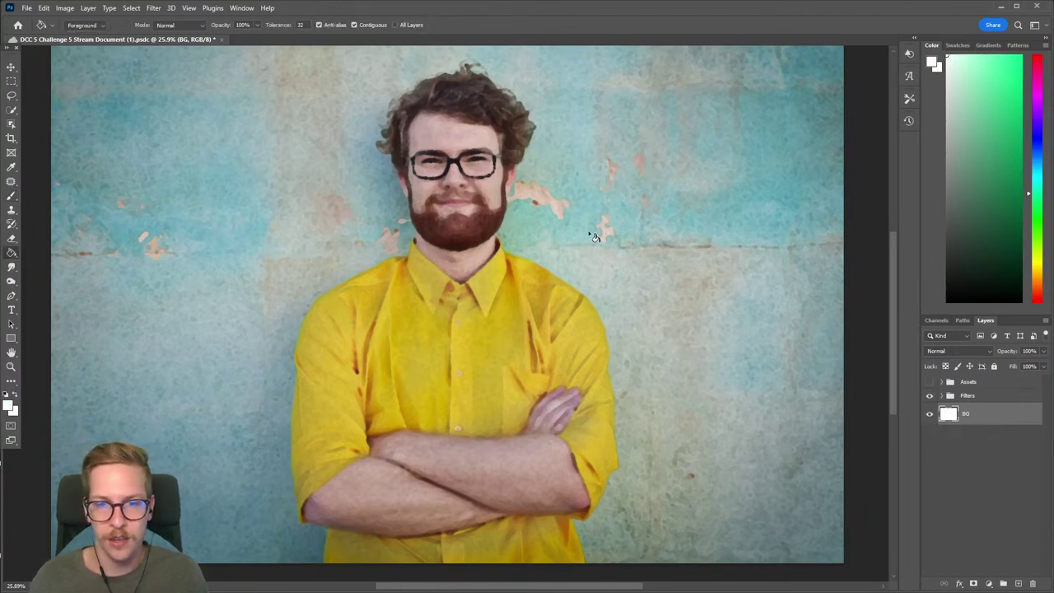
pyautogui.click(931, 396)
pyautogui.click(930, 396)
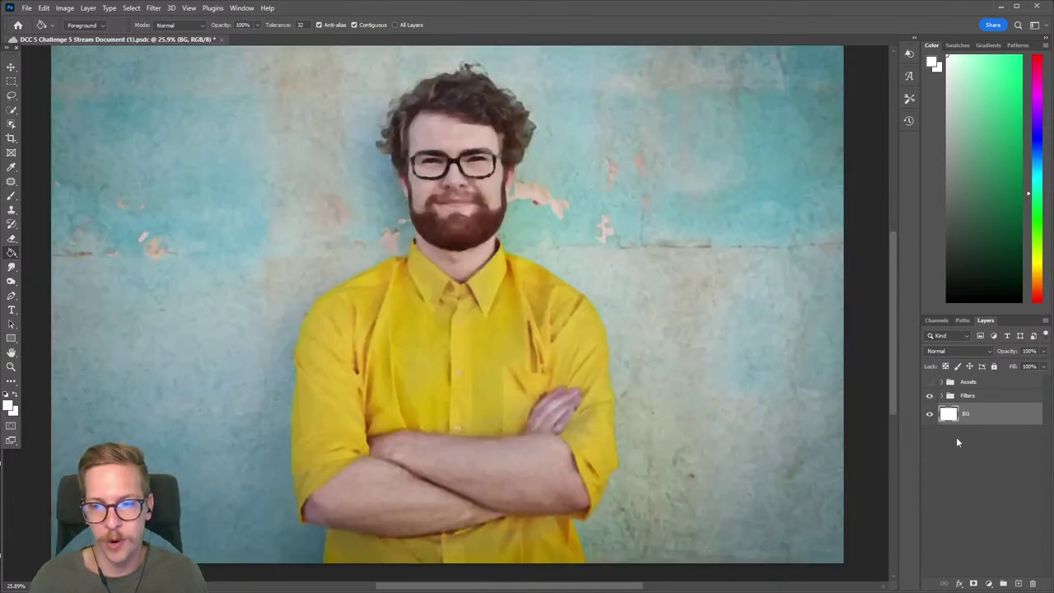
# Duplicate Layer 4, the white paper texture in the Assets group, and move the copy beneath Layer 1.
pyautogui.click(951, 392)
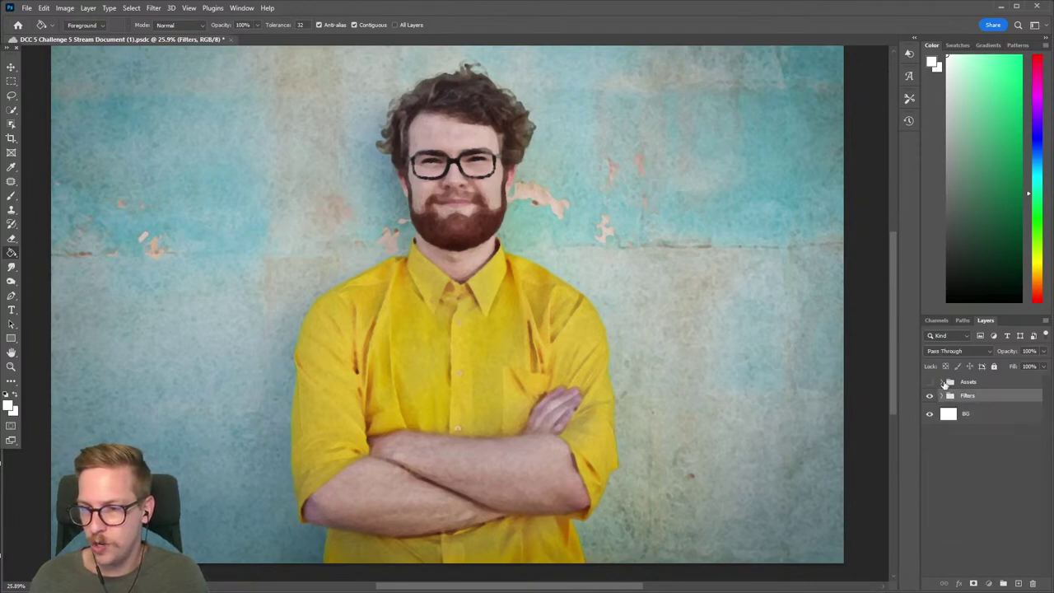
pyautogui.click(944, 383)
pyautogui.click(963, 424)
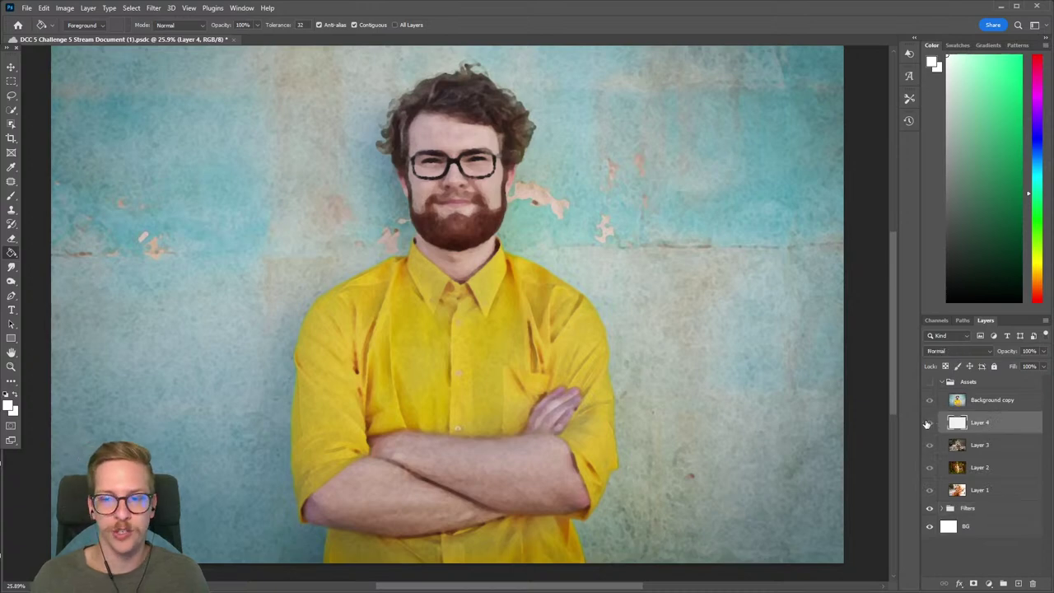
pyautogui.click(928, 423)
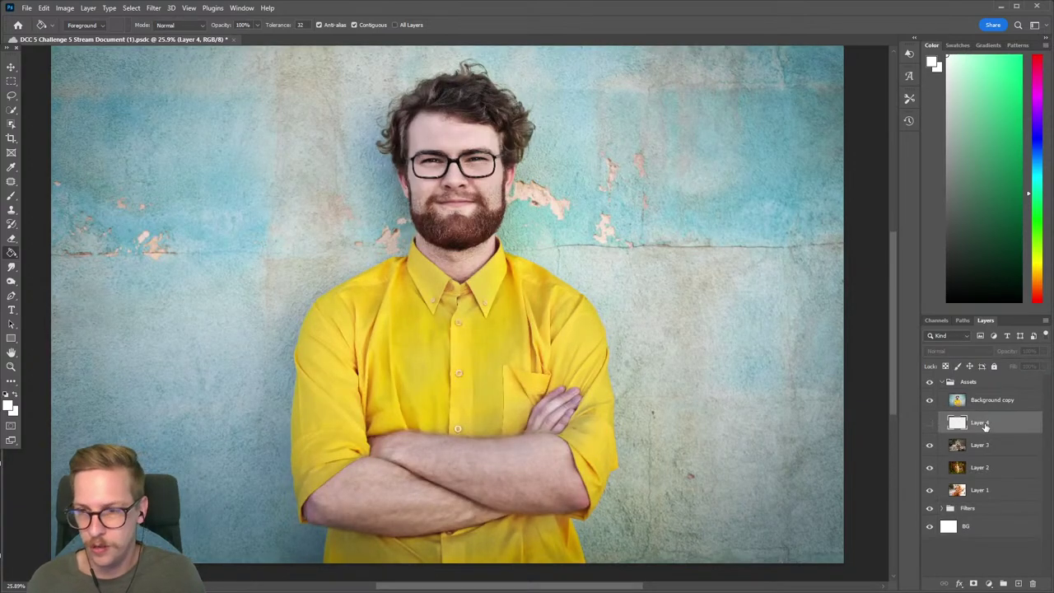
pyautogui.click(929, 422)
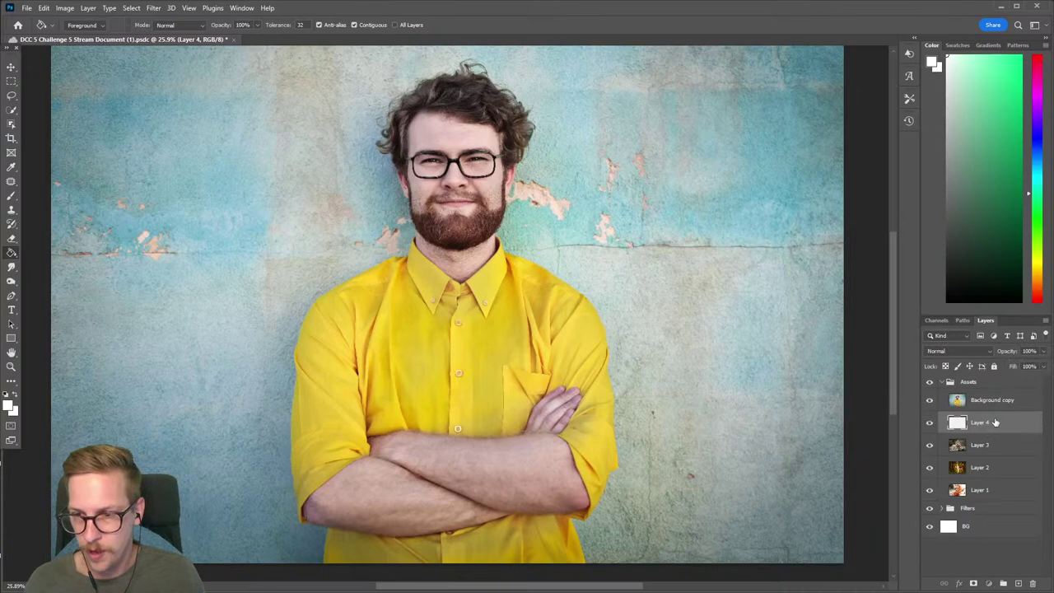
pyautogui.hotkey('ctrl', 'j')
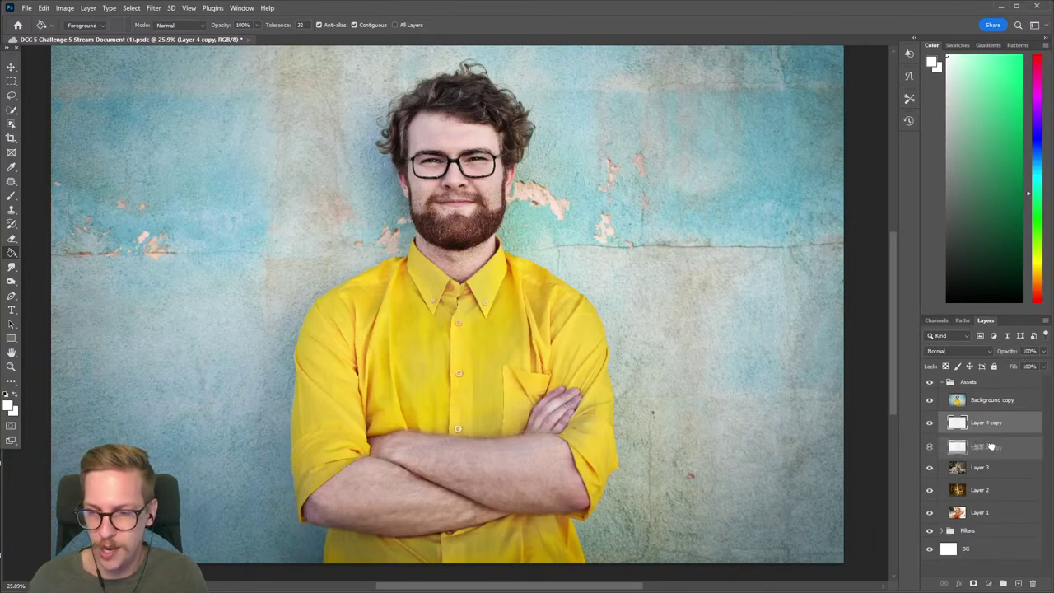
pyautogui.moveTo(994, 423); pyautogui.dragTo(984, 522)
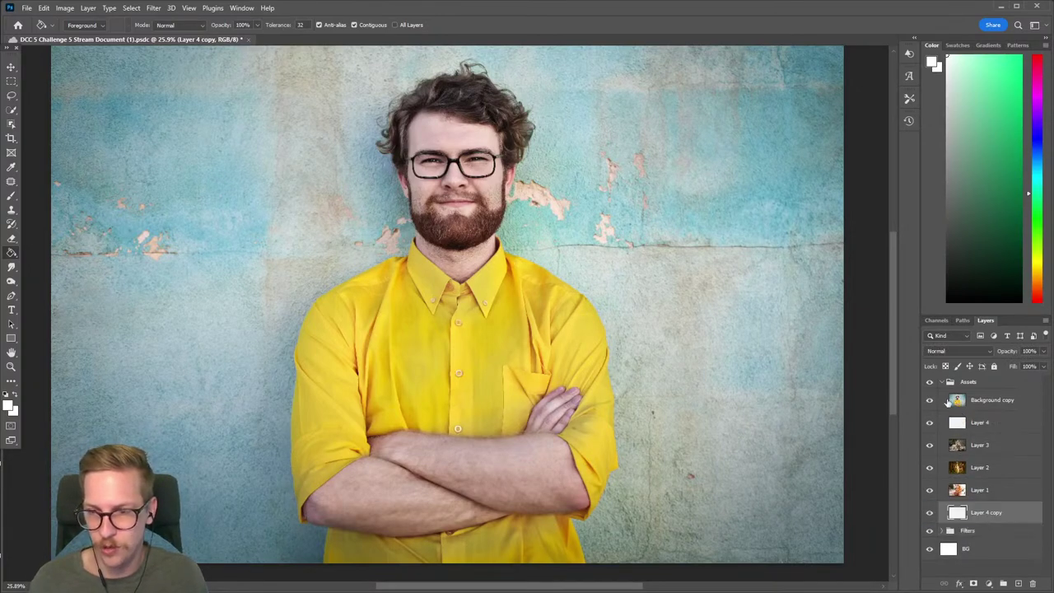
# Hide the Assets group and move Layer 4 copy out of it, directly above the Filters group.
pyautogui.click(947, 384)
pyautogui.click(942, 383)
pyautogui.click(929, 382)
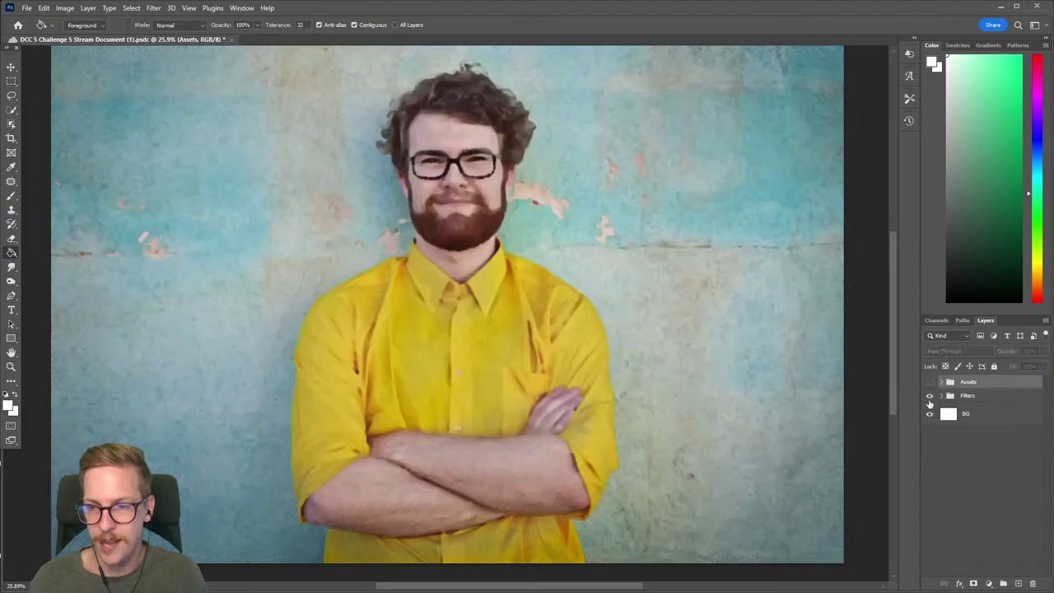
pyautogui.click(943, 395)
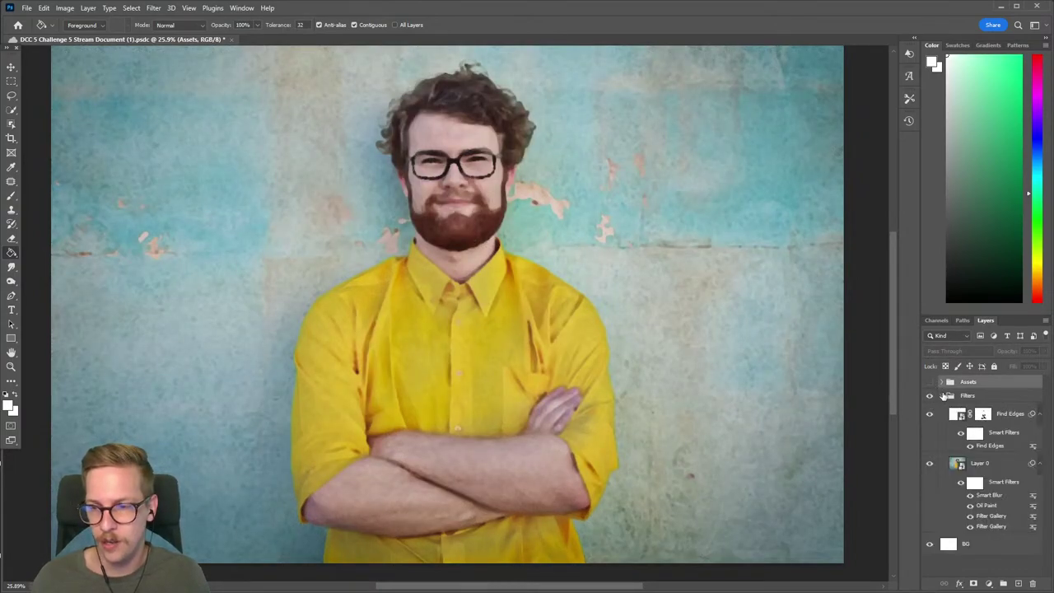
pyautogui.click(942, 394)
pyautogui.click(942, 385)
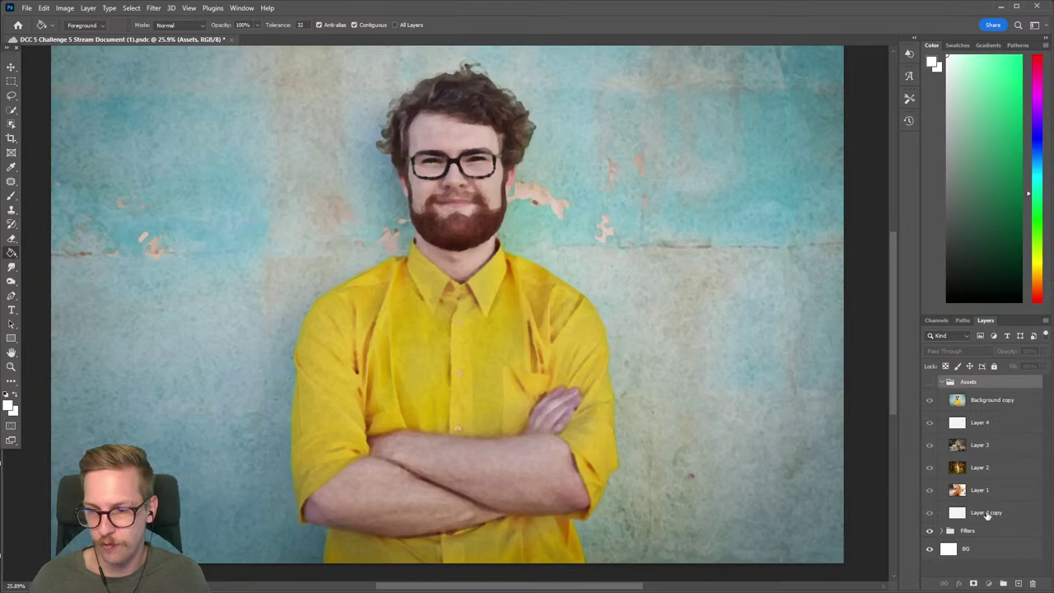
pyautogui.moveTo(987, 516); pyautogui.dragTo(986, 529)
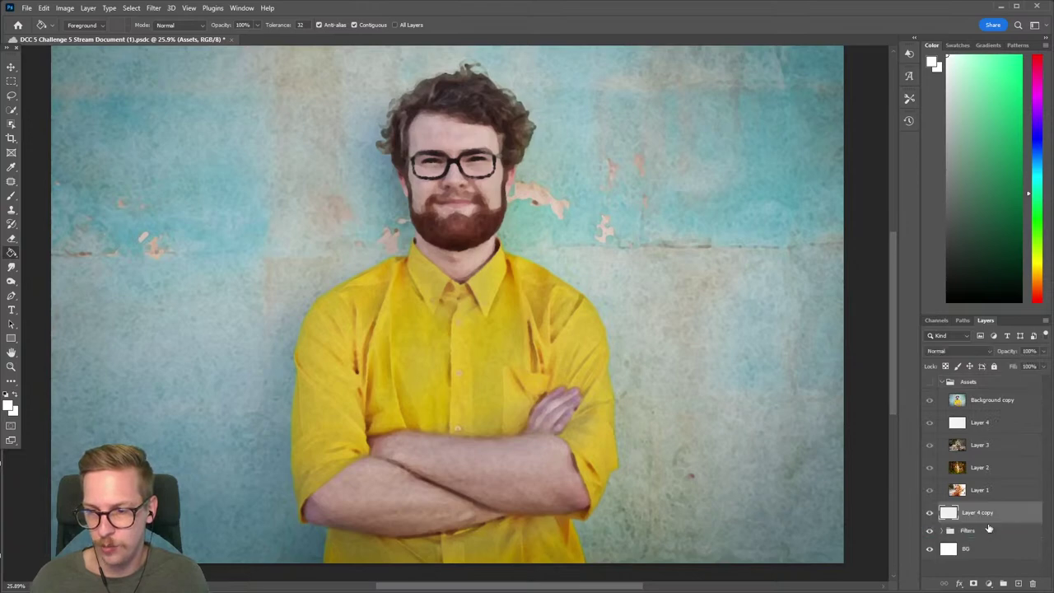
pyautogui.click(942, 384)
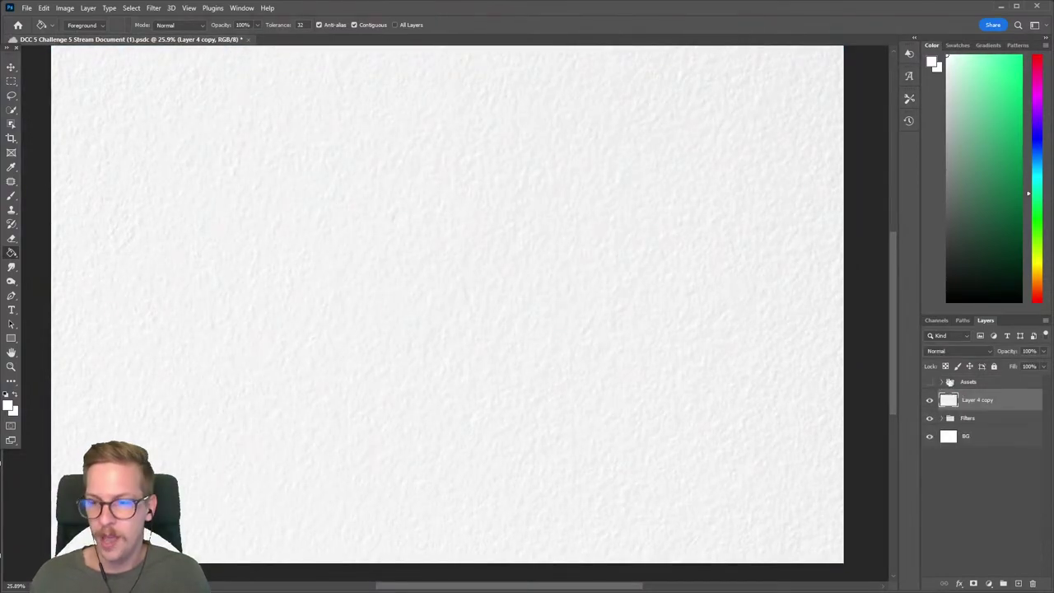
# Rename the duplicated texture layer as Paper Texture.
pyautogui.doubleClick(978, 400)
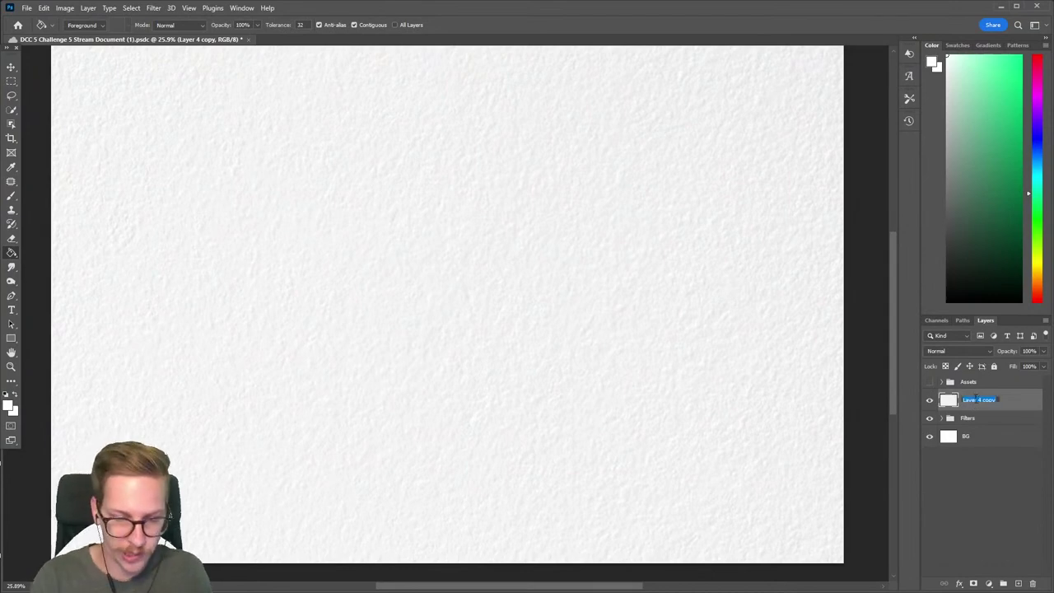
pyautogui.write('Paper Texture')
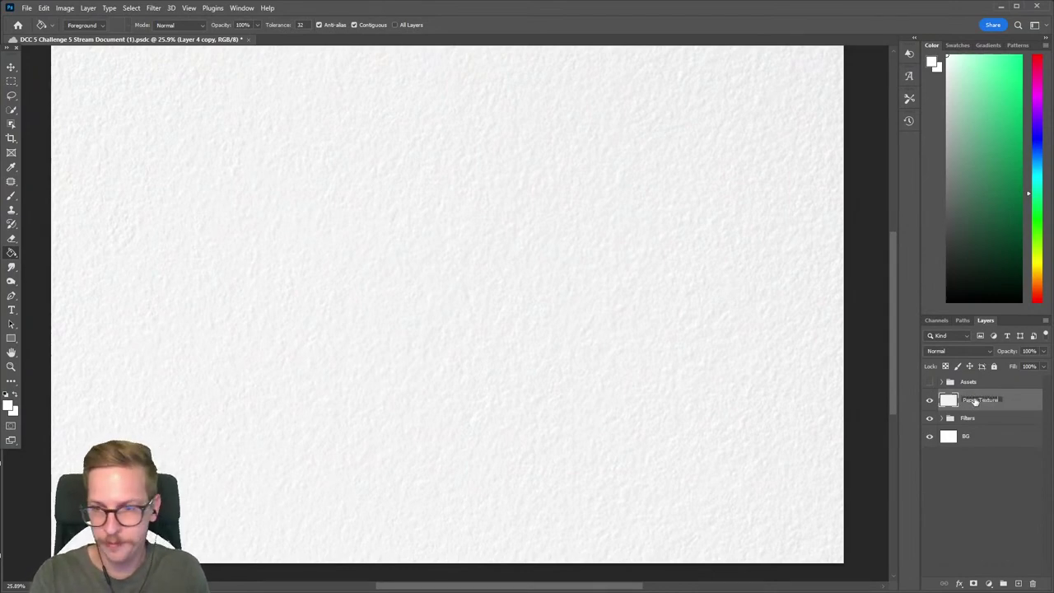
pyautogui.press('Return')
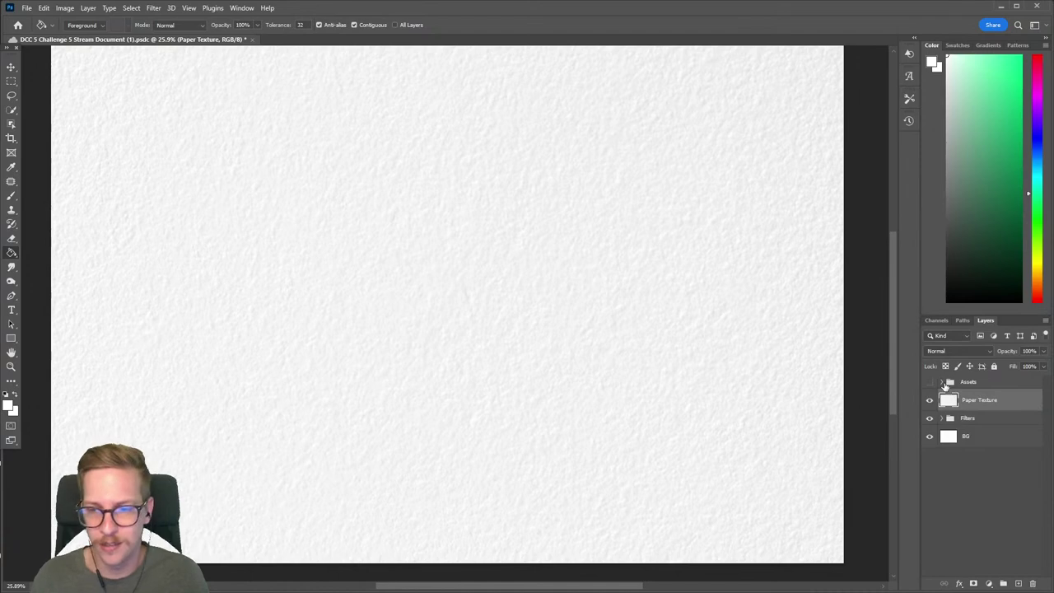
# Set the Paper Texture layer's blend mode to Multiply and compare the image with the texture hidden and shown.
pyautogui.click(956, 351)
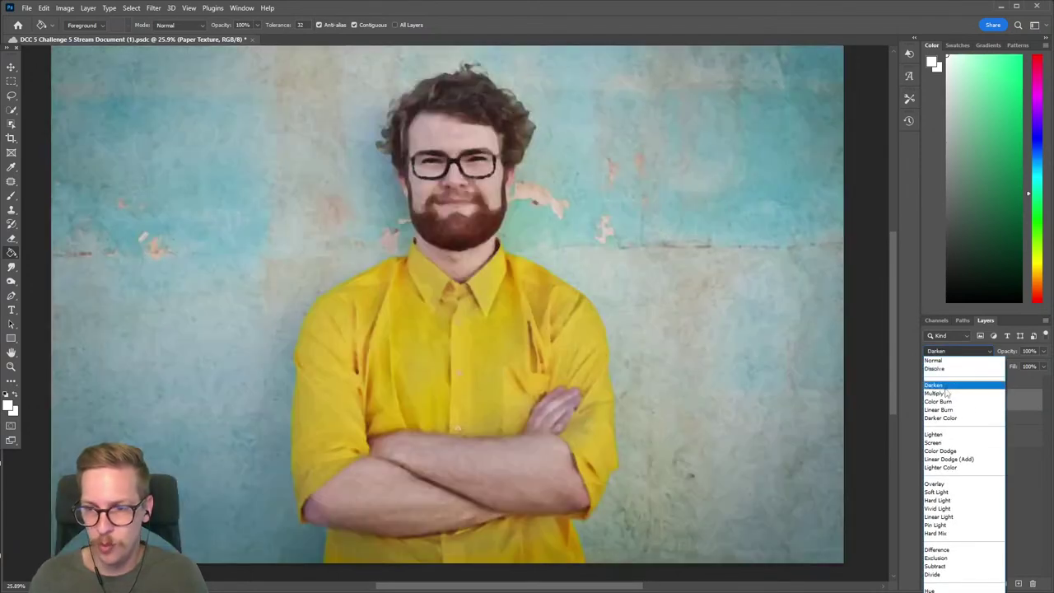
pyautogui.click(947, 394)
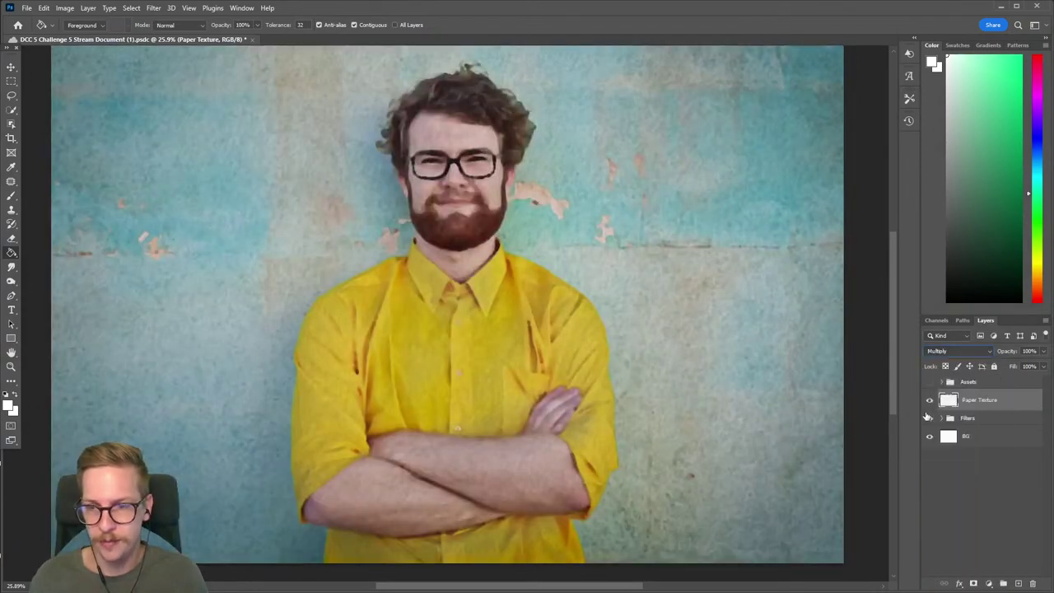
pyautogui.click(928, 401)
pyautogui.click(929, 400)
pyautogui.click(928, 400)
pyautogui.click(929, 400)
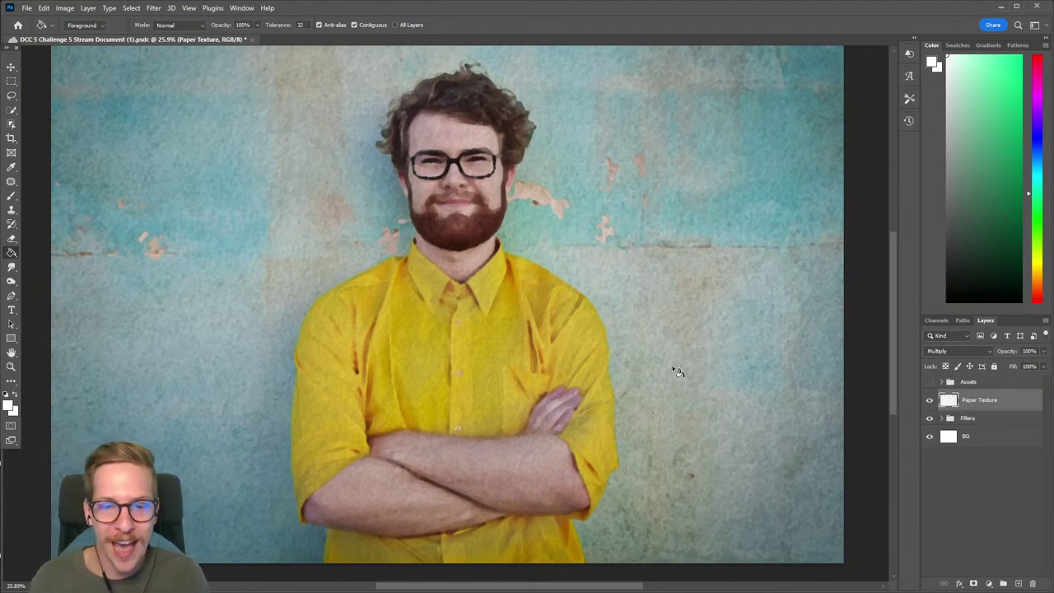
pyautogui.scroll(-2, 666, 350)
pyautogui.scroll(1, 580, 348)
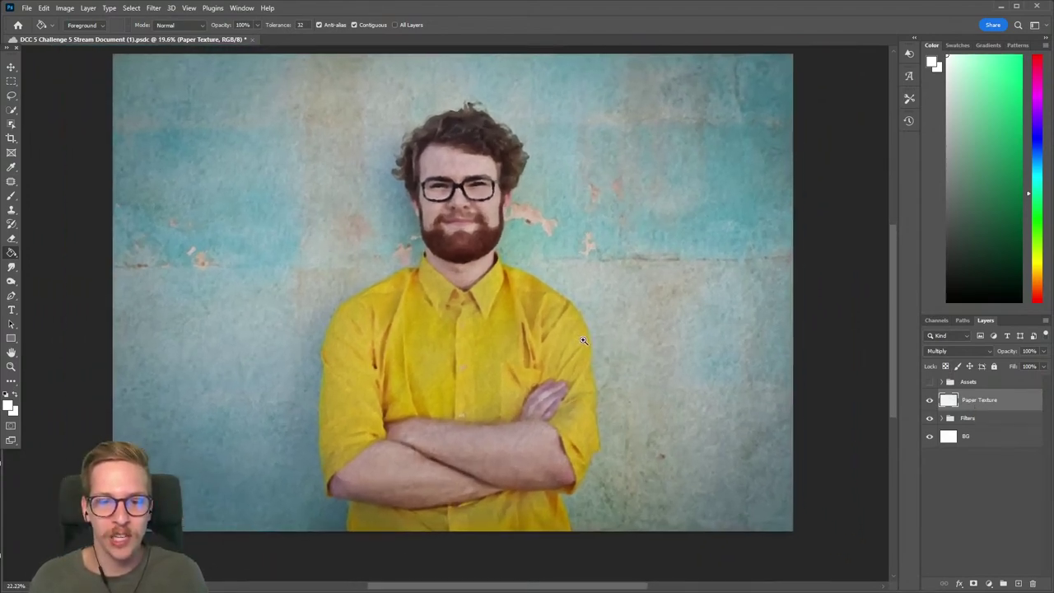
# Add a layer mask to the Filters group and invert it to black.
pyautogui.click(975, 419)
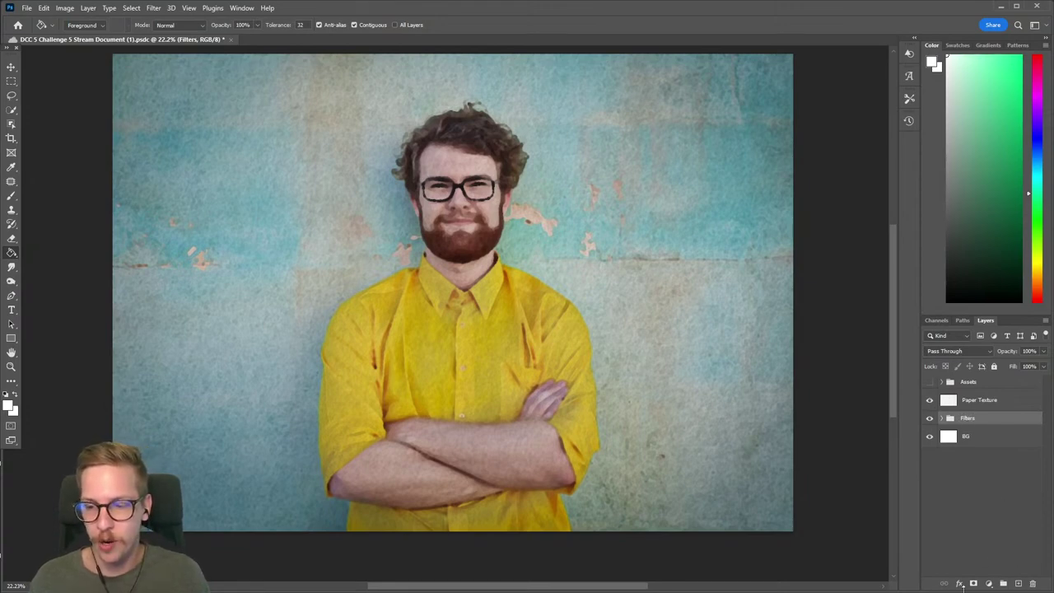
pyautogui.click(972, 584)
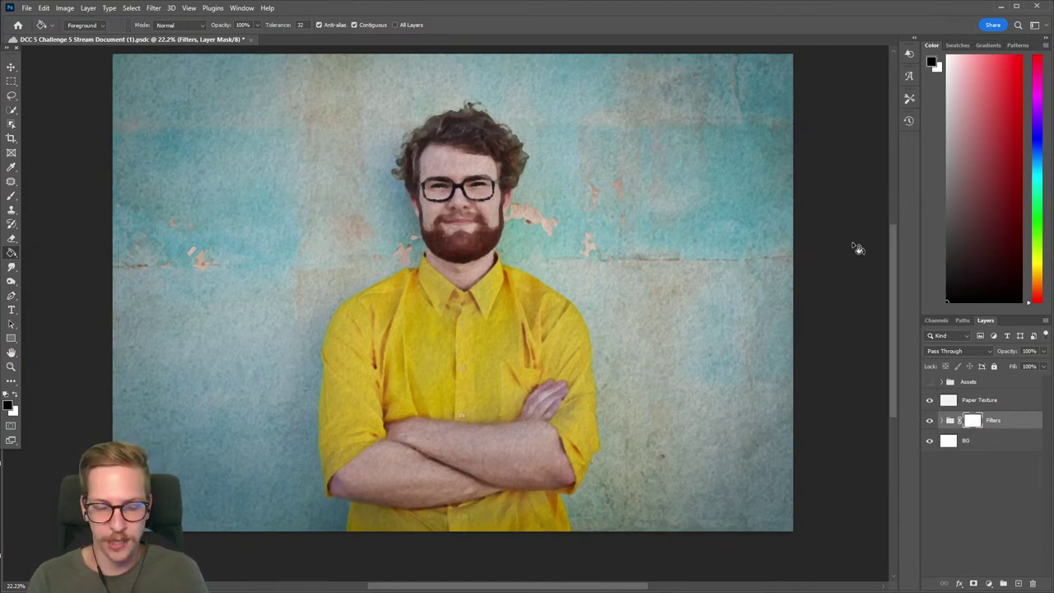
pyautogui.hotkey('ctrl', 'i')
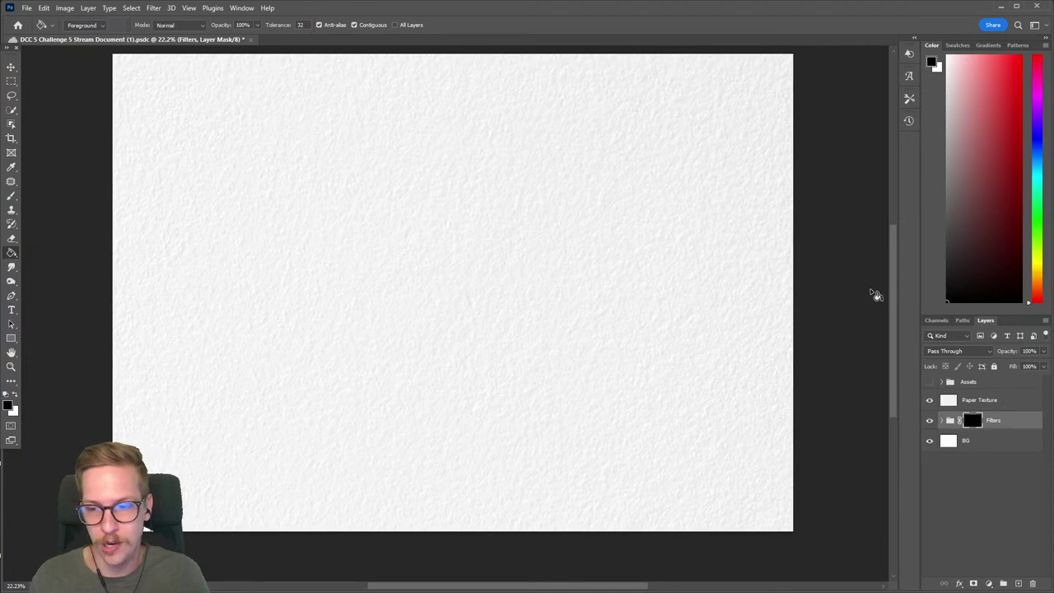
# Make white the foreground color and choose the textured Sampled Brush 1 3 for the Brush tool.
pyautogui.press('x')
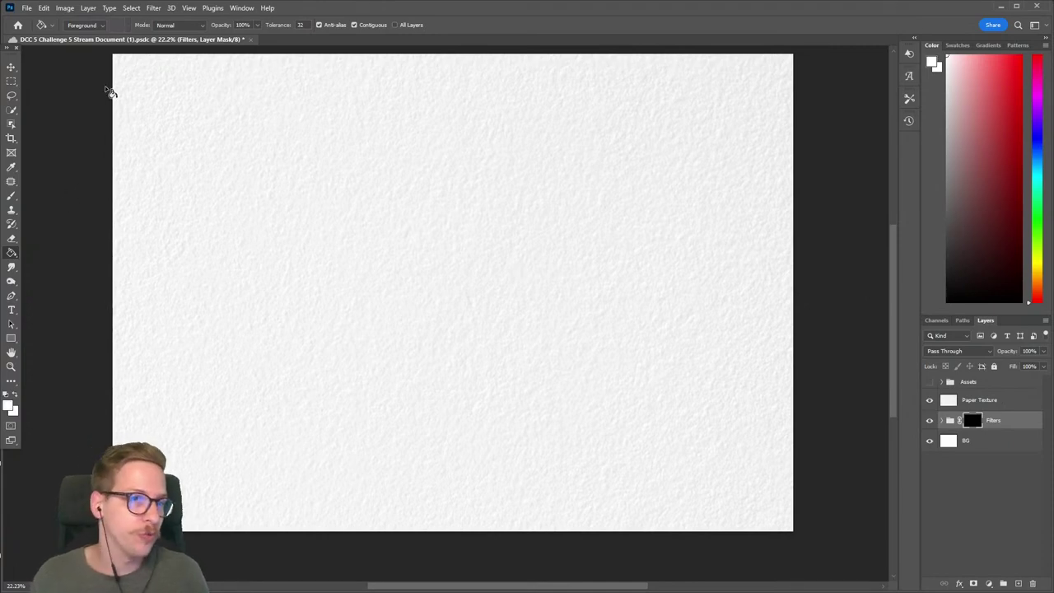
pyautogui.click(11, 196)
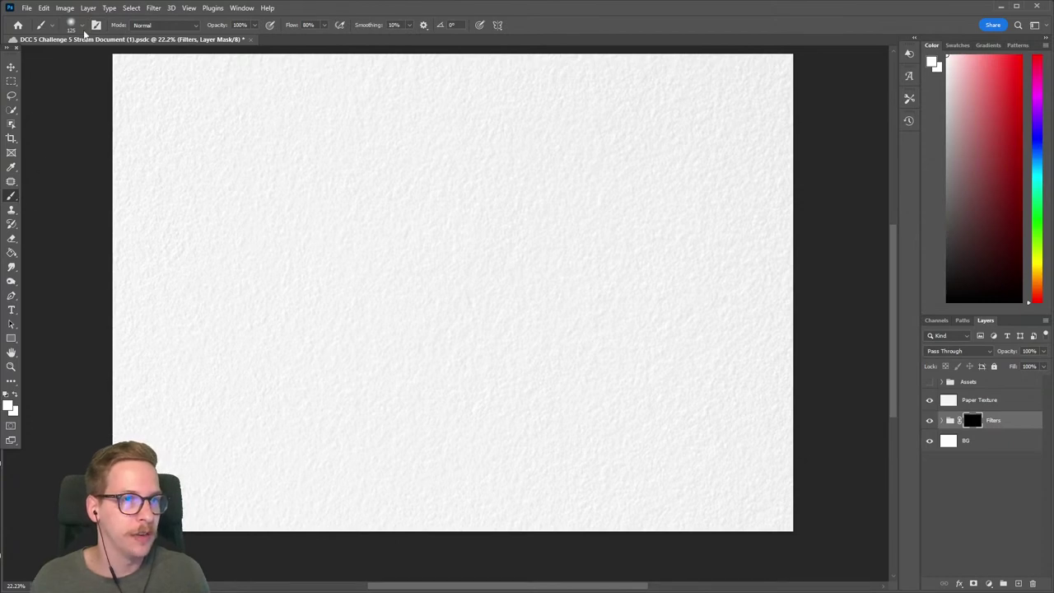
pyautogui.click(81, 25)
pyautogui.click(523, 197)
# Paint white on the Filters mask over the man's head, shoulders and upper shirt, enlarging the brush to 900 px.
pyautogui.moveTo(449, 265)
pyautogui.mouseDown()
pyautogui.moveTo(513, 189)
pyautogui.moveTo(513, 170)
pyautogui.mouseUp()
pyautogui.press(']')
pyautogui.press(']')
pyautogui.press(']')
pyautogui.press(']')
pyautogui.moveTo(477, 210); pyautogui.dragTo(482, 284)
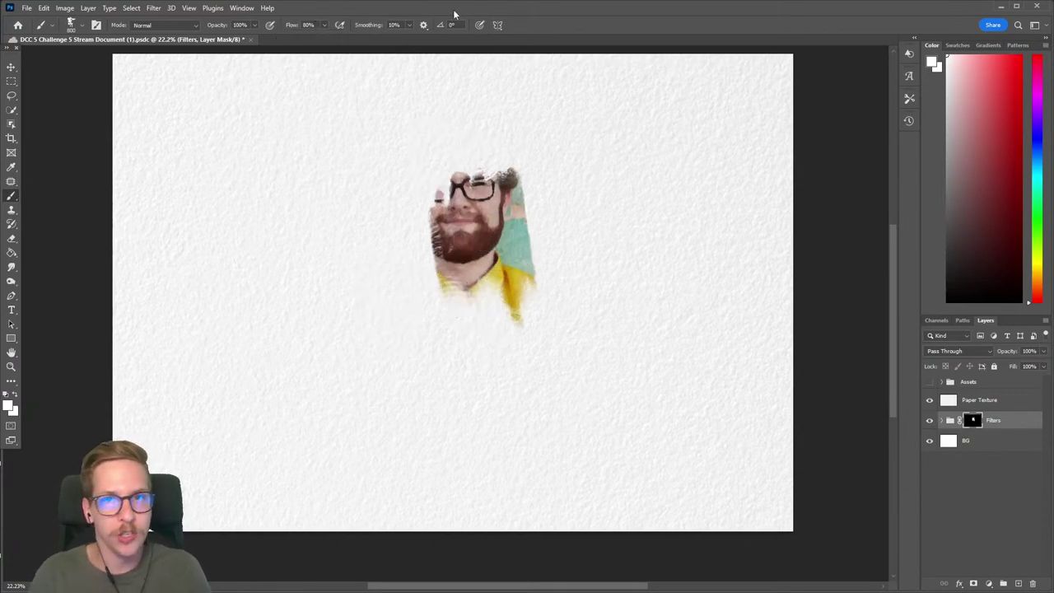
pyautogui.moveTo(568, 206)
pyautogui.mouseDown()
pyautogui.moveTo(538, 238)
pyautogui.moveTo(506, 247)
pyautogui.moveTo(440, 334)
pyautogui.moveTo(421, 206)
pyautogui.moveTo(414, 249)
pyautogui.moveTo(436, 367)
pyautogui.mouseUp()
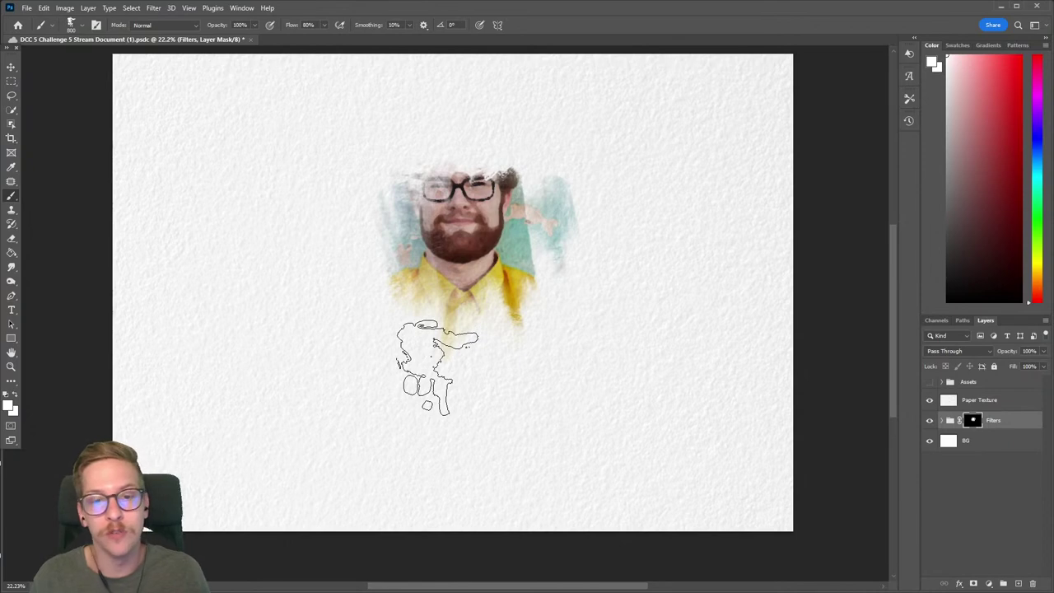
pyautogui.moveTo(435, 176)
pyautogui.mouseDown()
pyautogui.moveTo(584, 195)
pyautogui.moveTo(490, 159)
pyautogui.moveTo(499, 303)
pyautogui.moveTo(460, 136)
pyautogui.moveTo(381, 240)
pyautogui.moveTo(422, 238)
pyautogui.moveTo(369, 403)
pyautogui.moveTo(389, 253)
pyautogui.moveTo(485, 408)
pyautogui.moveTo(389, 293)
pyautogui.moveTo(510, 447)
pyautogui.moveTo(506, 306)
pyautogui.mouseUp()
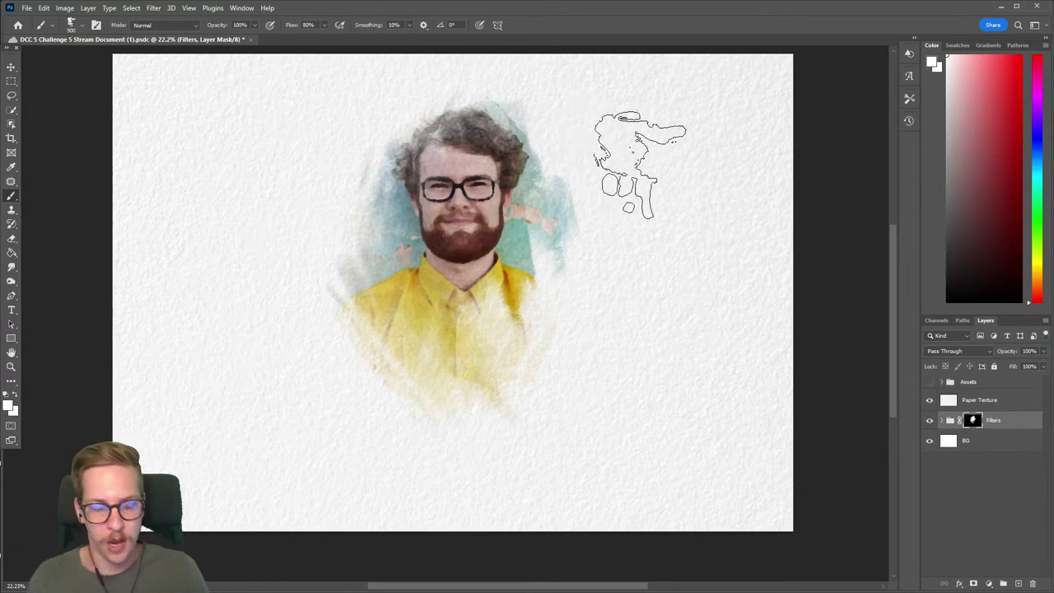
# Fill the Filters mask with white and refill it with black to clear the painted strokes.
pyautogui.hotkey('alt', 'BackSpace')
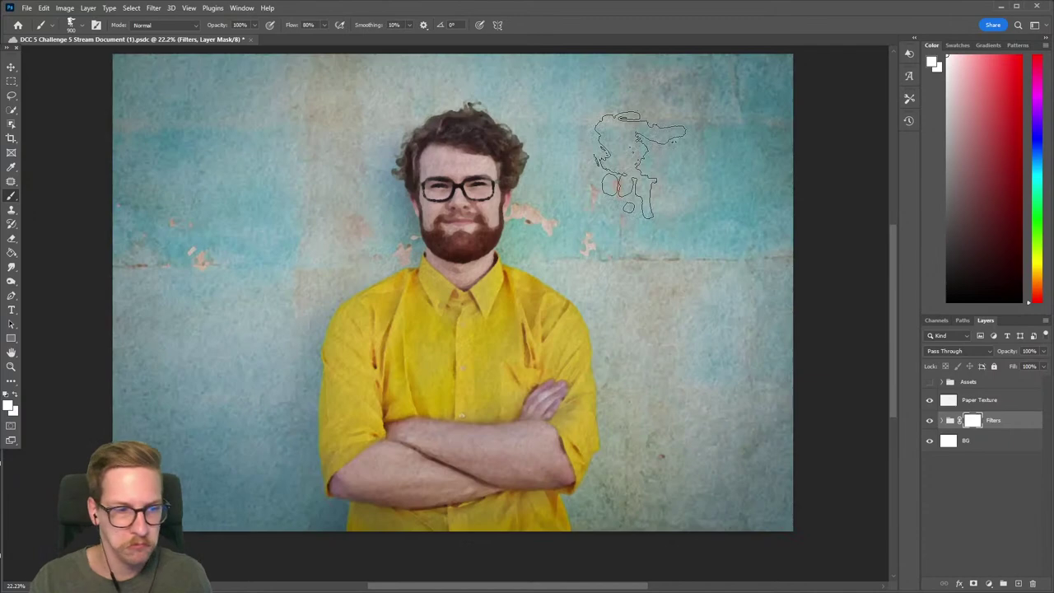
pyautogui.press('x')
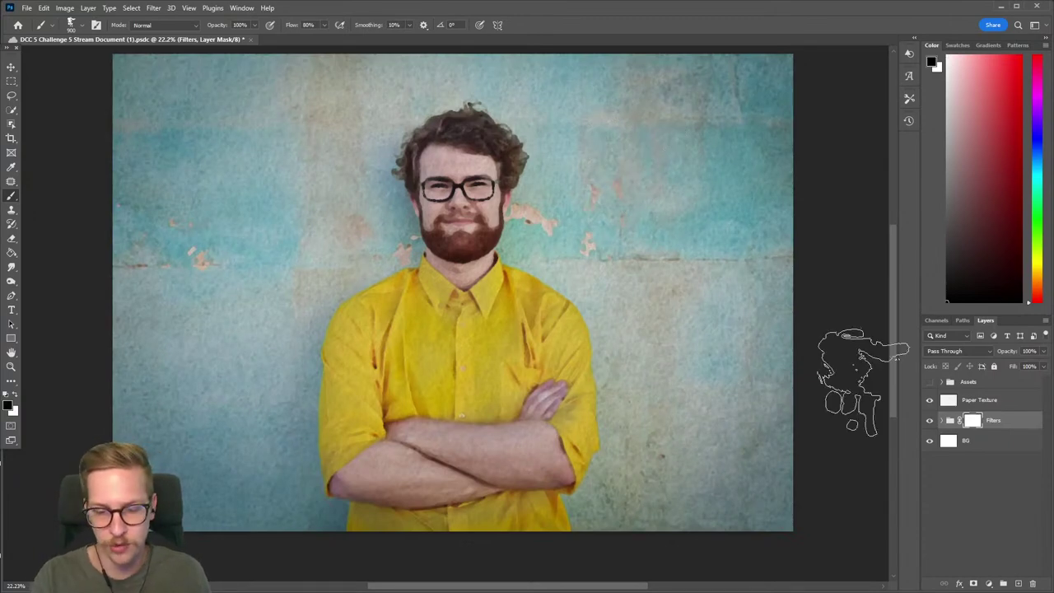
pyautogui.hotkey('alt', 'BackSpace')
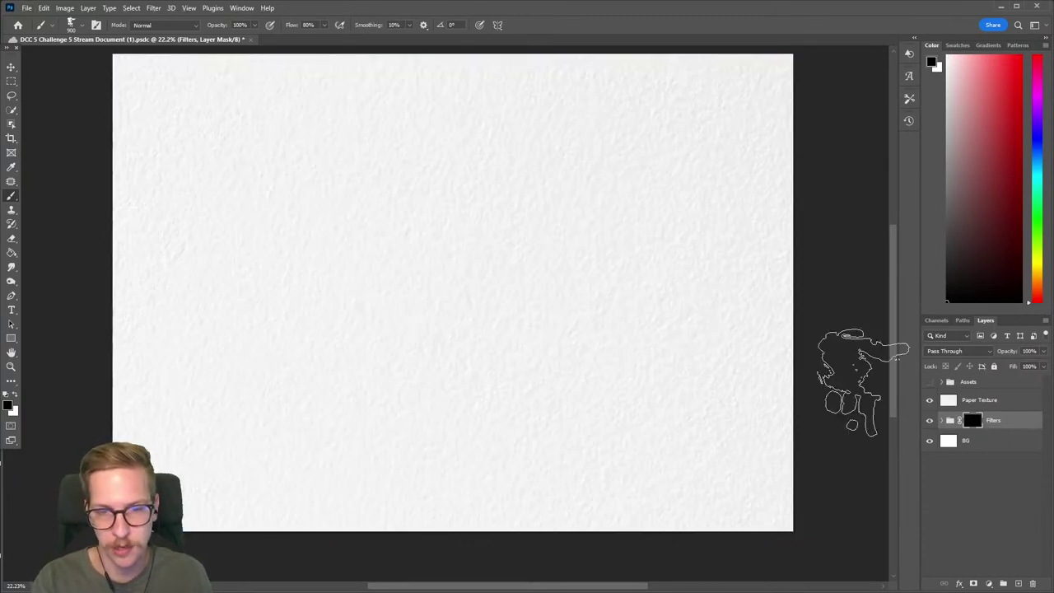
# Browse the brush presets and their options down to the watercolor group of Kyle's Real Watercolor brushes, and save the document.
pyautogui.rightClick(450, 228)
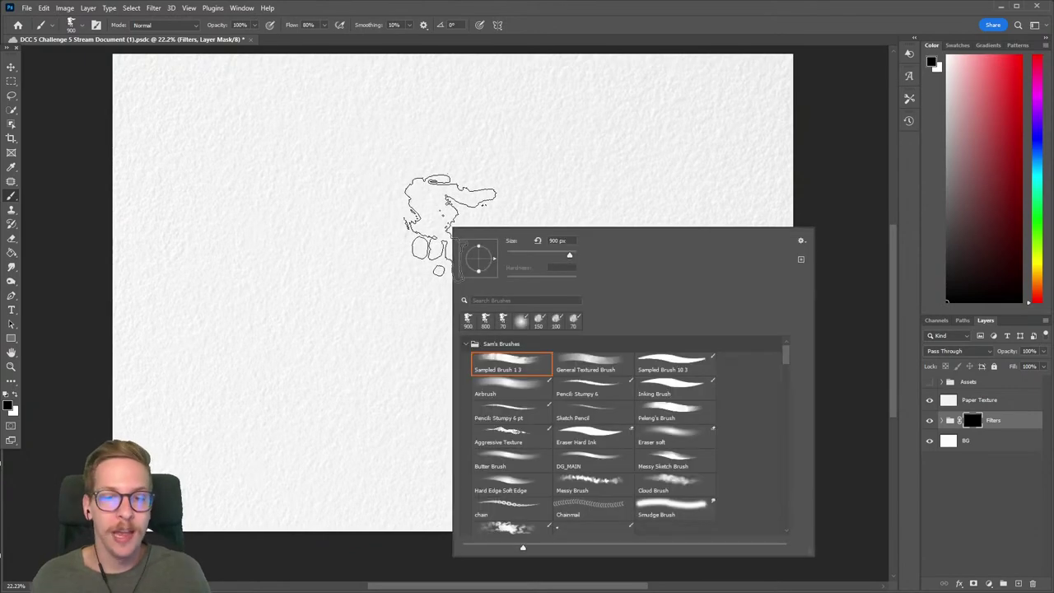
pyautogui.scroll(3, 797, 461)
pyautogui.scroll(-5, 797, 460)
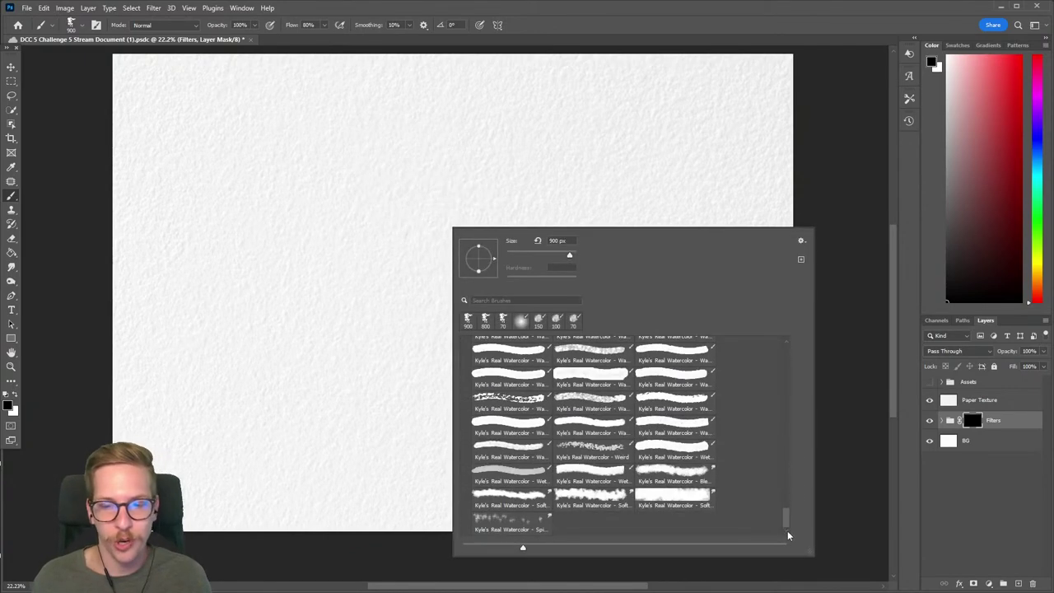
pyautogui.rightClick(429, 183)
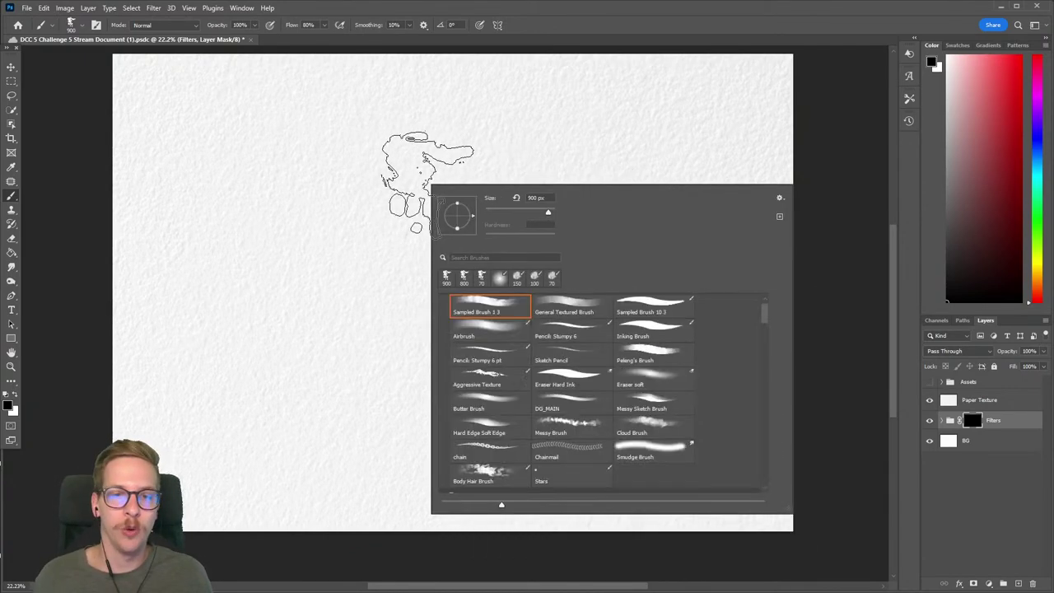
pyautogui.click(780, 200)
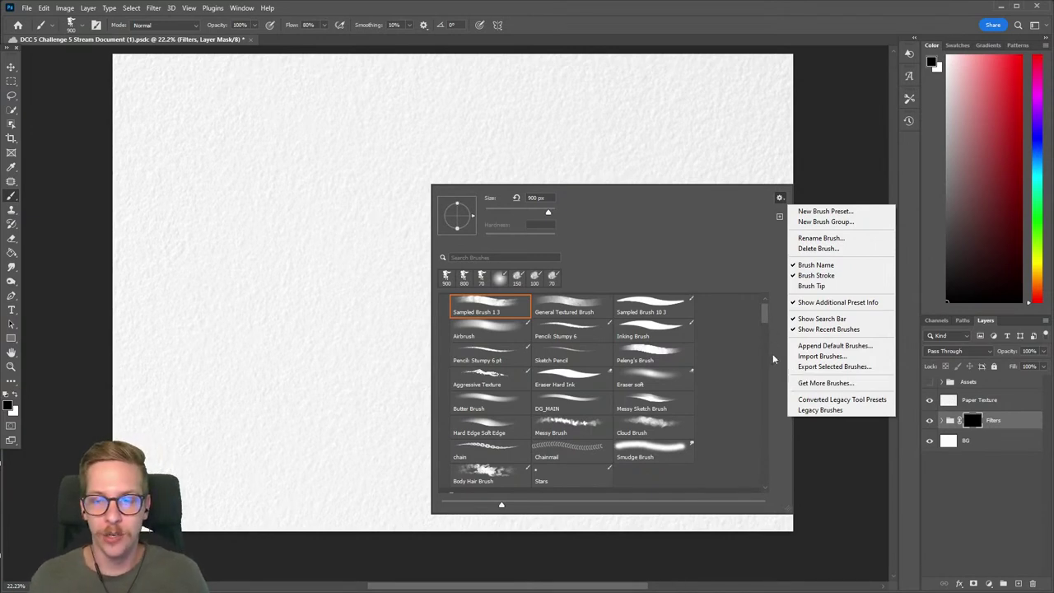
pyautogui.click(765, 318)
pyautogui.moveTo(764, 313)
pyautogui.mouseDown()
pyautogui.moveTo(765, 471)
pyautogui.moveTo(769, 382)
pyautogui.mouseUp()
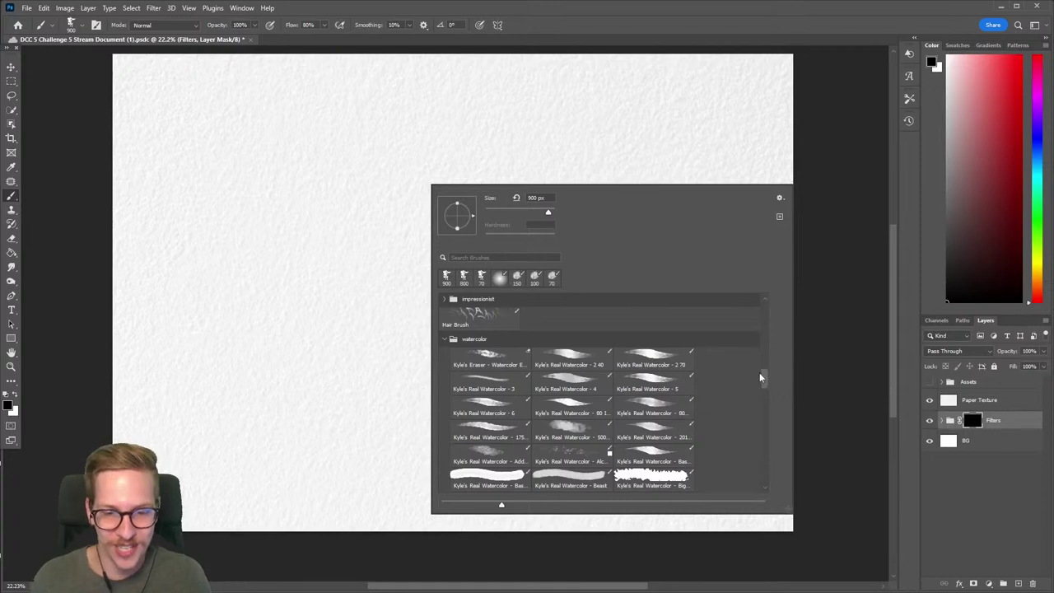
pyautogui.hotkey('ctrl', 's')
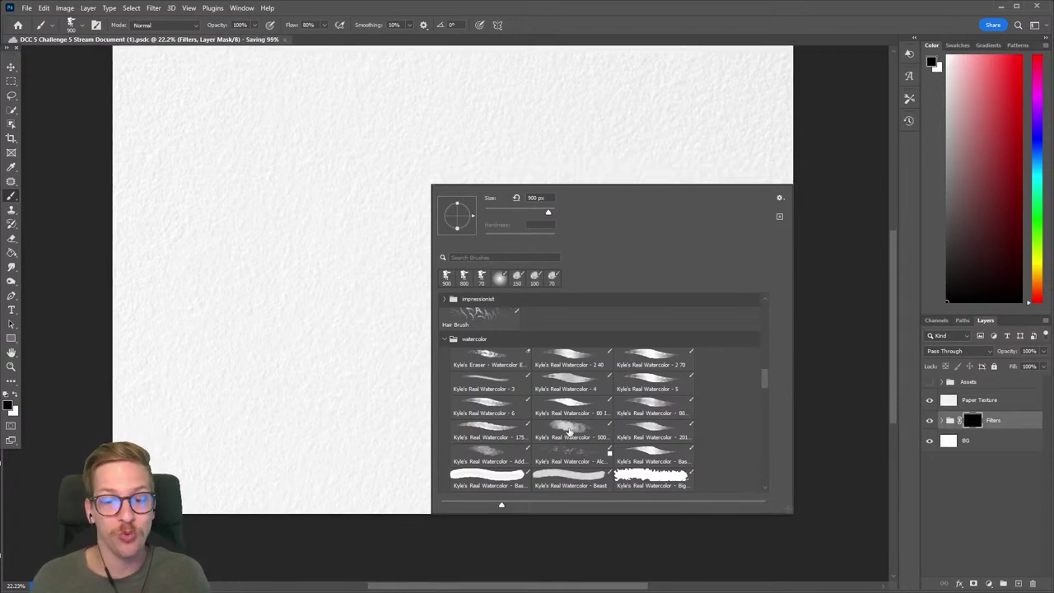
# Choose the Kyle's Real Watercolor - 500 brush and make white the foreground color.
pyautogui.click(568, 432)
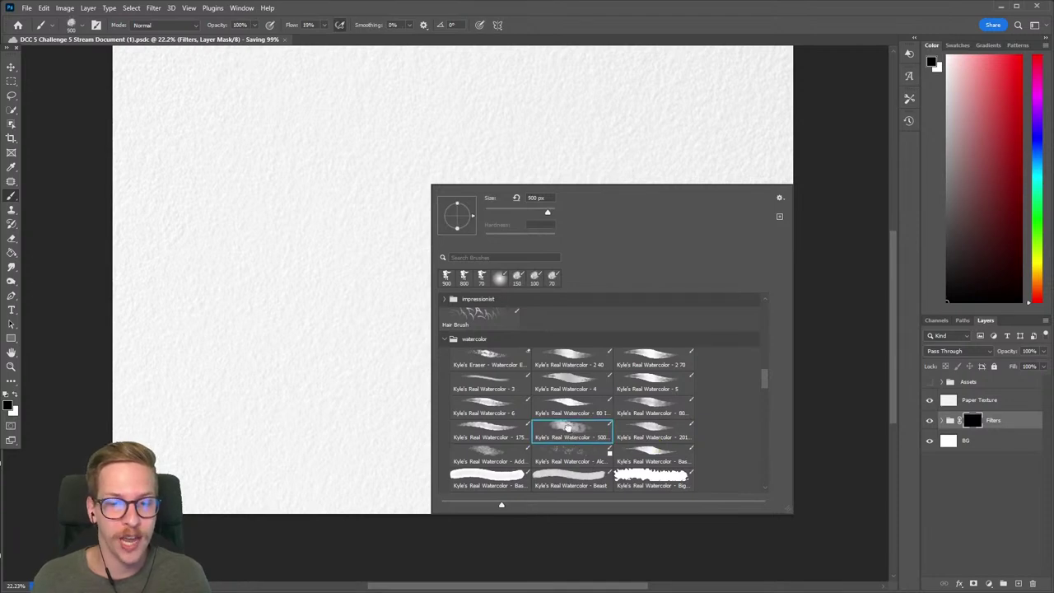
pyautogui.press('Return')
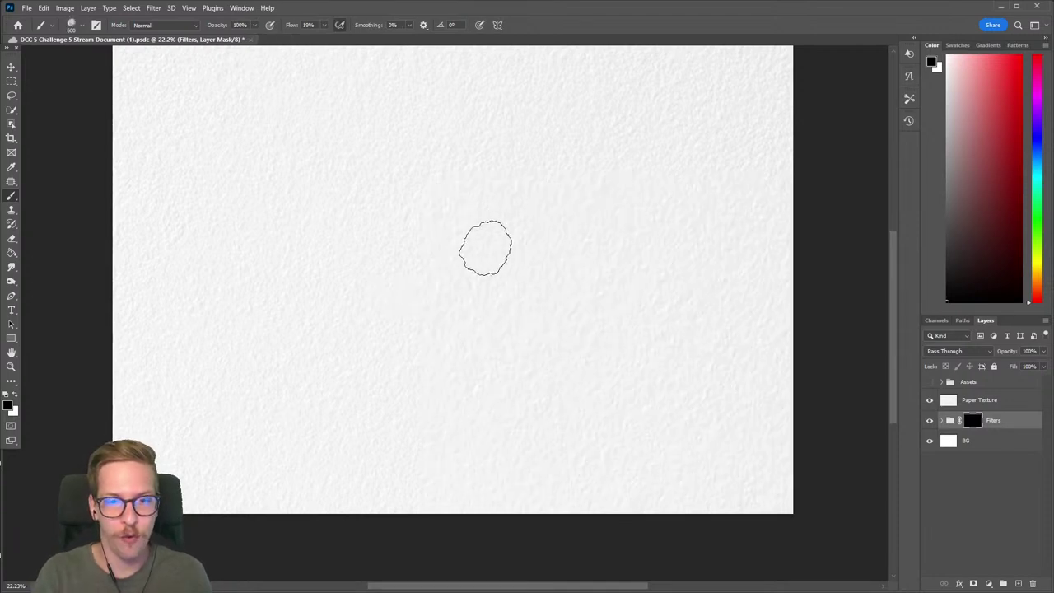
pyautogui.click(973, 124)
pyautogui.click(947, 56)
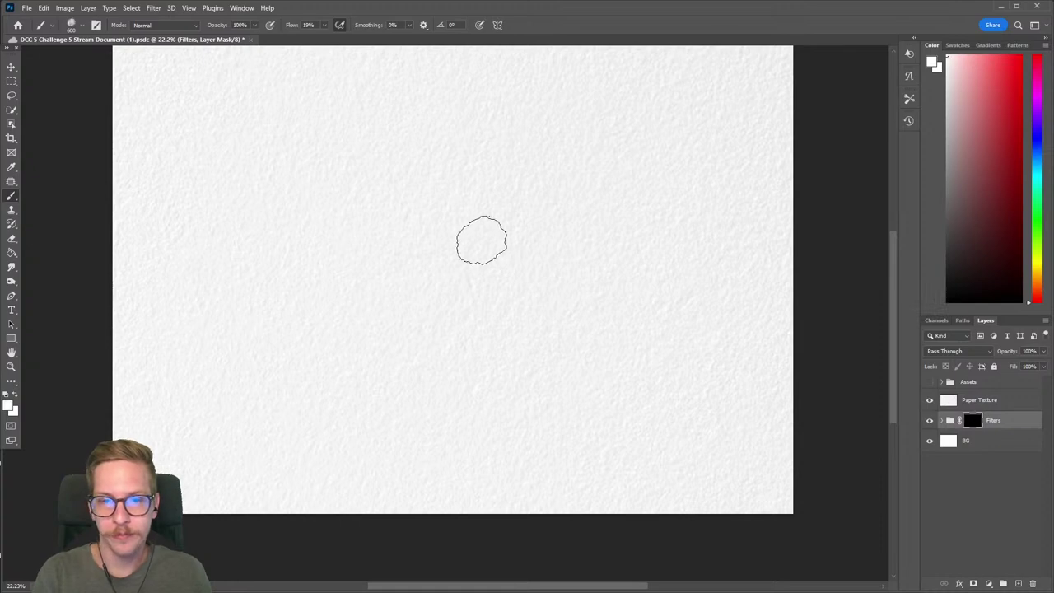
# Paint white on the Filters mask over the man's face, hair, shoulders and shirt, enlarging the brush to 1000 px.
pyautogui.moveTo(480, 240)
pyautogui.mouseDown()
pyautogui.moveTo(471, 289)
pyautogui.moveTo(458, 185)
pyautogui.moveTo(445, 206)
pyautogui.moveTo(470, 267)
pyautogui.moveTo(458, 206)
pyautogui.moveTo(476, 264)
pyautogui.mouseUp()
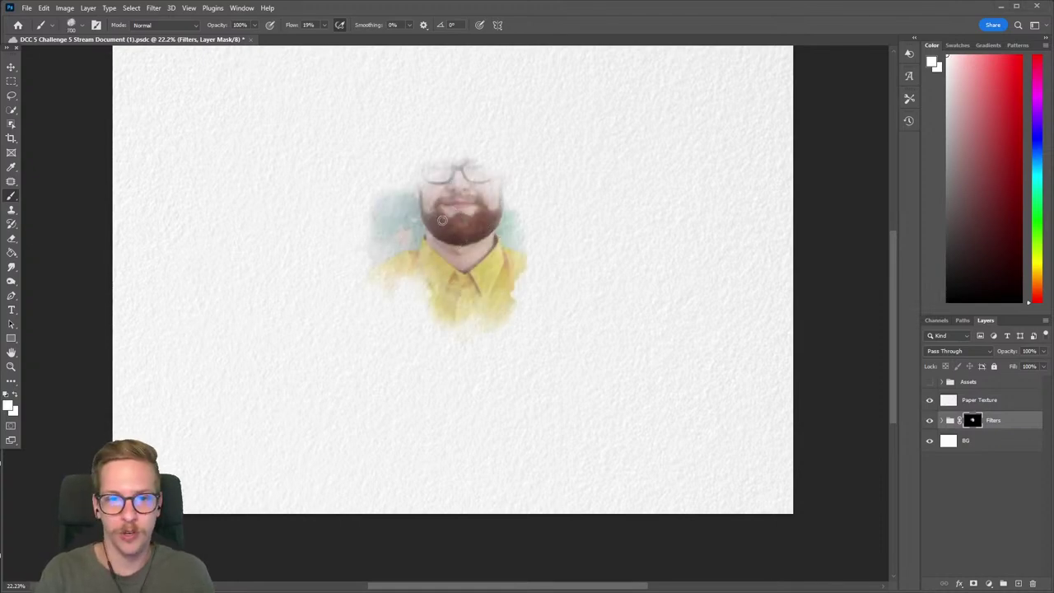
pyautogui.moveTo(442, 221)
pyautogui.mouseDown()
pyautogui.moveTo(473, 247)
pyautogui.moveTo(490, 194)
pyautogui.moveTo(412, 207)
pyautogui.moveTo(494, 165)
pyautogui.moveTo(516, 223)
pyautogui.mouseUp()
pyautogui.moveTo(472, 171)
pyautogui.mouseDown()
pyautogui.moveTo(486, 212)
pyautogui.moveTo(412, 177)
pyautogui.moveTo(378, 231)
pyautogui.moveTo(400, 376)
pyautogui.moveTo(462, 368)
pyautogui.moveTo(548, 294)
pyautogui.moveTo(560, 436)
pyautogui.moveTo(552, 264)
pyautogui.moveTo(525, 281)
pyautogui.moveTo(553, 177)
pyautogui.moveTo(546, 164)
pyautogui.moveTo(447, 417)
pyautogui.moveTo(459, 265)
pyautogui.moveTo(485, 271)
pyautogui.moveTo(470, 247)
pyautogui.mouseUp()
pyautogui.press(']')
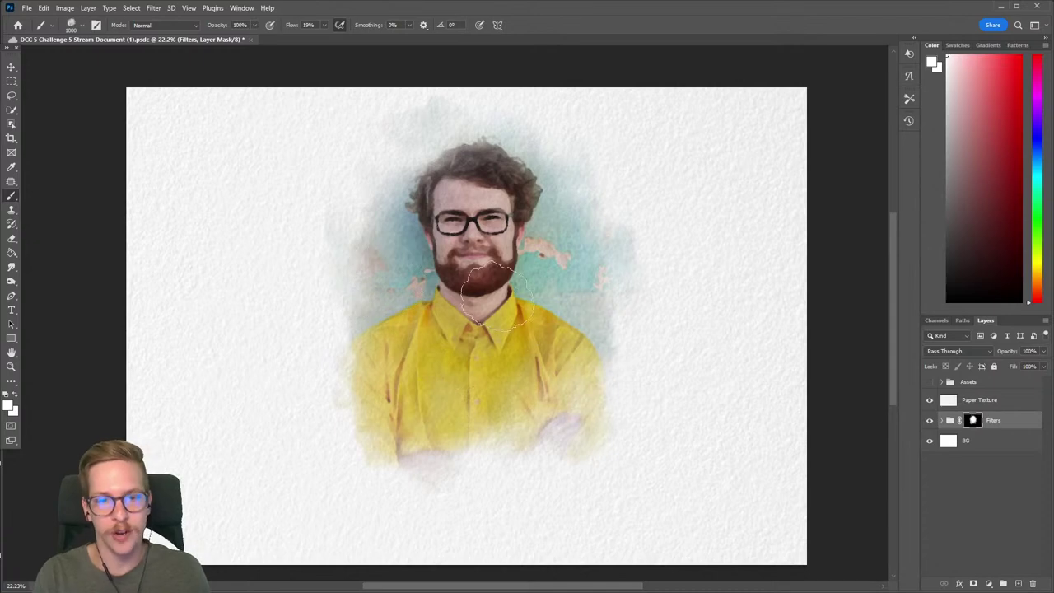
# Dab white on the Filters mask around the man's head with the Kyle's Real Watercolor - 6 brush, enlarging it to 800 px.
pyautogui.rightClick(476, 235)
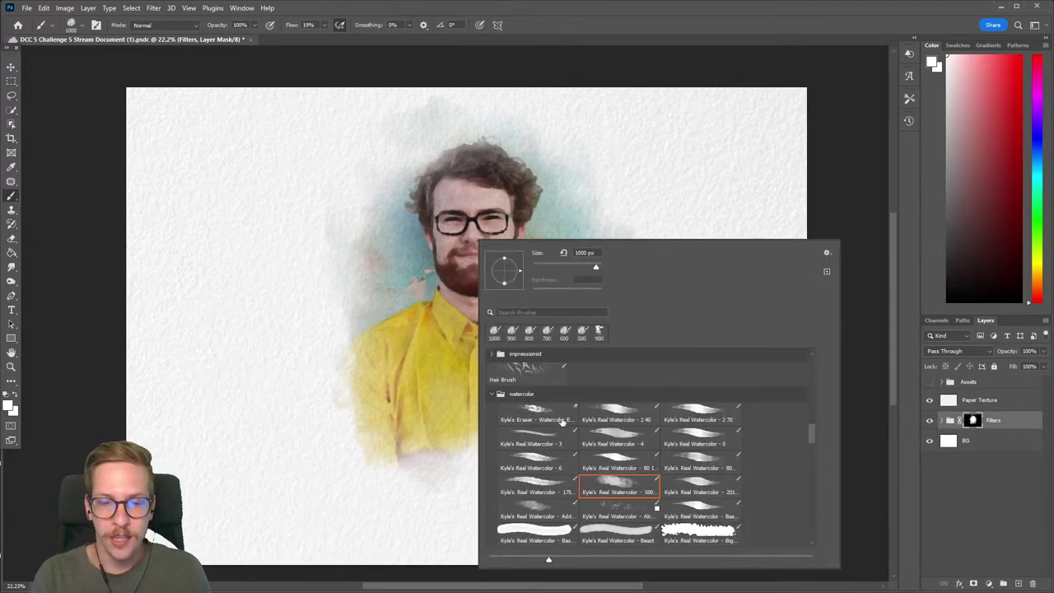
pyautogui.click(544, 466)
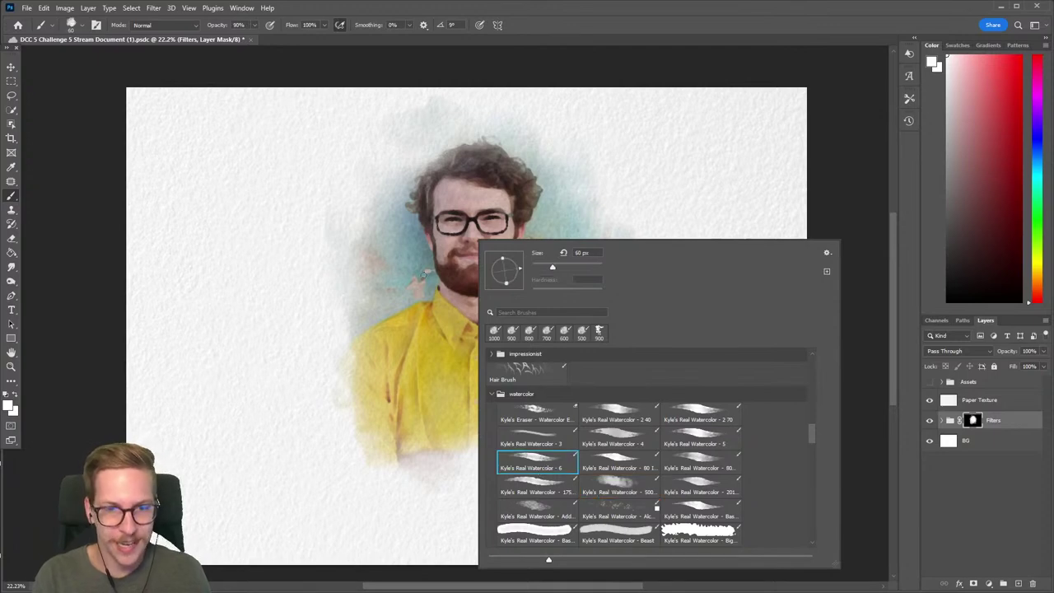
pyautogui.click(394, 243)
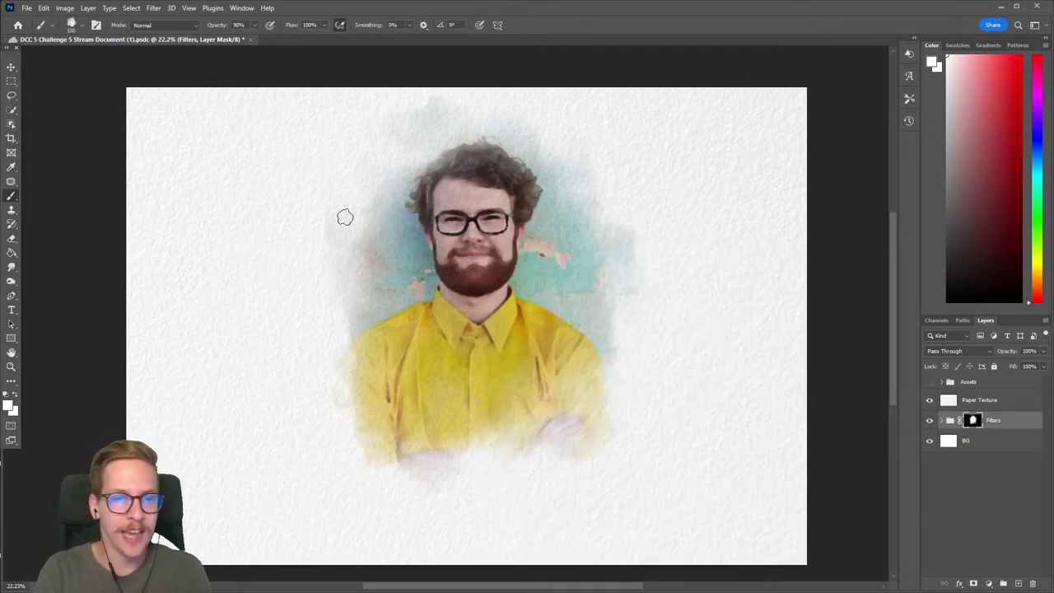
pyautogui.click(350, 217)
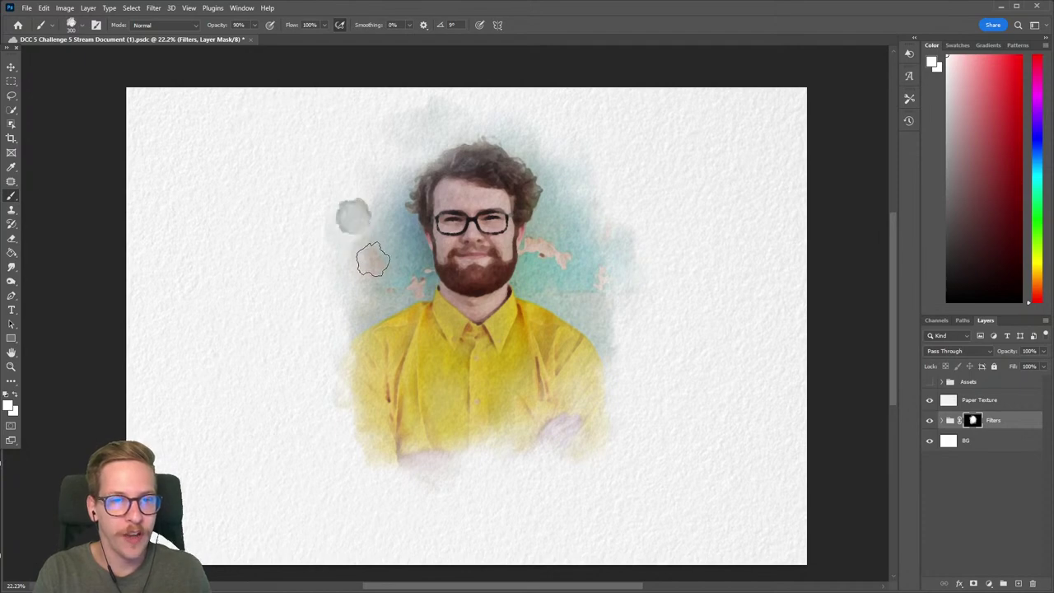
pyautogui.press(']')
pyautogui.press(']')
pyautogui.press(']')
pyautogui.click(365, 220)
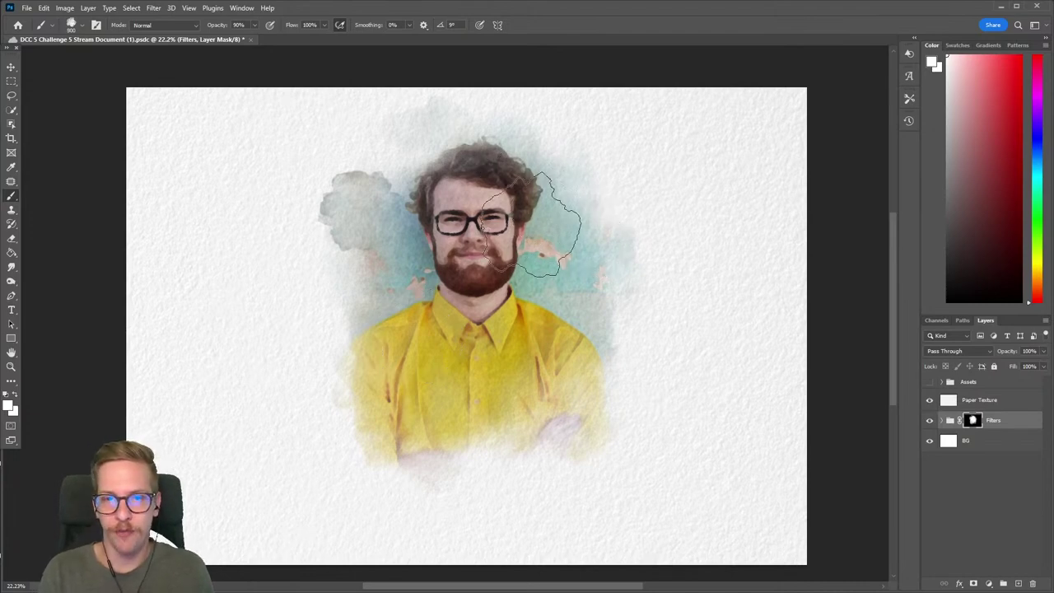
pyautogui.click(518, 148)
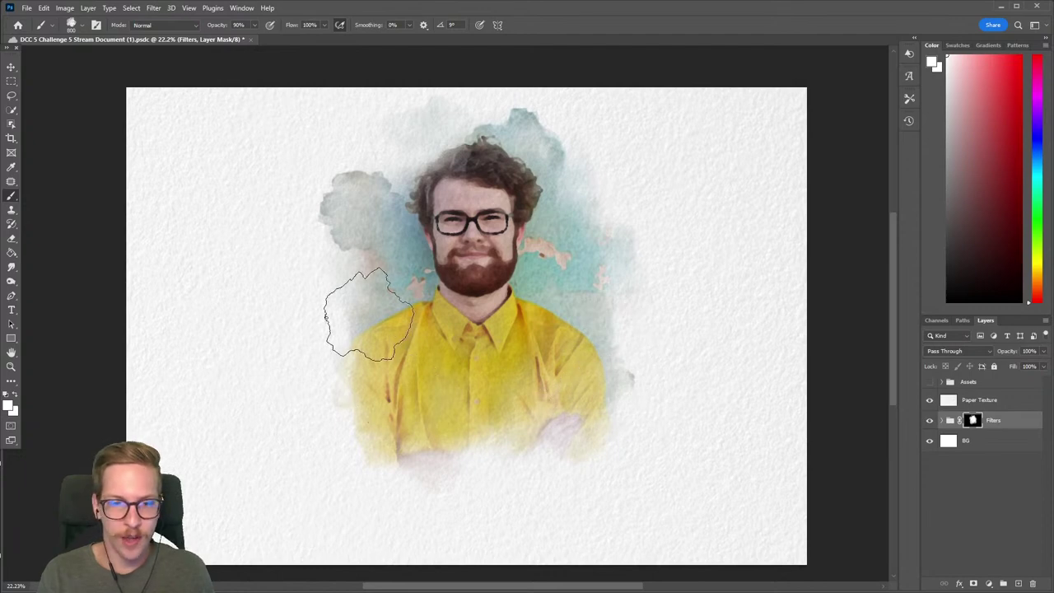
# Paint ragged watercolor edges on the Filters mask around the shirt, forearms and background, varying the brush between 700 and 900 px.
pyautogui.moveTo(368, 314)
pyautogui.mouseDown()
pyautogui.moveTo(356, 372)
pyautogui.moveTo(336, 380)
pyautogui.moveTo(380, 420)
pyautogui.moveTo(347, 423)
pyautogui.moveTo(400, 470)
pyautogui.moveTo(389, 458)
pyautogui.moveTo(452, 480)
pyautogui.mouseUp()
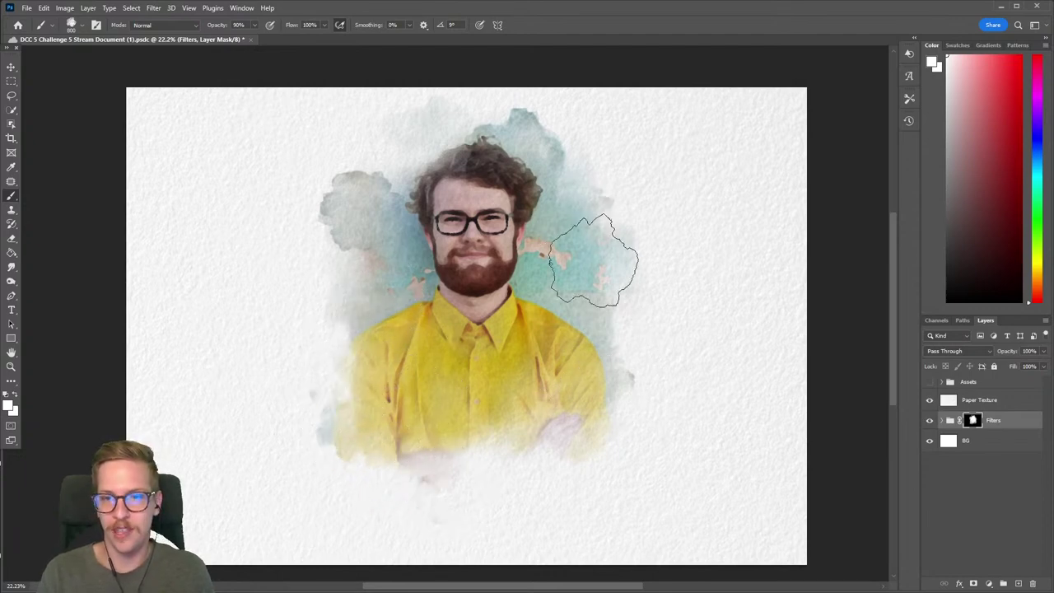
pyautogui.moveTo(592, 260)
pyautogui.mouseDown()
pyautogui.moveTo(611, 346)
pyautogui.moveTo(567, 258)
pyautogui.moveTo(588, 306)
pyautogui.mouseUp()
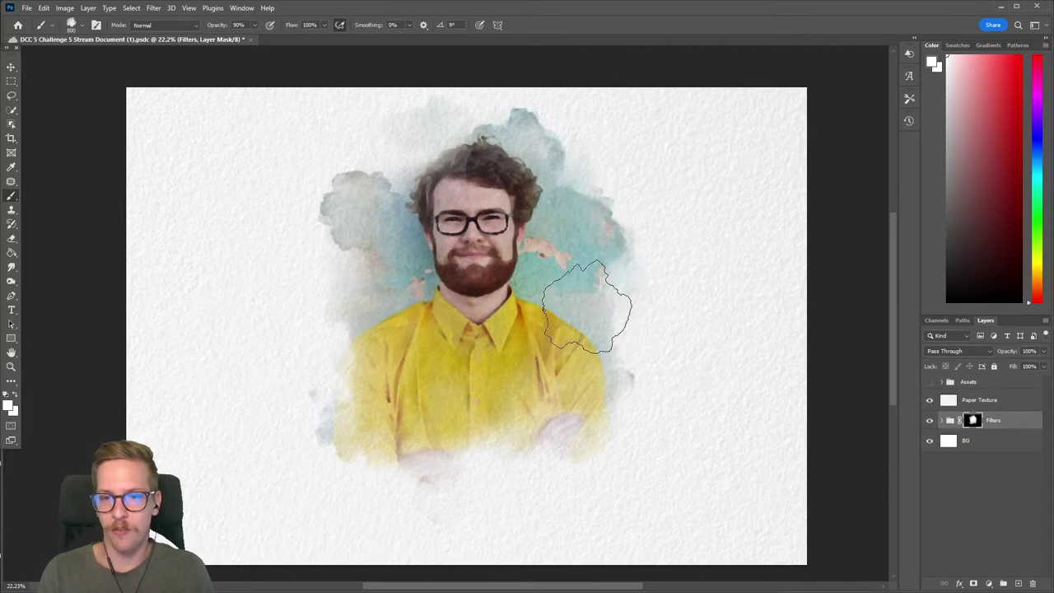
pyautogui.moveTo(440, 169)
pyautogui.mouseDown()
pyautogui.moveTo(419, 164)
pyautogui.moveTo(437, 180)
pyautogui.mouseUp()
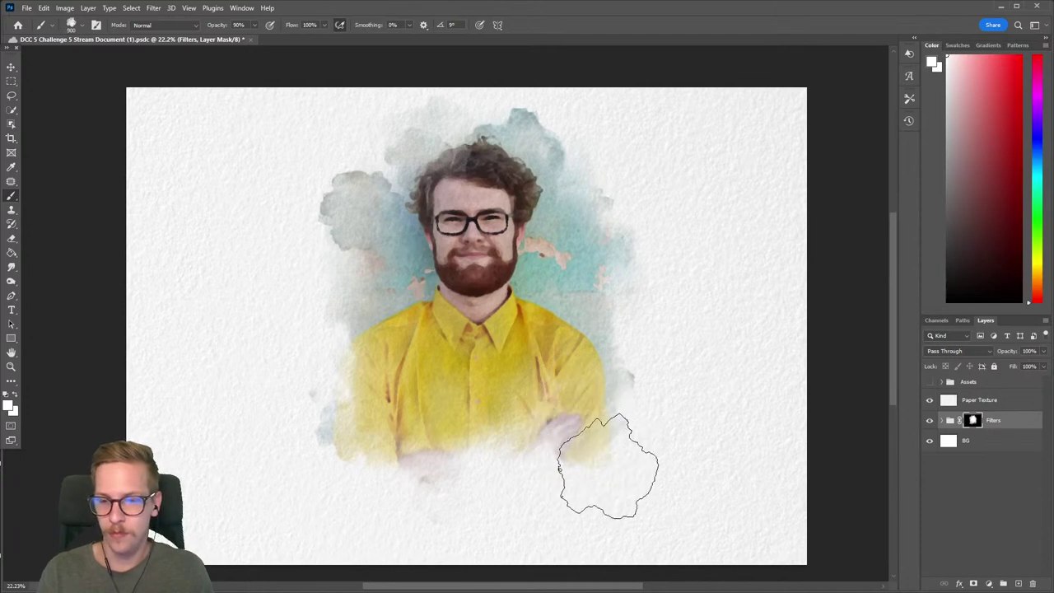
pyautogui.moveTo(586, 494)
pyautogui.mouseDown()
pyautogui.moveTo(515, 481)
pyautogui.moveTo(504, 491)
pyautogui.moveTo(514, 491)
pyautogui.moveTo(528, 436)
pyautogui.mouseUp()
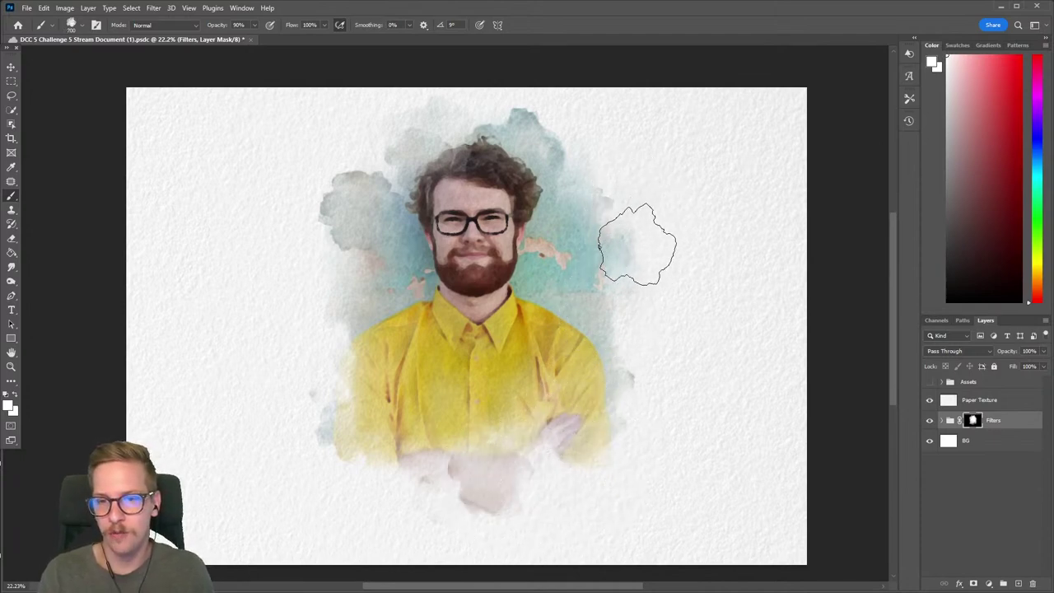
pyautogui.click(628, 185)
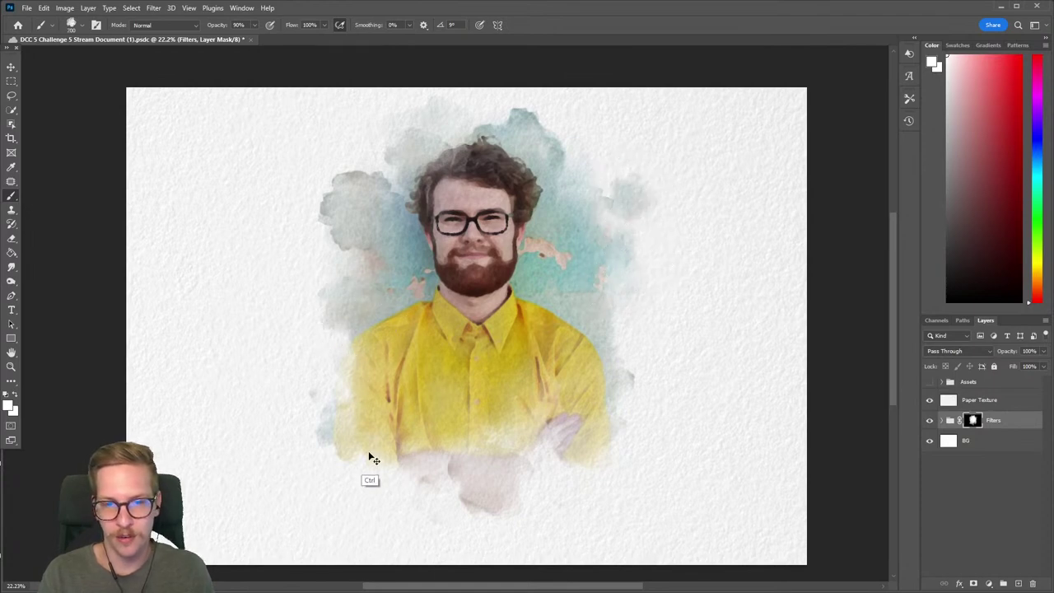
pyautogui.click(385, 426)
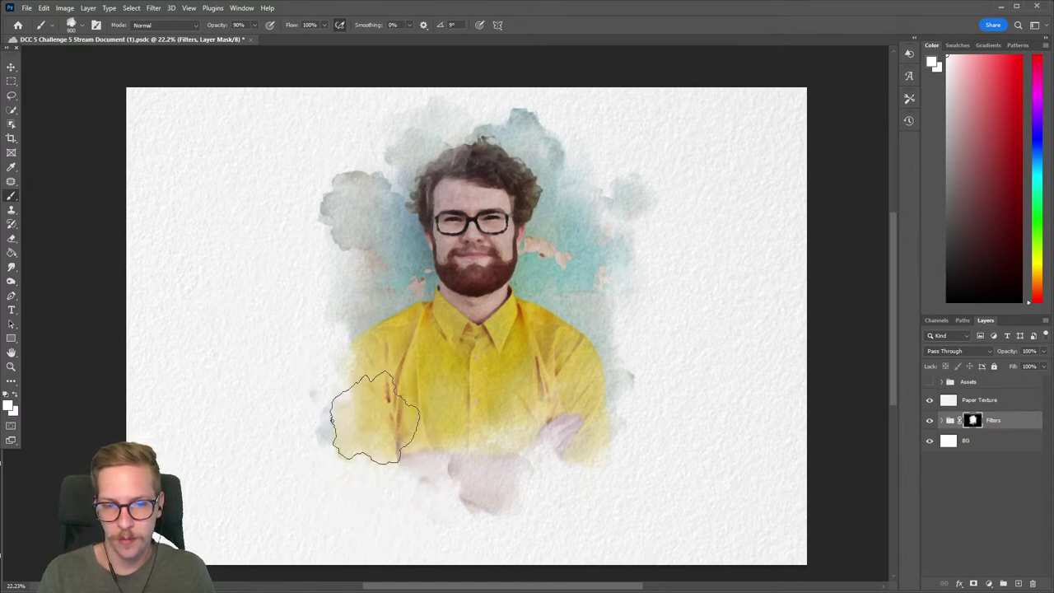
pyautogui.moveTo(374, 418)
pyautogui.mouseDown()
pyautogui.moveTo(341, 342)
pyautogui.moveTo(367, 374)
pyautogui.moveTo(338, 363)
pyautogui.moveTo(381, 489)
pyautogui.moveTo(413, 478)
pyautogui.mouseUp()
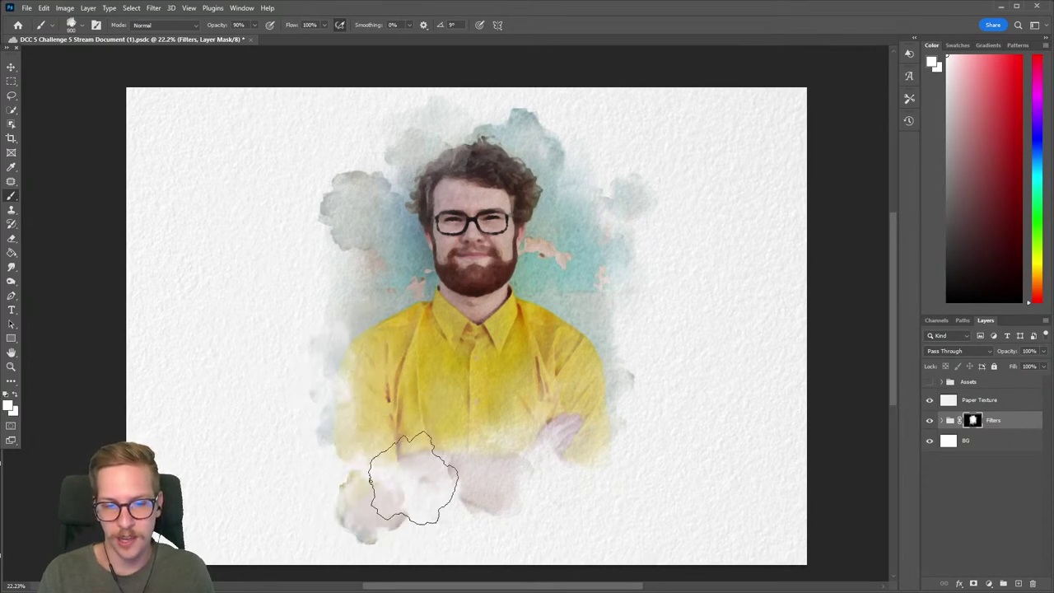
pyautogui.moveTo(376, 435)
pyautogui.mouseDown()
pyautogui.moveTo(377, 468)
pyautogui.moveTo(394, 452)
pyautogui.moveTo(378, 471)
pyautogui.moveTo(397, 452)
pyautogui.mouseUp()
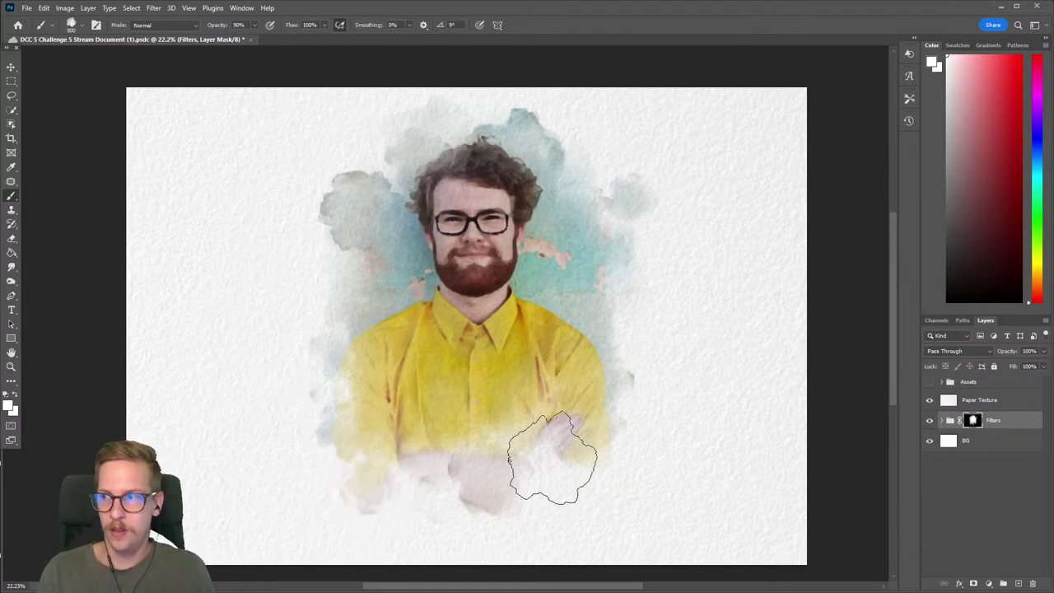
# Splatter white droplets on the Filters mask around the portrait's edges with the Kyle's Real Watercolor - Alcohol brush, enlarged to 1000 px.
pyautogui.rightClick(497, 330)
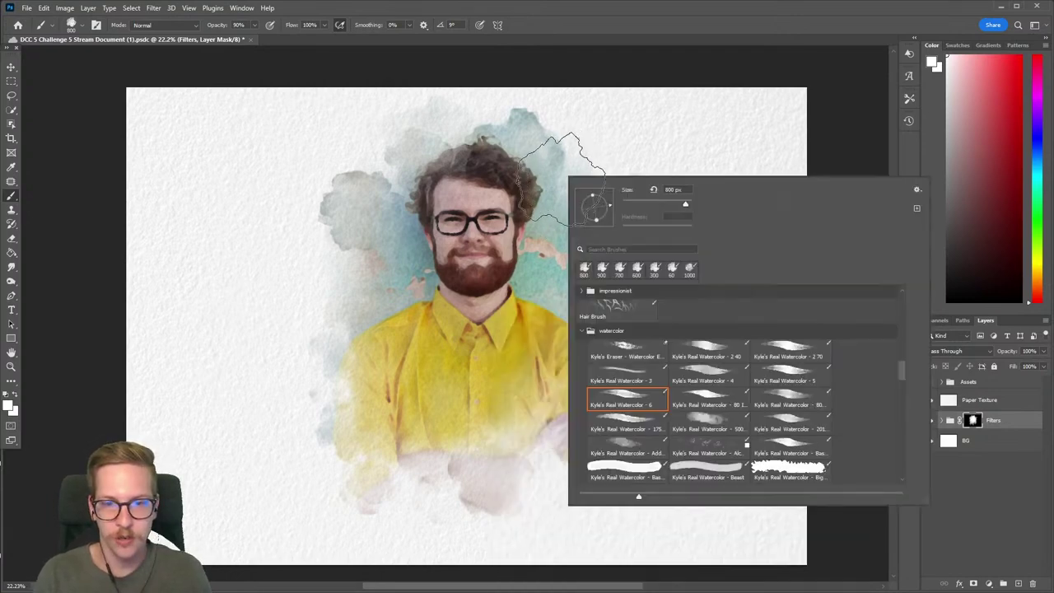
pyautogui.click(706, 451)
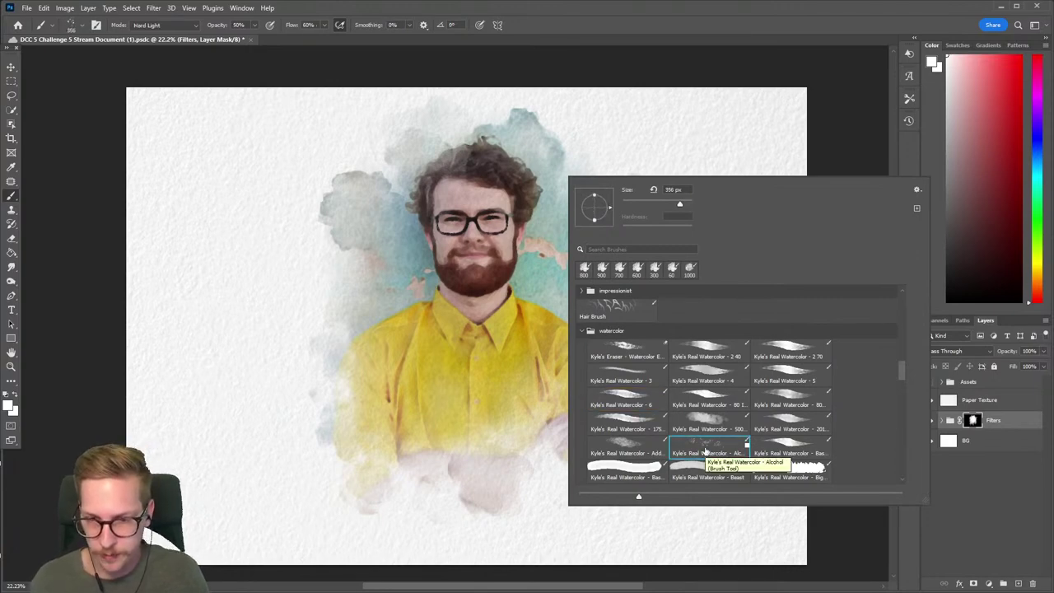
pyautogui.click(311, 311)
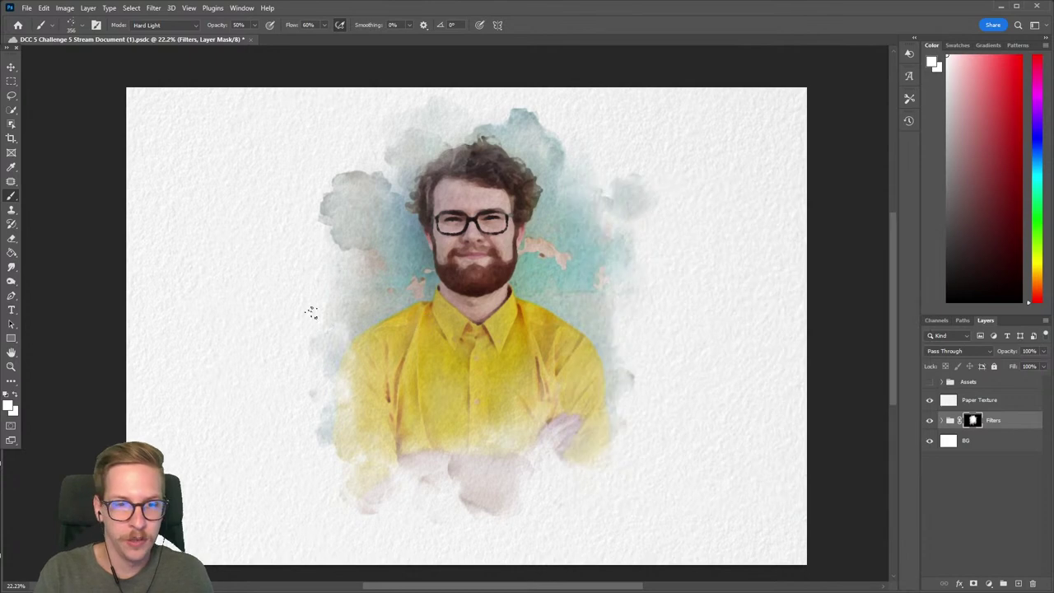
pyautogui.hotkey('ctrl', 'z')
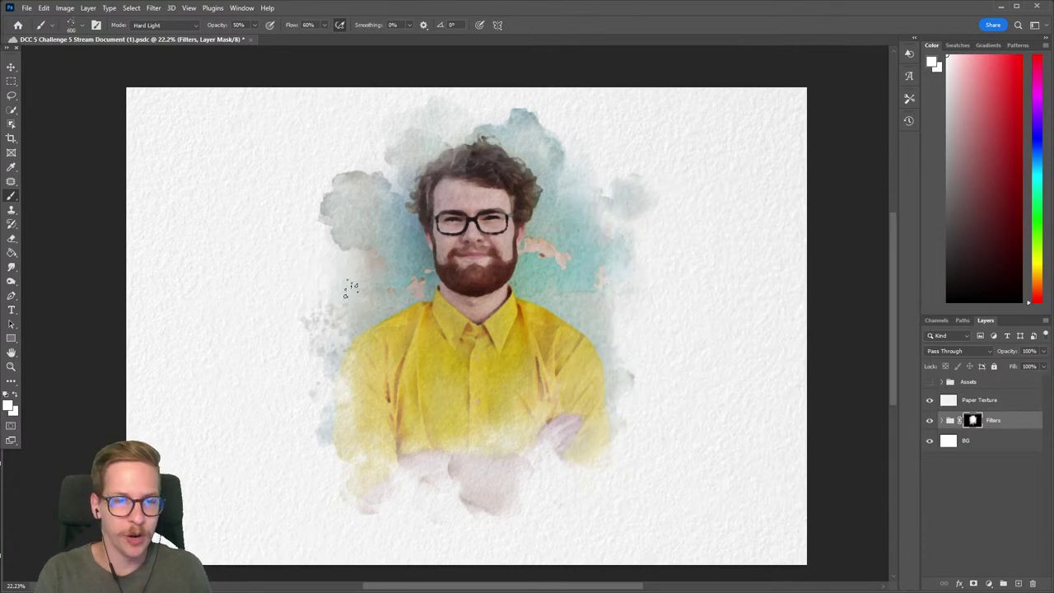
pyautogui.click(301, 251)
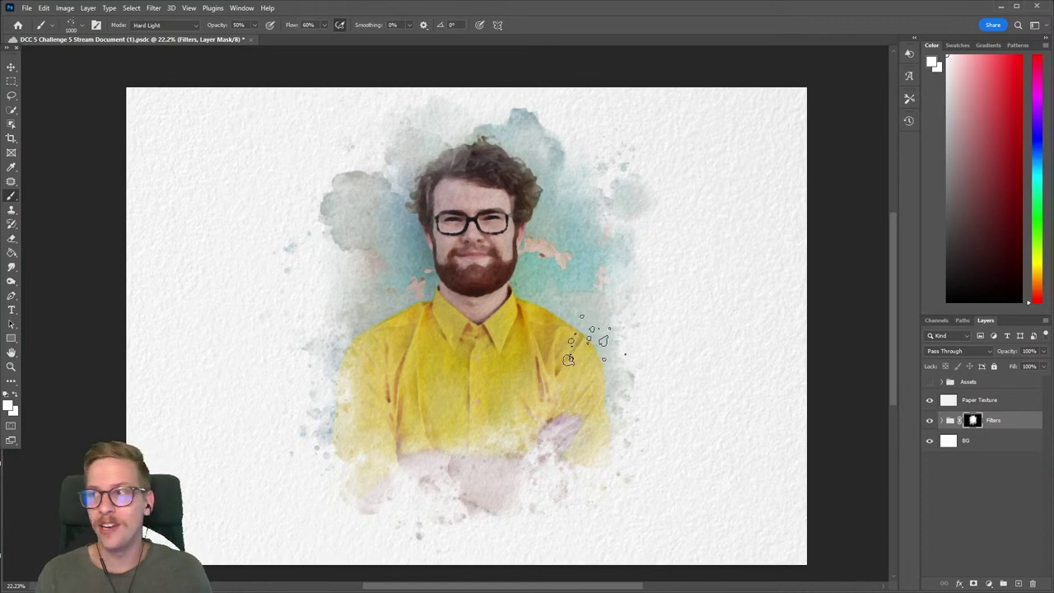
# Soften the portrait's outer and lower edges on the Filters mask with the Kyle's Real Watercolor - 500 brush at 900 px.
pyautogui.rightClick(439, 288)
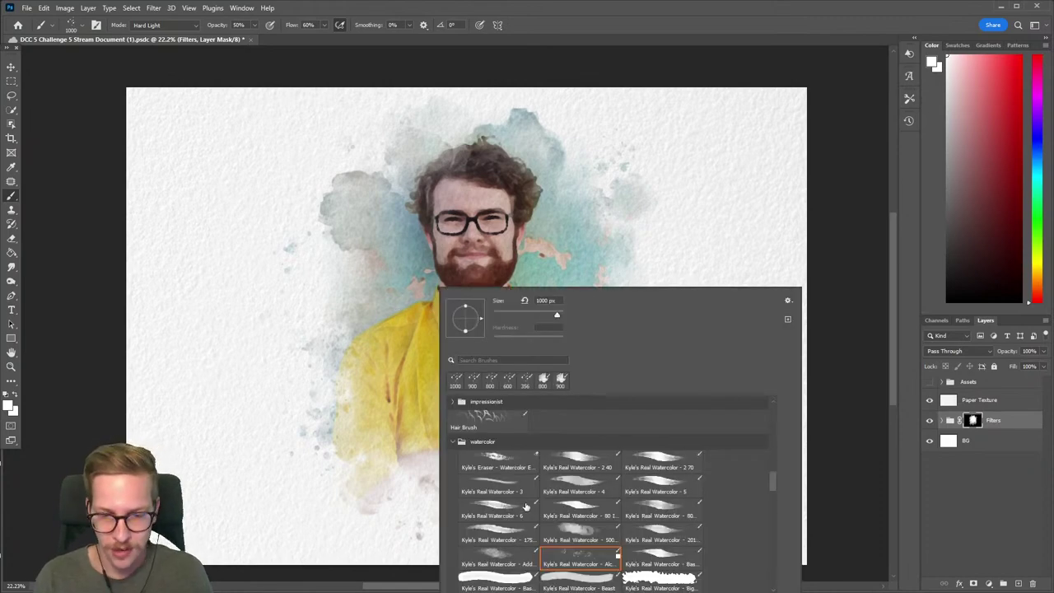
pyautogui.click(574, 535)
pyautogui.press('Return')
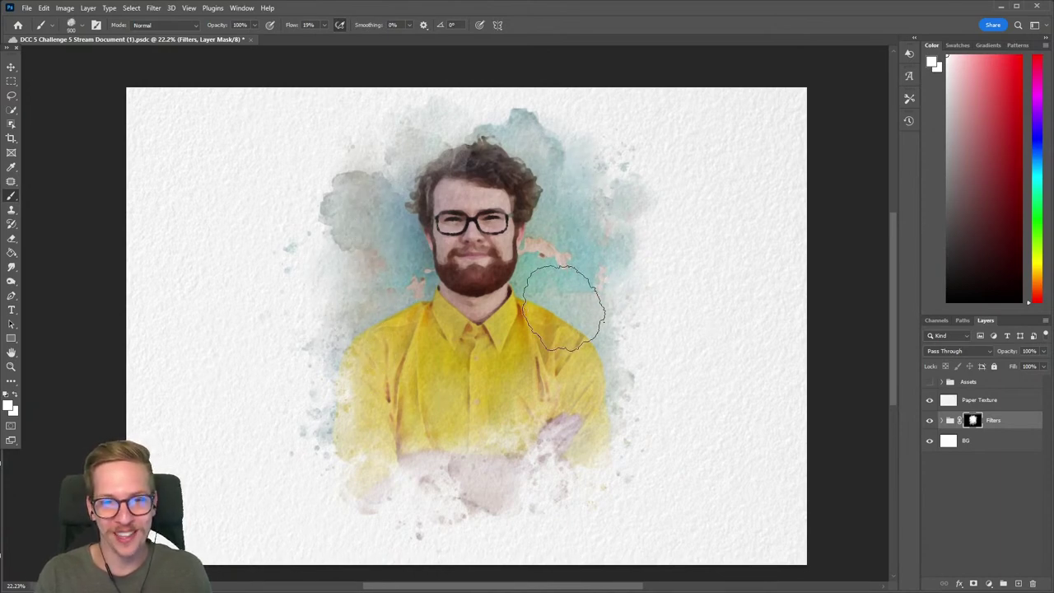
pyautogui.moveTo(599, 391)
pyautogui.mouseDown()
pyautogui.moveTo(577, 467)
pyautogui.moveTo(510, 447)
pyautogui.moveTo(504, 495)
pyautogui.moveTo(538, 428)
pyautogui.moveTo(539, 376)
pyautogui.moveTo(555, 501)
pyautogui.mouseUp()
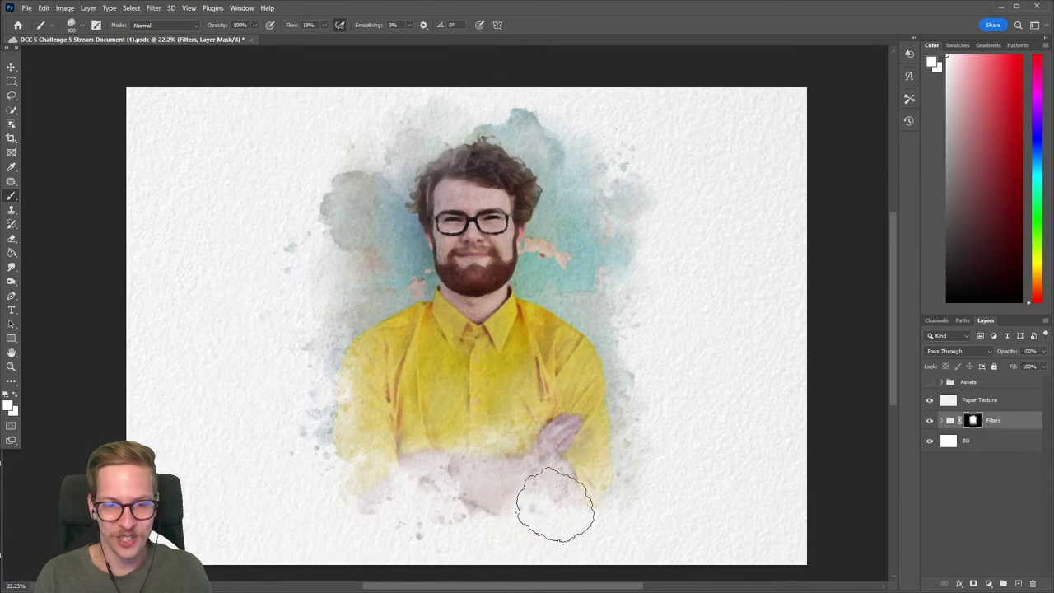
pyautogui.moveTo(371, 420); pyautogui.dragTo(365, 423)
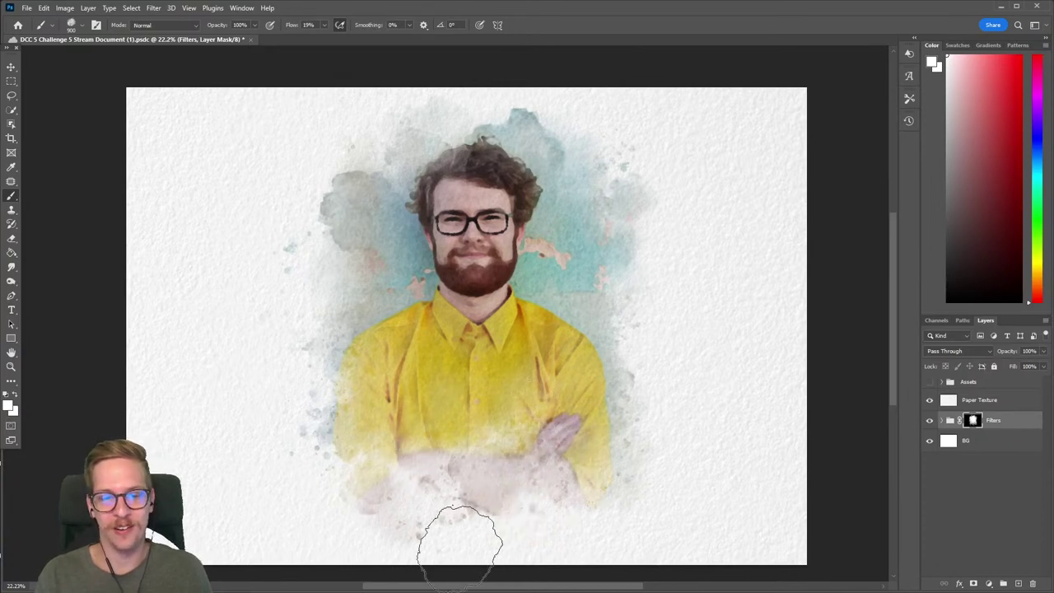
pyautogui.rightClick(467, 306)
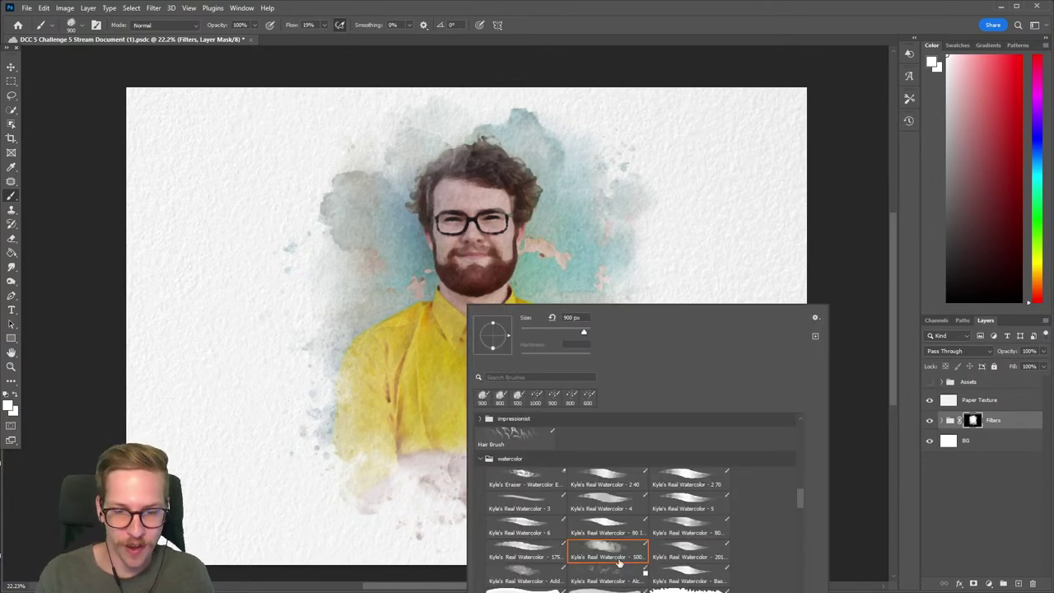
pyautogui.press('Return')
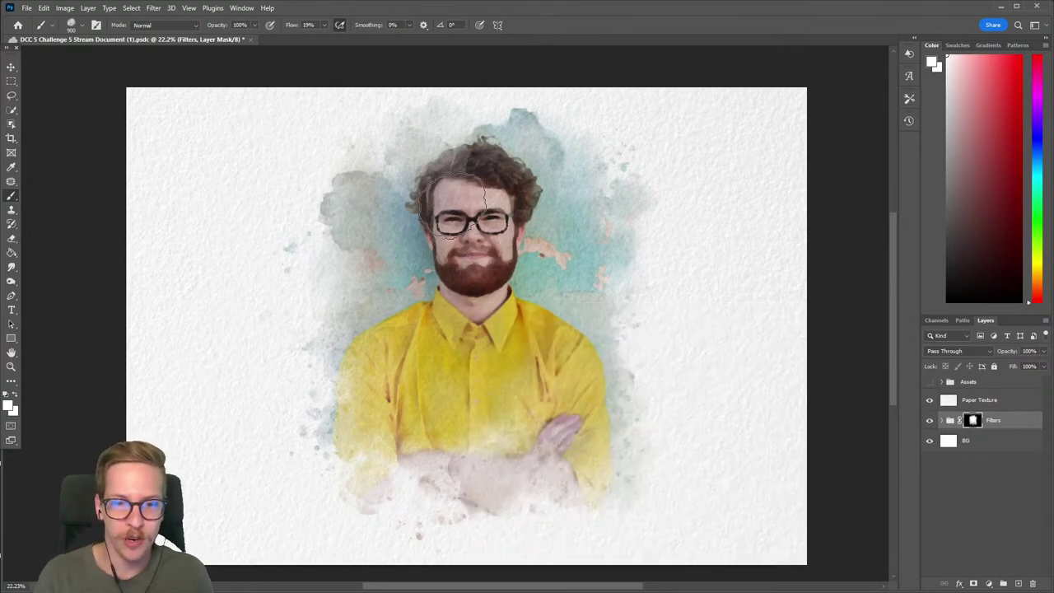
pyautogui.rightClick(493, 299)
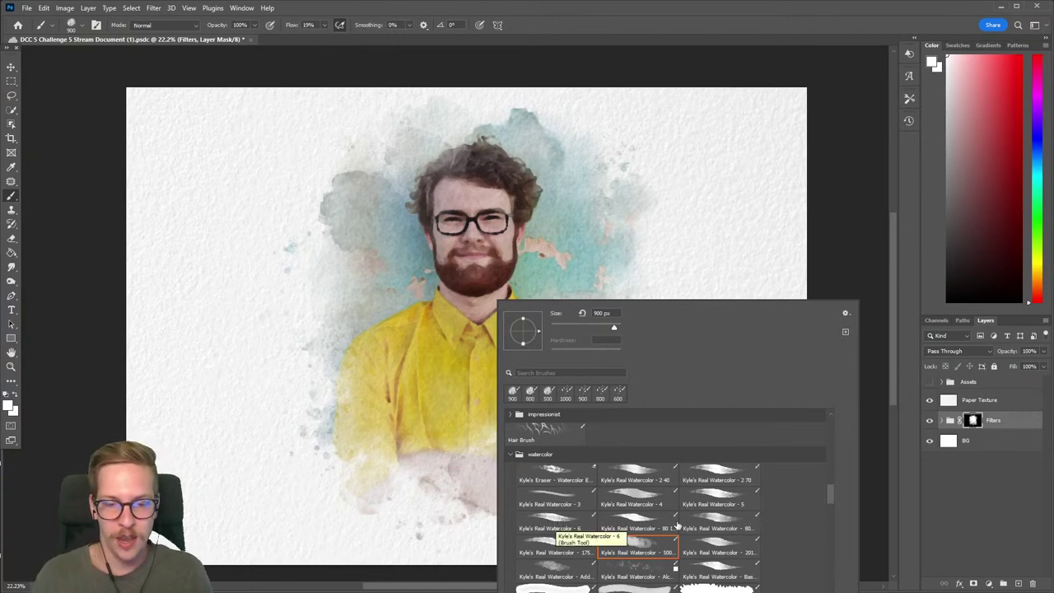
pyautogui.click(494, 280)
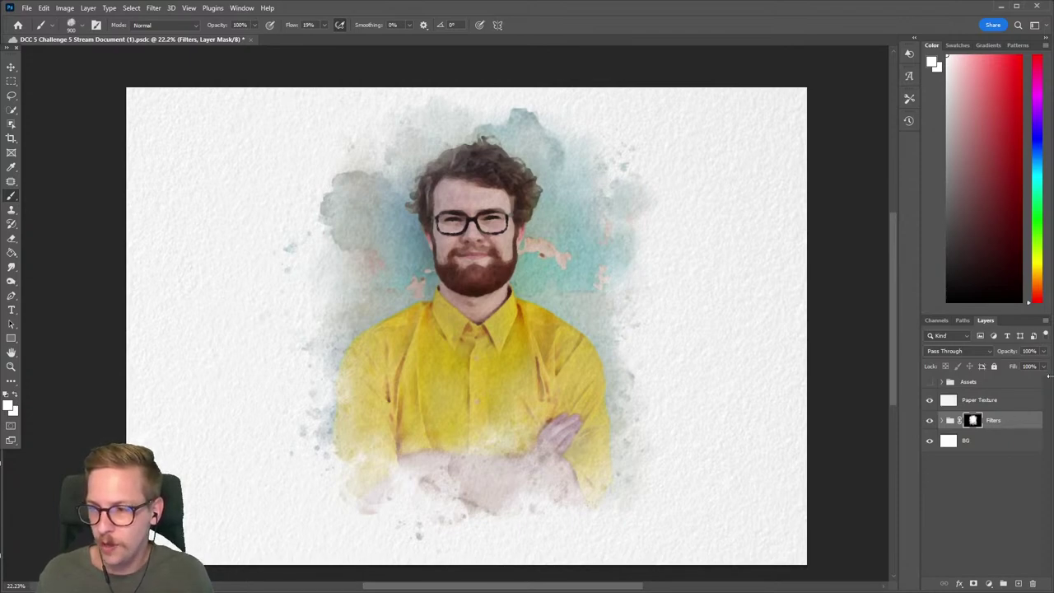
# Add a Levels adjustment layer directly above the Filters group, below Paper Texture.
pyautogui.click(980, 404)
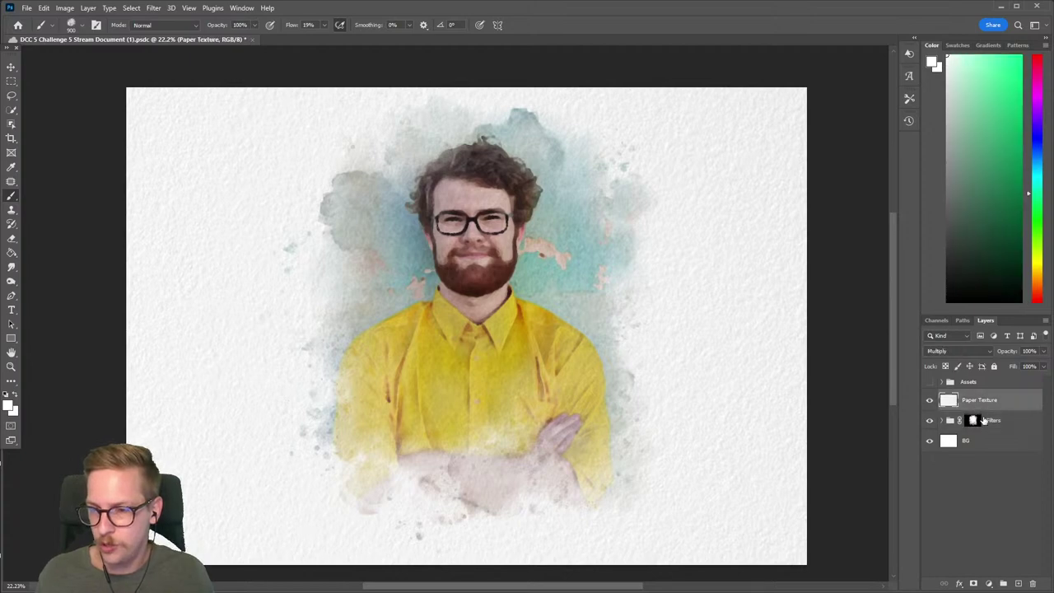
pyautogui.click(992, 422)
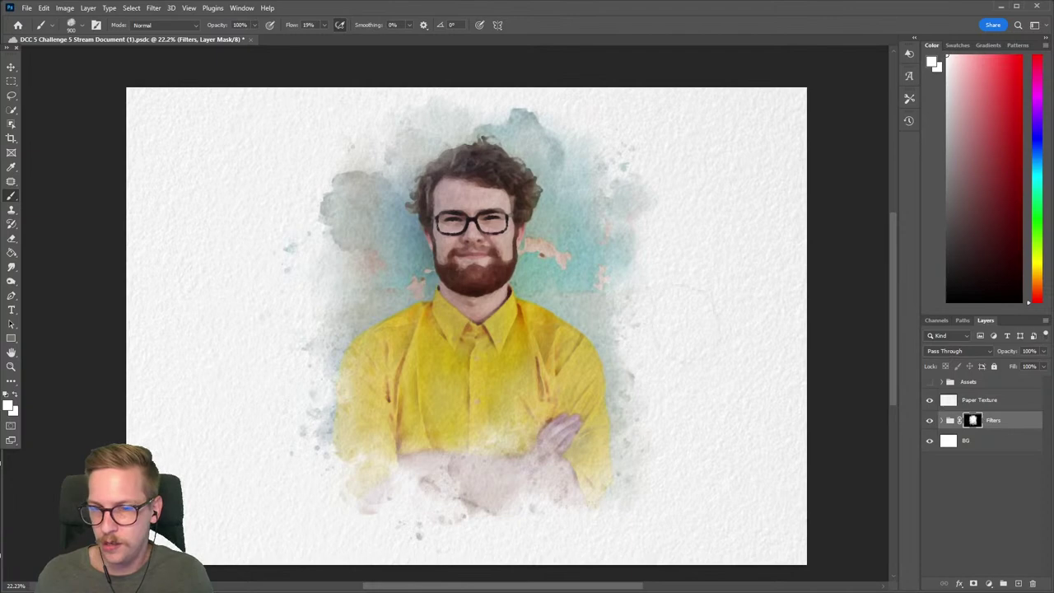
pyautogui.click(87, 7)
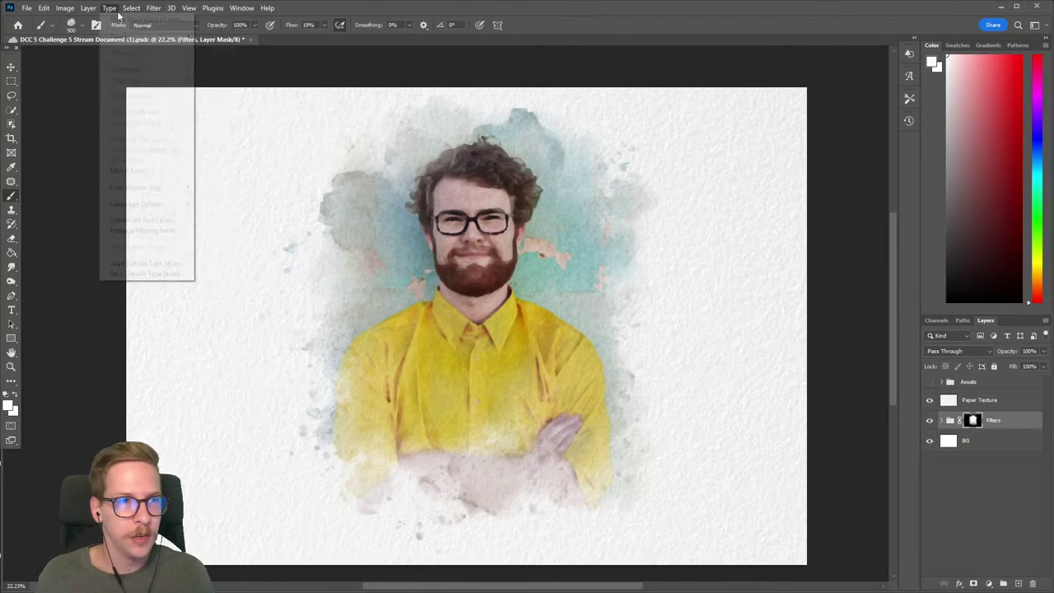
pyautogui.moveTo(141, 154)
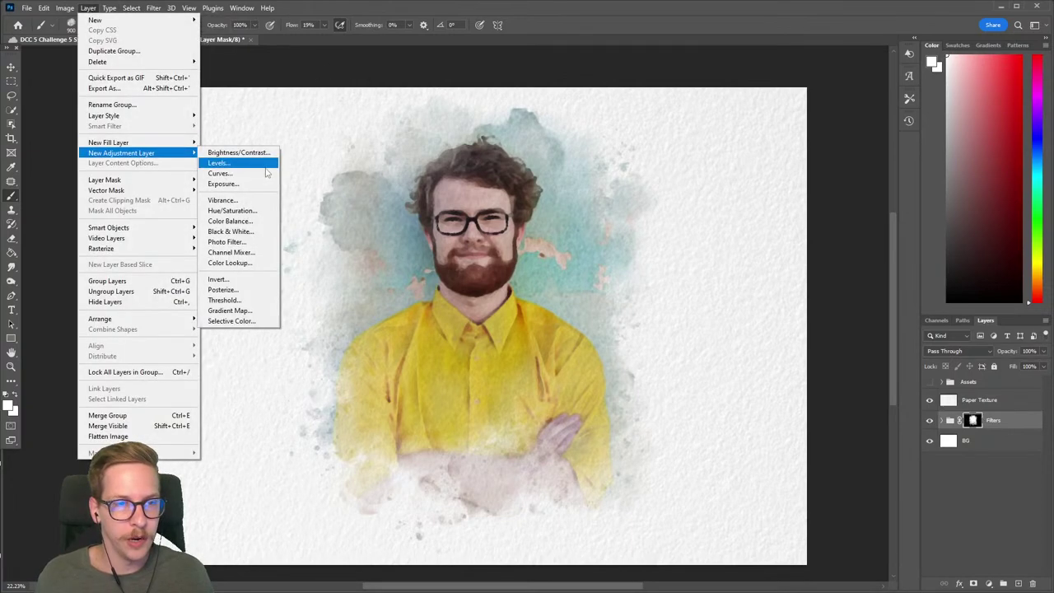
pyautogui.click(247, 165)
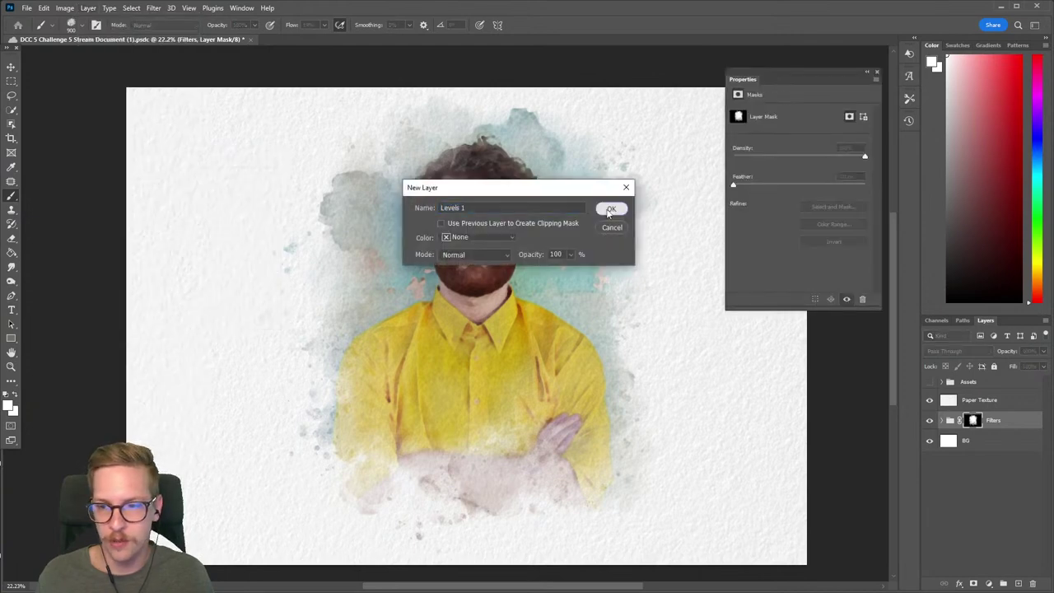
pyautogui.click(611, 208)
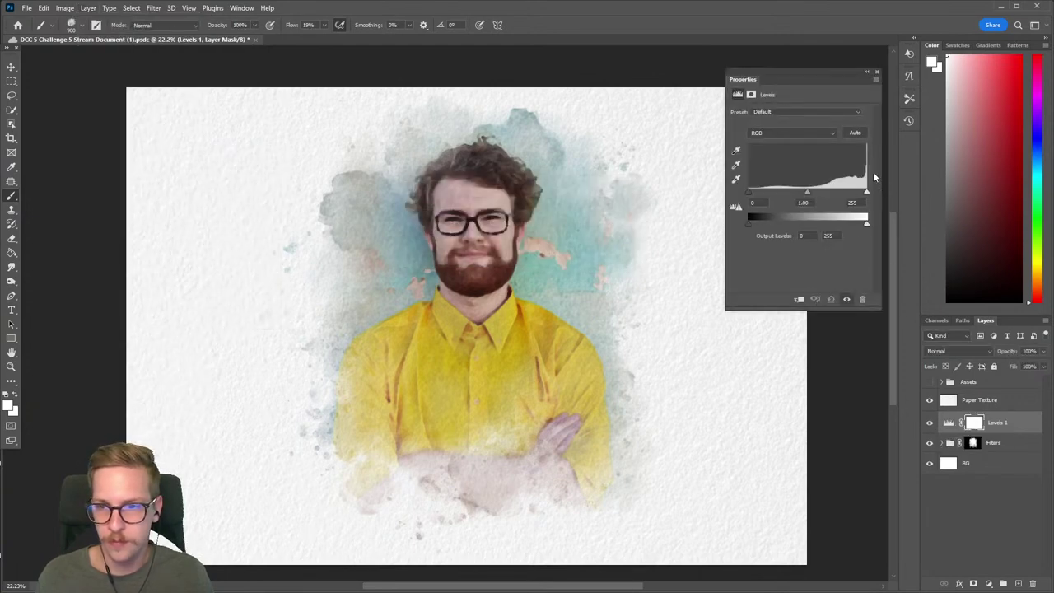
# Set the Levels 1 white input to 242 and midtones to 1.06, comparing the portrait with and without the adjustment.
pyautogui.moveTo(868, 197)
pyautogui.mouseDown()
pyautogui.moveTo(846, 200)
pyautogui.moveTo(875, 201)
pyautogui.moveTo(856, 194)
pyautogui.mouseUp()
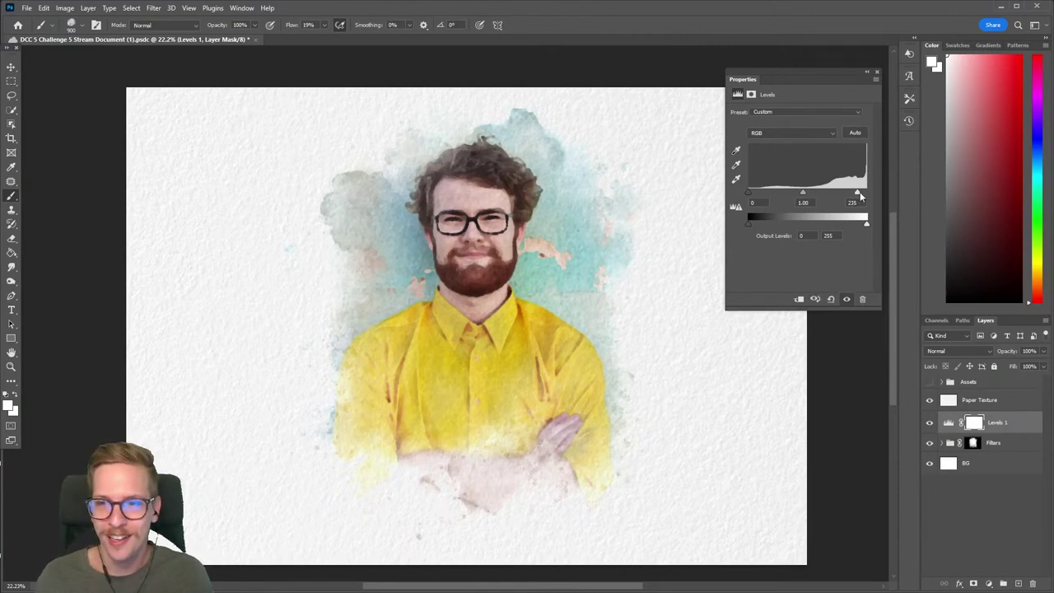
pyautogui.moveTo(855, 195); pyautogui.dragTo(859, 197)
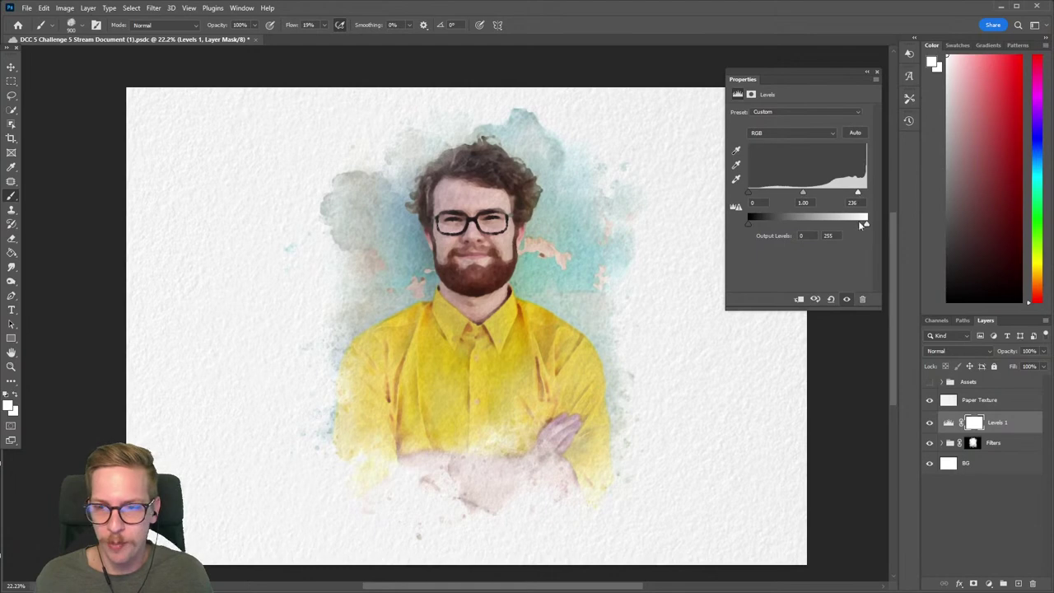
pyautogui.click(931, 422)
pyautogui.click(930, 423)
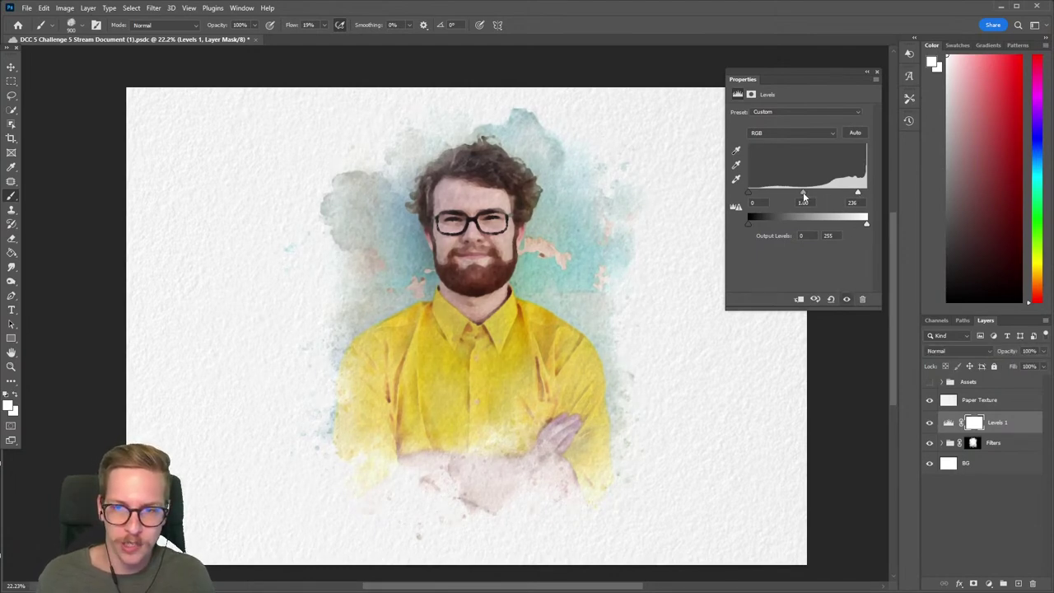
pyautogui.moveTo(803, 196); pyautogui.dragTo(807, 196)
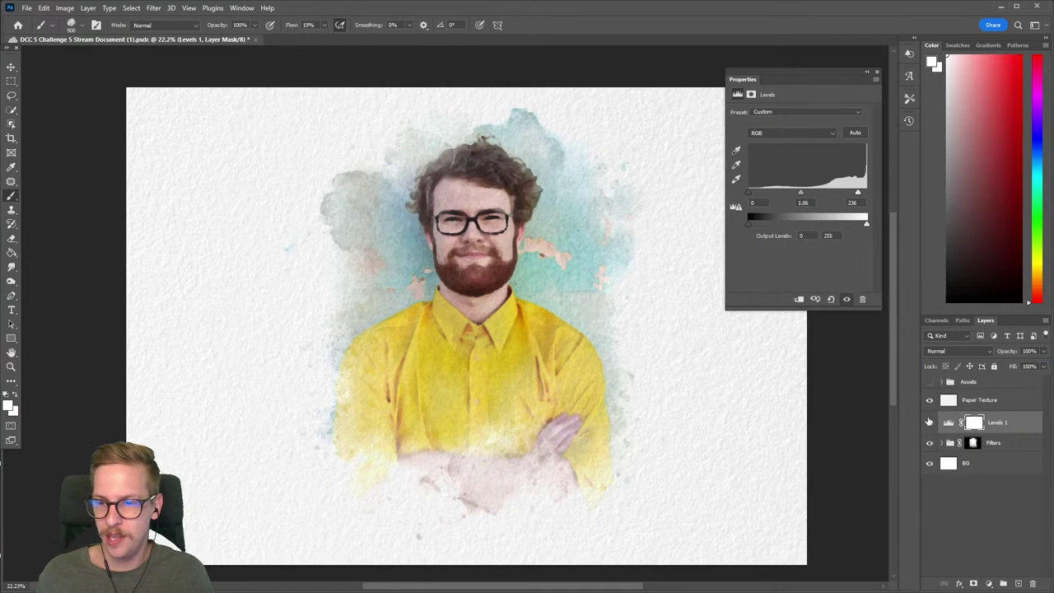
pyautogui.click(929, 421)
pyautogui.click(928, 421)
pyautogui.click(846, 299)
pyautogui.click(846, 299)
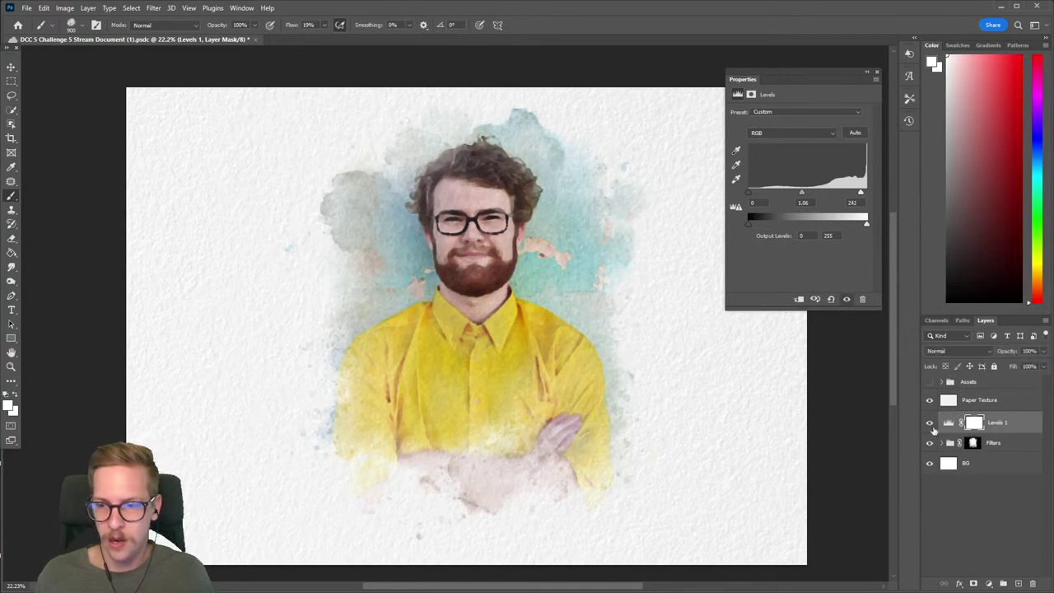
# Add a Color Lookup adjustment layer directly above Levels 1.
pyautogui.click(988, 425)
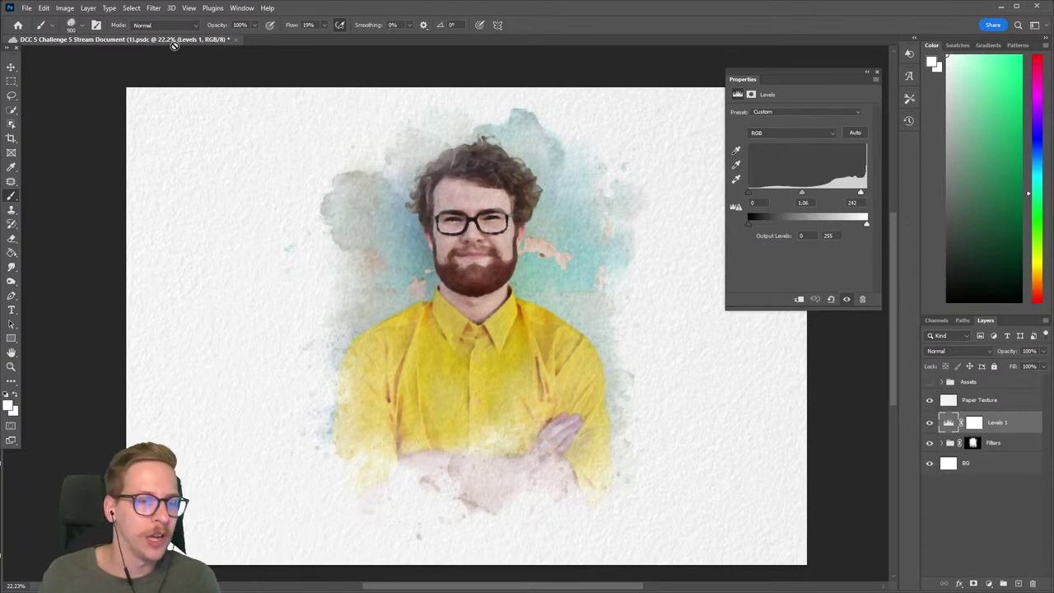
pyautogui.click(154, 10)
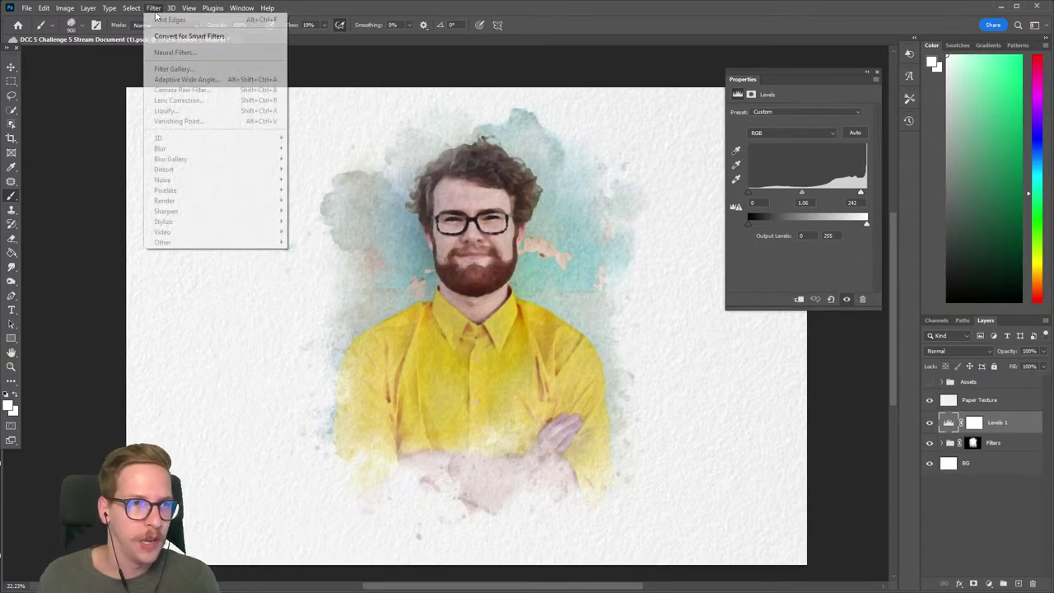
pyautogui.moveTo(90, 9)
pyautogui.moveTo(131, 154)
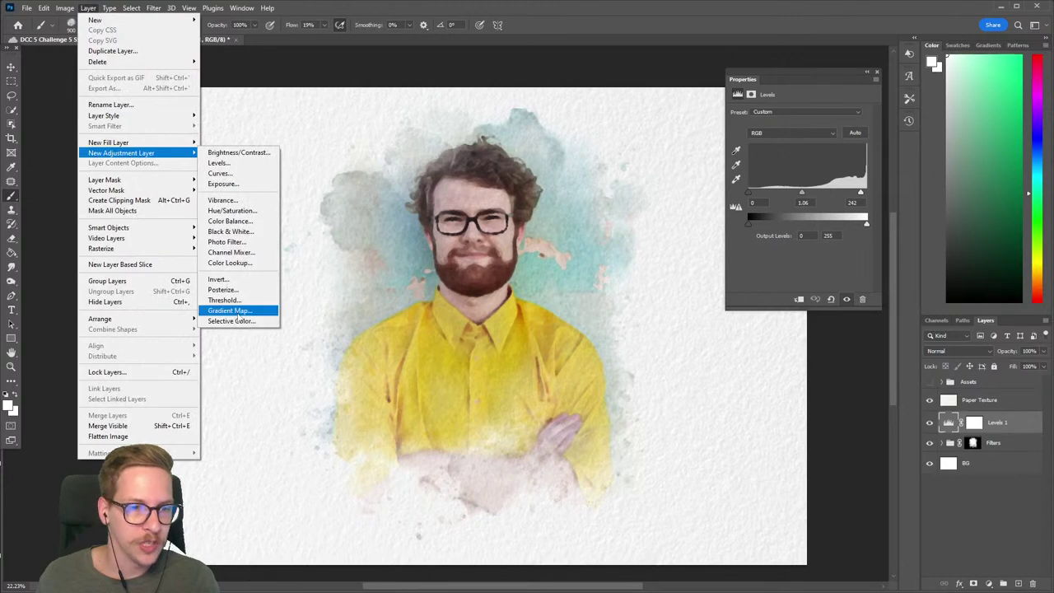
pyautogui.click(230, 263)
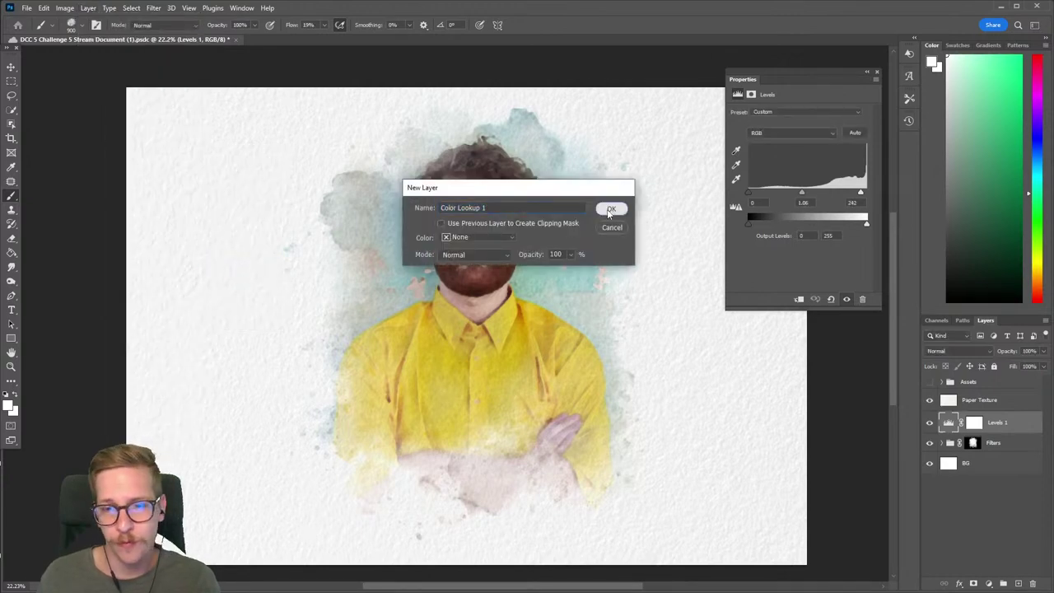
pyautogui.click(613, 208)
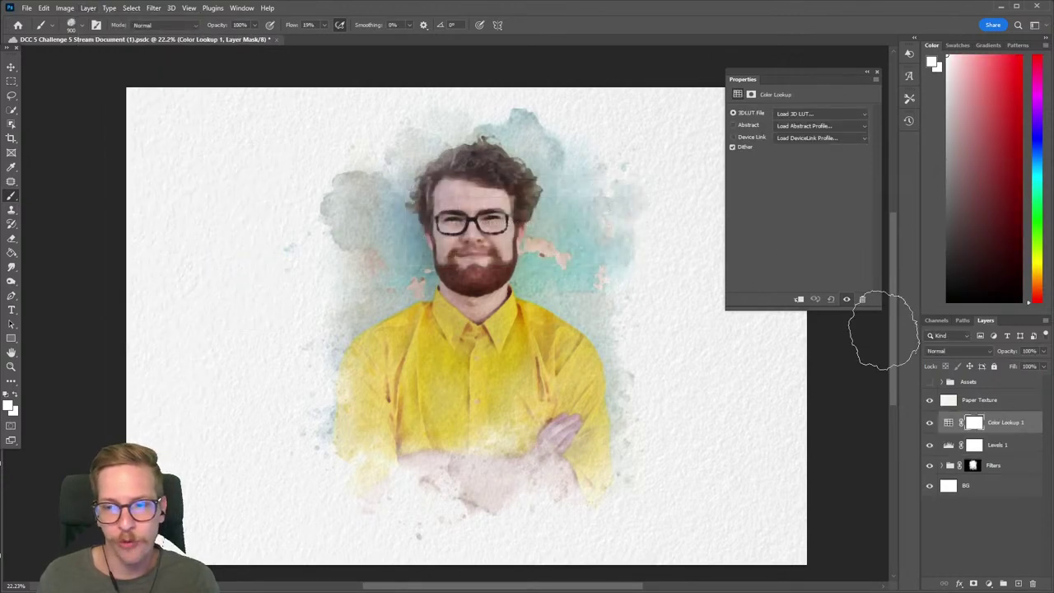
# Try several 3DLUT looks on Color Lookup 1, apply FallColors.look, and compare the portrait with and without it.
pyautogui.click(806, 113)
pyautogui.click(797, 157)
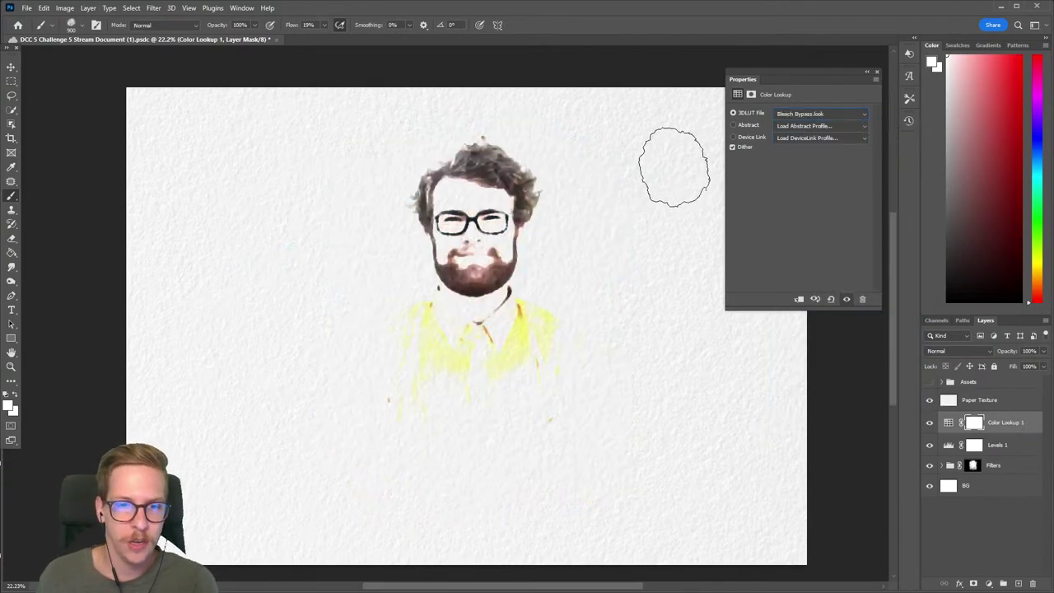
pyautogui.press('Down')
pyautogui.press('Down')
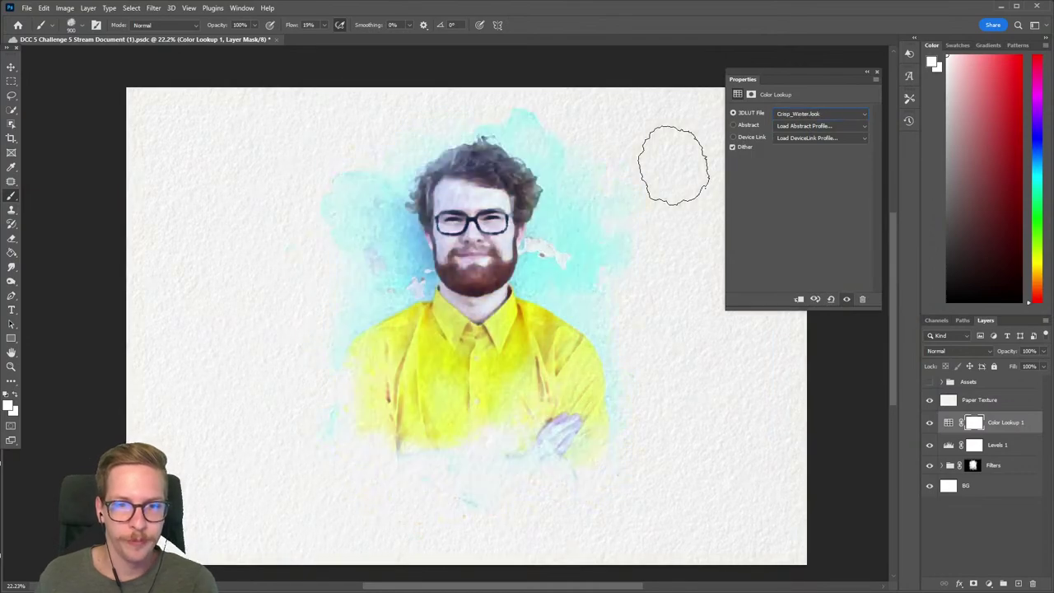
pyautogui.press('Down')
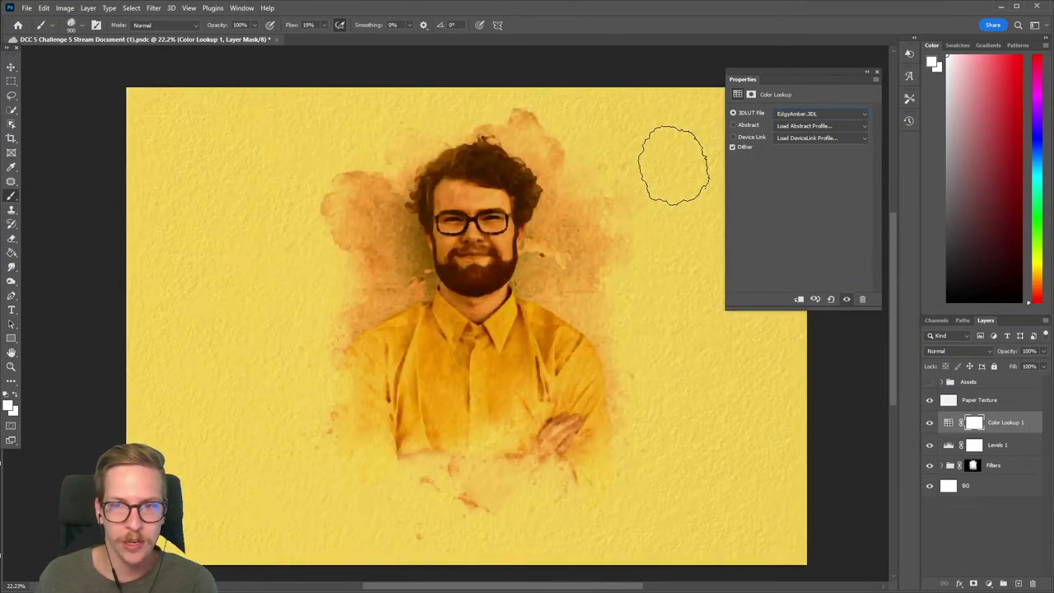
pyautogui.press('Down')
pyautogui.press('Down')
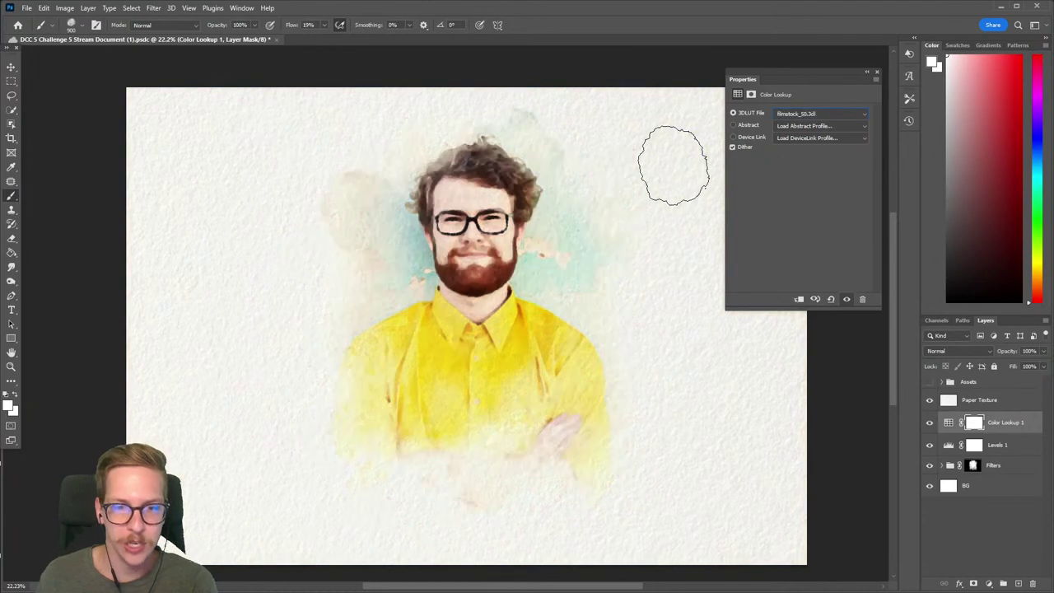
pyautogui.press('Up')
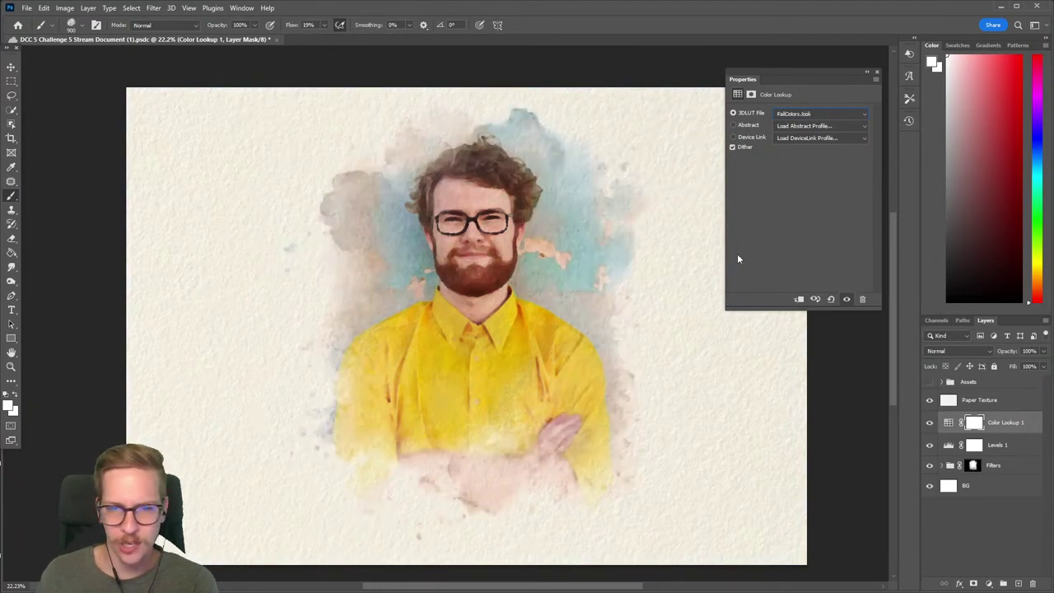
pyautogui.click(930, 423)
pyautogui.click(930, 423)
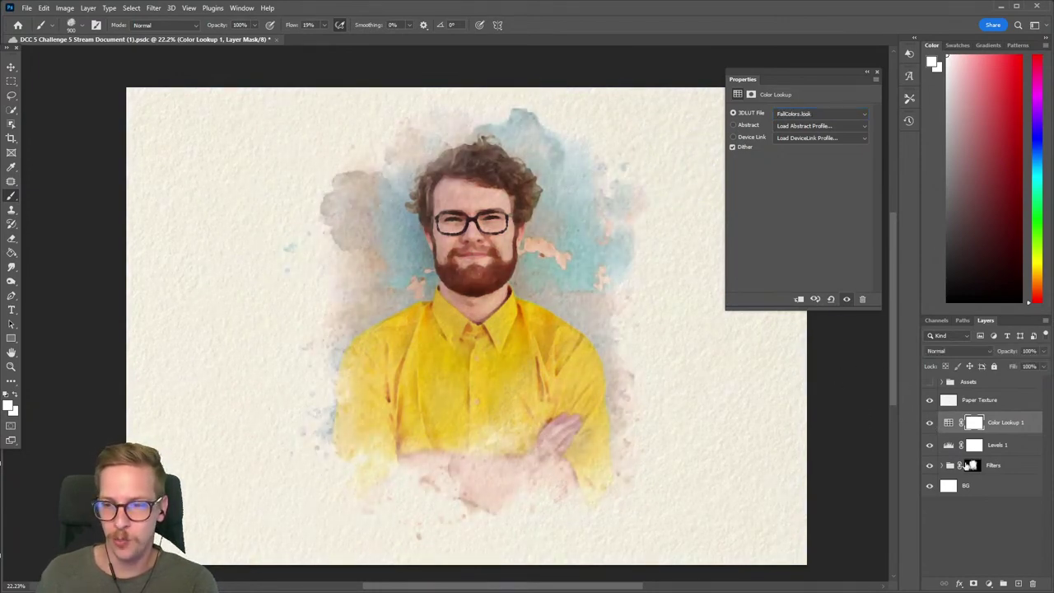
# Lower the Levels 1 white input to 235 and compare the portrait with the layer hidden and shown.
pyautogui.click(952, 444)
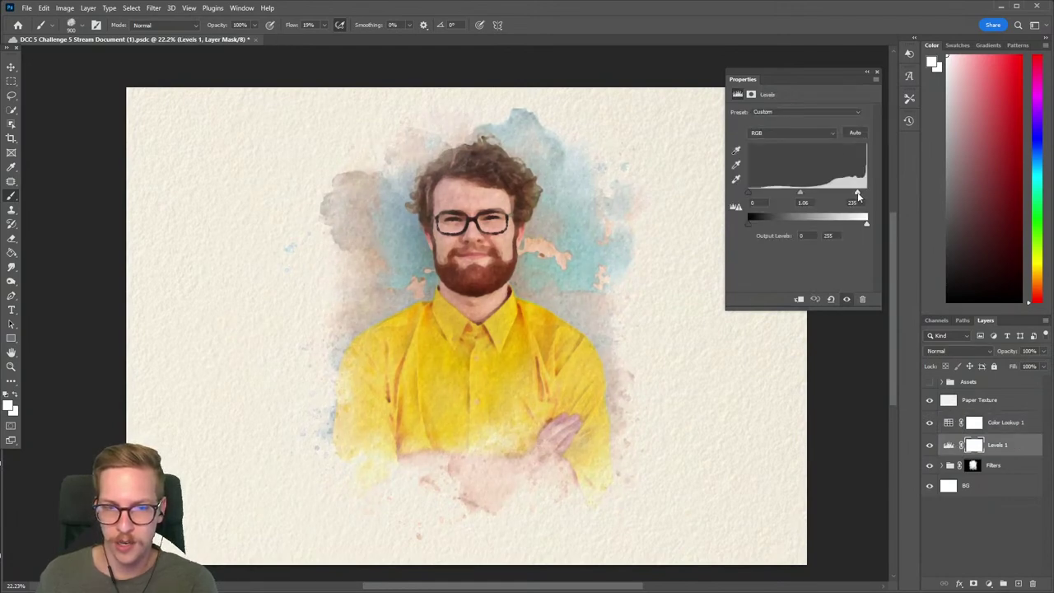
pyautogui.click(931, 445)
pyautogui.click(930, 445)
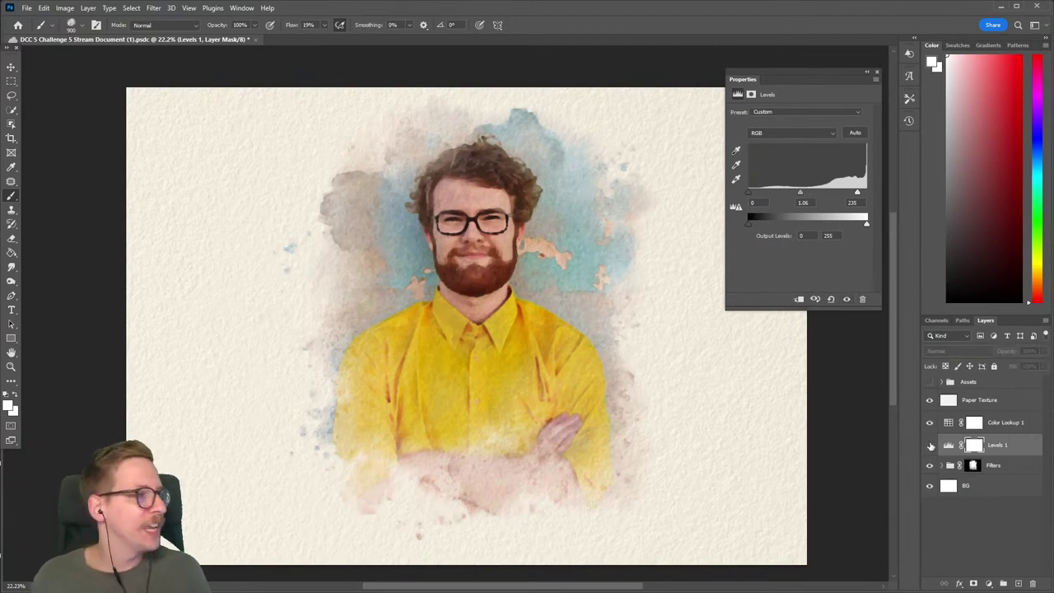
pyautogui.click(930, 445)
pyautogui.click(931, 446)
pyautogui.click(931, 445)
pyautogui.click(930, 446)
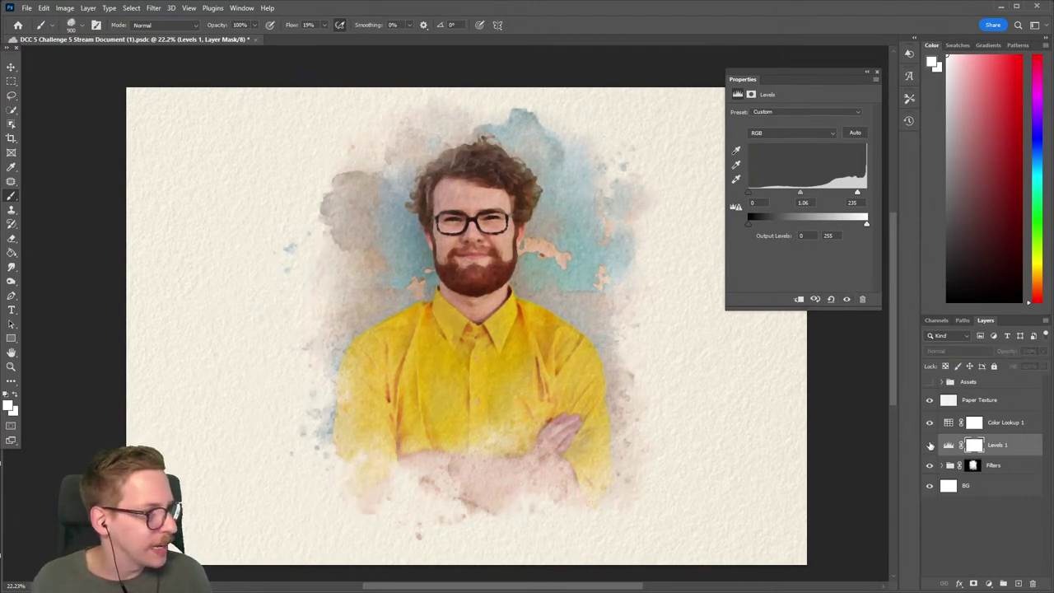
pyautogui.click(930, 446)
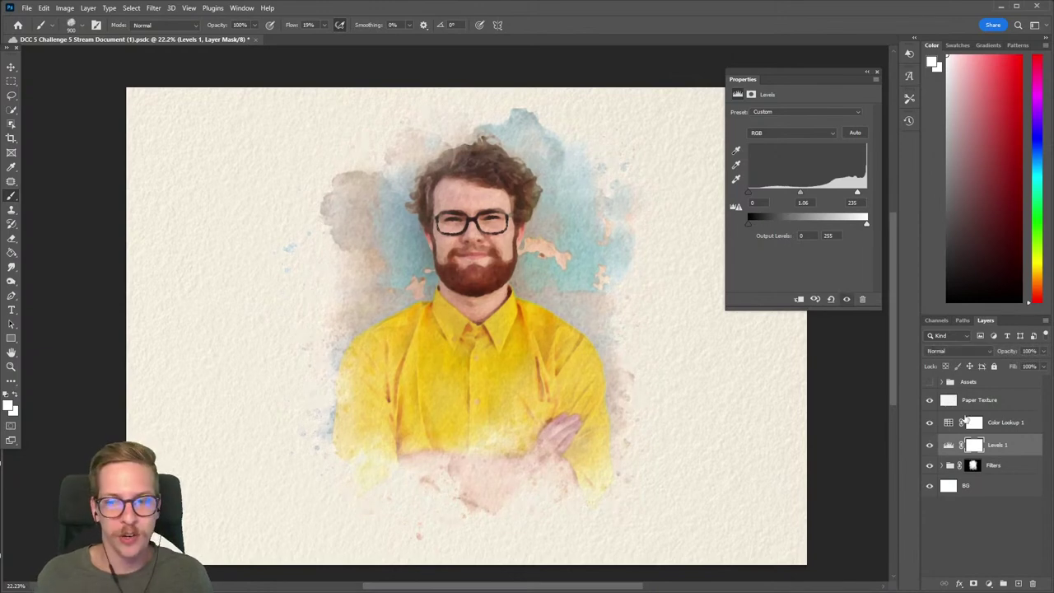
# Paint black on the Levels 1 mask around the portrait's outer edges with the 900 px Airbrush to restore faded splatters, and compare the result.
pyautogui.click(976, 448)
pyautogui.press('x')
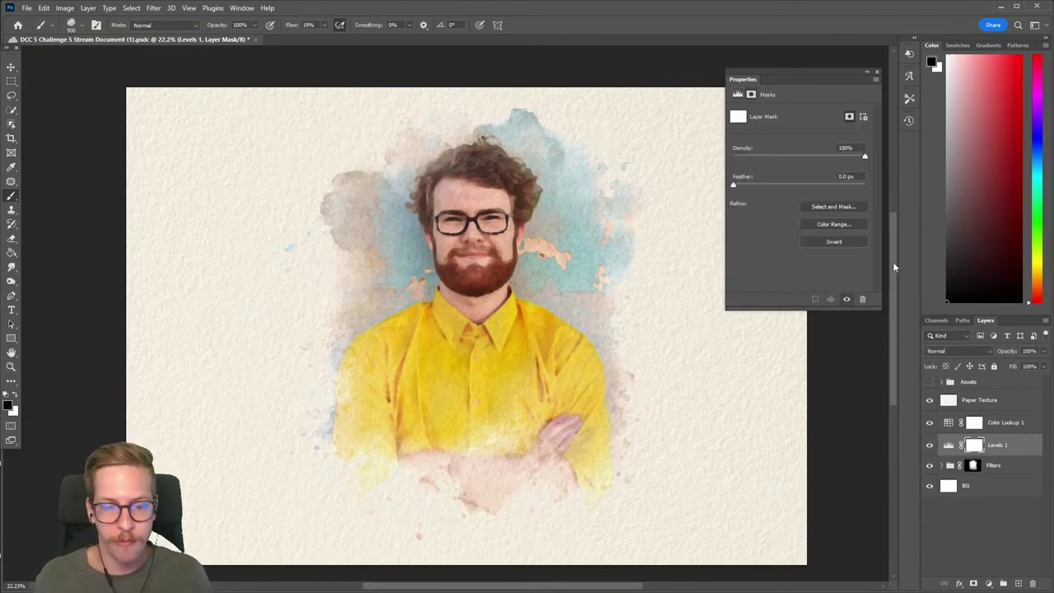
pyautogui.rightClick(431, 238)
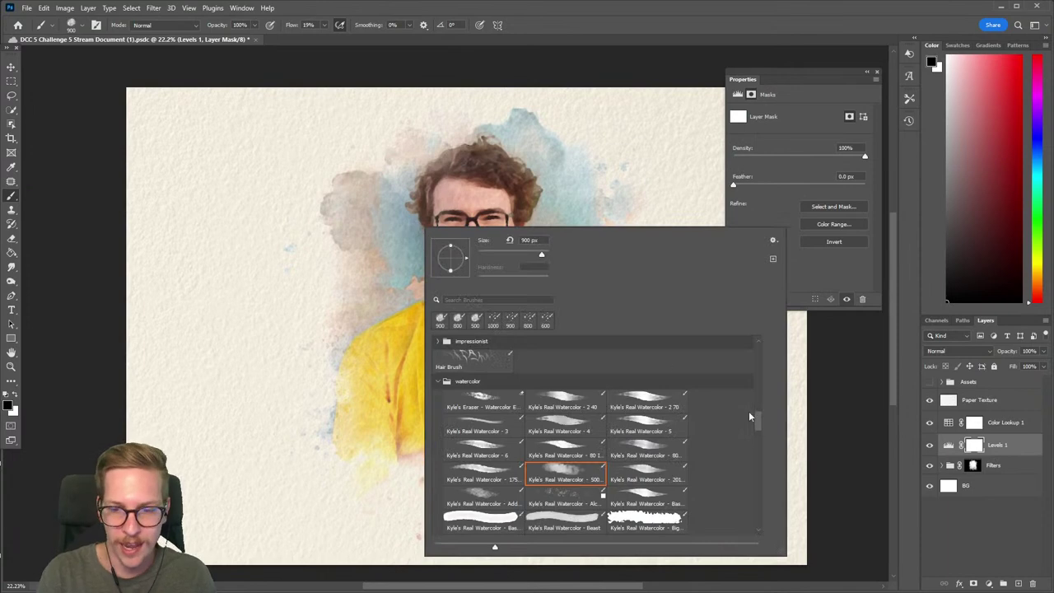
pyautogui.moveTo(757, 424); pyautogui.dragTo(753, 330)
pyautogui.click(483, 392)
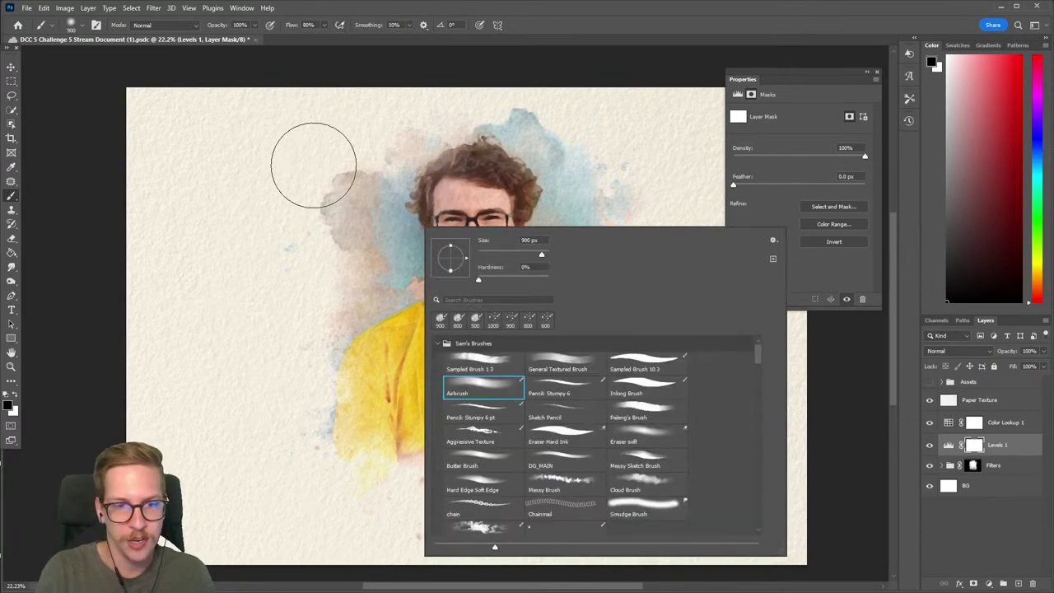
pyautogui.click(301, 165)
pyautogui.moveTo(301, 165)
pyautogui.mouseDown()
pyautogui.moveTo(292, 420)
pyautogui.moveTo(273, 321)
pyautogui.moveTo(296, 483)
pyautogui.moveTo(319, 522)
pyautogui.moveTo(491, 574)
pyautogui.moveTo(432, 531)
pyautogui.moveTo(601, 532)
pyautogui.moveTo(567, 513)
pyautogui.moveTo(694, 458)
pyautogui.moveTo(672, 465)
pyautogui.moveTo(672, 354)
pyautogui.moveTo(645, 148)
pyautogui.moveTo(526, 84)
pyautogui.moveTo(561, 91)
pyautogui.moveTo(411, 101)
pyautogui.moveTo(450, 83)
pyautogui.moveTo(308, 149)
pyautogui.moveTo(398, 89)
pyautogui.moveTo(492, 76)
pyautogui.moveTo(465, 98)
pyautogui.moveTo(623, 123)
pyautogui.moveTo(681, 225)
pyautogui.moveTo(665, 514)
pyautogui.moveTo(653, 506)
pyautogui.moveTo(416, 551)
pyautogui.moveTo(252, 403)
pyautogui.moveTo(272, 418)
pyautogui.moveTo(296, 162)
pyautogui.moveTo(293, 235)
pyautogui.moveTo(392, 83)
pyautogui.moveTo(602, 81)
pyautogui.moveTo(696, 376)
pyautogui.mouseUp()
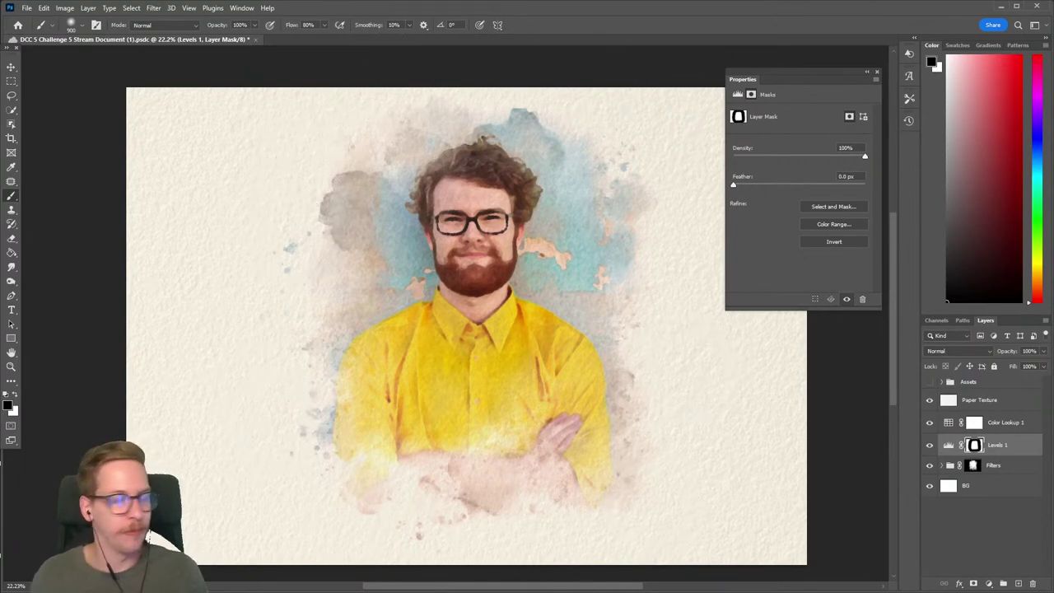
pyautogui.click(930, 424)
pyautogui.click(930, 424)
pyautogui.click(930, 445)
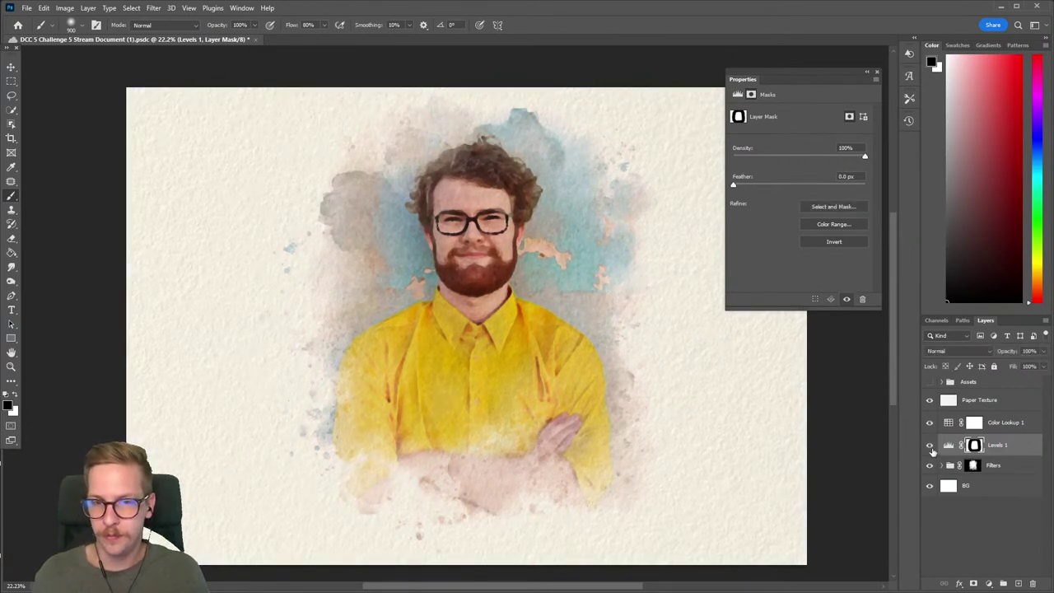
pyautogui.click(949, 444)
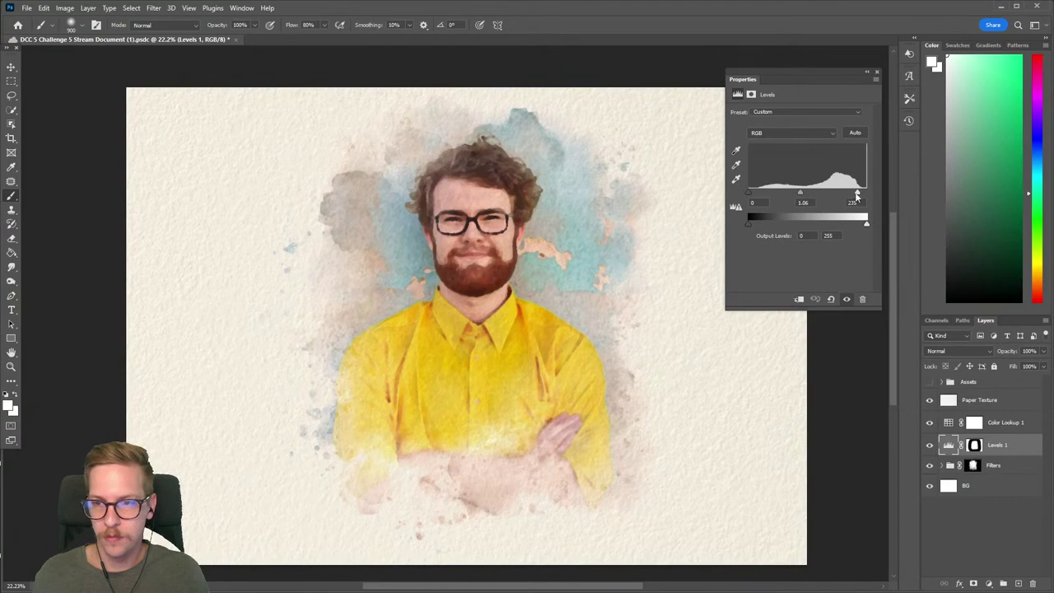
# Reduce the Color Lookup 1 layer's opacity to 65% and preview the portrait without it.
pyautogui.click(997, 427)
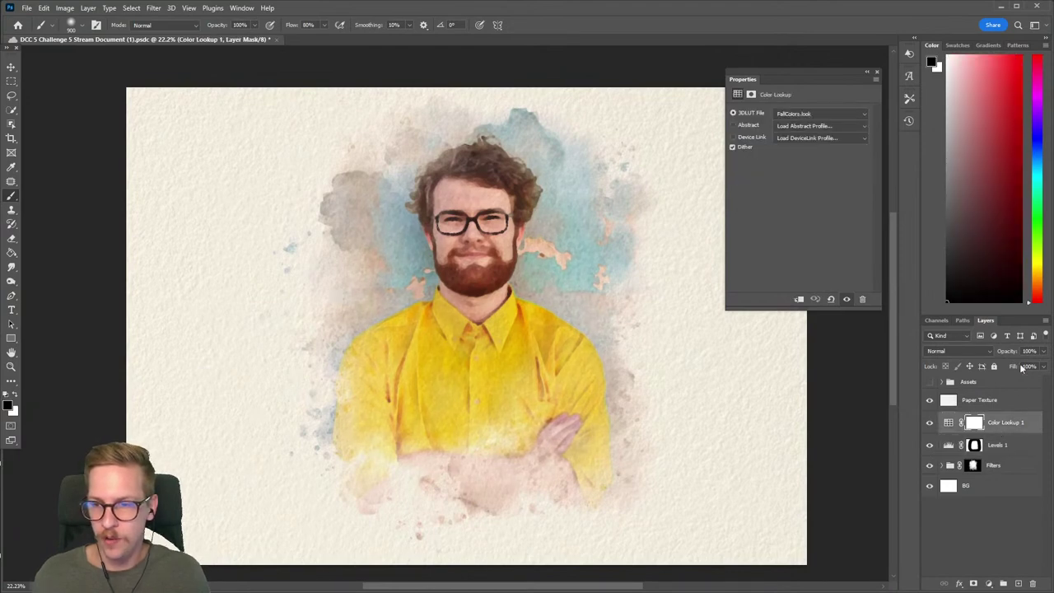
pyautogui.click(1043, 351)
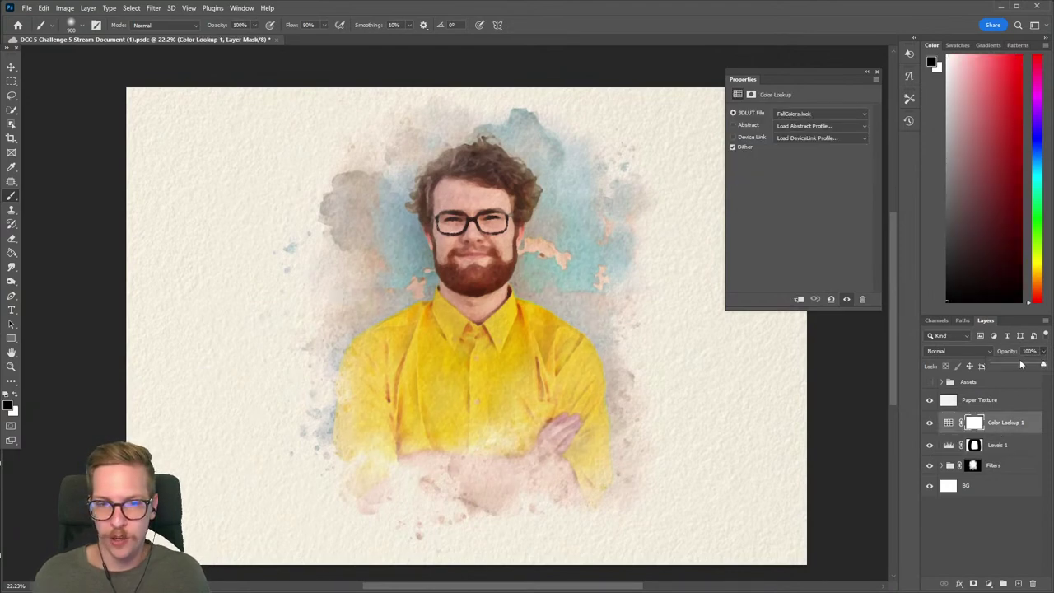
pyautogui.click(1023, 367)
pyautogui.moveTo(1024, 370); pyautogui.dragTo(1025, 369)
pyautogui.click(931, 427)
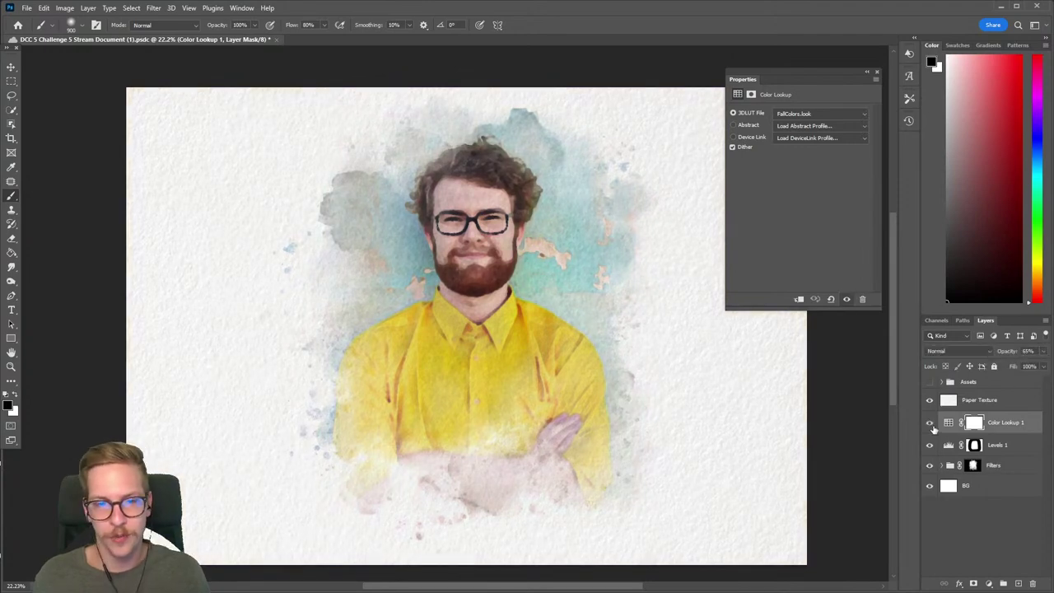
# Compare the portrait with Color Lookup 1 hidden and shown, and save the document.
pyautogui.click(931, 425)
pyautogui.click(930, 425)
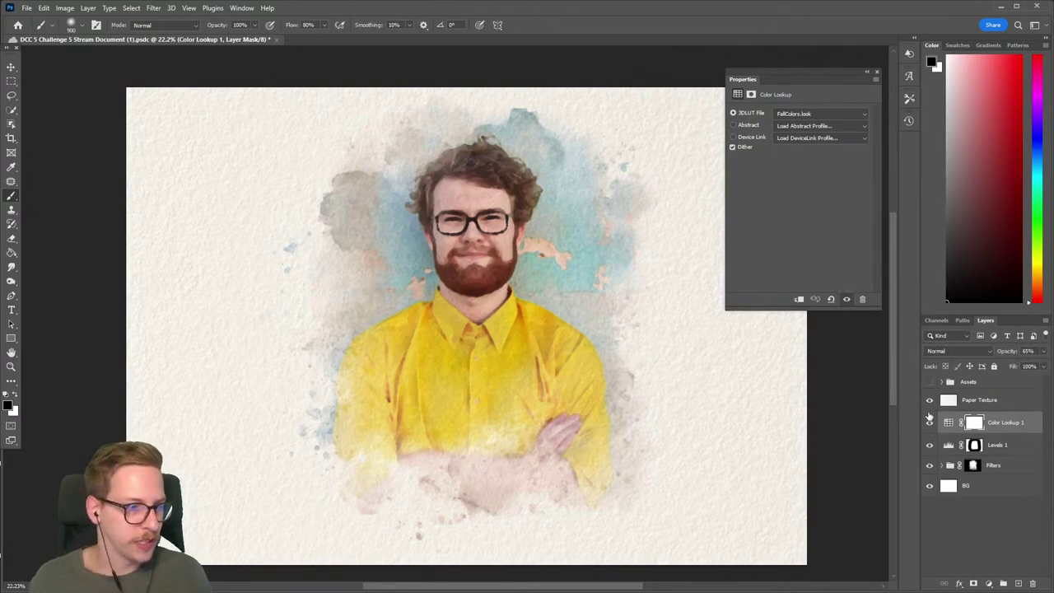
pyautogui.click(877, 74)
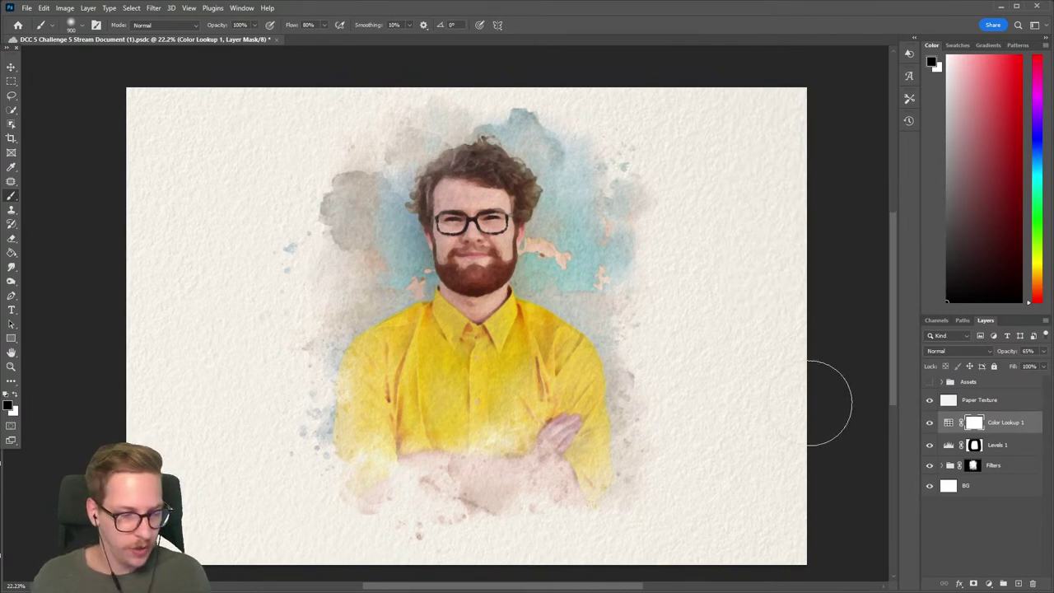
pyautogui.click(1006, 423)
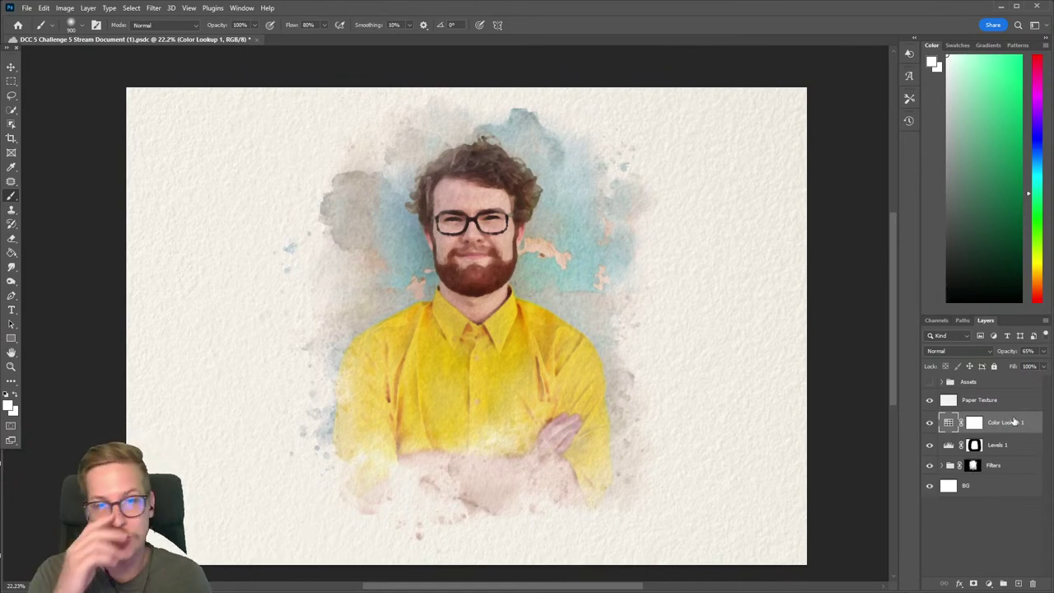
pyautogui.hotkey('ctrl', 's')
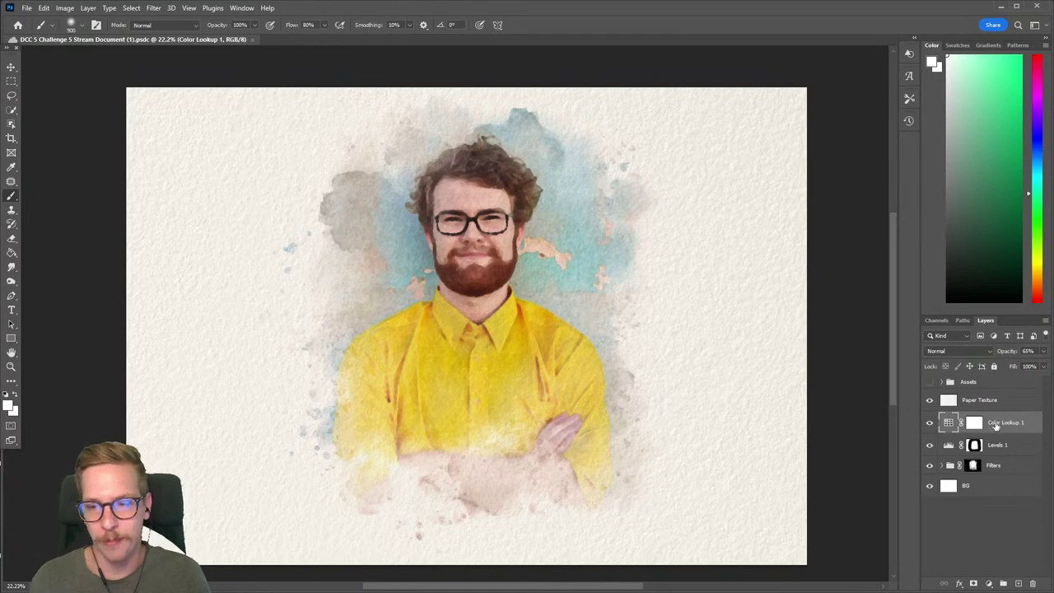
# Group all layers from Paper Texture down to BG and name the group Man.
pyautogui.click(983, 405)
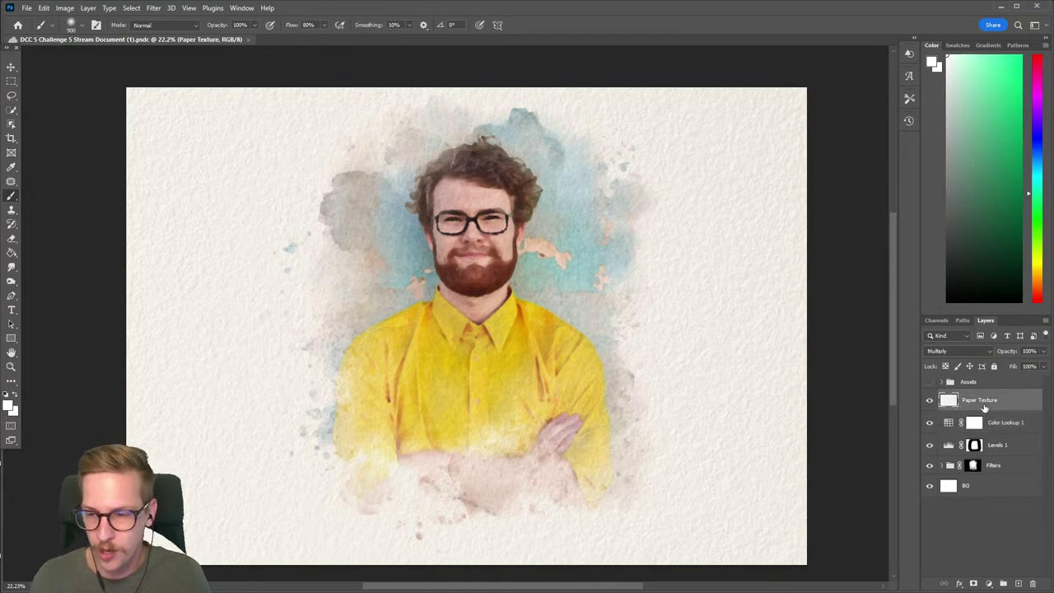
pyautogui.keyDown('shift'); pyautogui.click(1000, 489); pyautogui.keyUp('shift')
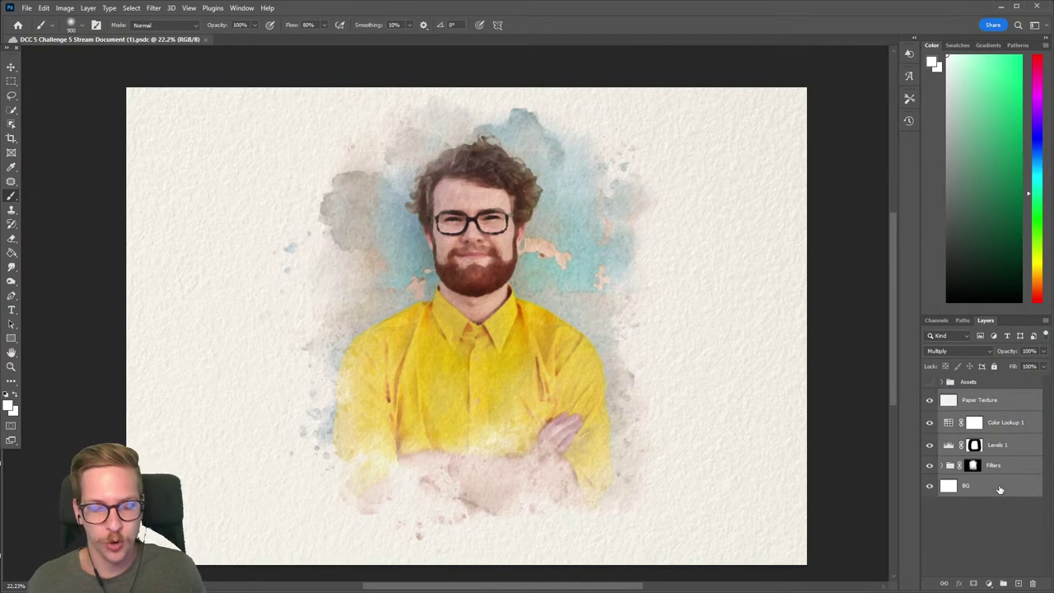
pyautogui.hotkey('ctrl', 'g')
pyautogui.doubleClick(971, 396)
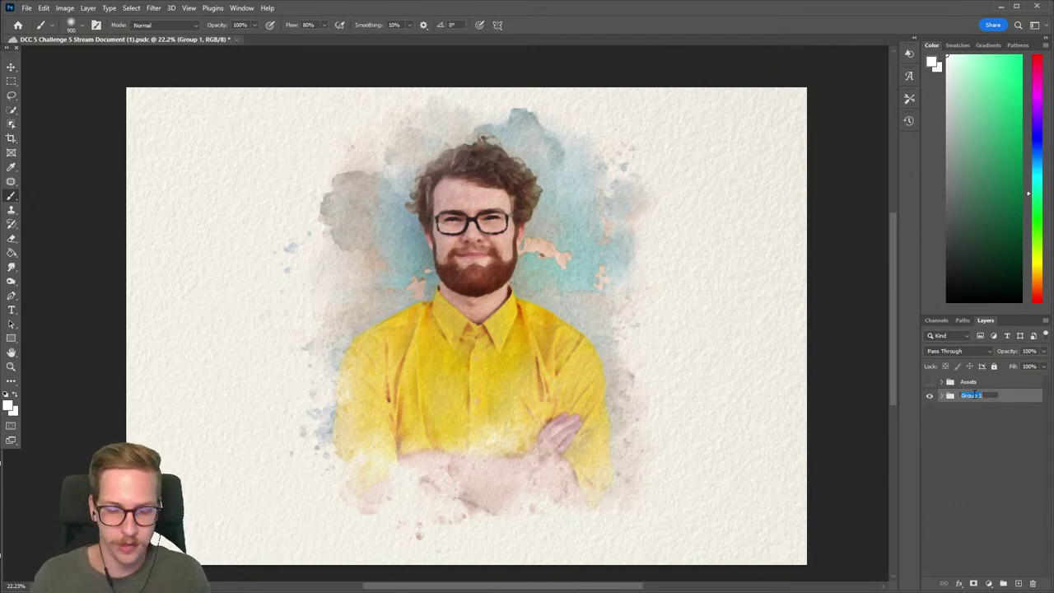
pyautogui.write('Man')
pyautogui.press('Return')
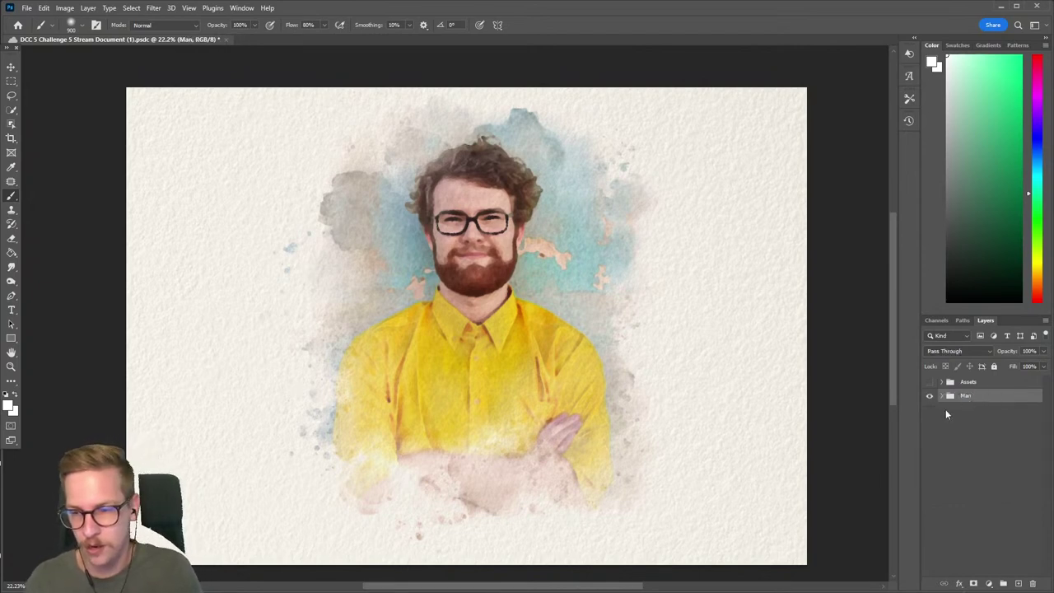
# Duplicate the beagle photo from the Assets group and place the copy directly above the Man group.
pyautogui.click(943, 384)
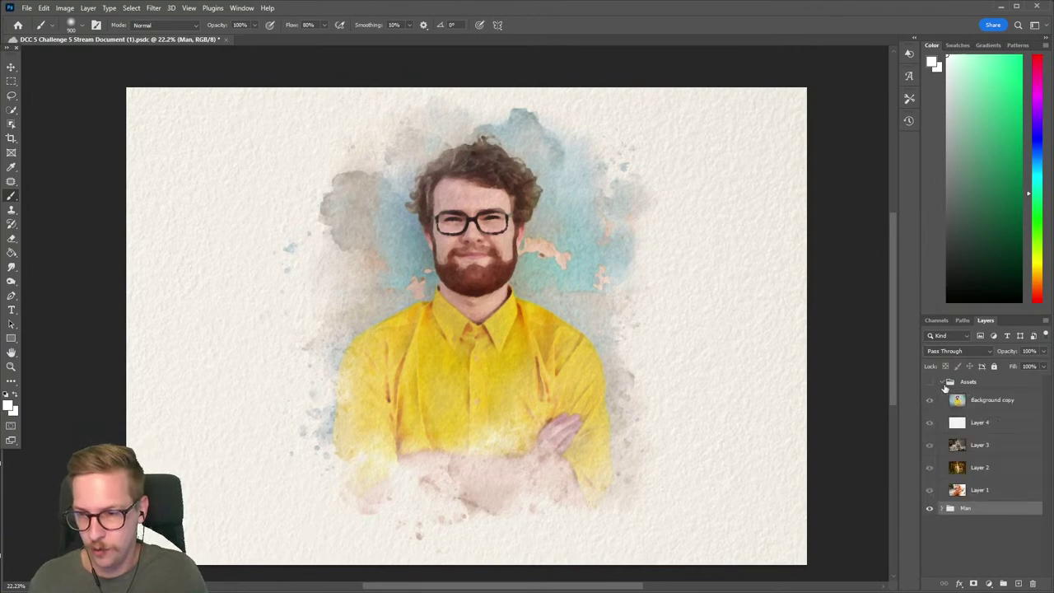
pyautogui.click(987, 470)
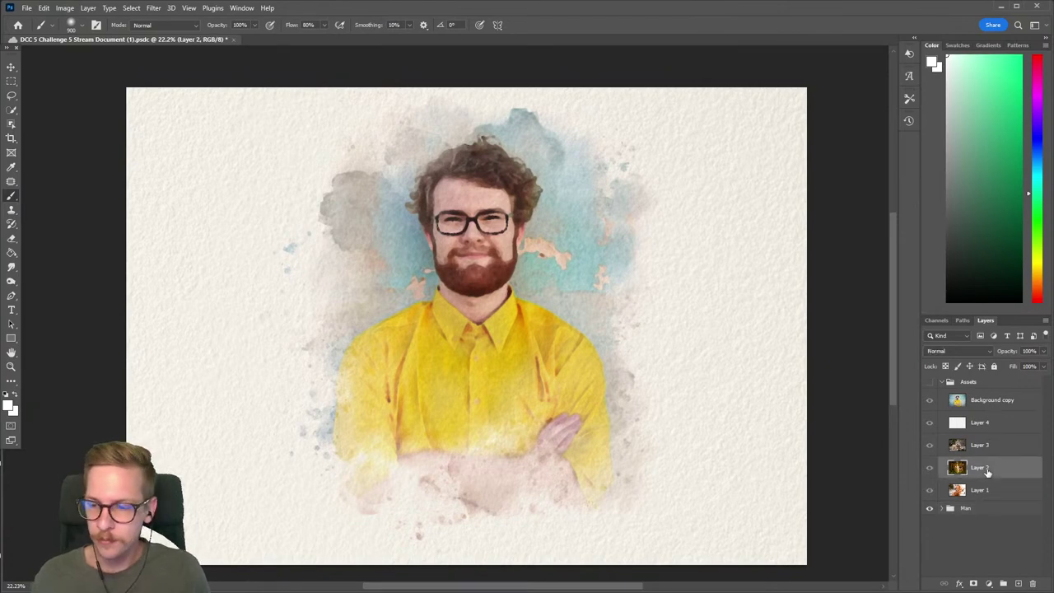
pyautogui.hotkey('ctrl', 'j')
pyautogui.moveTo(987, 471); pyautogui.dragTo(993, 526)
pyautogui.click(943, 383)
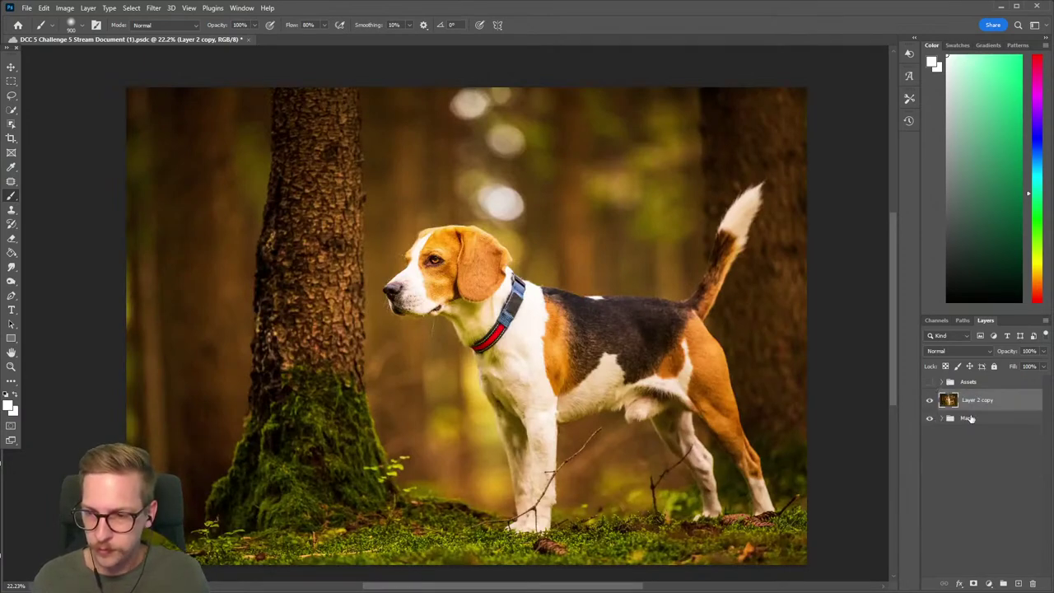
# Create a layer named BG between the beagle photo and the Man group and fill it with white.
pyautogui.click(970, 419)
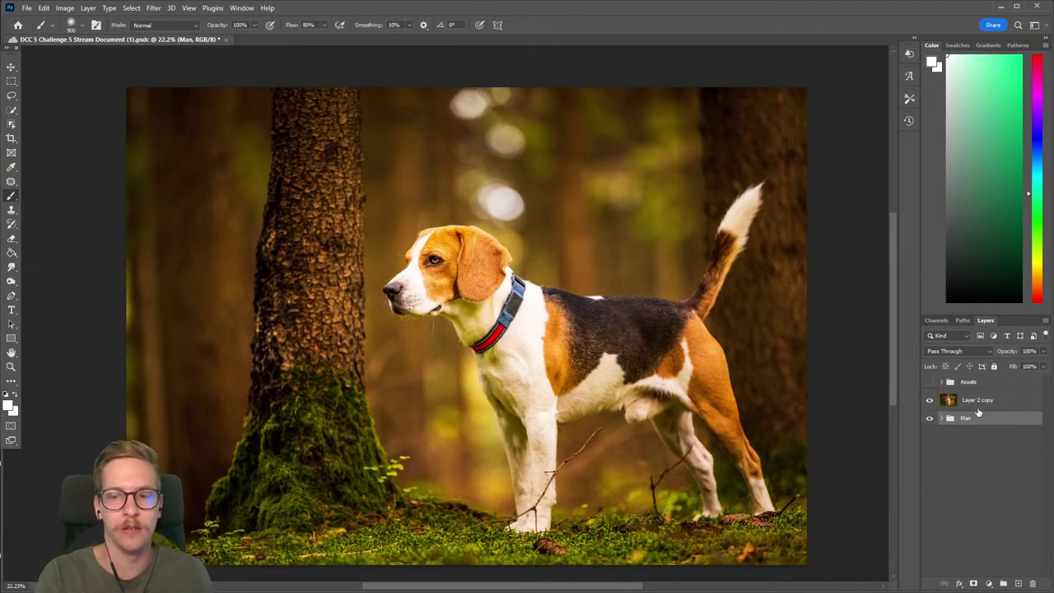
pyautogui.hotkey('ctrl', 'shift', 'n')
pyautogui.write('BG')
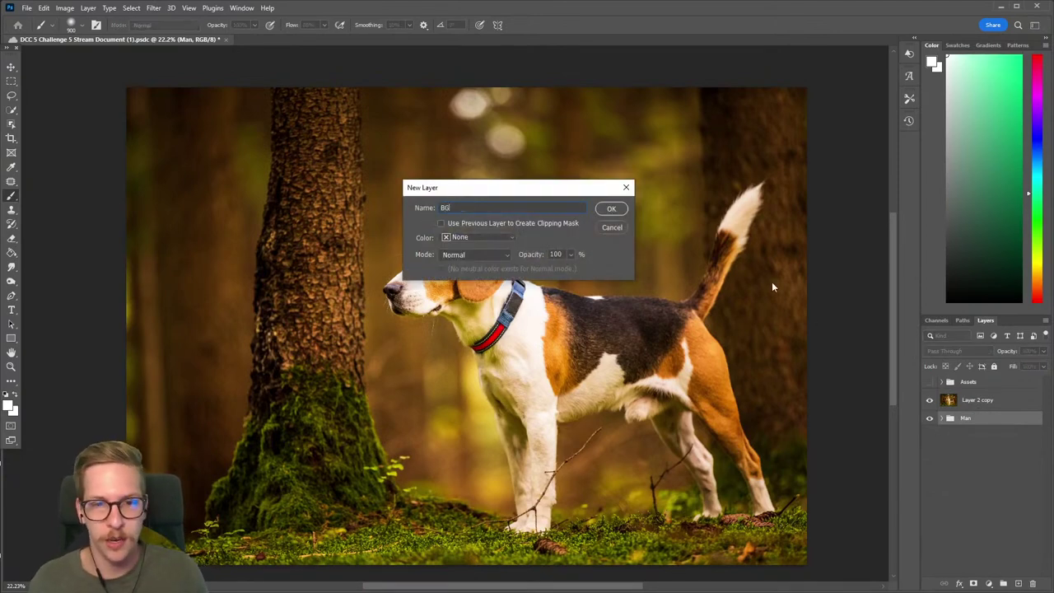
pyautogui.click(611, 209)
pyautogui.press('g')
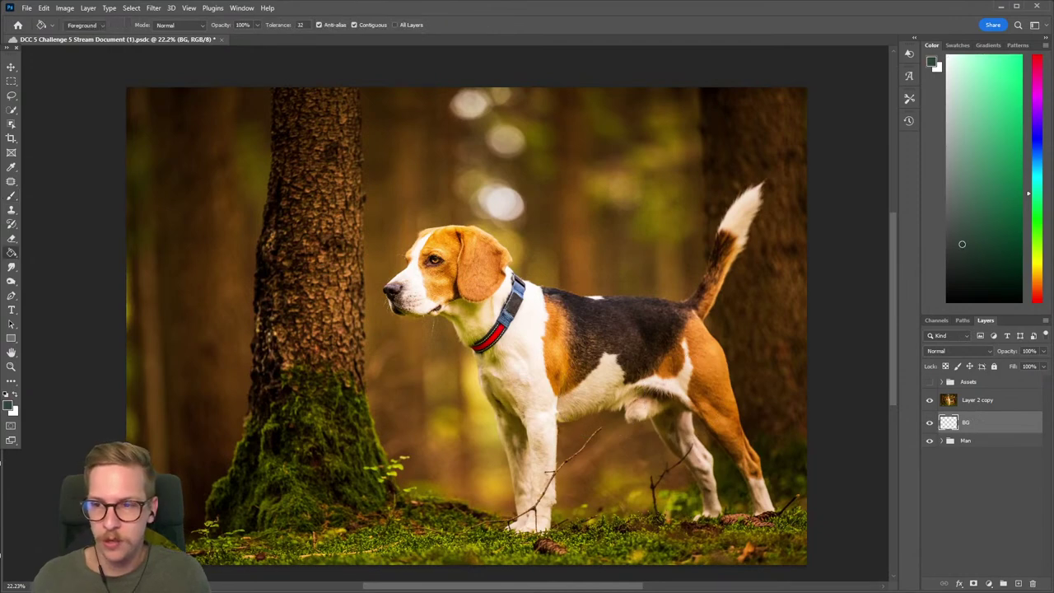
pyautogui.click(782, 403)
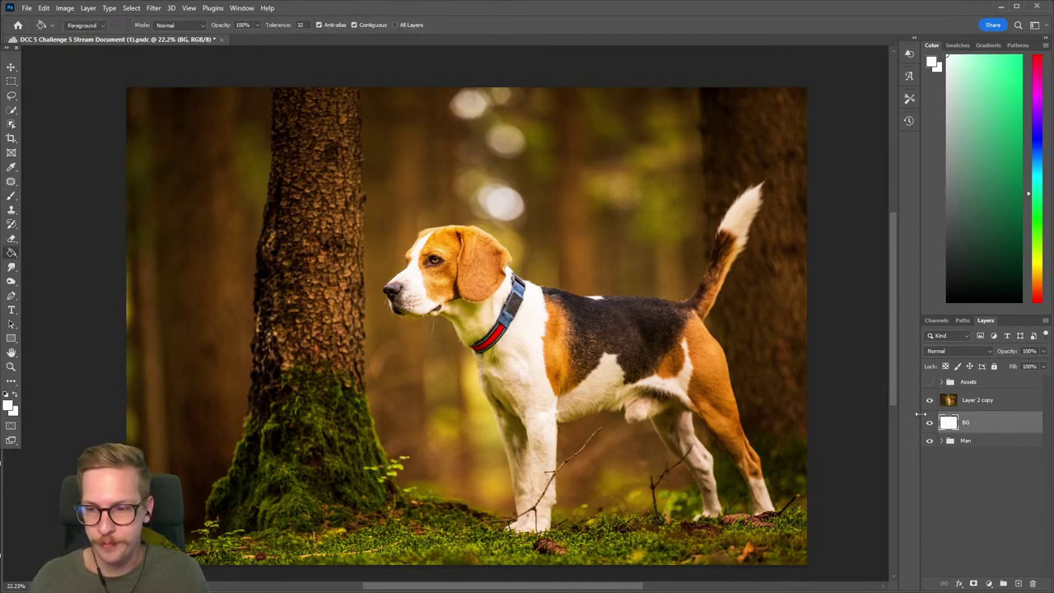
# Select the beagle layer and create a new action set named Watercolor2.
pyautogui.click(985, 405)
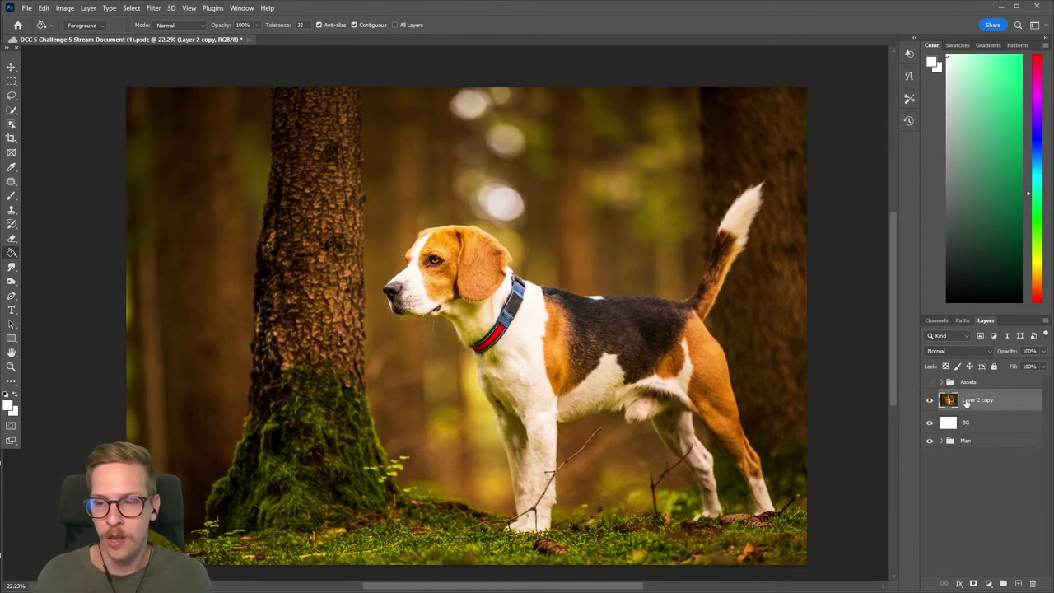
pyautogui.click(241, 8)
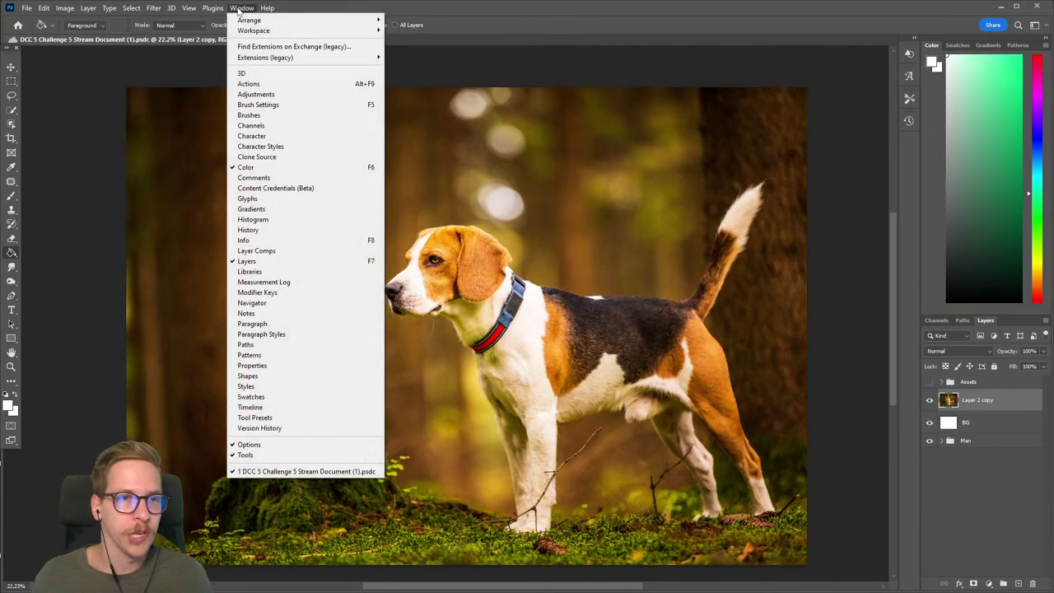
pyautogui.click(265, 84)
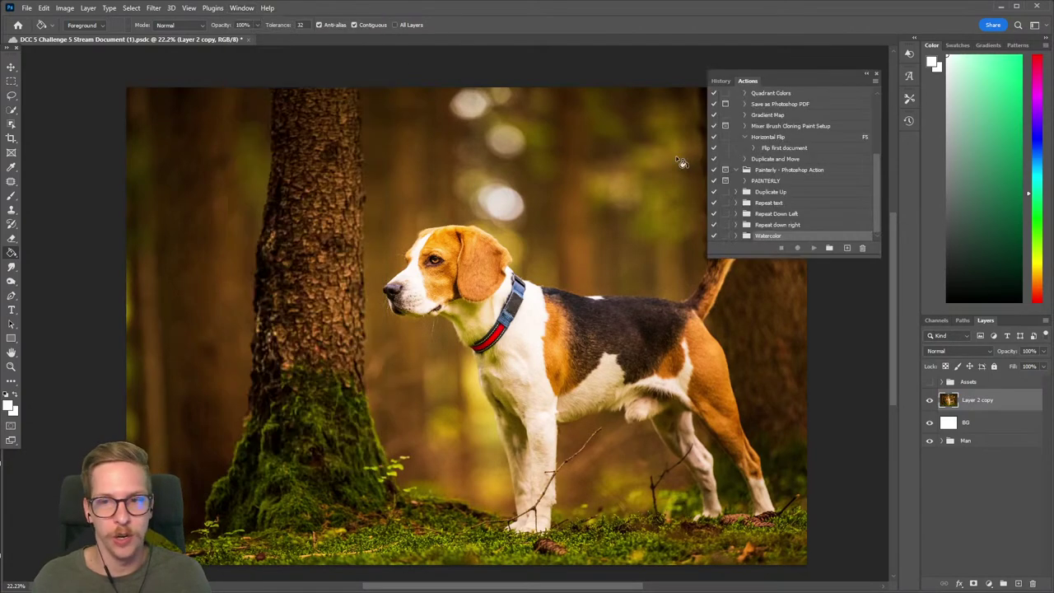
pyautogui.moveTo(880, 258); pyautogui.dragTo(878, 287)
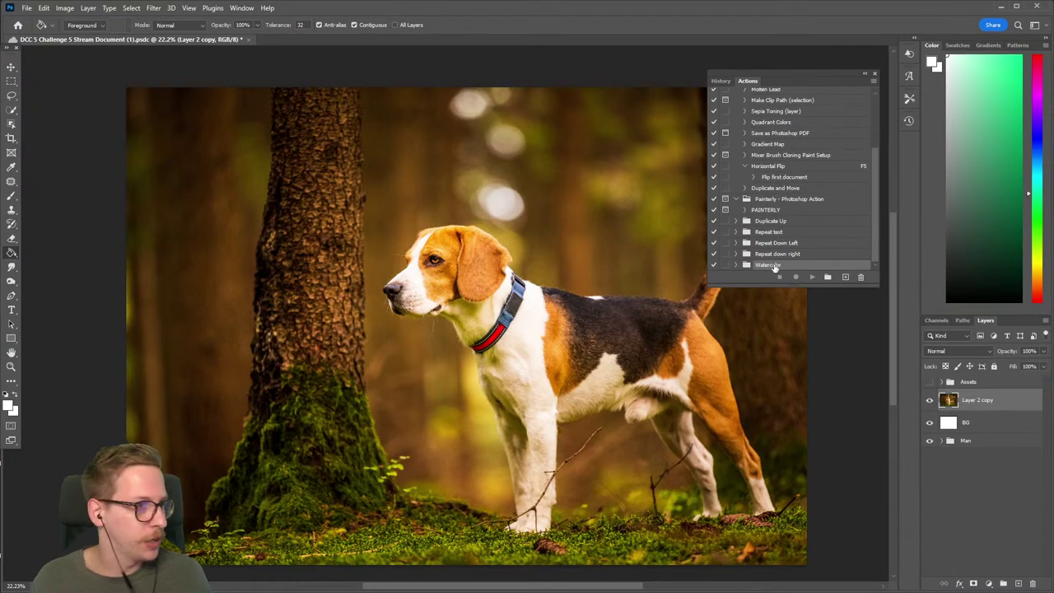
pyautogui.click(828, 279)
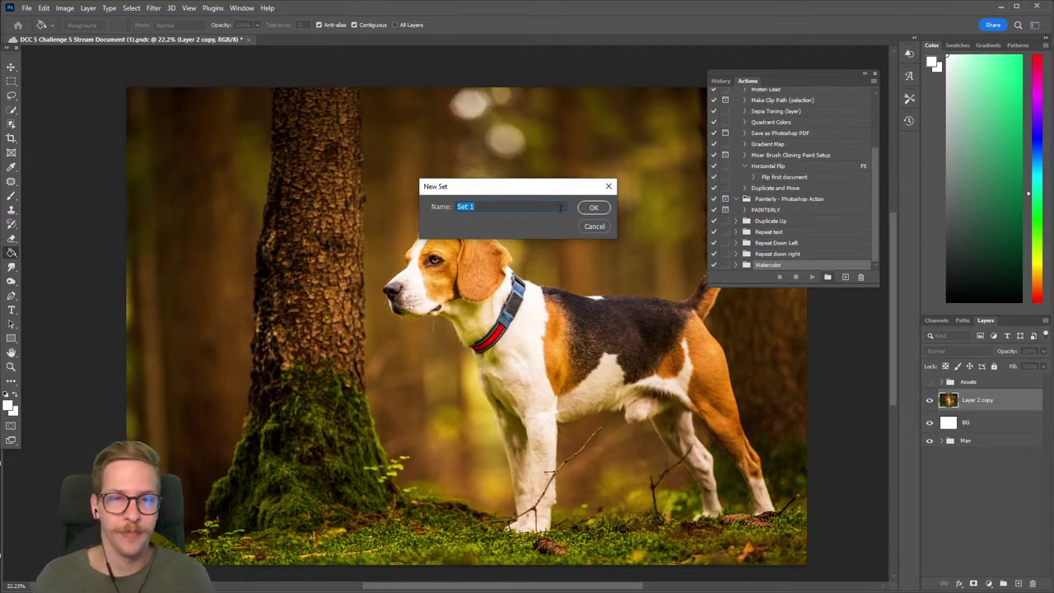
pyautogui.write('Water')
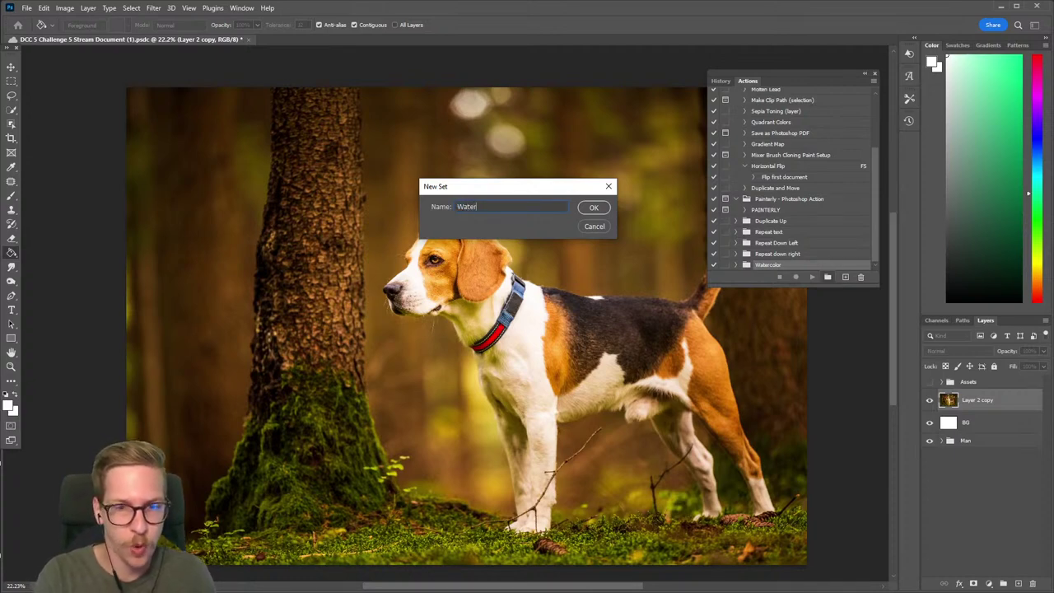
pyautogui.write('color2')
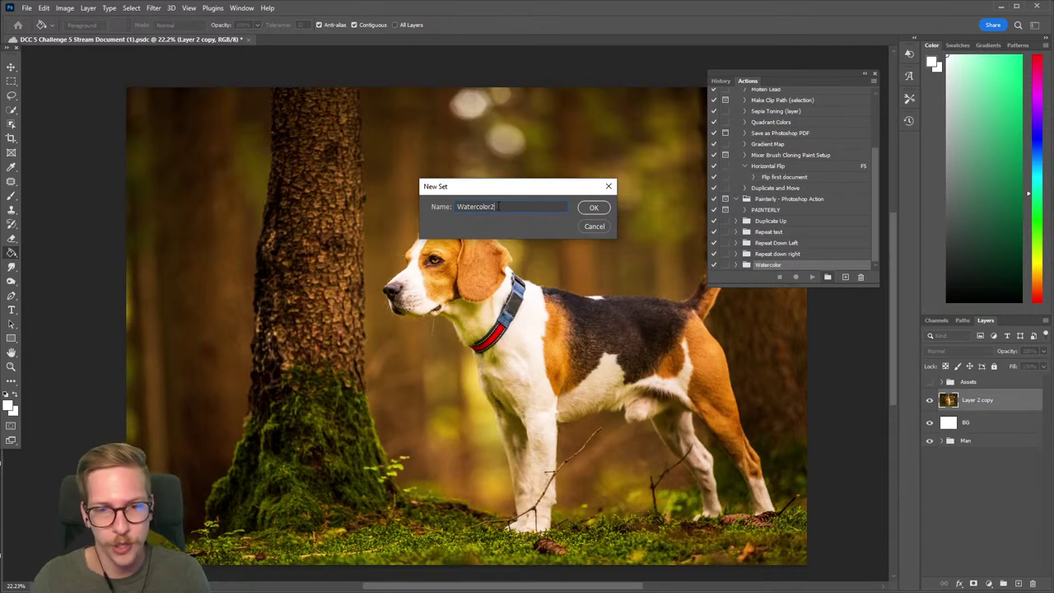
pyautogui.click(593, 208)
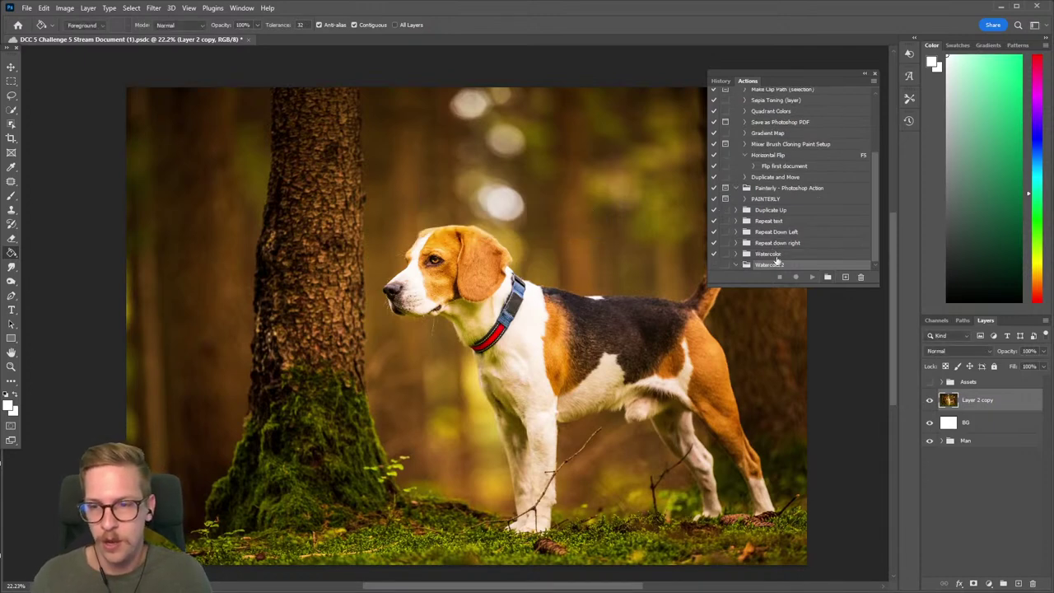
# Create an action named Watercolorize in the Watercolor2 set and start recording it.
pyautogui.click(845, 278)
pyautogui.write('W')
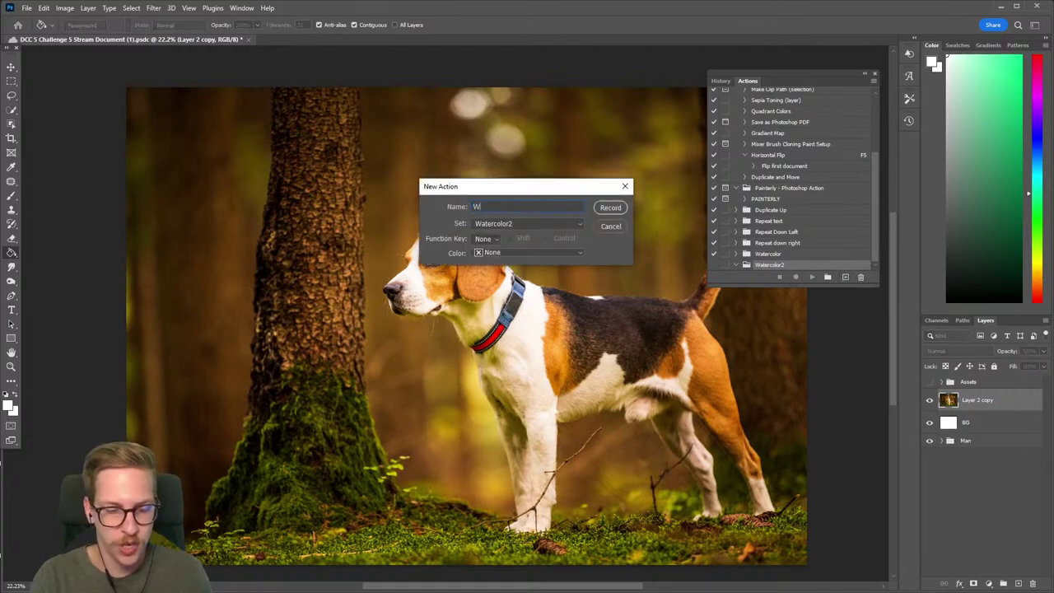
pyautogui.write('atercolorize')
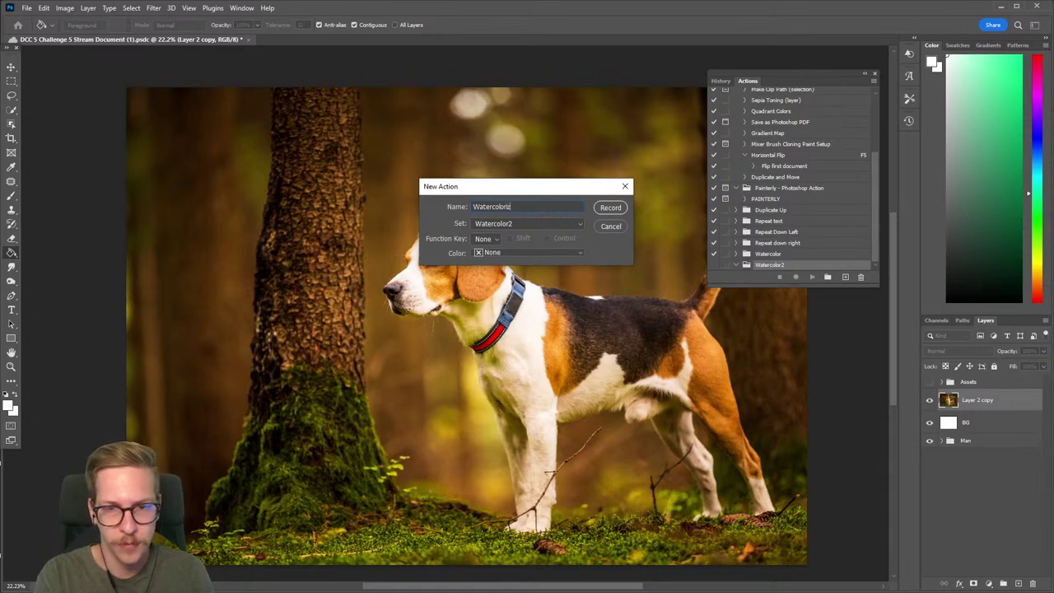
pyautogui.click(610, 208)
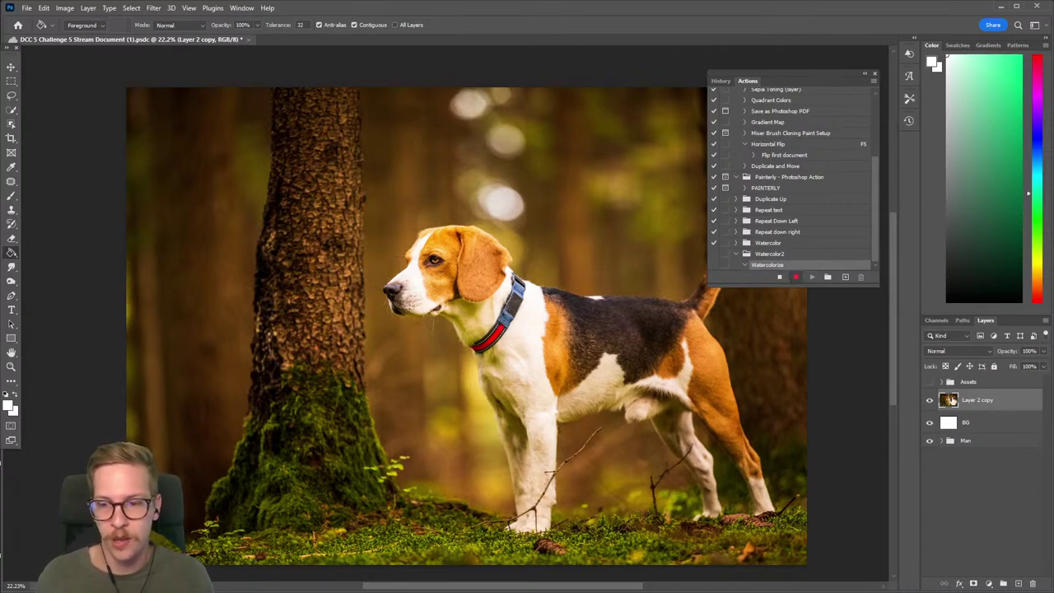
# Record the Sponge filter on the beagle layer with brush size 10, definition 0 and smoothness 15, stop recording, and select the Watercolor2 set.
pyautogui.click(154, 8)
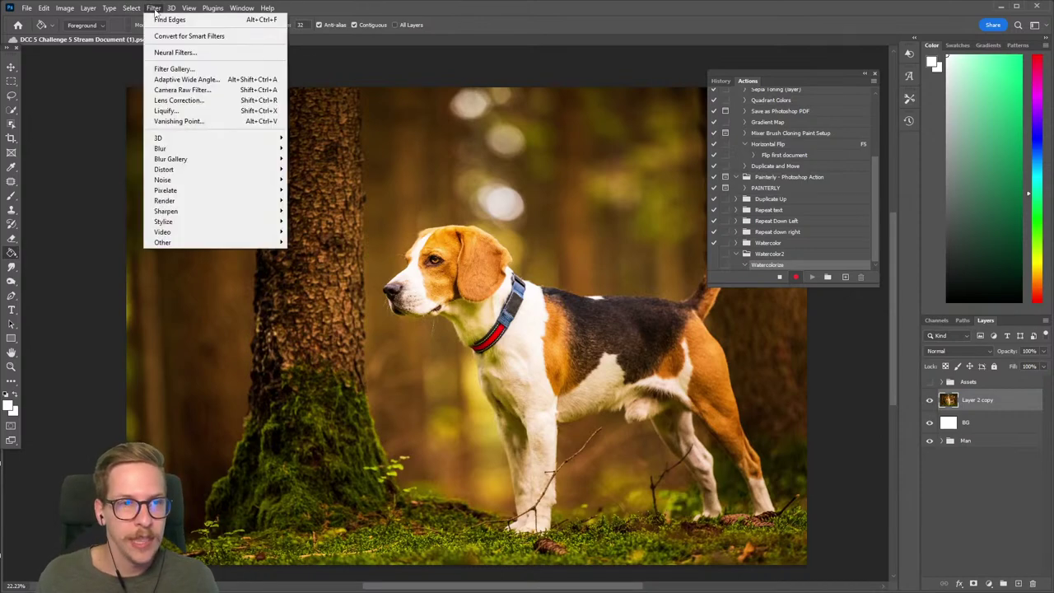
pyautogui.click(185, 68)
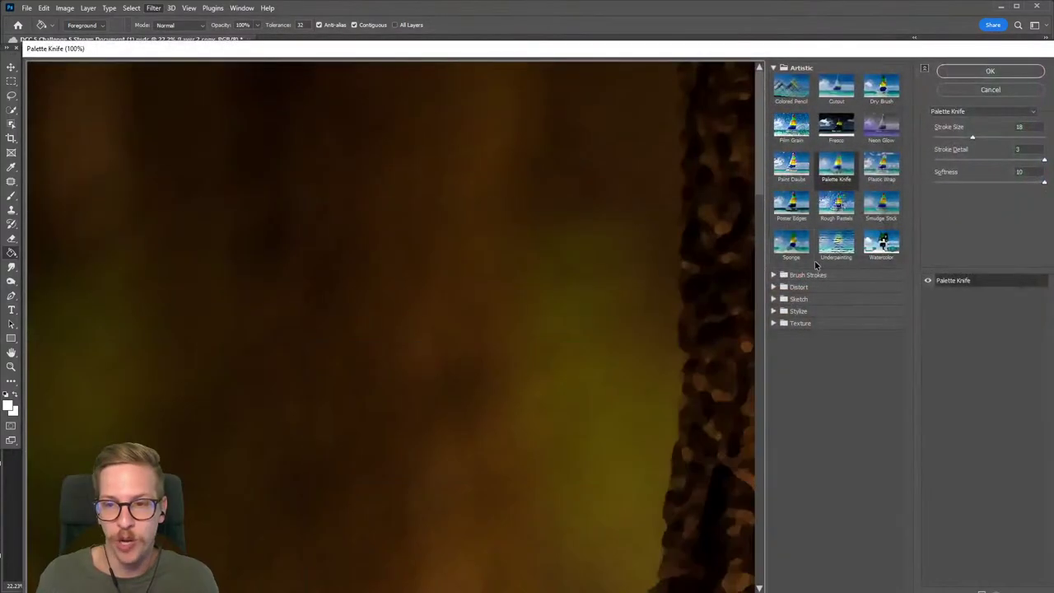
pyautogui.click(791, 243)
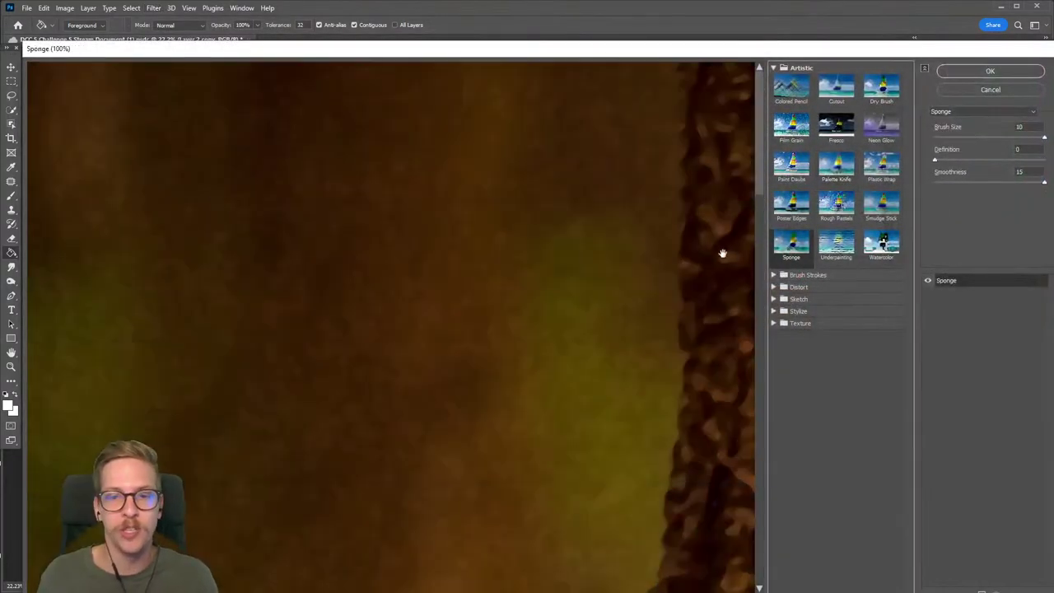
pyautogui.moveTo(675, 254); pyautogui.dragTo(315, 214)
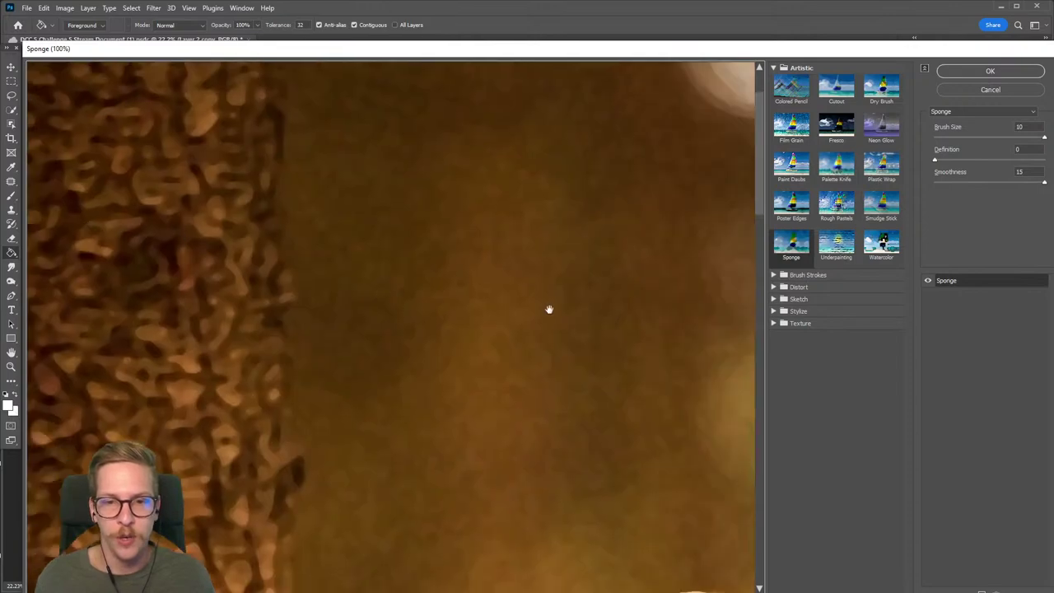
pyautogui.hotkey('ctrl', '-')
pyautogui.moveTo(549, 309); pyautogui.dragTo(160, 266)
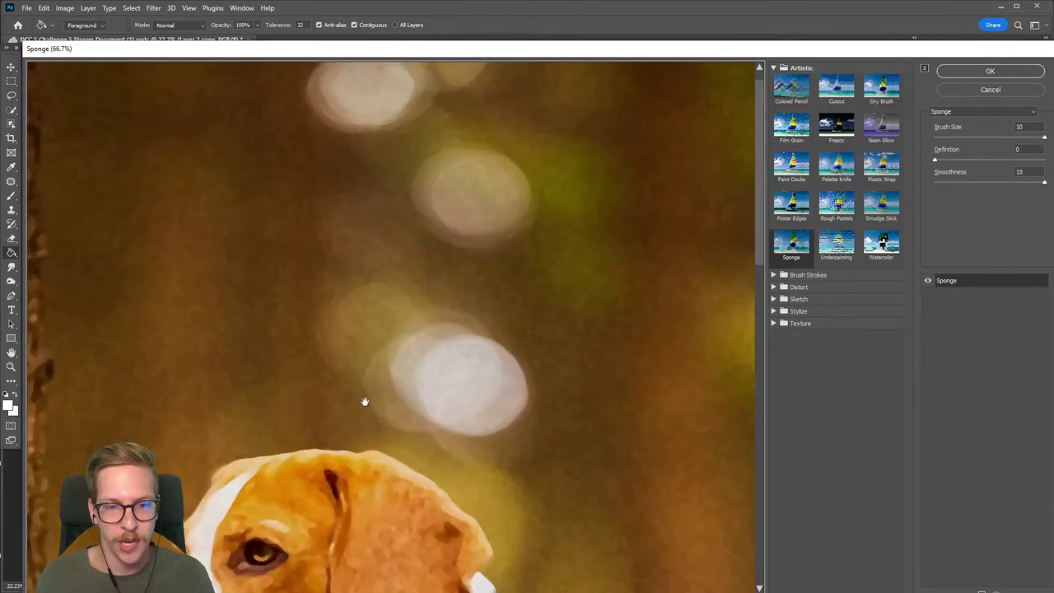
pyautogui.moveTo(365, 401); pyautogui.dragTo(426, 192)
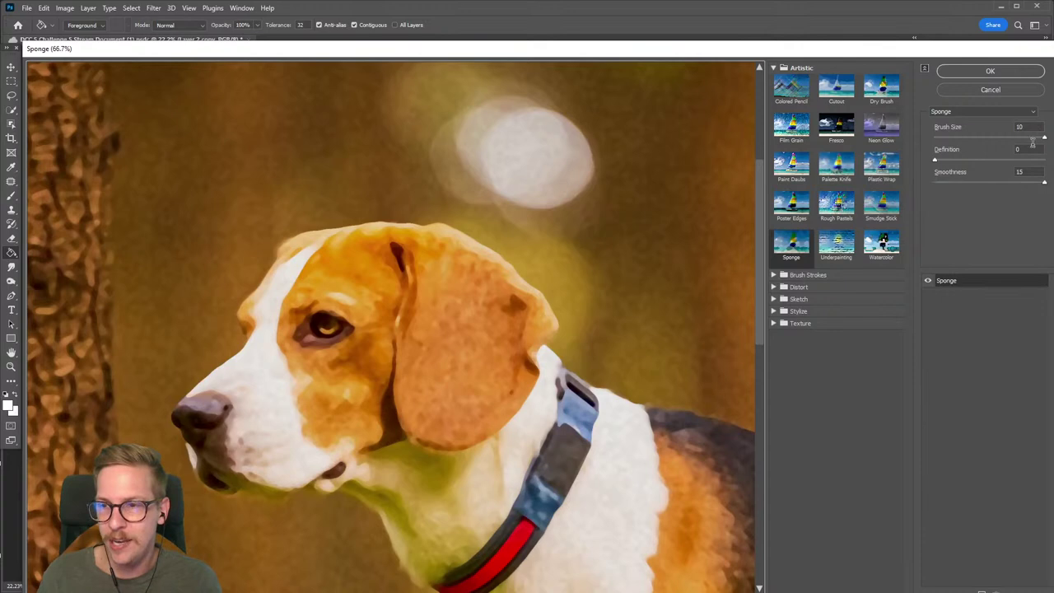
pyautogui.click(990, 70)
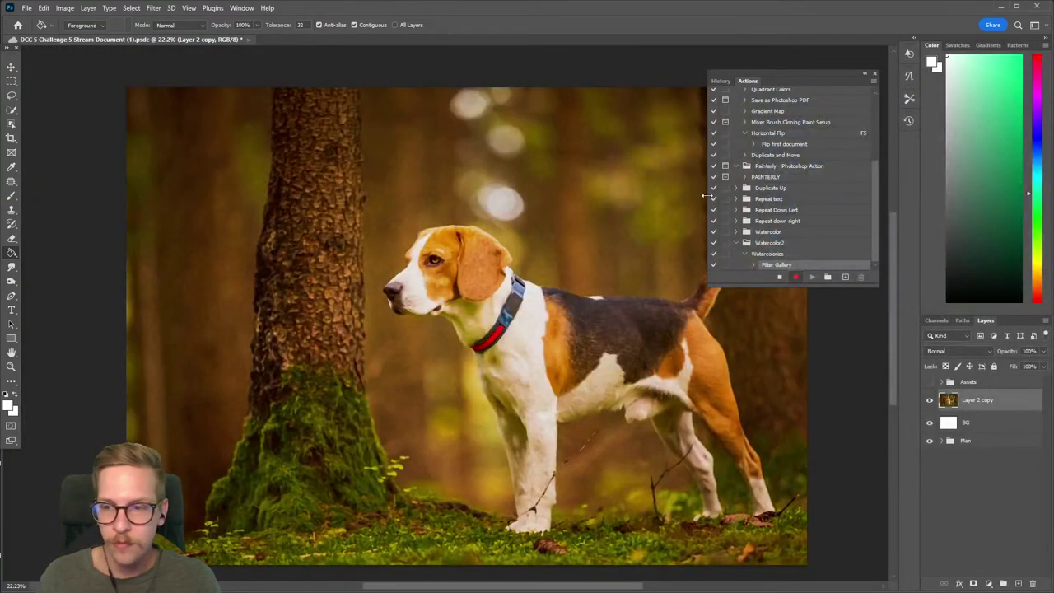
pyautogui.click(798, 278)
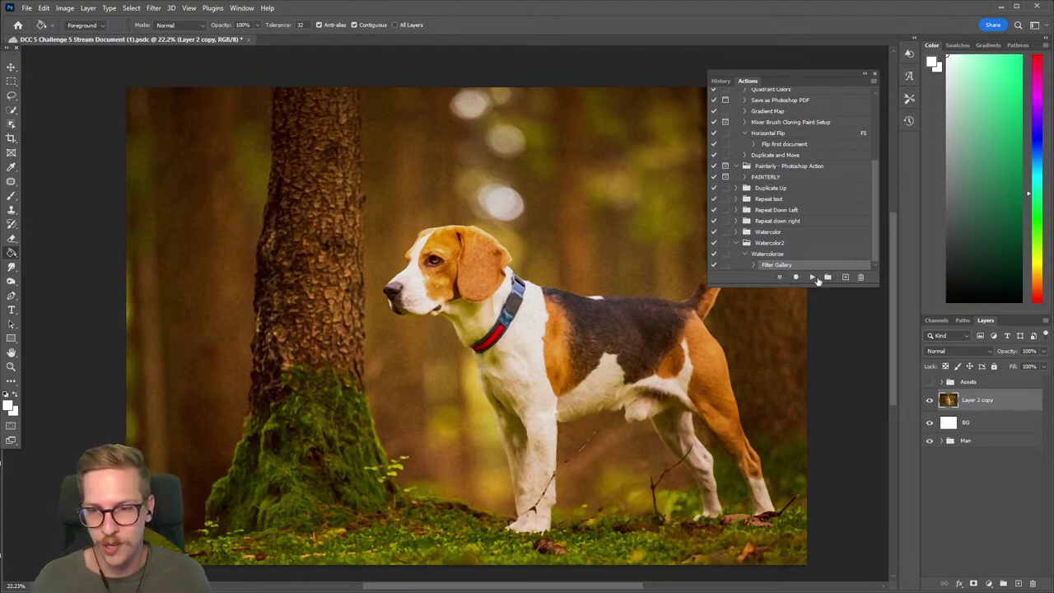
pyautogui.click(778, 243)
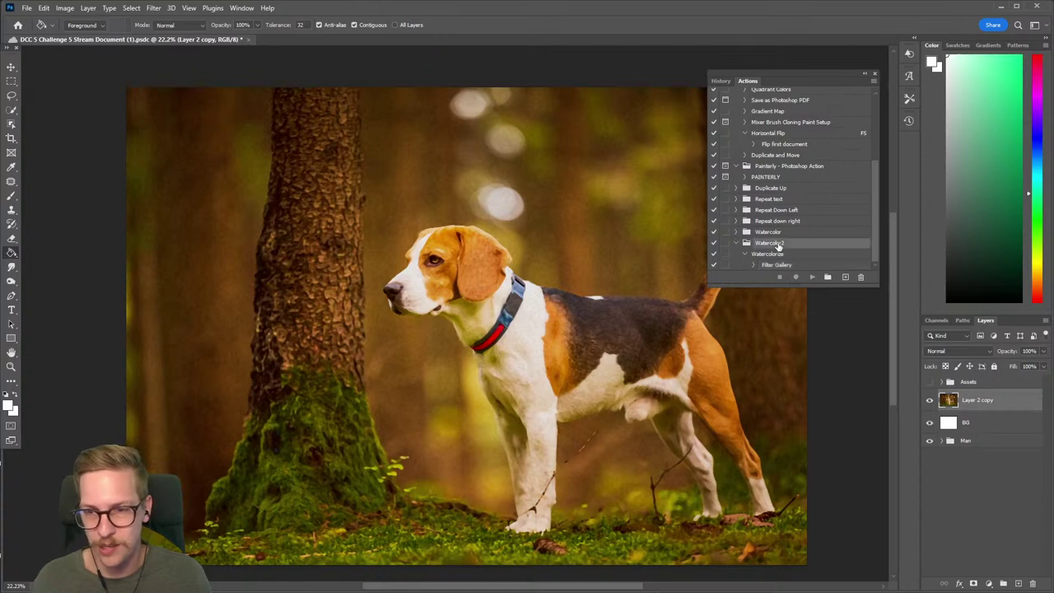
# Delete the selected Watercolor2 action set and create a fresh action set named Watercolor2.
pyautogui.moveTo(805, 246); pyautogui.dragTo(861, 278)
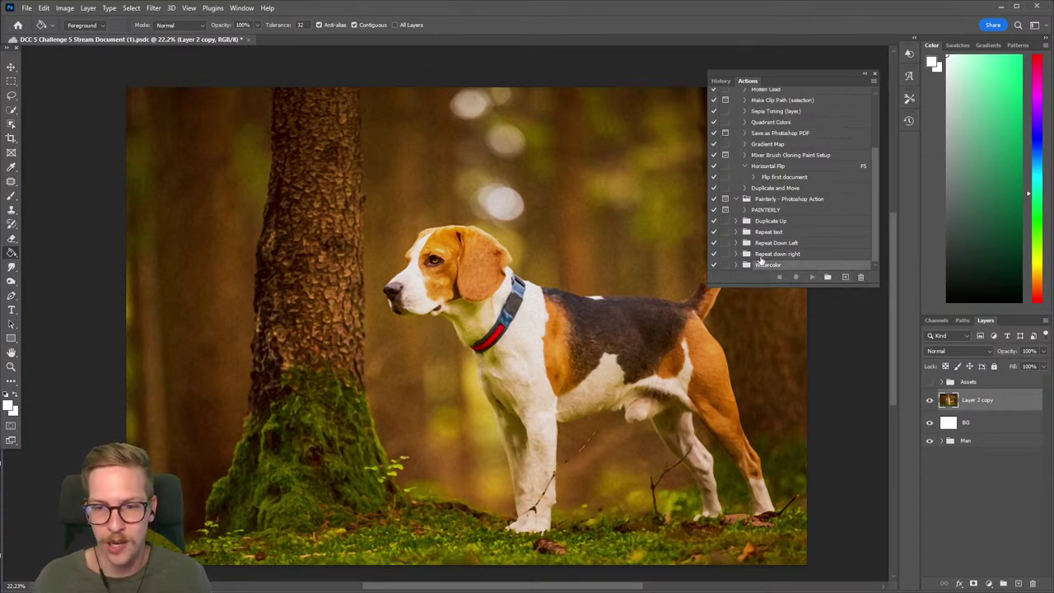
pyautogui.click(827, 278)
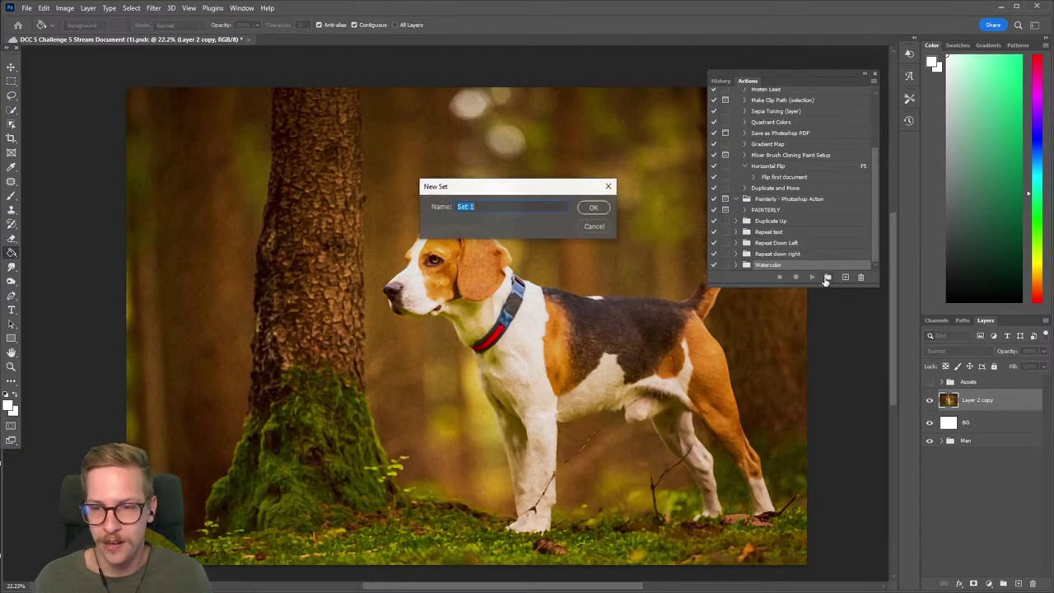
pyautogui.write('Watercolor2')
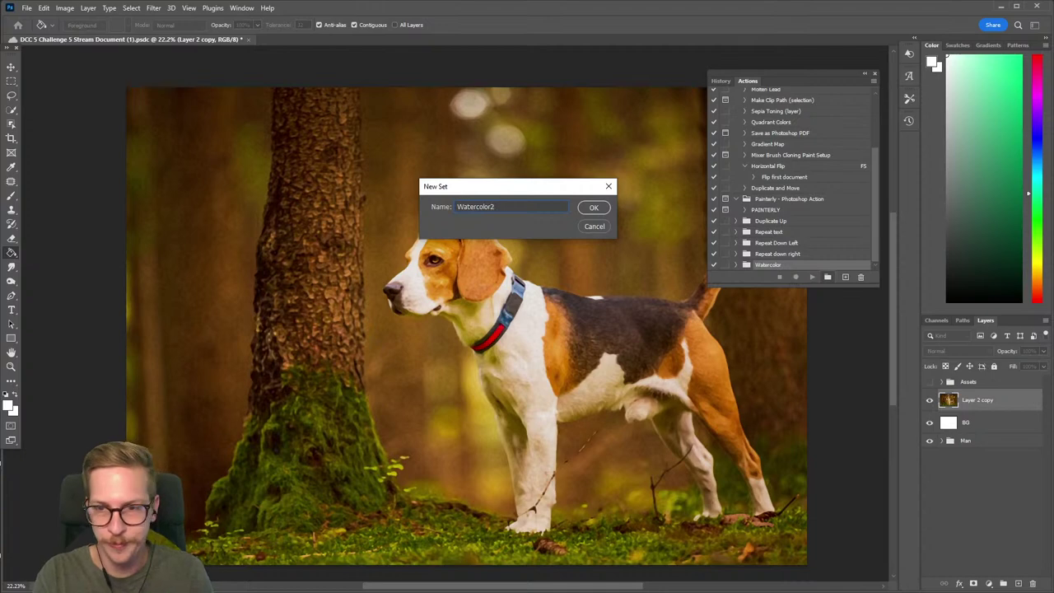
pyautogui.press('Return')
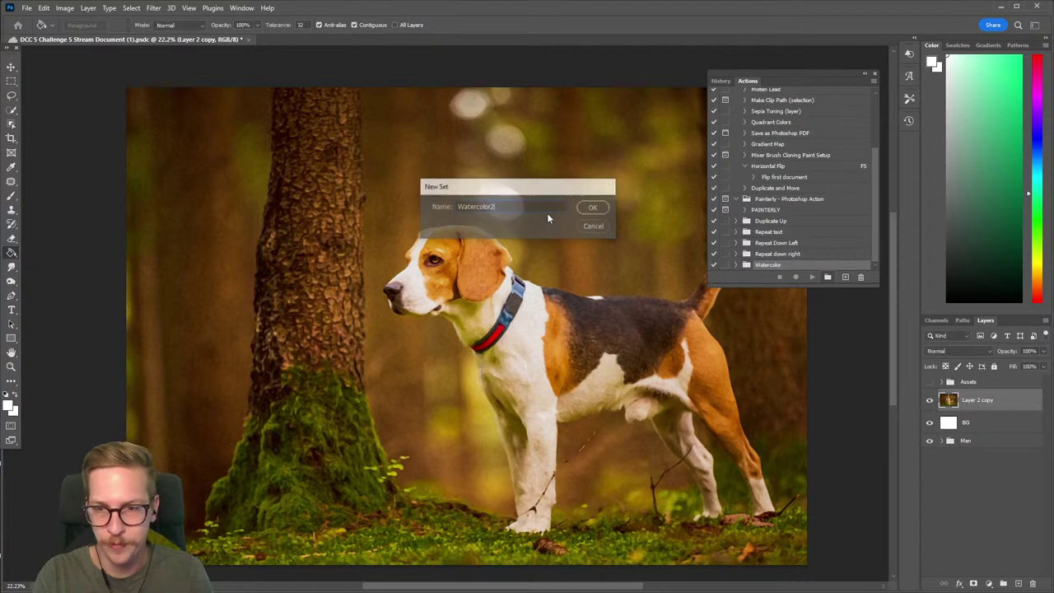
# Create an action named Watercolorize in the Watercolor2 set and start recording.
pyautogui.click(845, 277)
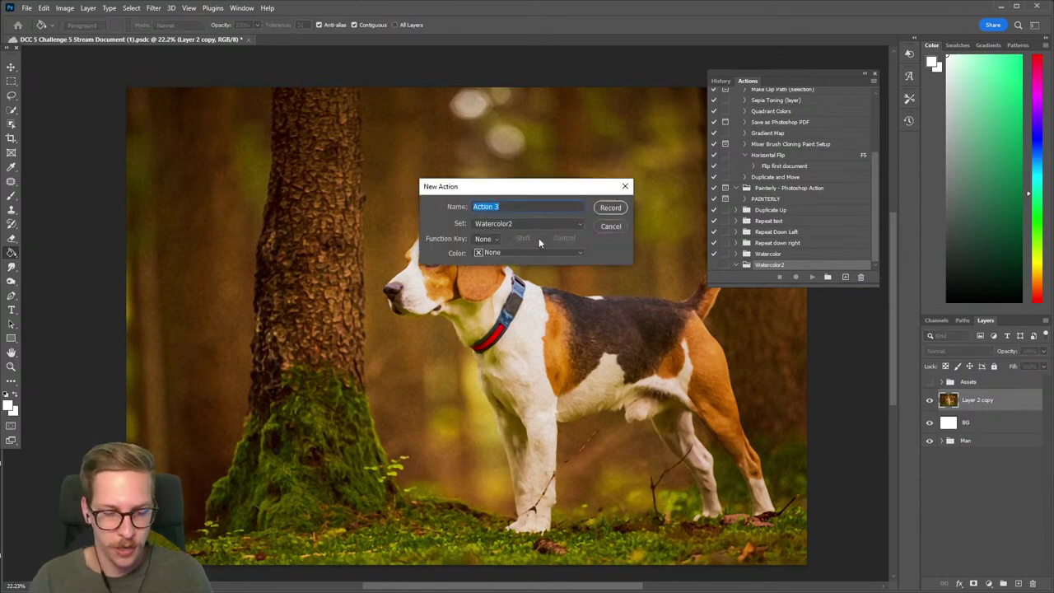
pyautogui.write('Watercolorize')
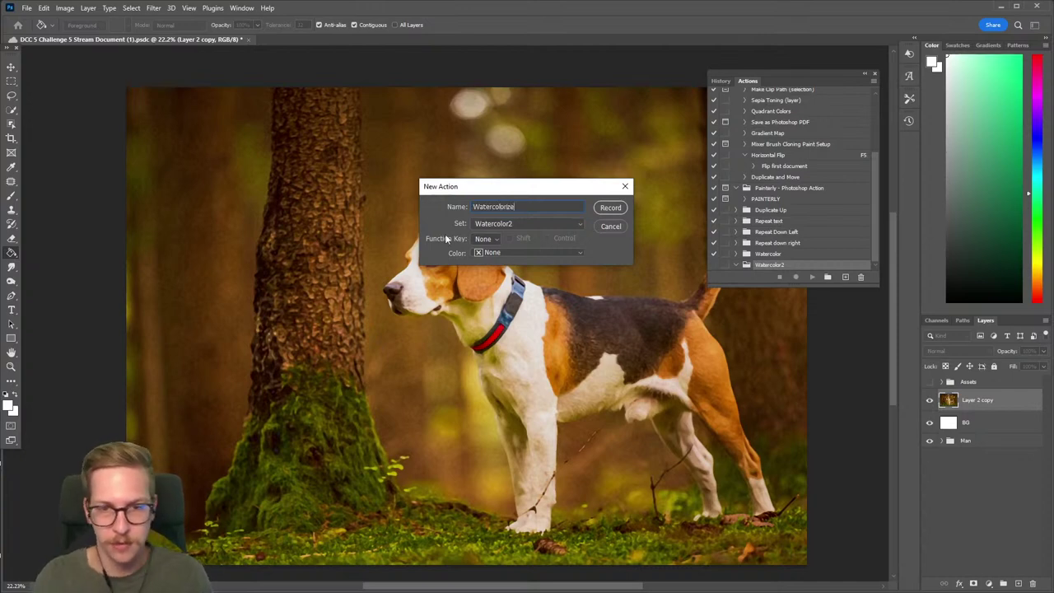
pyautogui.click(610, 209)
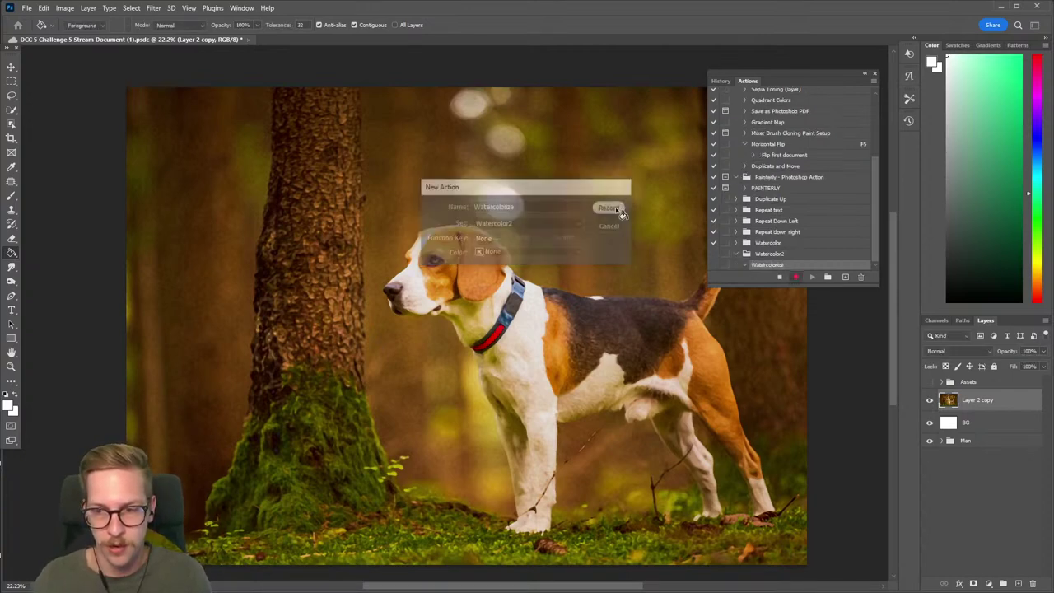
# Convert the beagle layer to a smart object and apply the Sponge filter with brush size 10, definition 0 and smoothness 15.
pyautogui.rightClick(986, 401)
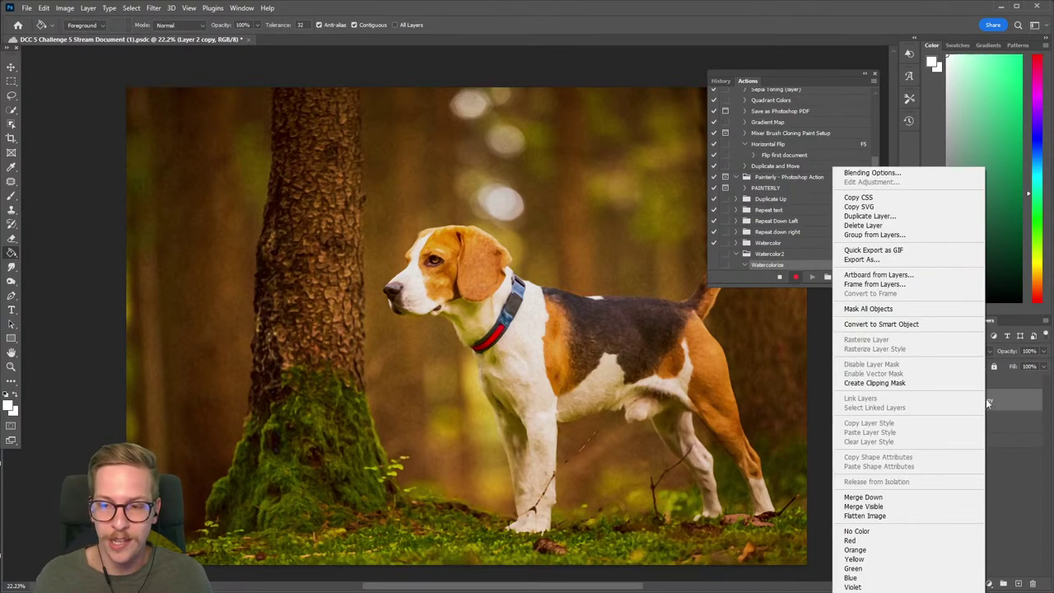
pyautogui.click(894, 326)
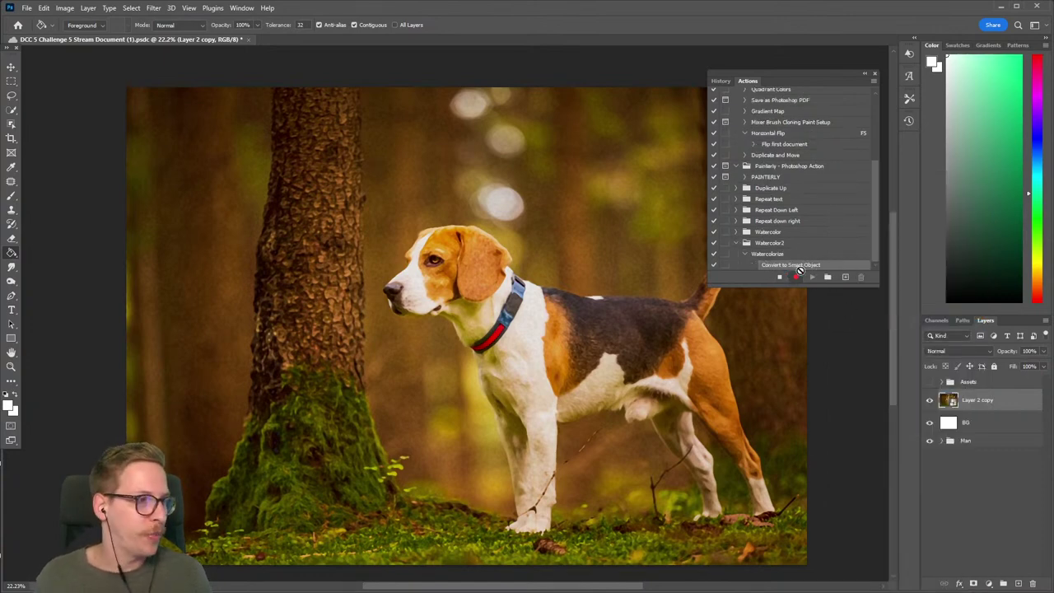
pyautogui.click(154, 9)
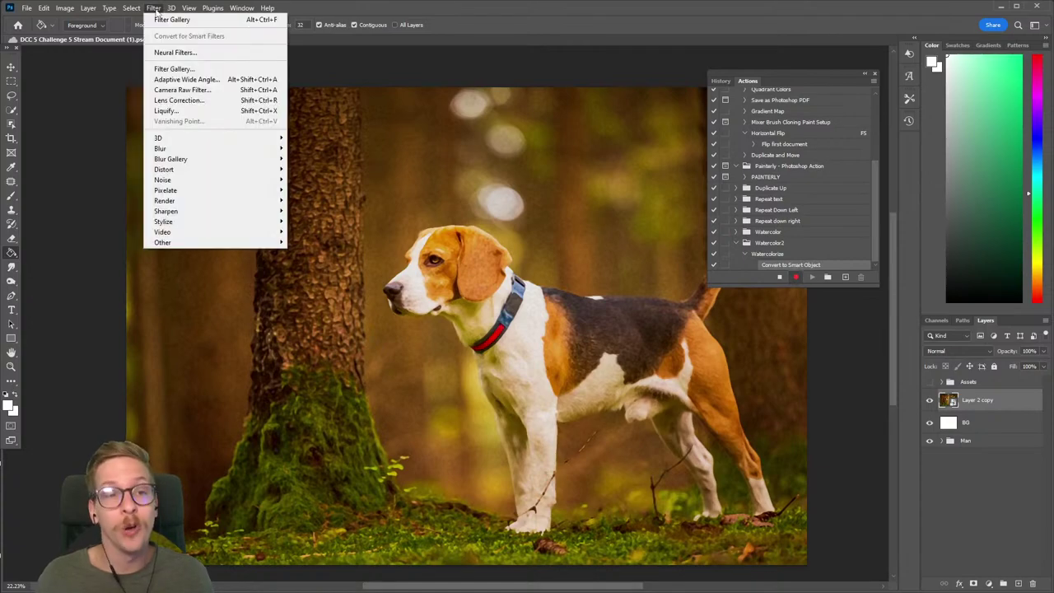
pyautogui.click(175, 69)
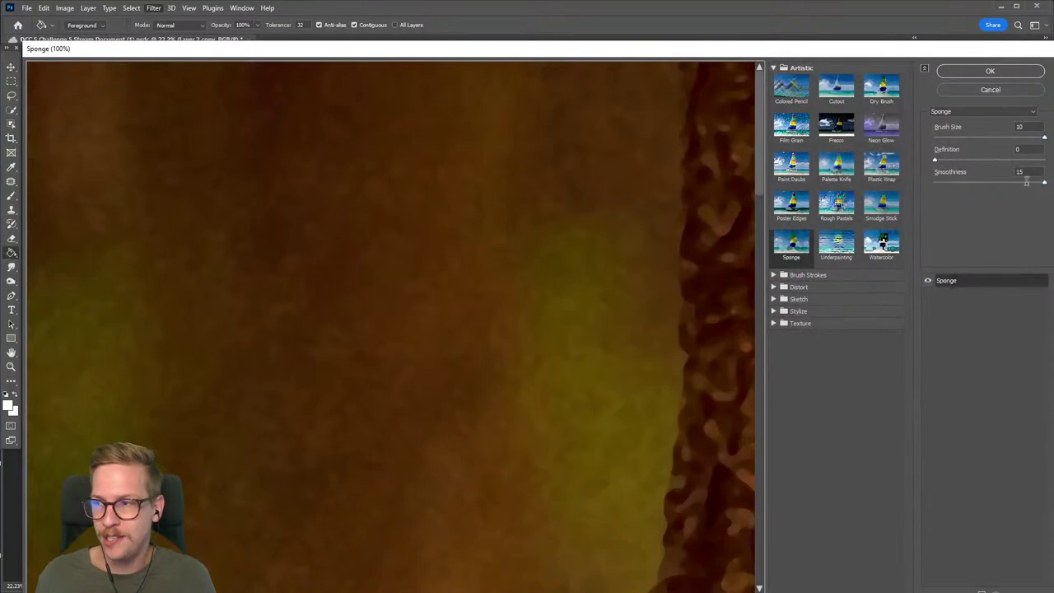
pyautogui.click(973, 70)
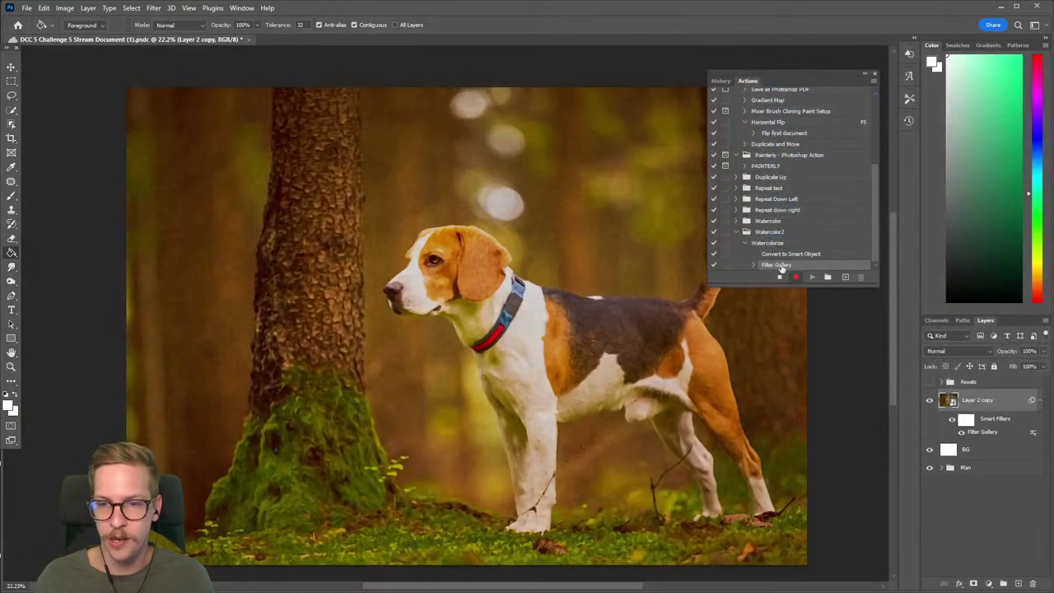
# Apply the Palette Knife filter to the beagle layer with stroke size 18, stroke detail 3 and softness 10.
pyautogui.click(153, 8)
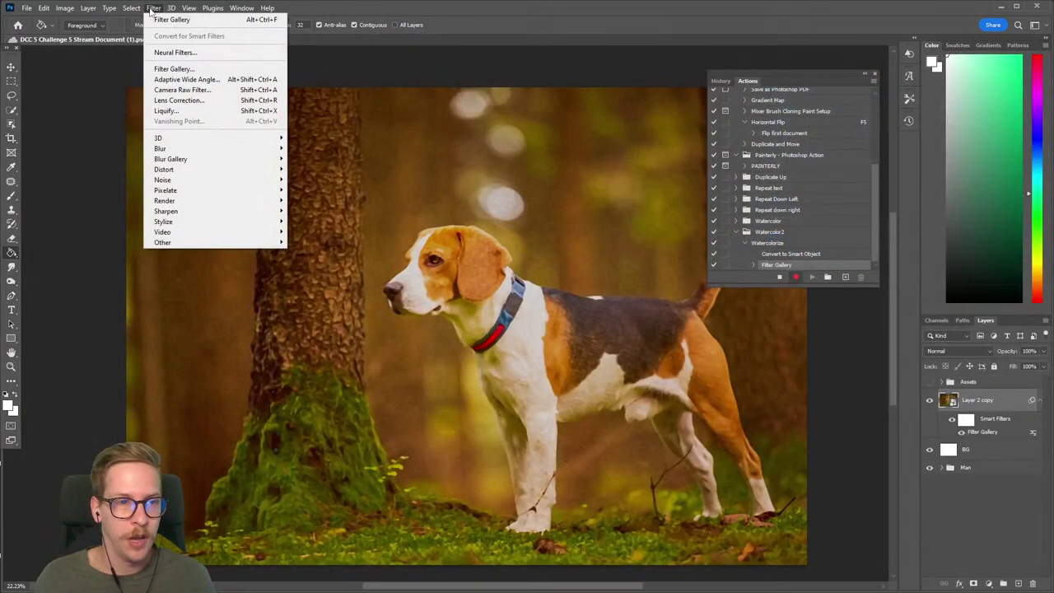
pyautogui.click(182, 71)
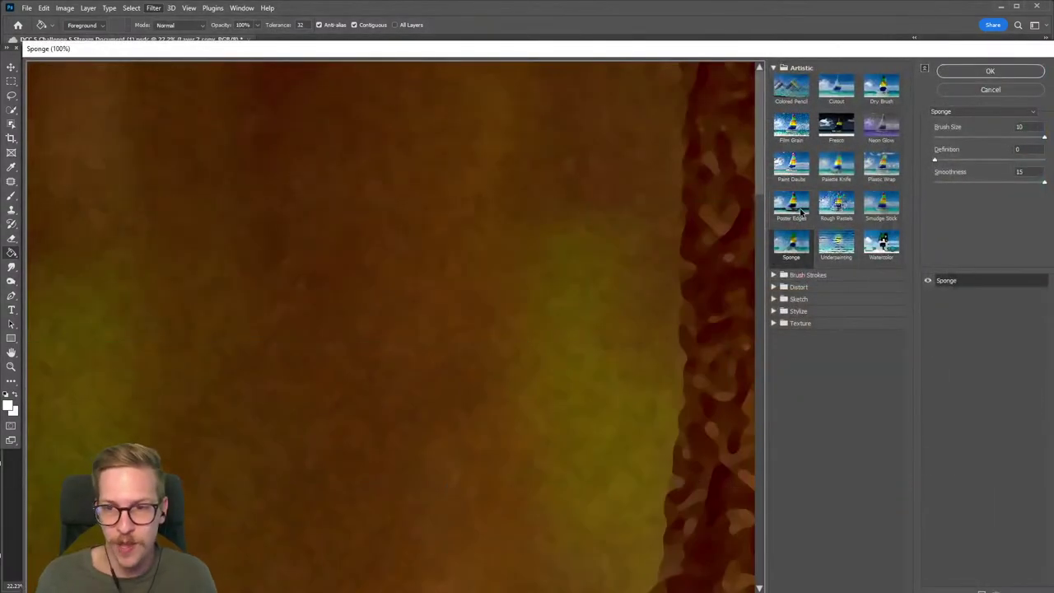
pyautogui.click(837, 169)
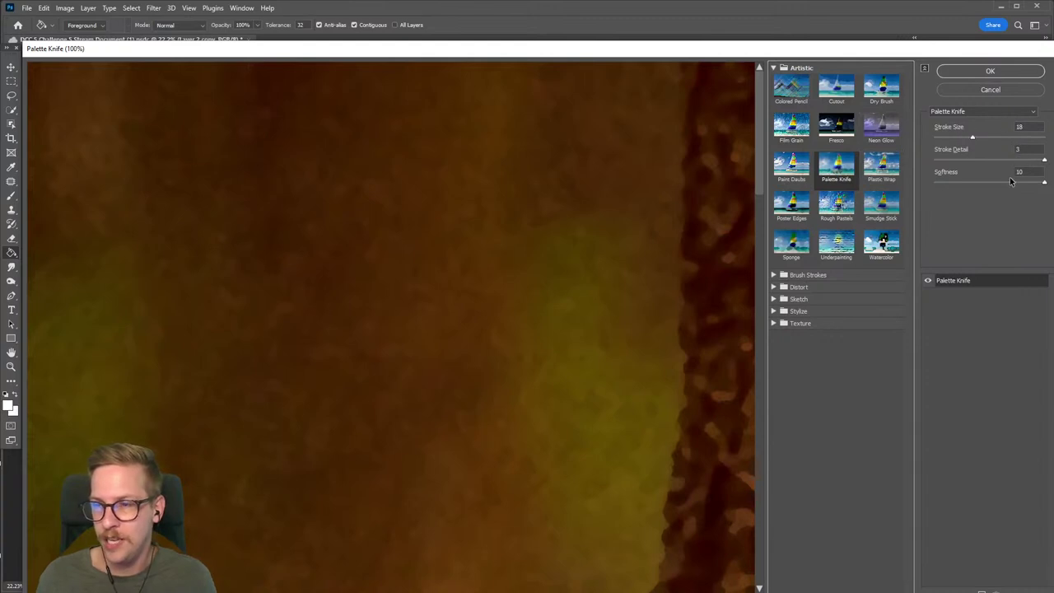
pyautogui.click(998, 74)
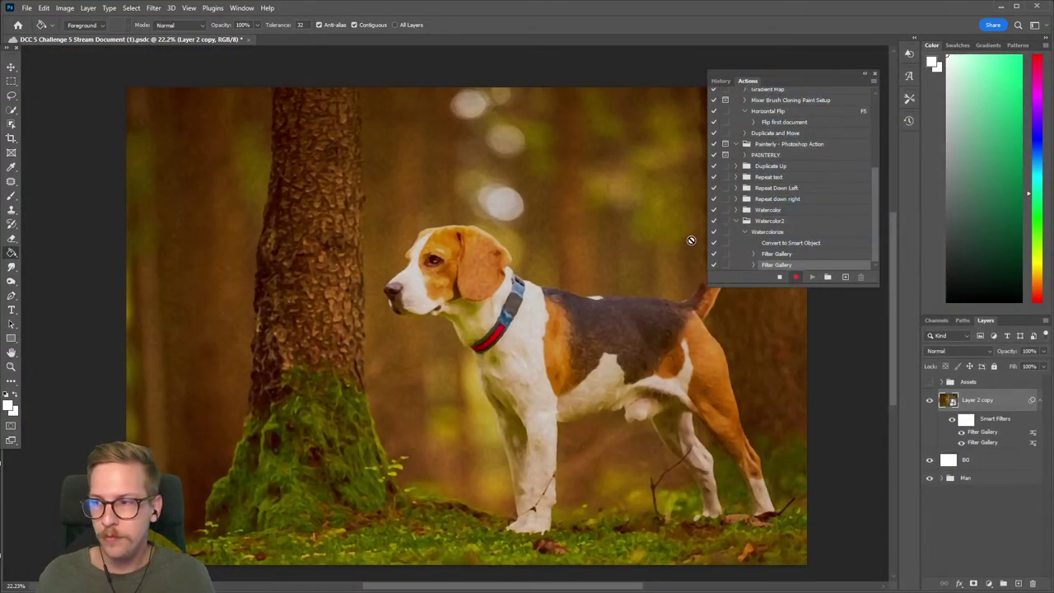
# Apply the Oil Paint filter with stylization 3.0, cleanliness 10.0, scale 0.1, bristle detail 0.0 and lighting off.
pyautogui.click(152, 8)
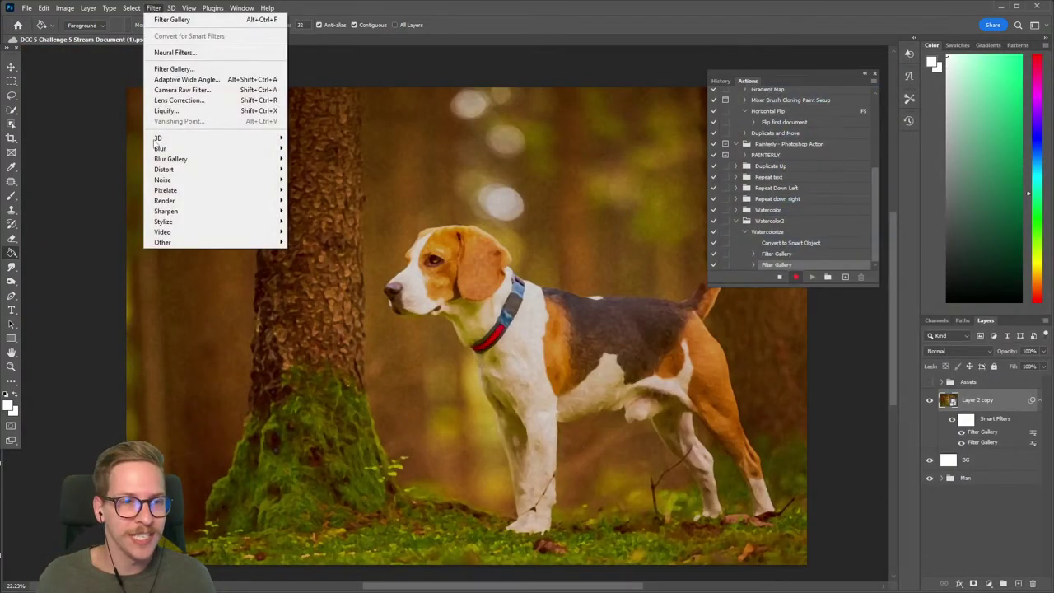
pyautogui.moveTo(187, 222)
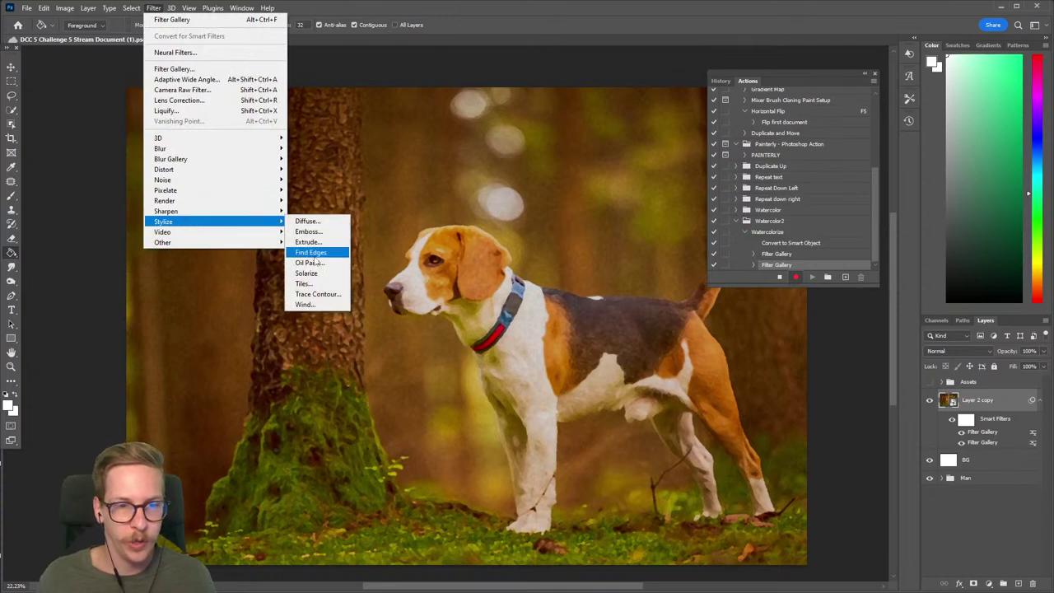
pyautogui.click(316, 263)
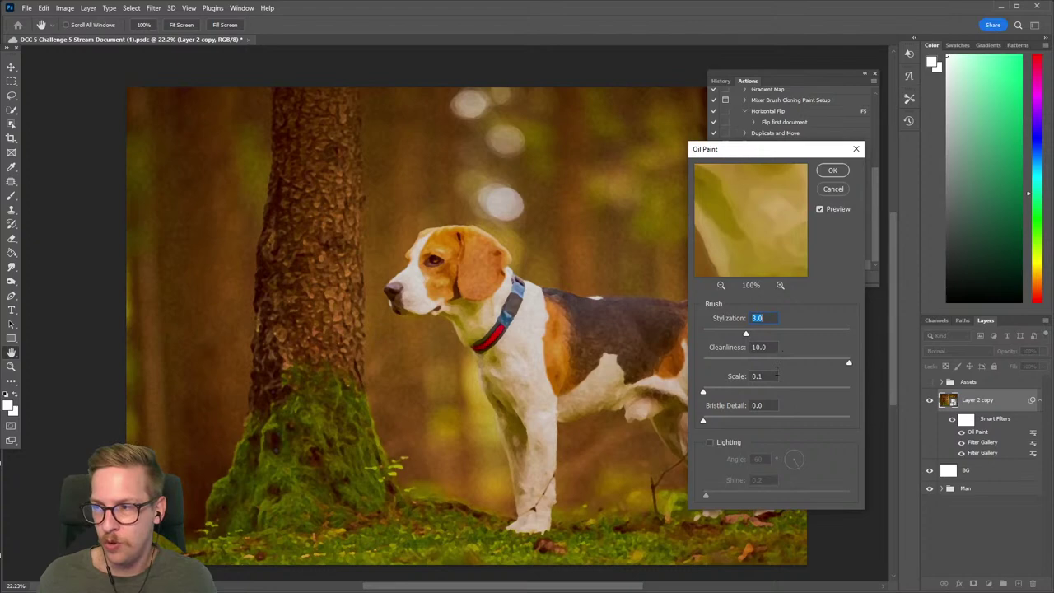
pyautogui.click(829, 170)
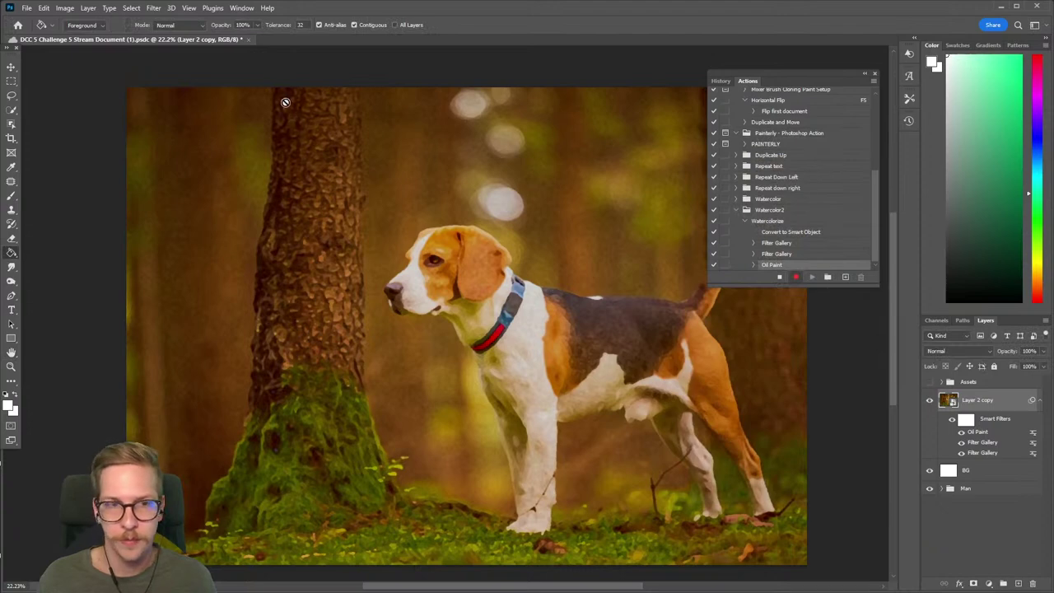
# Apply the Smart Blur filter to the beagle layer with radius 5.0, threshold 100.0, Low quality and Normal mode.
pyautogui.click(154, 7)
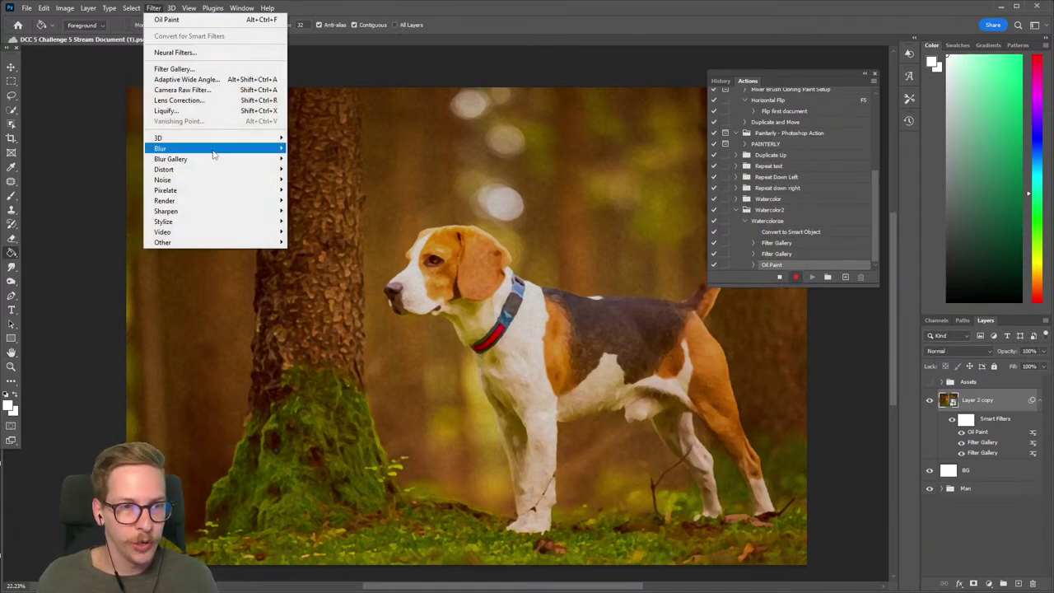
pyautogui.moveTo(212, 151)
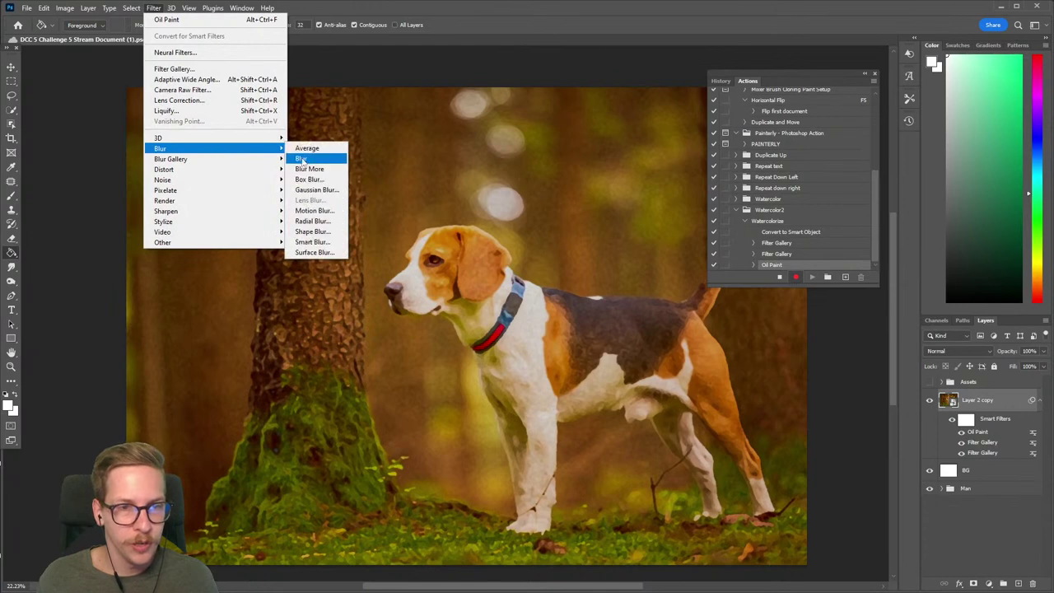
pyautogui.click(321, 241)
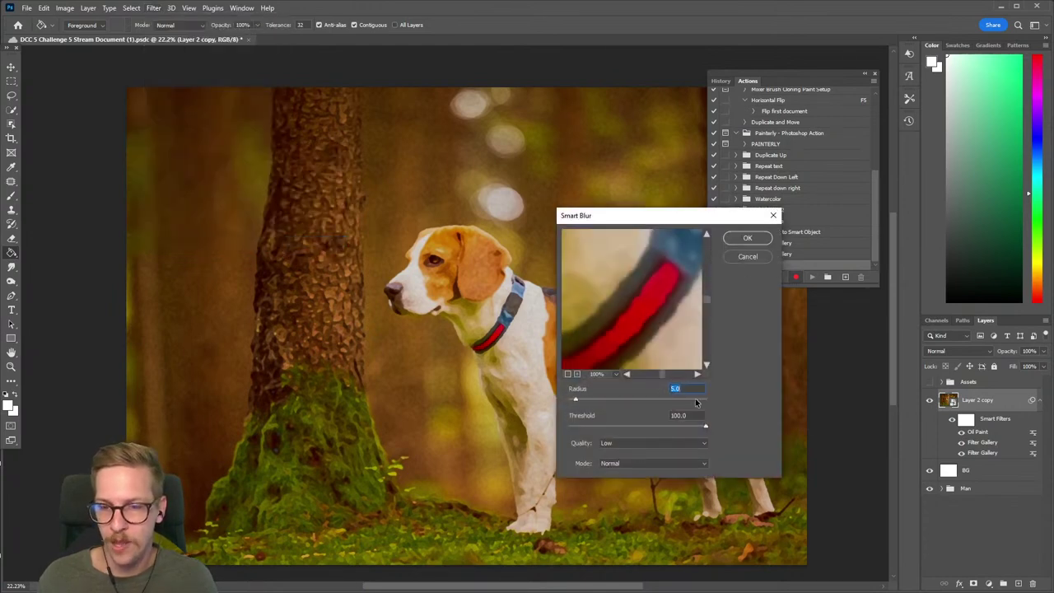
pyautogui.click(748, 239)
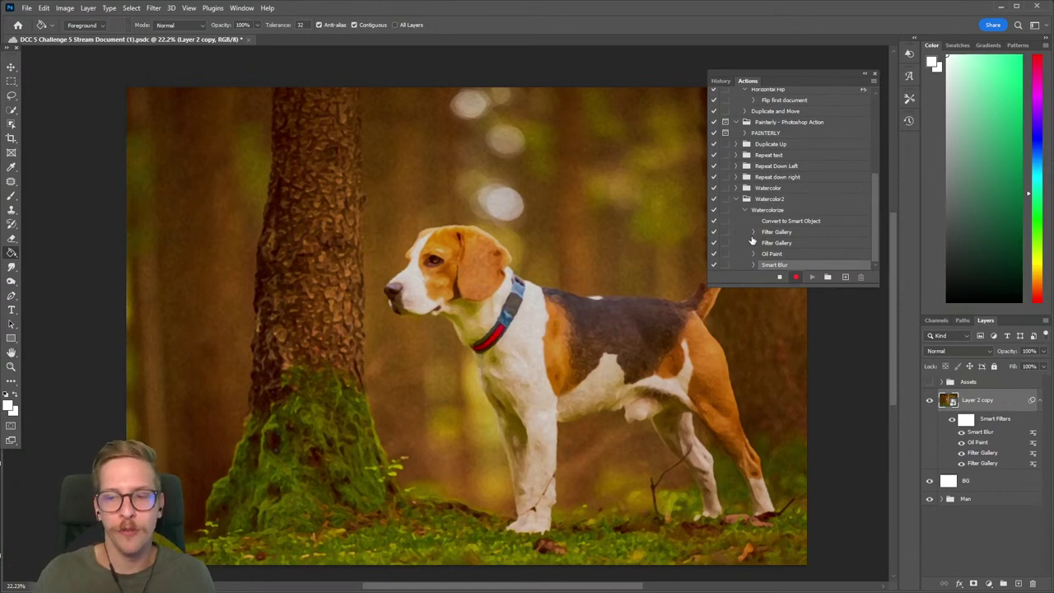
# Apply the Find Edges filter to the beagle layer and set its blending mode to Multiply at 100% opacity.
pyautogui.click(151, 9)
pyautogui.moveTo(185, 221)
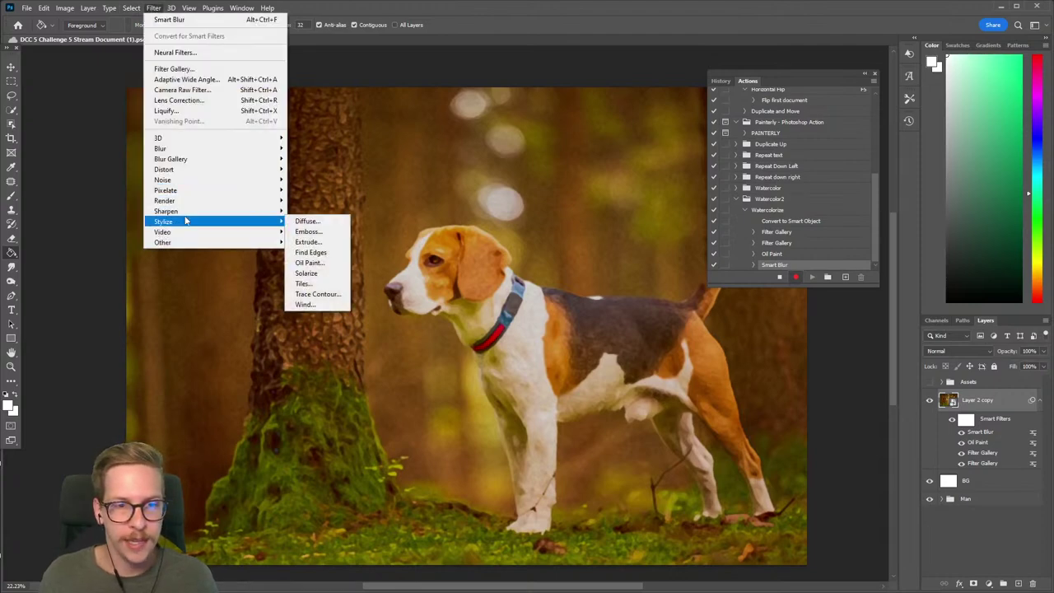
pyautogui.click(321, 255)
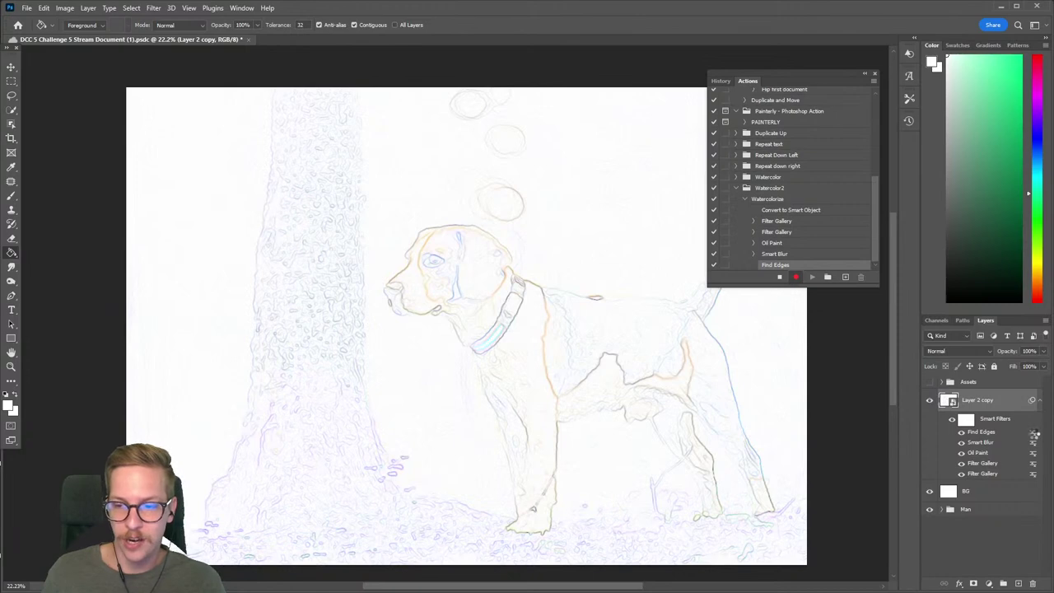
pyautogui.doubleClick(1034, 434)
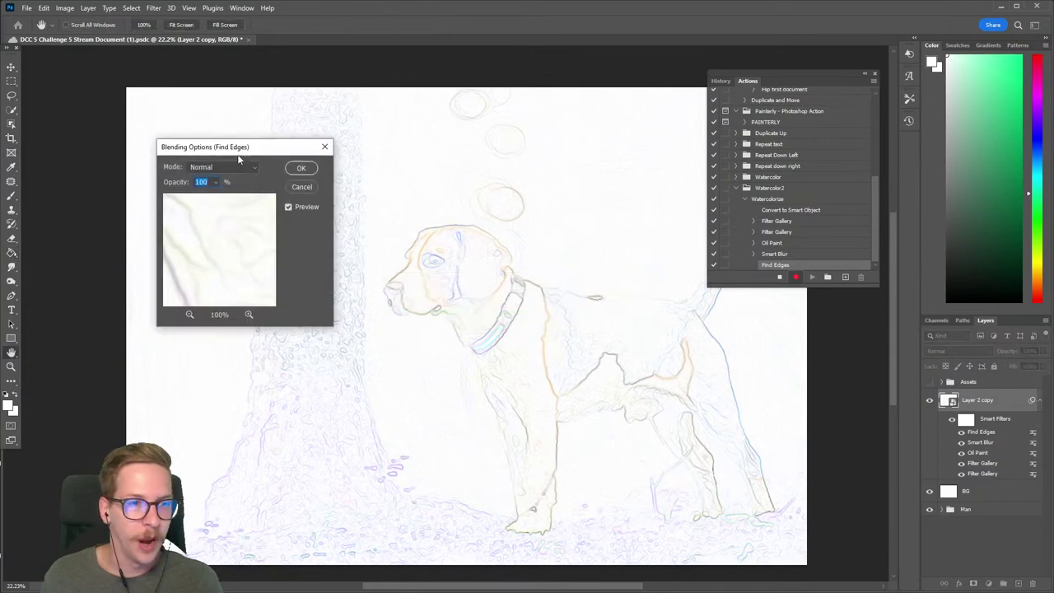
pyautogui.click(225, 168)
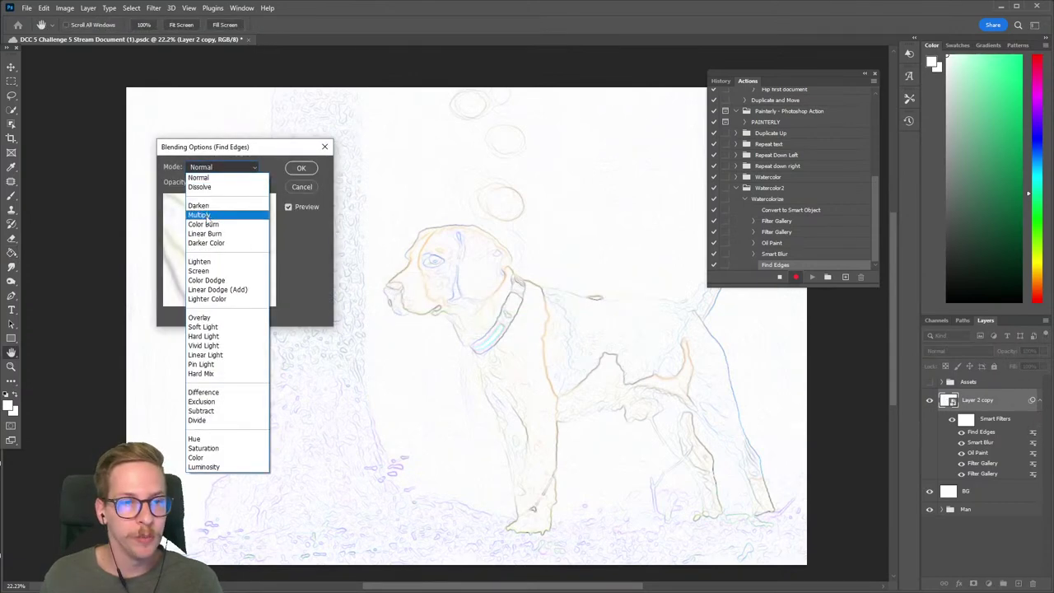
pyautogui.click(208, 212)
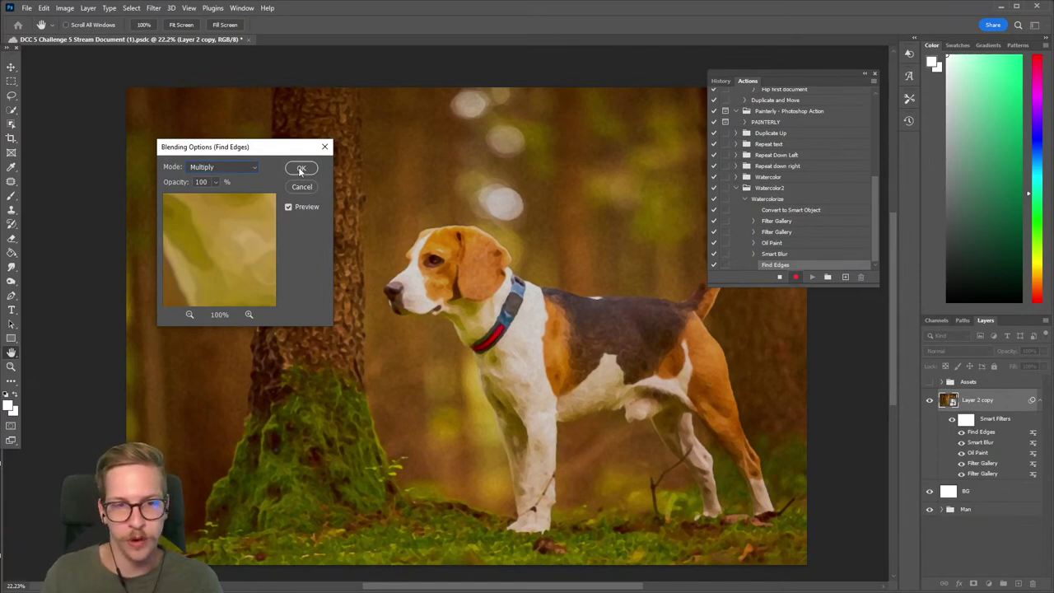
pyautogui.click(301, 169)
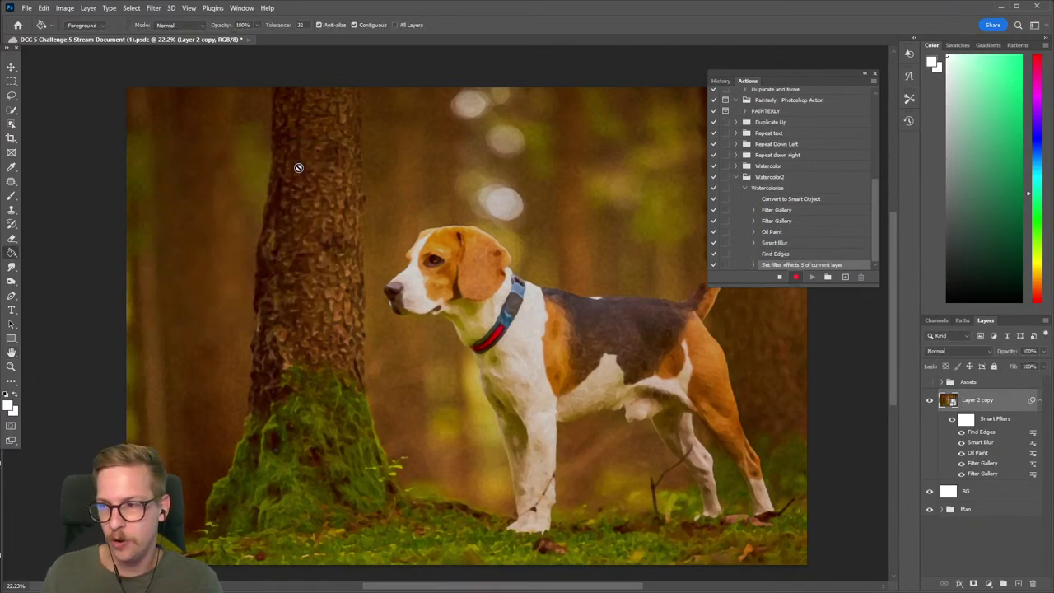
# Stop recording the Watercolorize action and collapse its list of recorded commands.
pyautogui.click(780, 278)
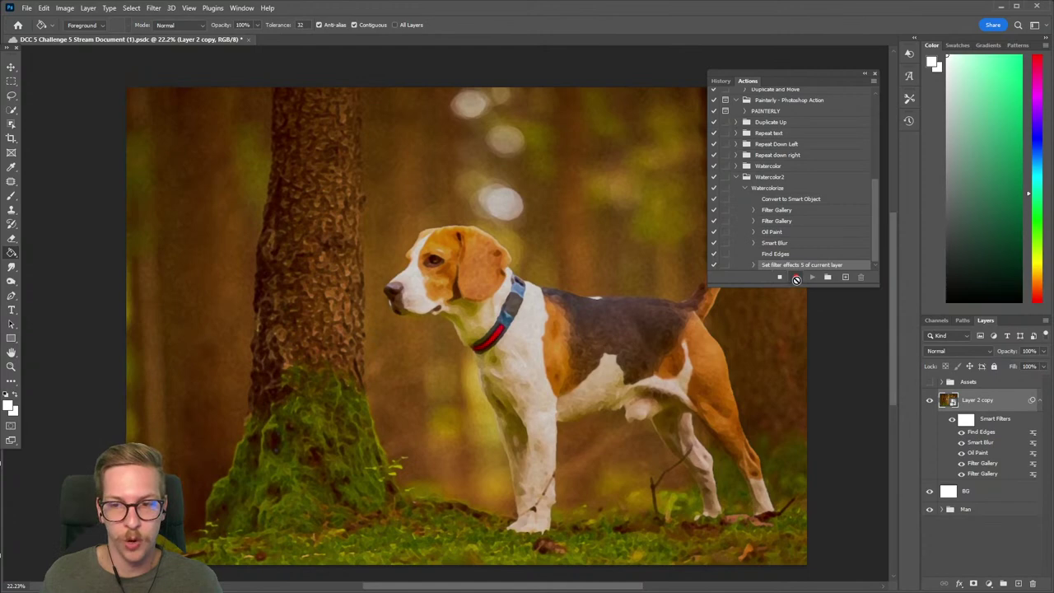
pyautogui.click(797, 279)
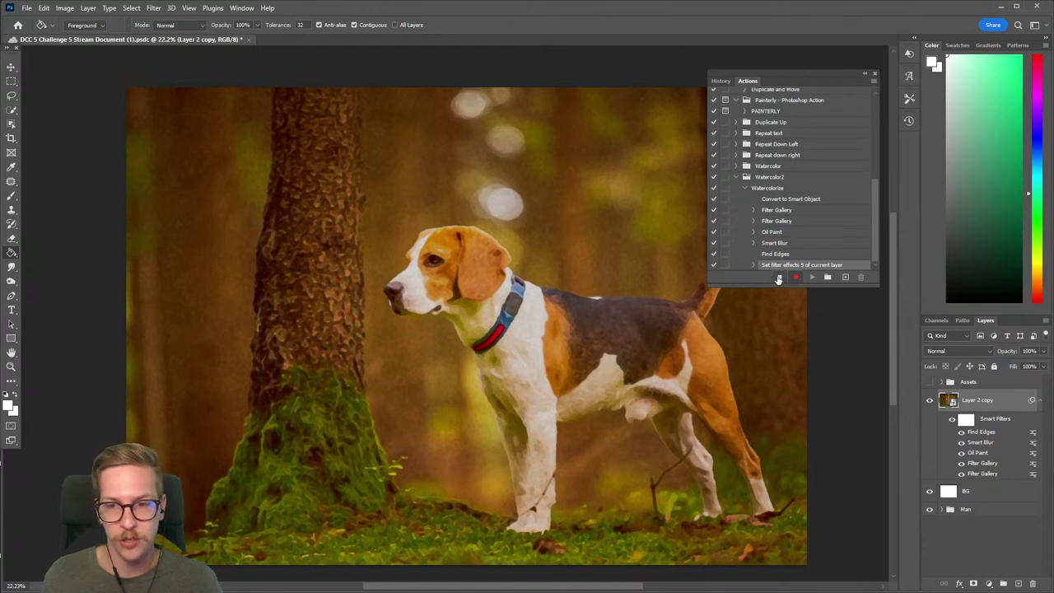
pyautogui.click(779, 279)
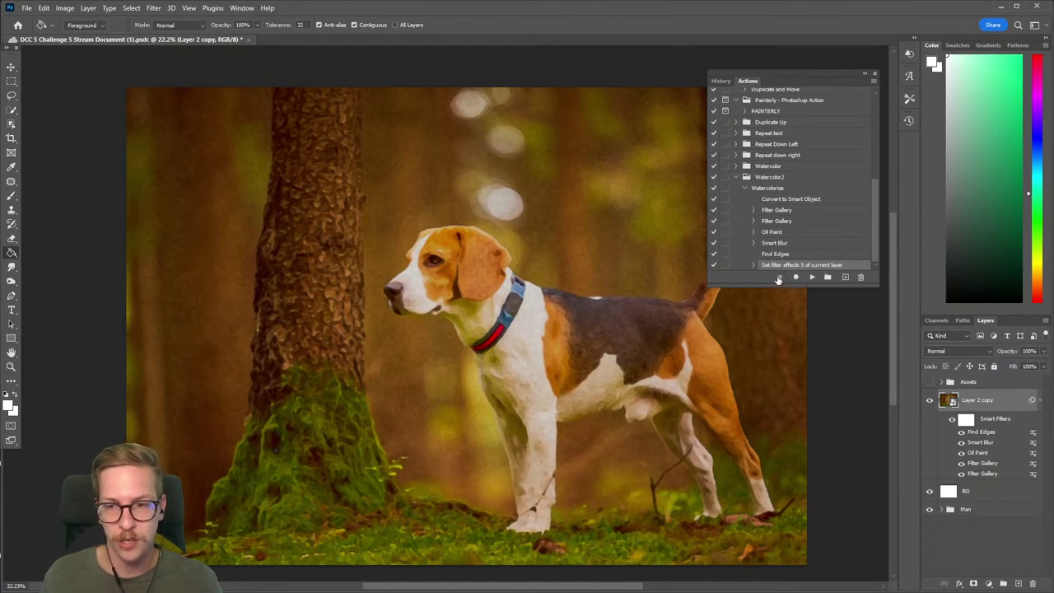
pyautogui.click(745, 189)
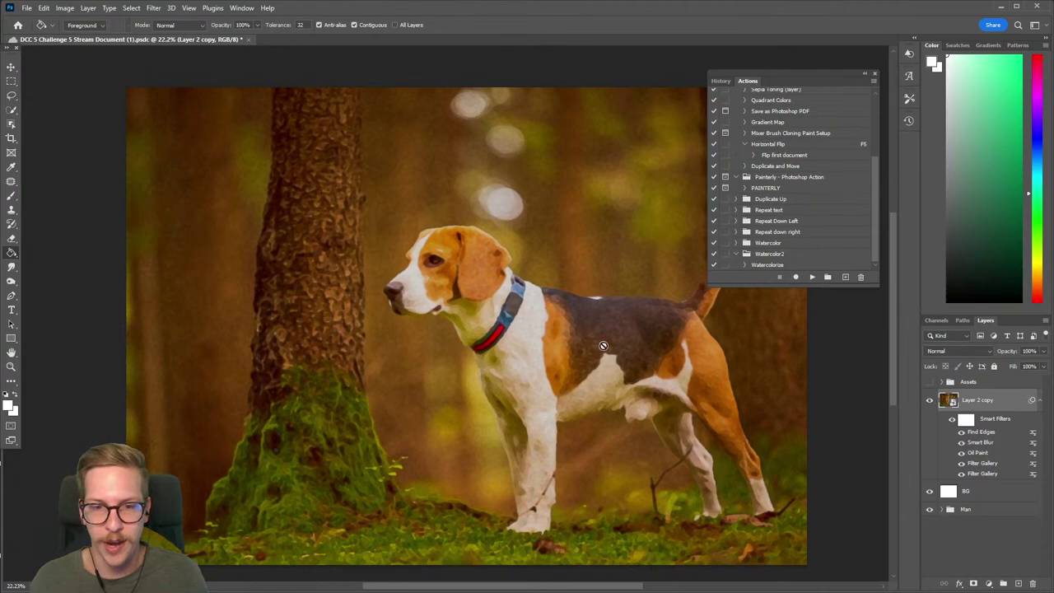
pyautogui.moveTo(619, 318); pyautogui.dragTo(544, 311)
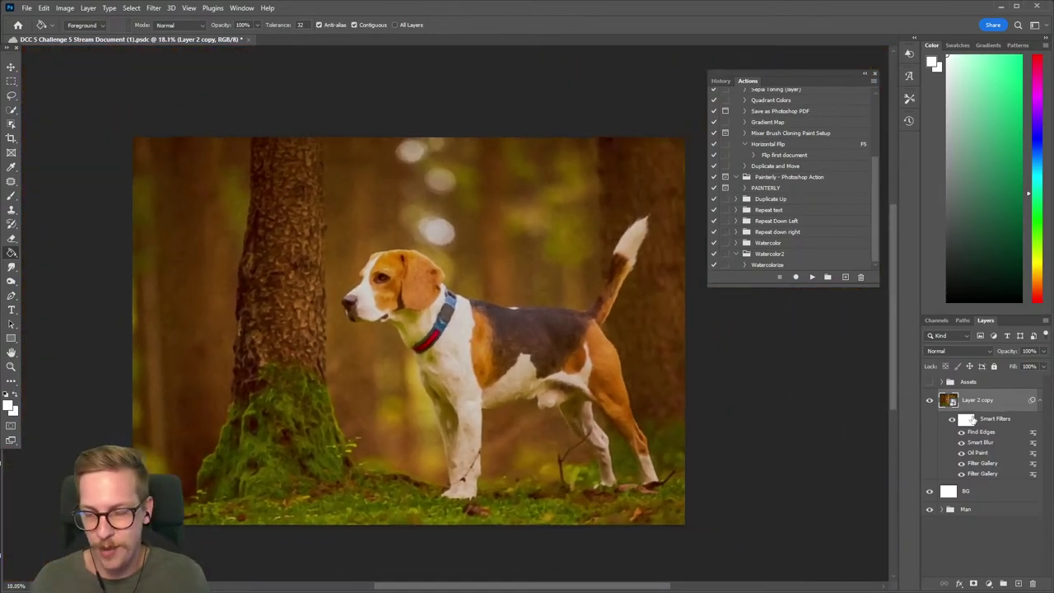
# Save the document and hide the filtered beagle layer, Layer 2 copy.
pyautogui.hotkey('ctrl', 's')
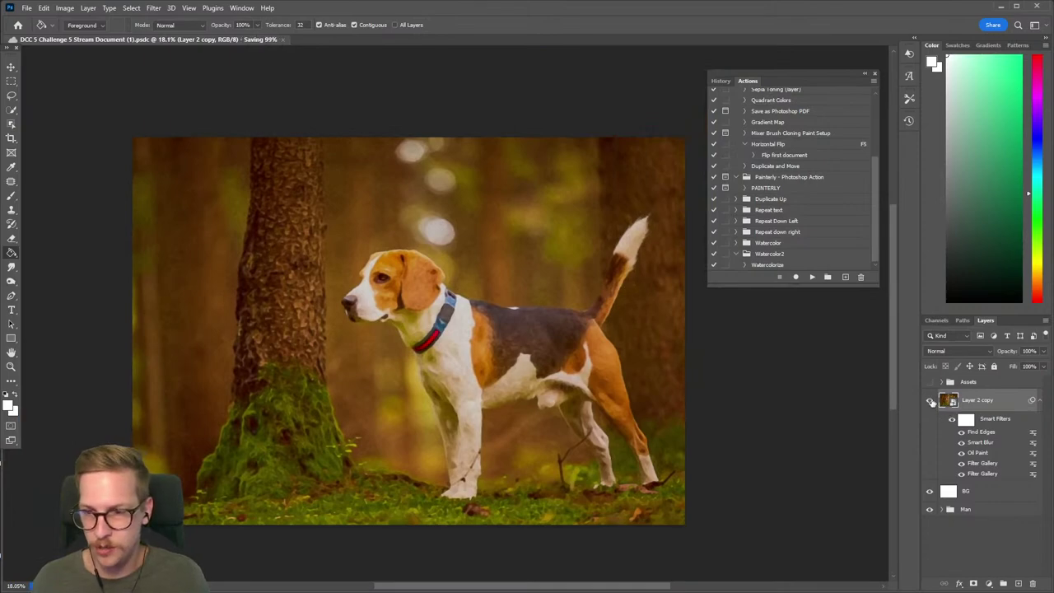
pyautogui.click(930, 400)
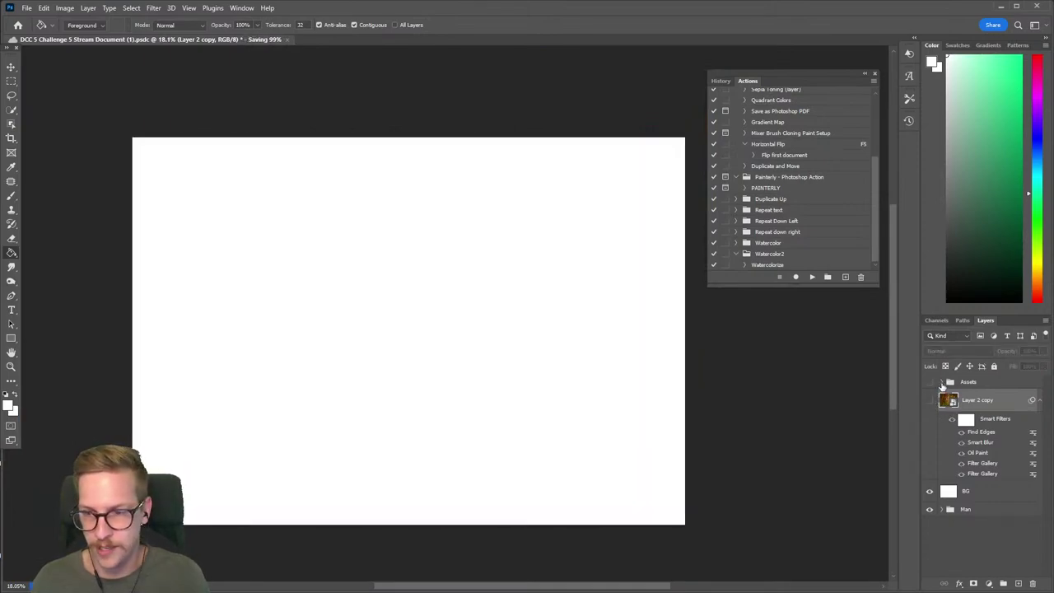
# Duplicate Layer 1, the photo of the woman with headphones, and move the copy out of the Assets group to above Layer 2 copy.
pyautogui.click(943, 384)
pyautogui.click(979, 490)
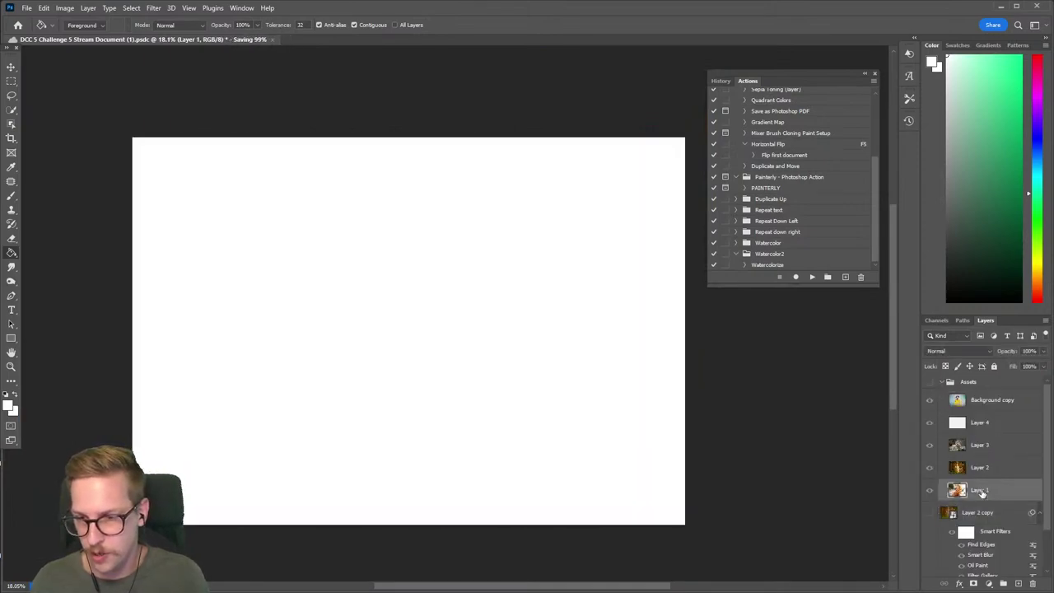
pyautogui.hotkey('ctrl', 'j')
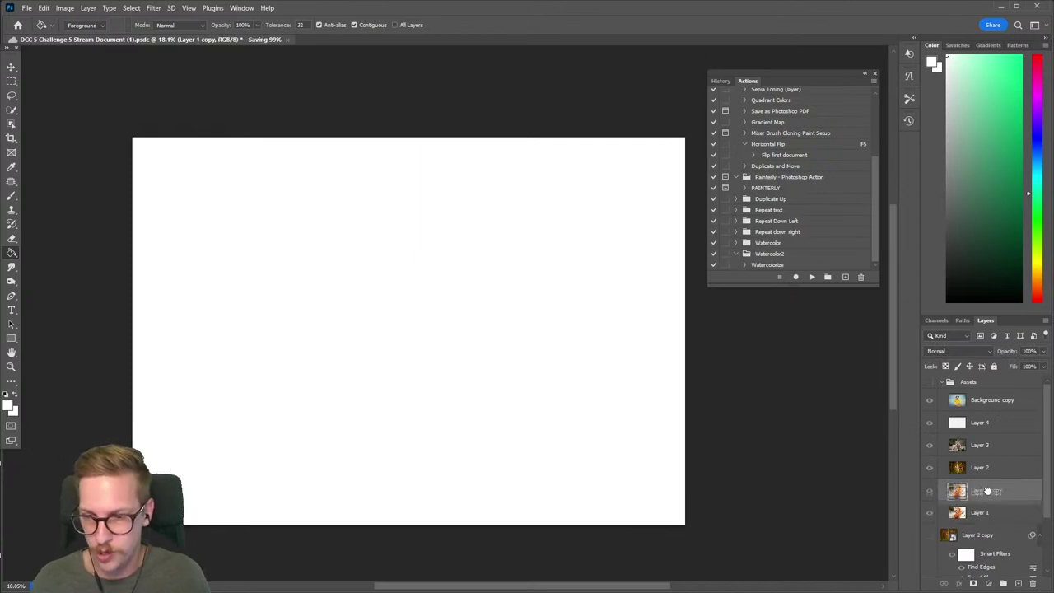
pyautogui.click(943, 383)
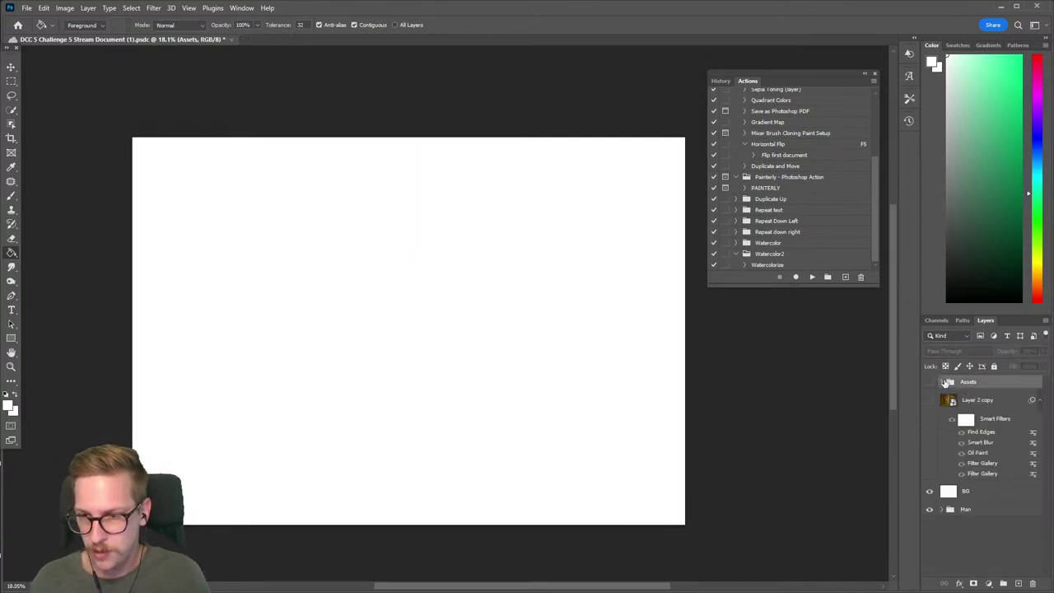
pyautogui.click(943, 383)
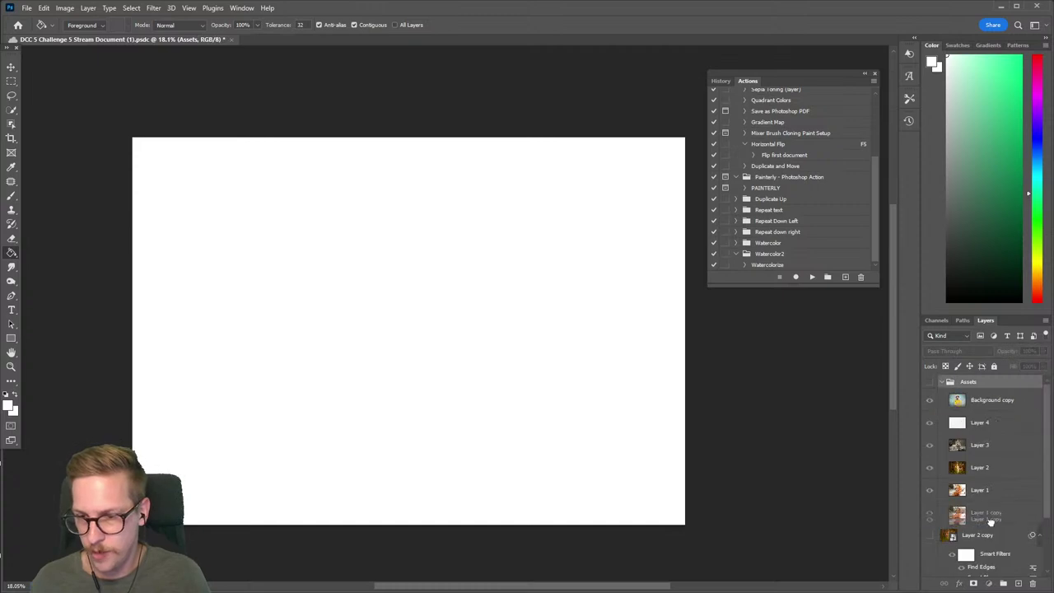
pyautogui.click(984, 512)
pyautogui.click(943, 384)
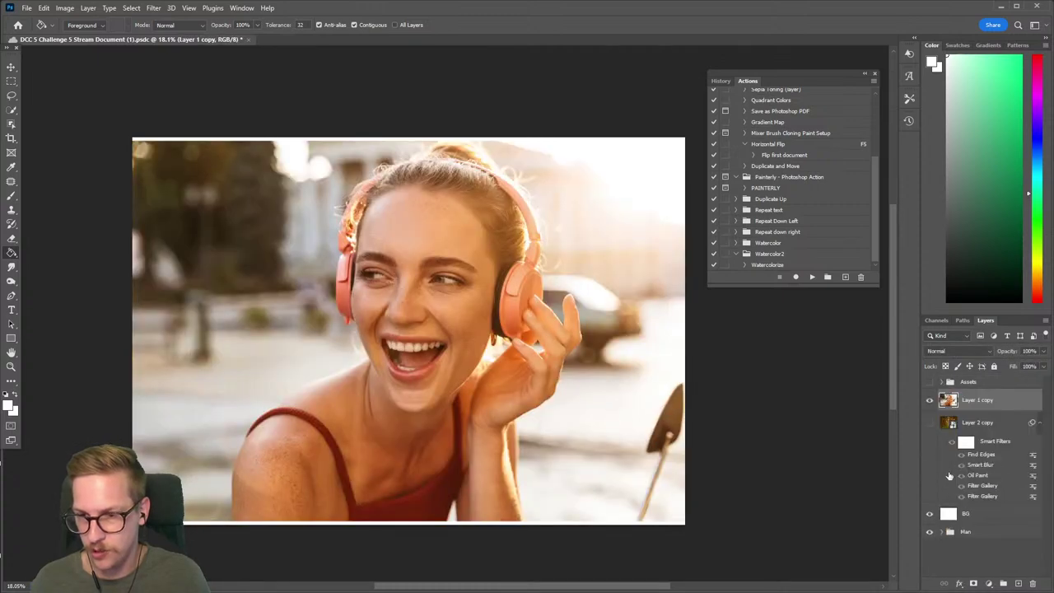
# Play the Watercolorize action on the headphones photo copy and inspect the filtered result up close.
pyautogui.click(779, 265)
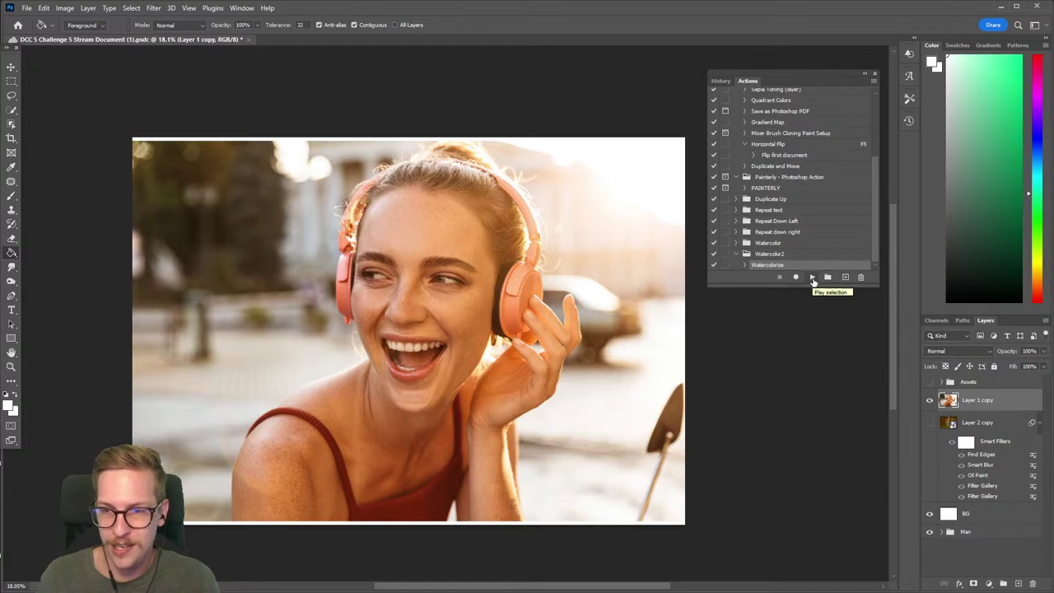
pyautogui.click(812, 279)
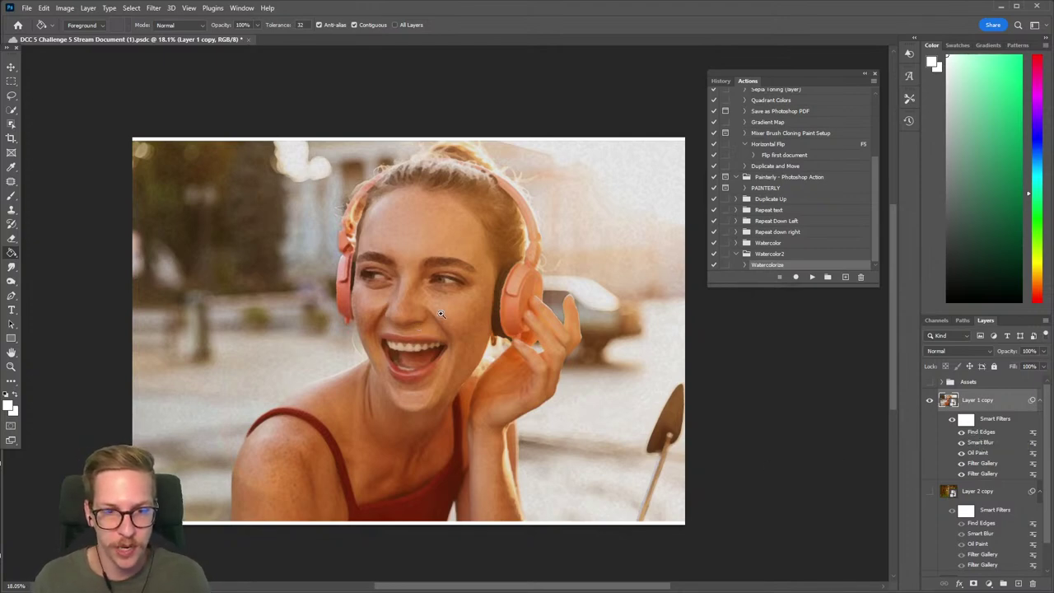
pyautogui.scroll(5, 451, 307)
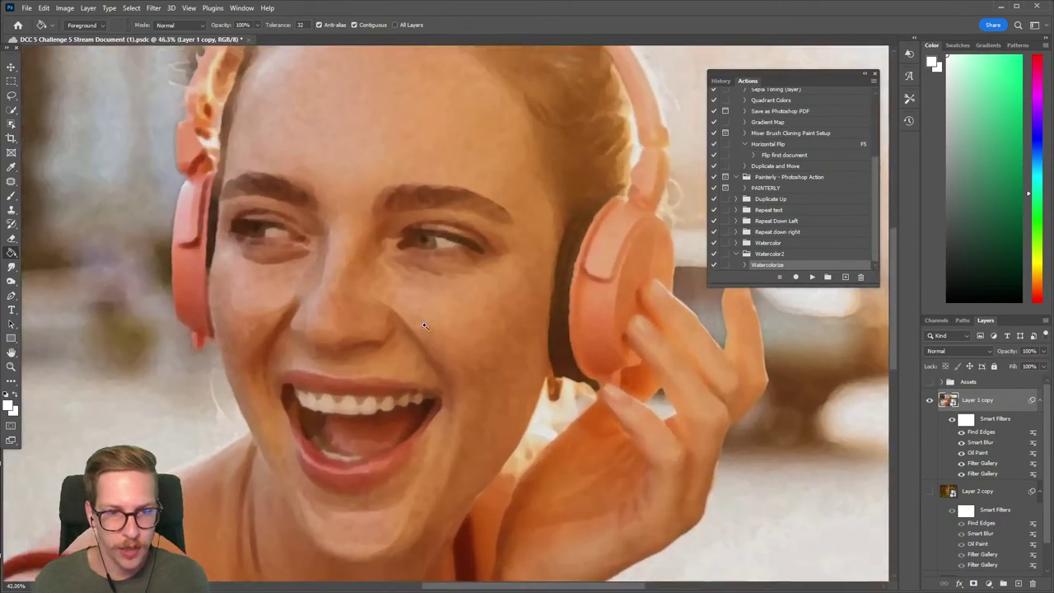
pyautogui.scroll(-5, 413, 334)
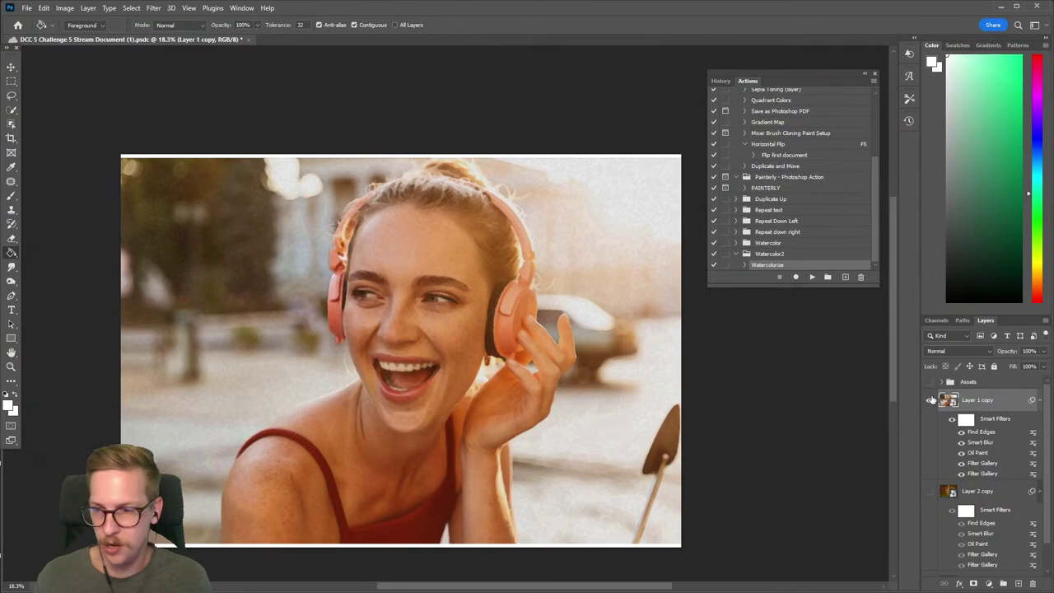
pyautogui.click(931, 400)
pyautogui.click(931, 401)
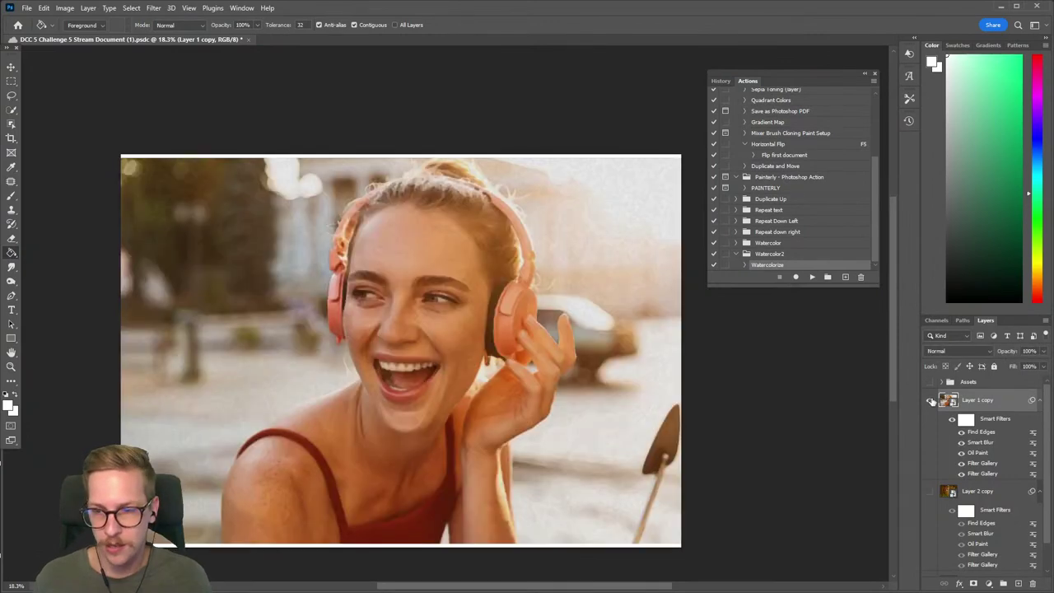
# Hide Layer 1 copy and the white BG layer above the Man group to reveal the man's portrait.
pyautogui.click(932, 400)
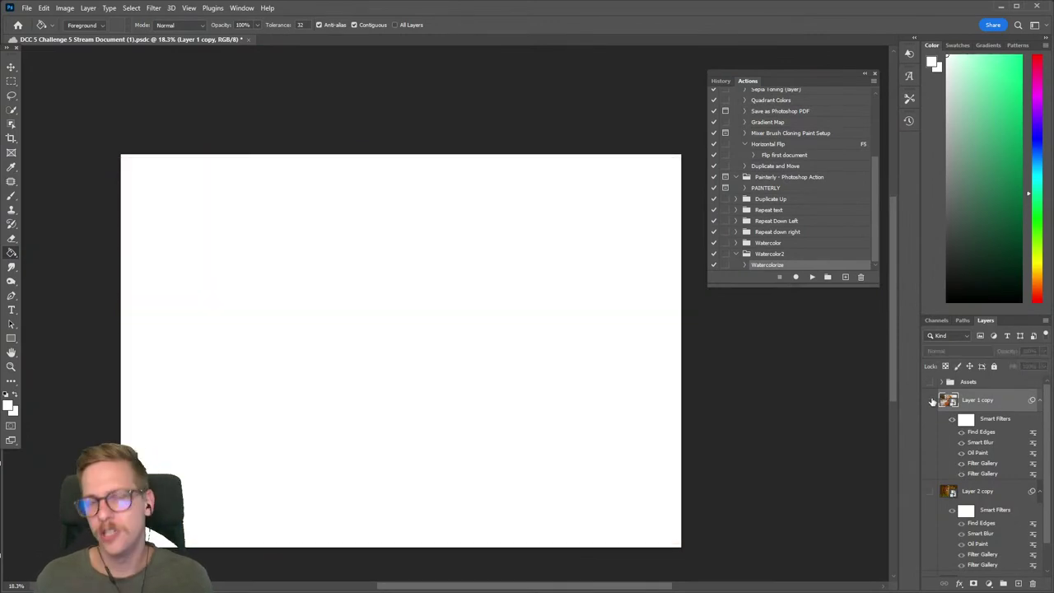
pyautogui.scroll(-1, 945, 454)
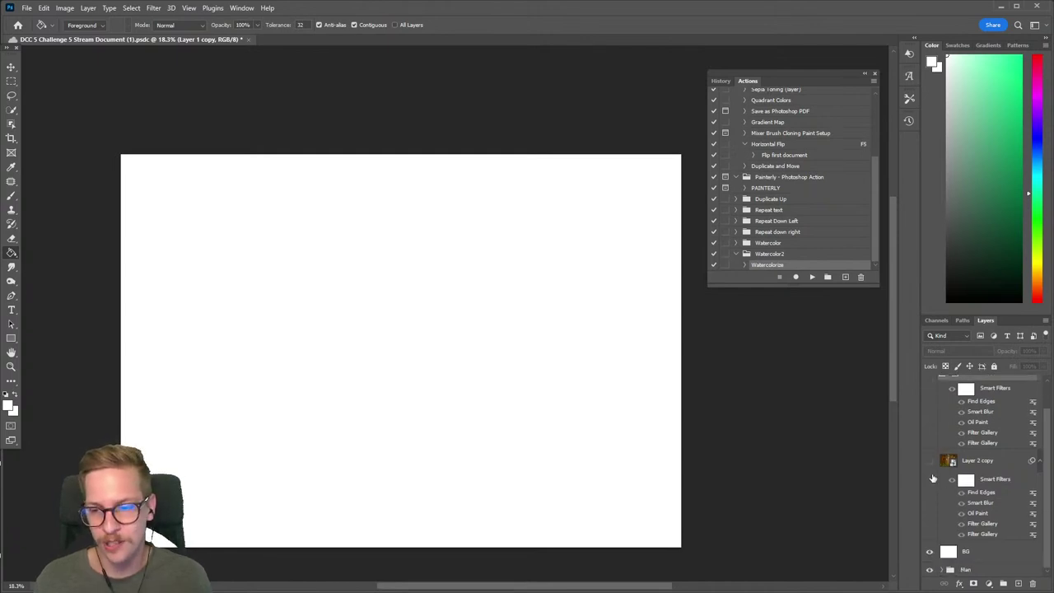
pyautogui.click(931, 553)
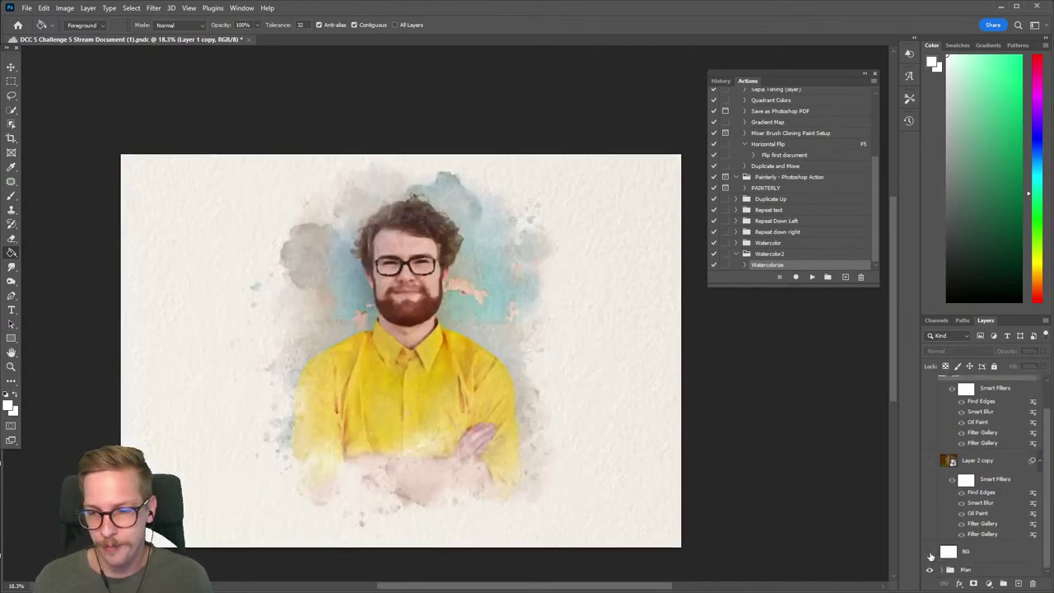
# Expand the Man group and hide its Color Lookup 1 and Levels 1 adjustment layers.
pyautogui.scroll(2, 489, 284)
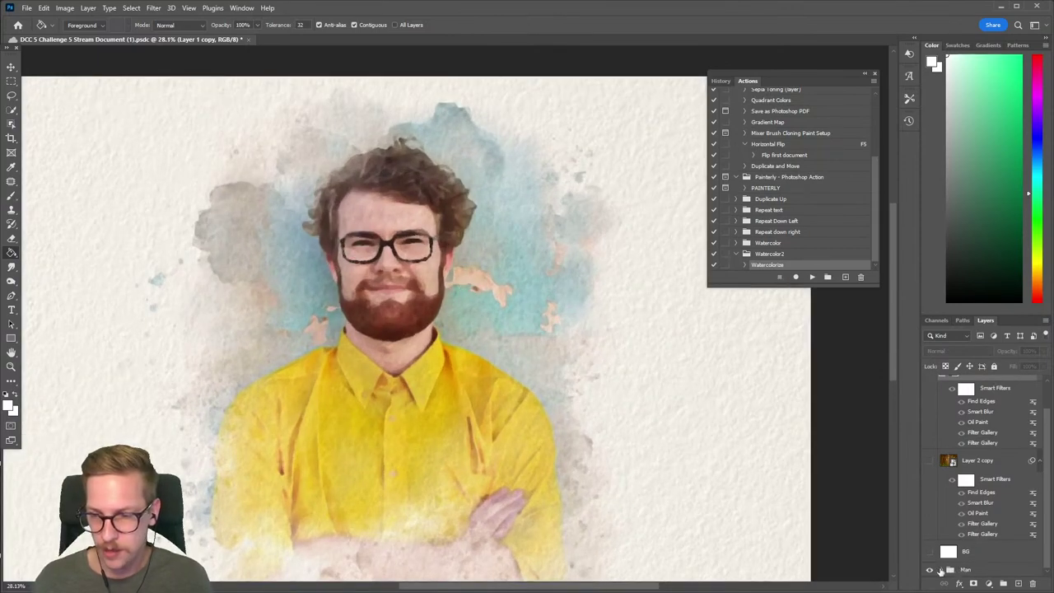
pyautogui.click(950, 570)
pyautogui.scroll(-3, 959, 527)
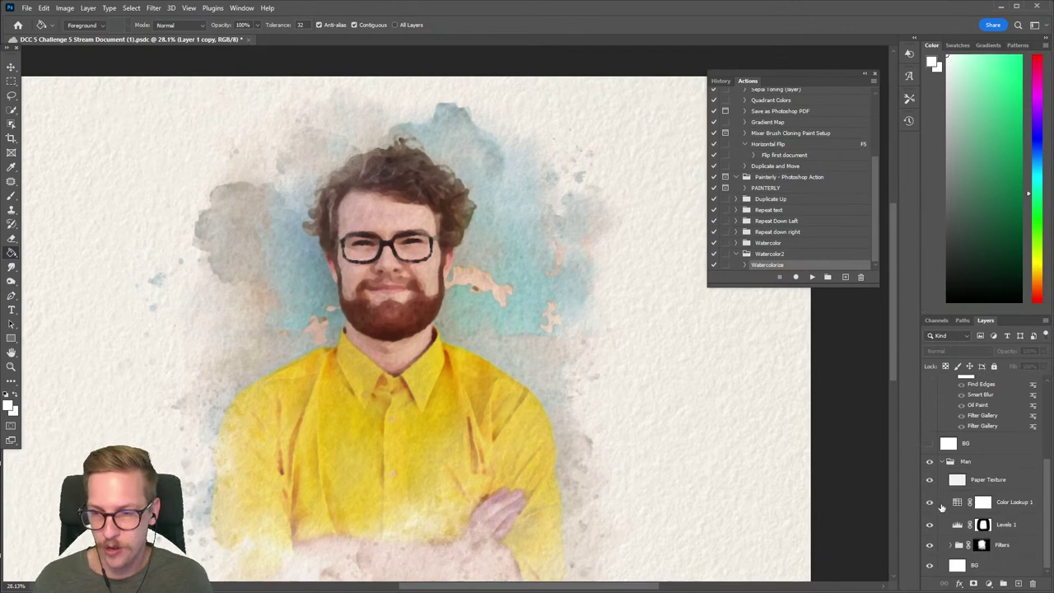
pyautogui.click(929, 525)
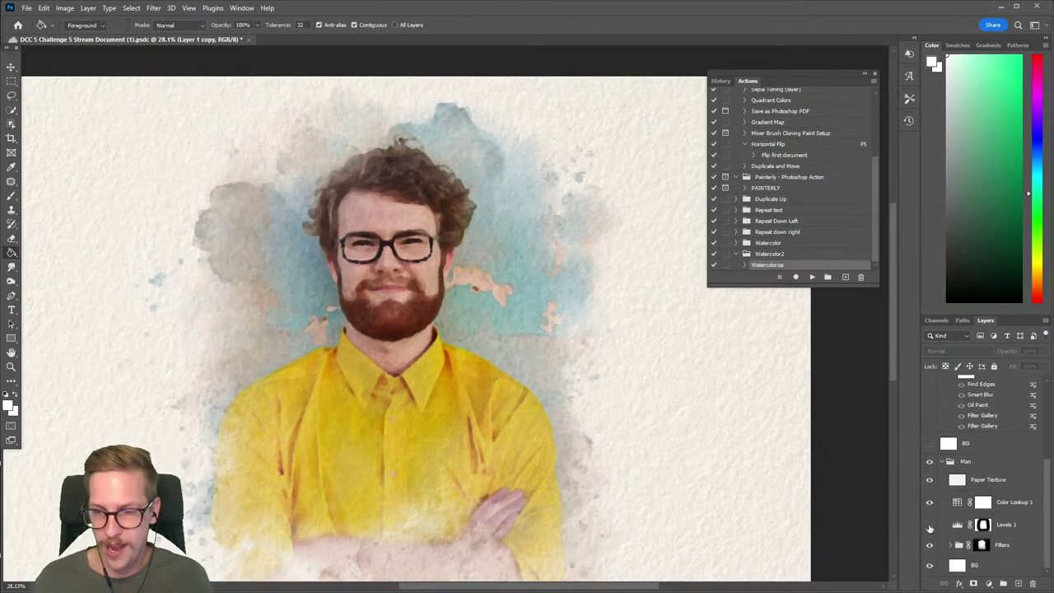
pyautogui.click(929, 526)
pyautogui.moveTo(662, 427); pyautogui.dragTo(708, 362)
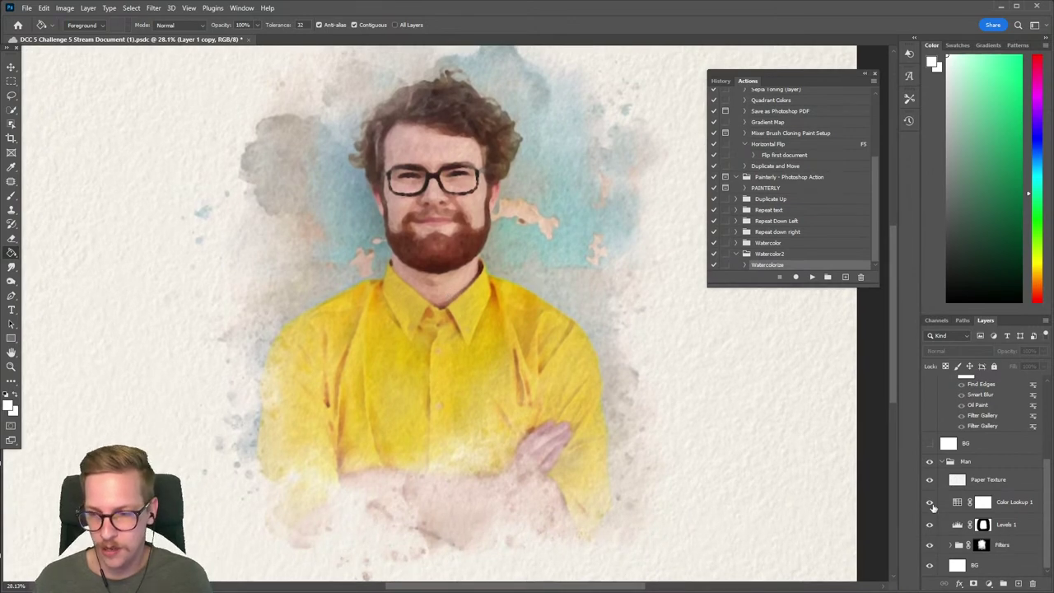
pyautogui.click(929, 526)
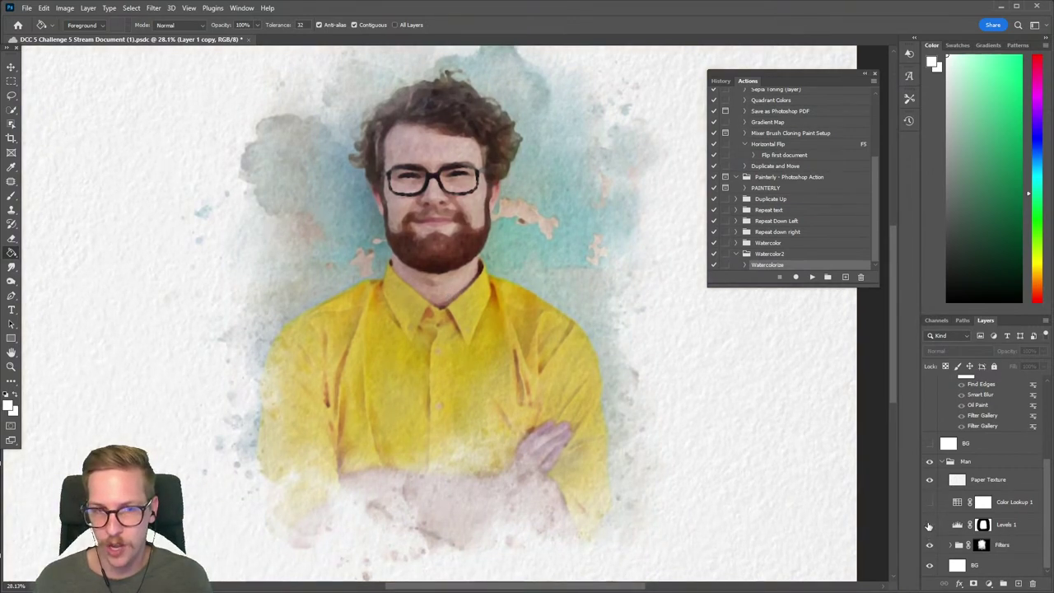
# Create a new layer named Paint directly above the Filters group.
pyautogui.click(1012, 547)
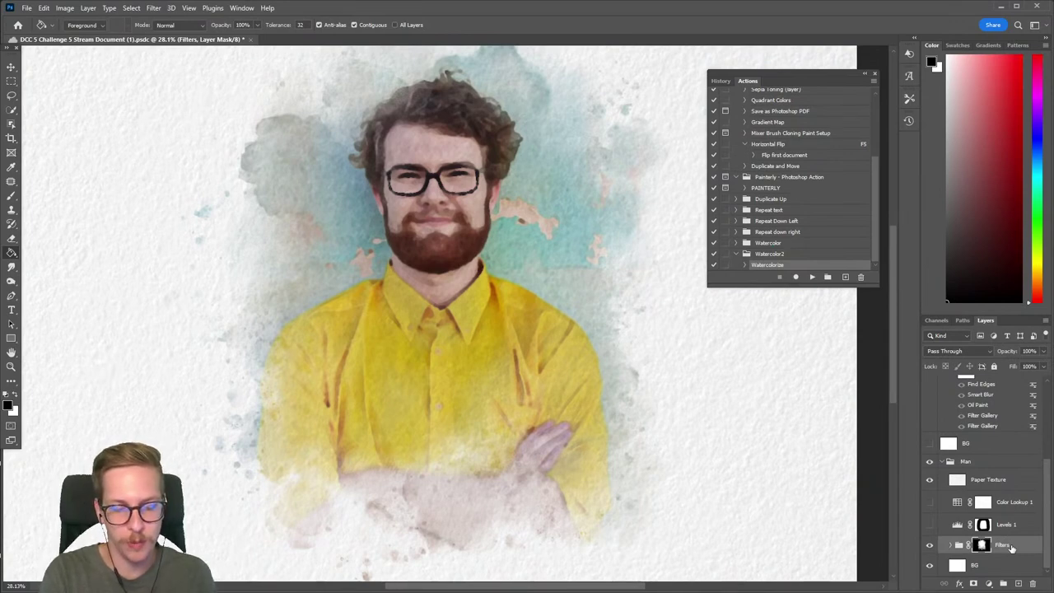
pyautogui.hotkey('ctrl', 'shift', 'n')
pyautogui.write('Paint')
pyautogui.press('Return')
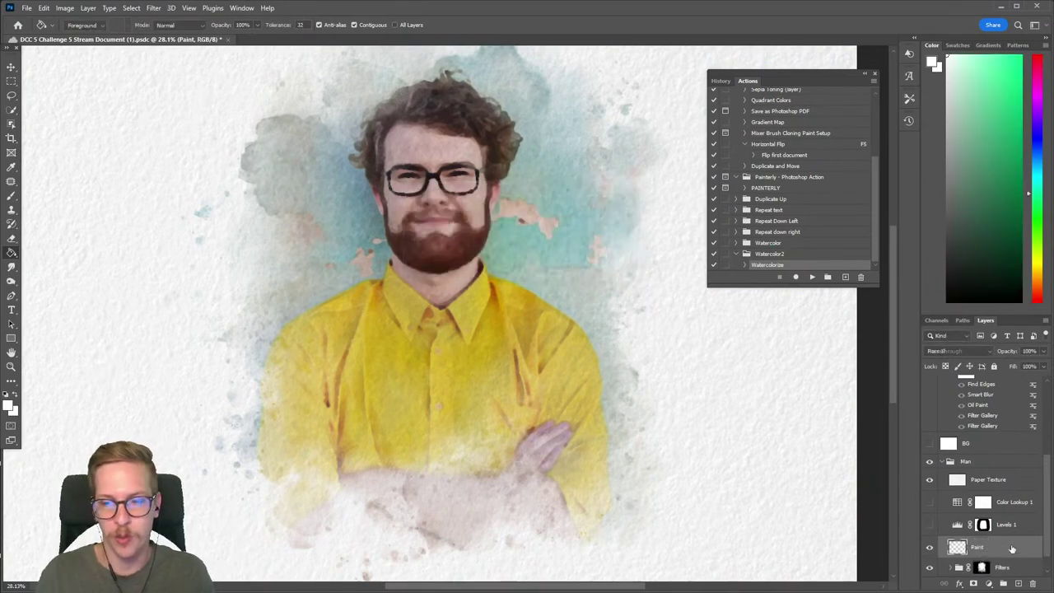
# Choose the Kyle's Real Watercolor - 500 brush at 500 px for painting on the Paint layer.
pyautogui.scroll(-1, 393, 283)
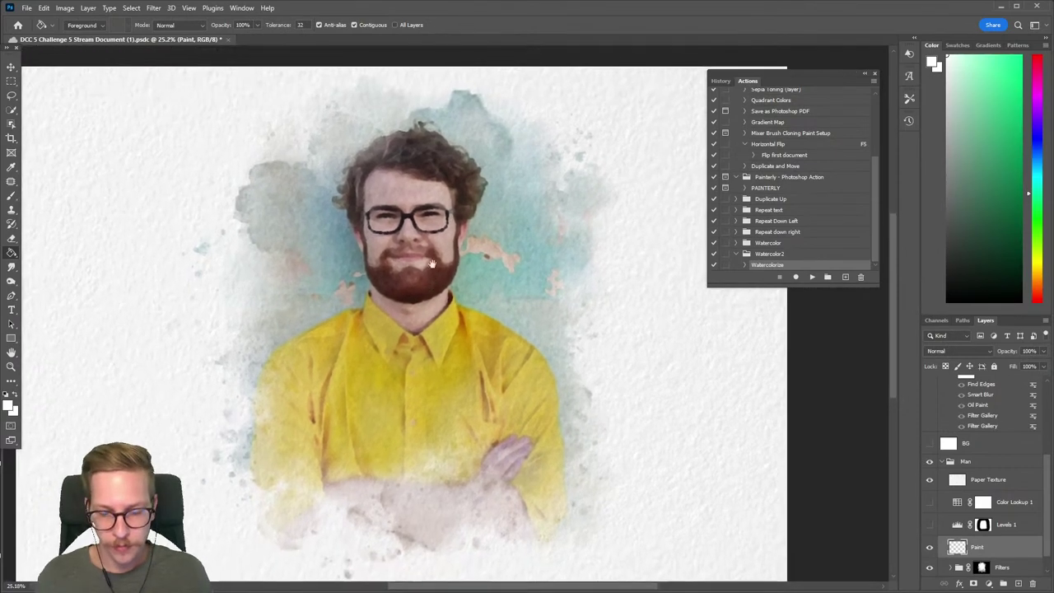
pyautogui.press('b')
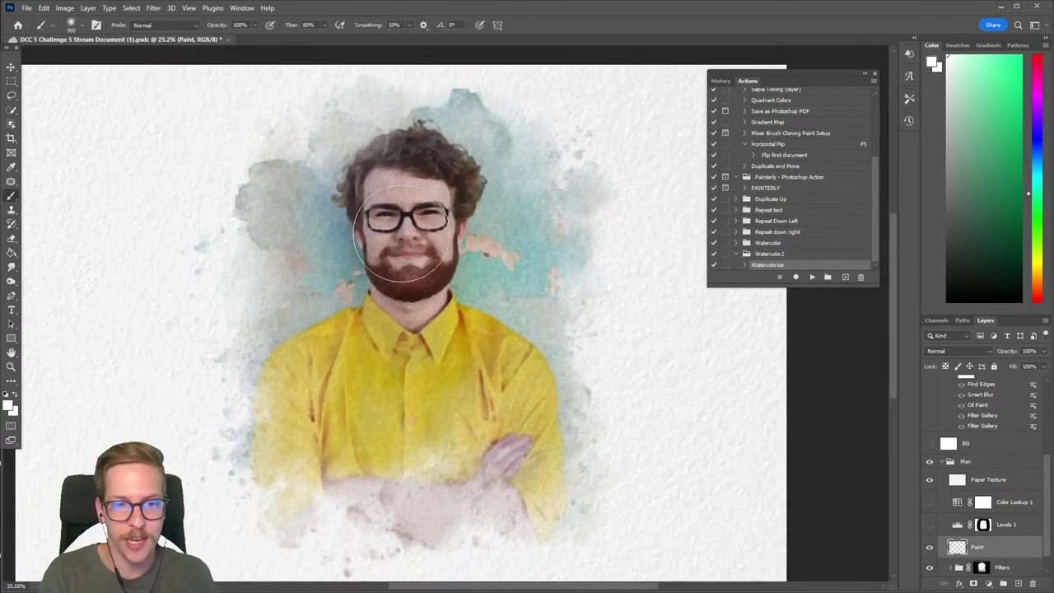
pyautogui.rightClick(399, 236)
pyautogui.moveTo(743, 389)
pyautogui.mouseDown()
pyautogui.moveTo(743, 532)
pyautogui.moveTo(740, 430)
pyautogui.moveTo(728, 438)
pyautogui.mouseUp()
pyautogui.click(526, 435)
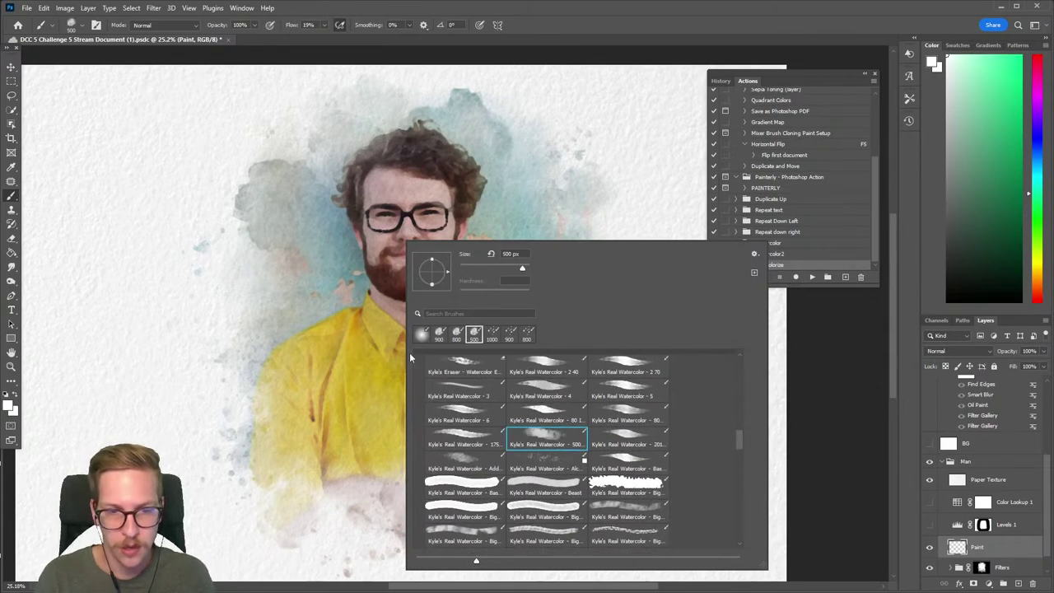
pyautogui.press('Return')
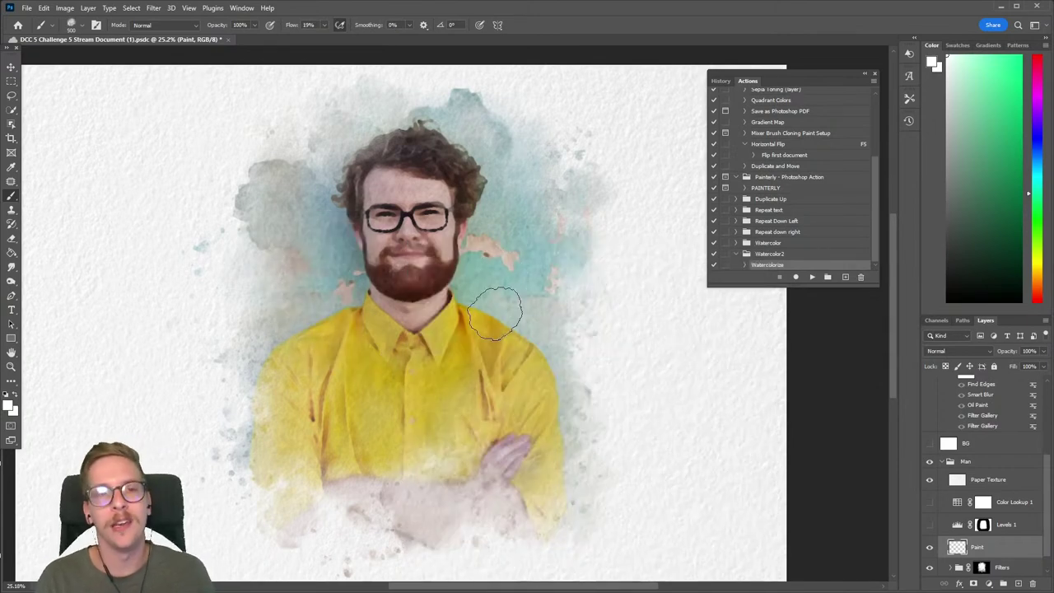
# Sample yellows from the shirt and paint over the edge of its right-hand shoulder, reducing the brush size to 175 px.
pyautogui.press('alt')
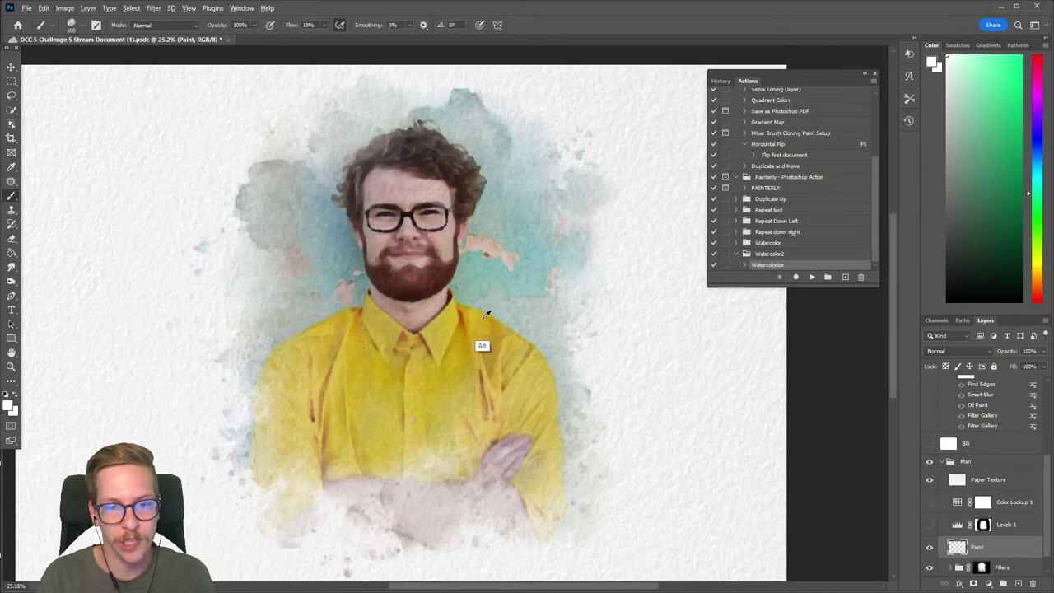
pyautogui.keyDown('alt'); pyautogui.click(492, 324); pyautogui.keyUp('alt')
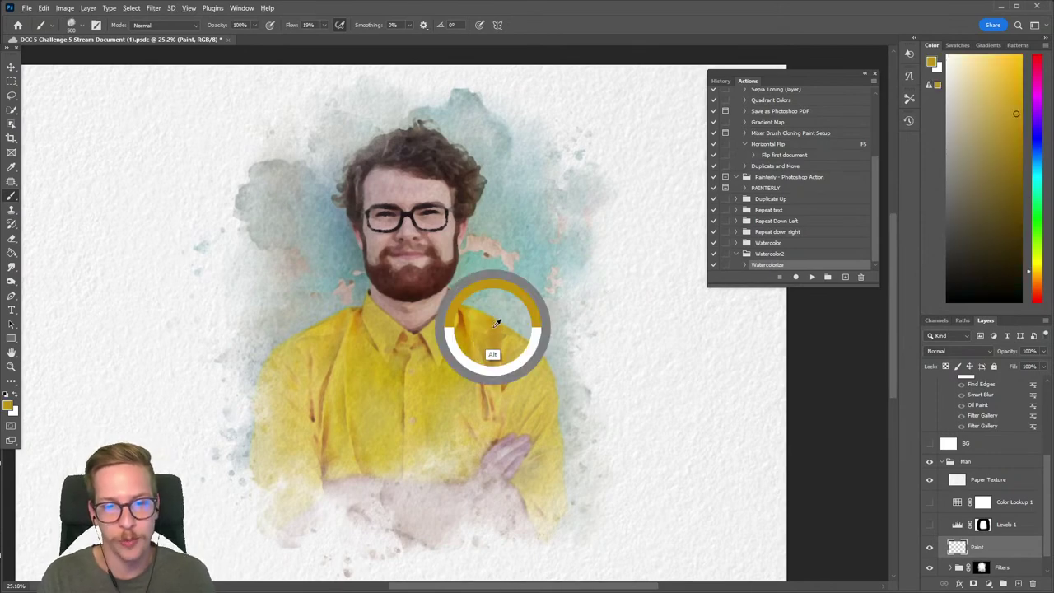
pyautogui.press('[')
pyautogui.press('[')
pyautogui.press('[')
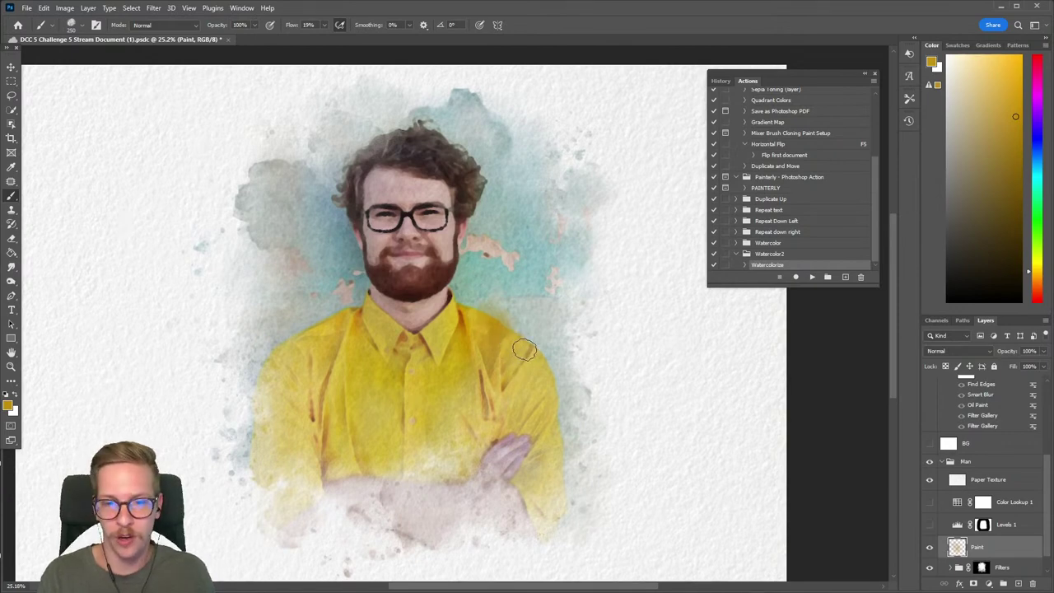
pyautogui.press('alt')
pyautogui.keyDown('alt'); pyautogui.click(474, 313); pyautogui.keyUp('alt')
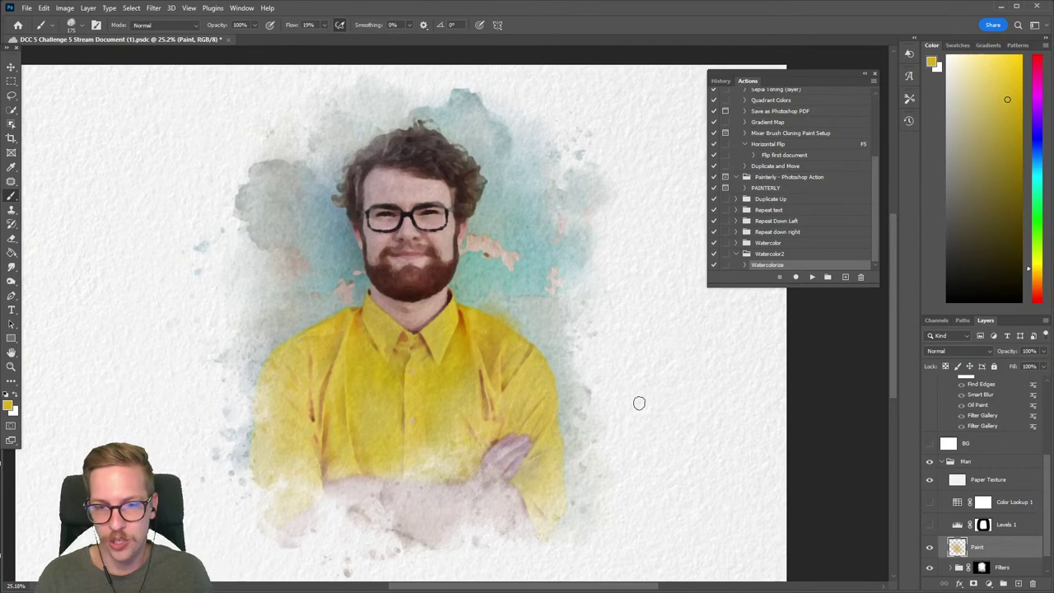
# Hide the Paper Texture layer, resample the shirt's yellow and paint along the right-hand shoulder edge with a 200 px brush.
pyautogui.click(929, 480)
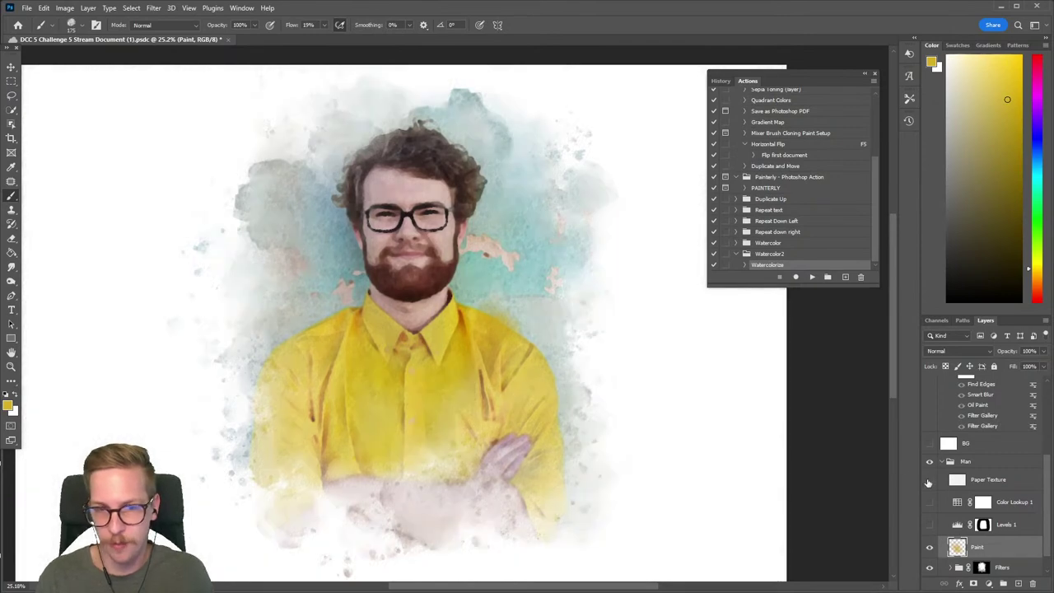
pyautogui.keyDown('alt'); pyautogui.click(475, 308); pyautogui.keyUp('alt')
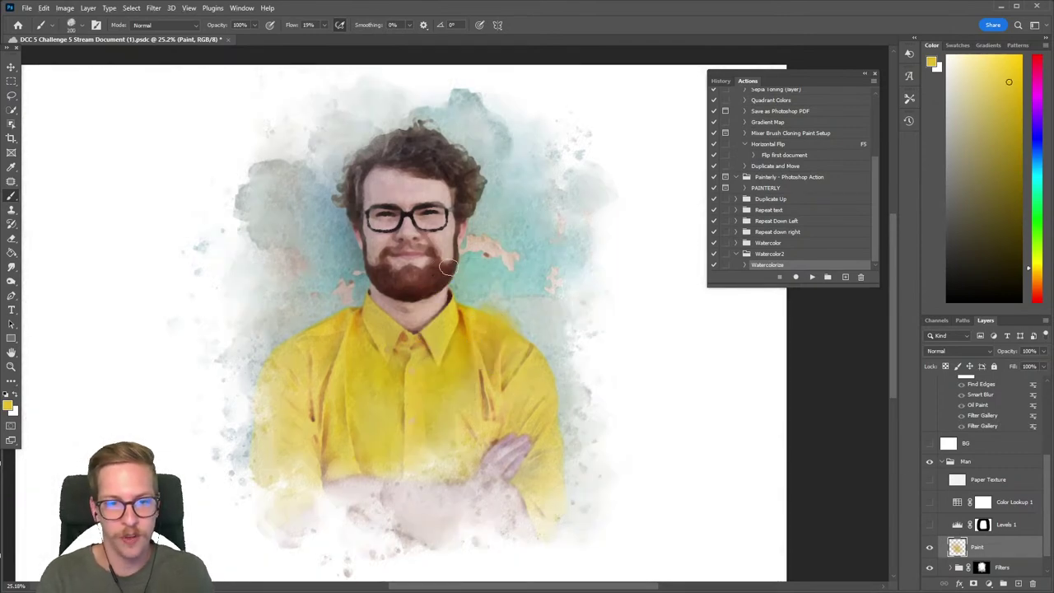
# Sample the beard's dark red-brown and paint along the beard's edge with the brush reduced to 100 px.
pyautogui.keyDown('alt'); pyautogui.click(455, 298); pyautogui.keyUp('alt')
pyautogui.press('[')
pyautogui.press('[')
pyautogui.press('[')
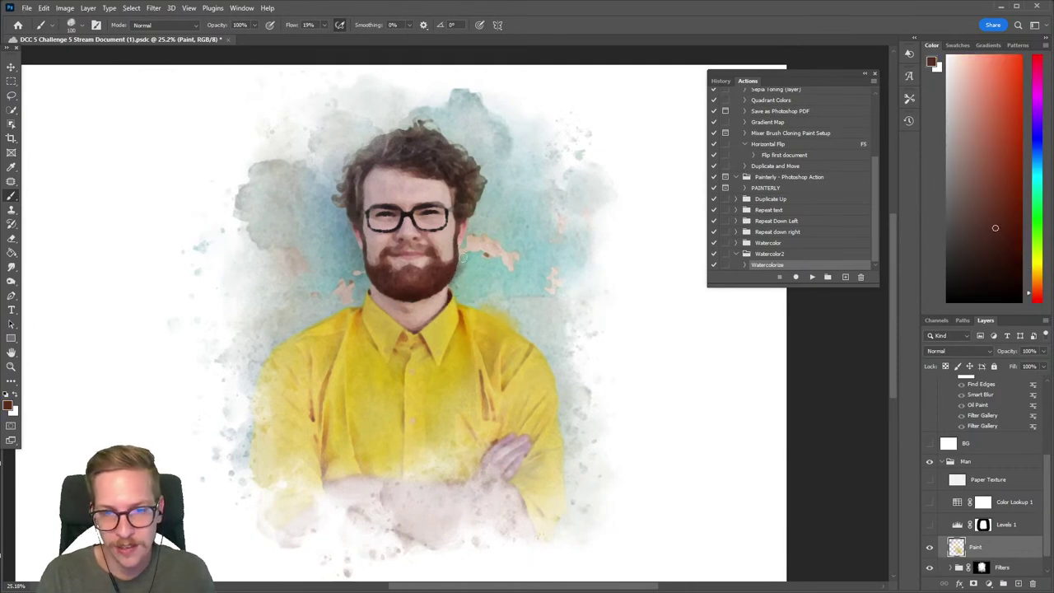
# Sample a gray beside the hair and a yellow from the left-hand sleeve, and paint over the portrait's edges with the 100 px brush.
pyautogui.keyDown('alt'); pyautogui.click(467, 155); pyautogui.keyUp('alt')
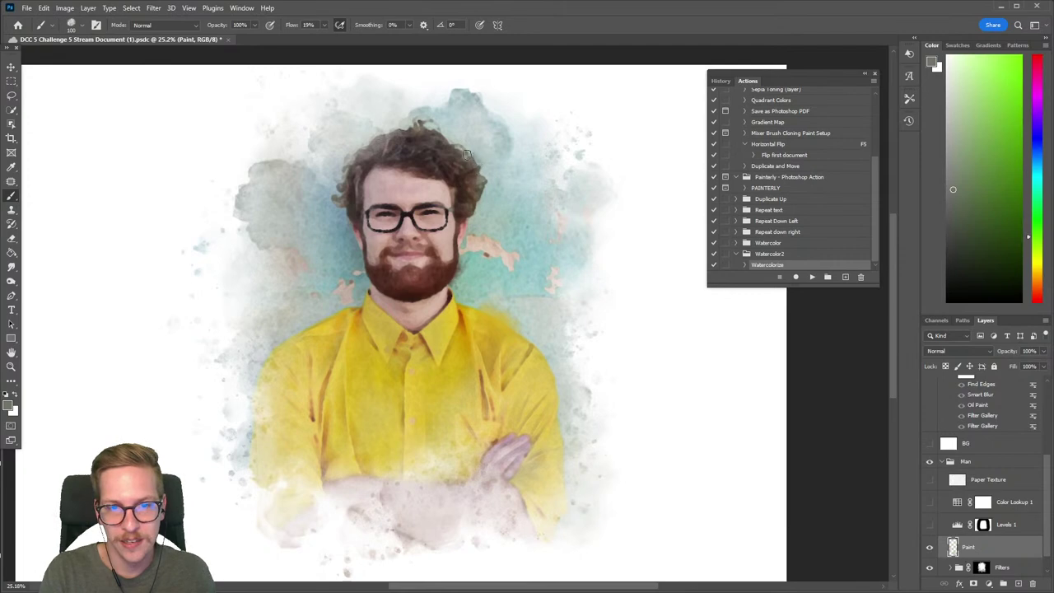
pyautogui.keyDown('alt'); pyautogui.click(277, 356); pyautogui.keyUp('alt')
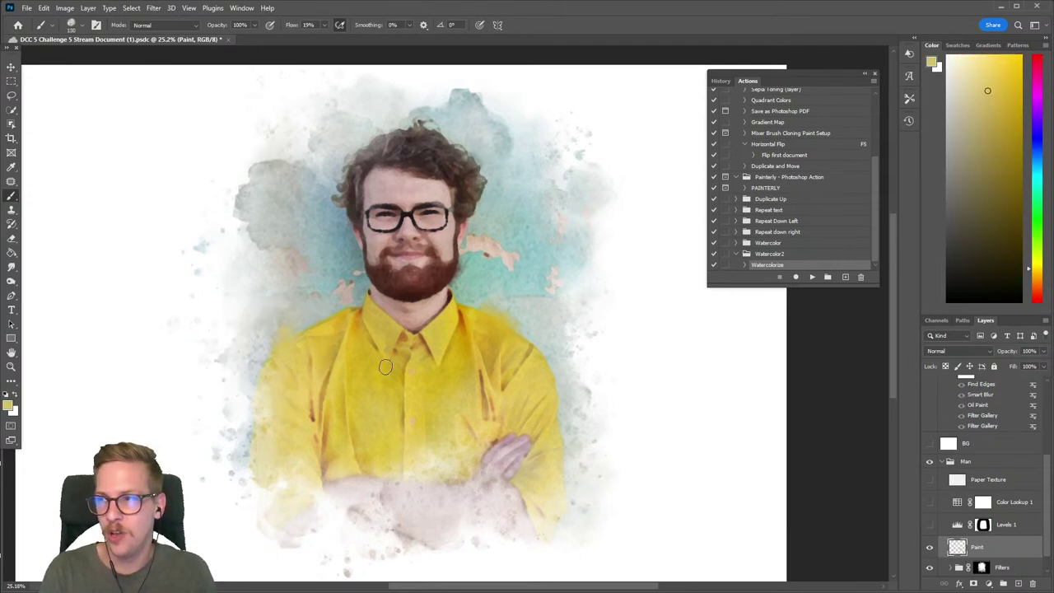
# Sample the forearm's pale pink and the shirt's yellow, and paint over the portrait's edges with the watercolor brush.
pyautogui.keyDown('alt'); pyautogui.click(420, 486); pyautogui.keyUp('alt')
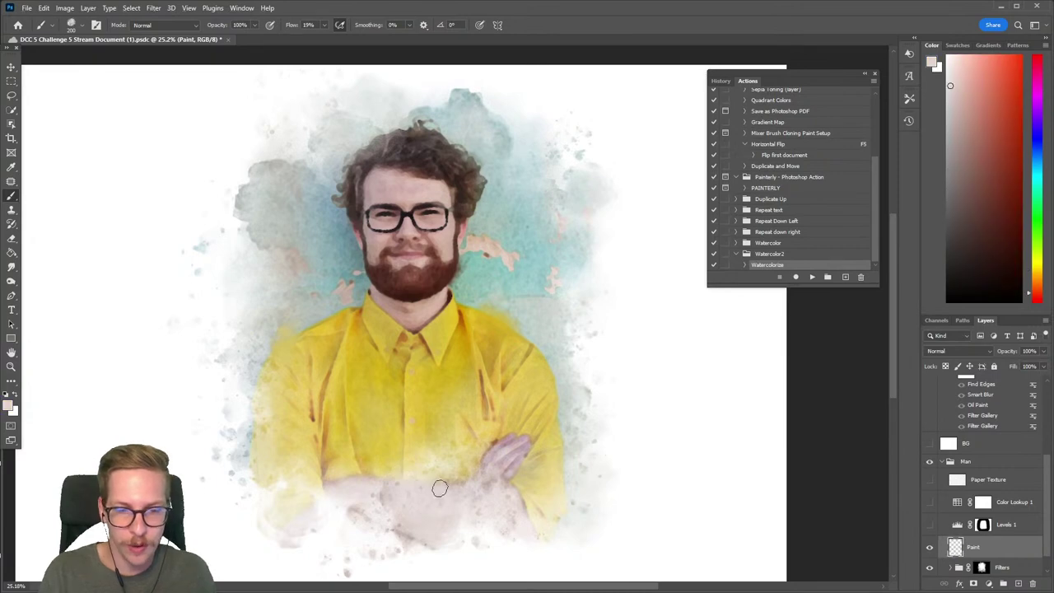
pyautogui.keyDown('alt'); pyautogui.click(372, 333); pyautogui.keyUp('alt')
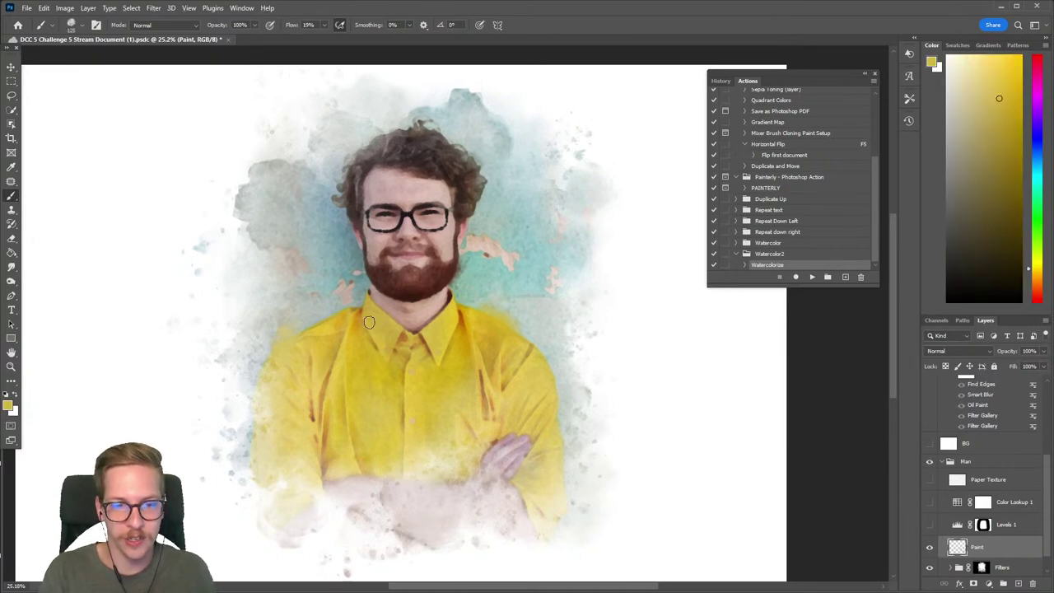
# Switch to the Kyle's Real Watercolor "Alc..." speckle brush and splatter sampled shirt yellow and hair brown around the man at 600 to 700 px.
pyautogui.rightClick(387, 254)
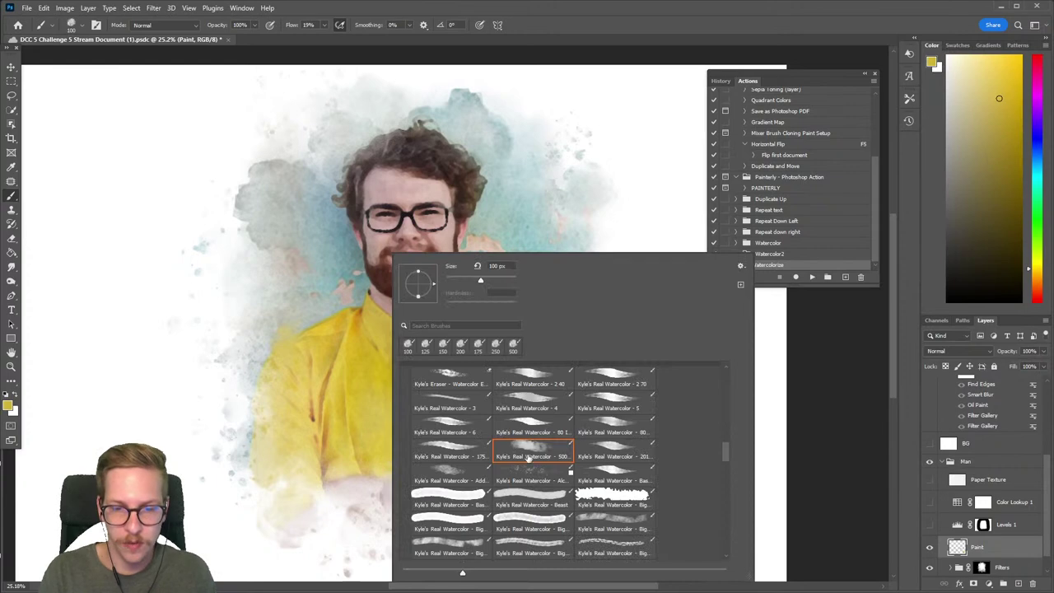
pyautogui.doubleClick(531, 465)
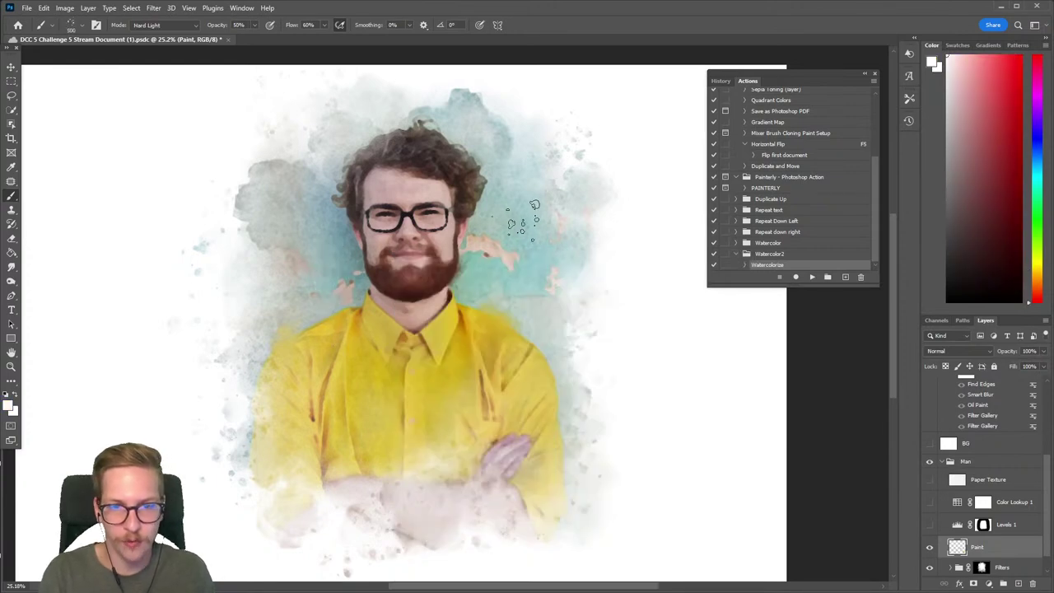
pyautogui.keyDown('alt'); pyautogui.click(534, 205); pyautogui.keyUp('alt')
pyautogui.keyDown('alt'); pyautogui.click(441, 266); pyautogui.keyUp('alt')
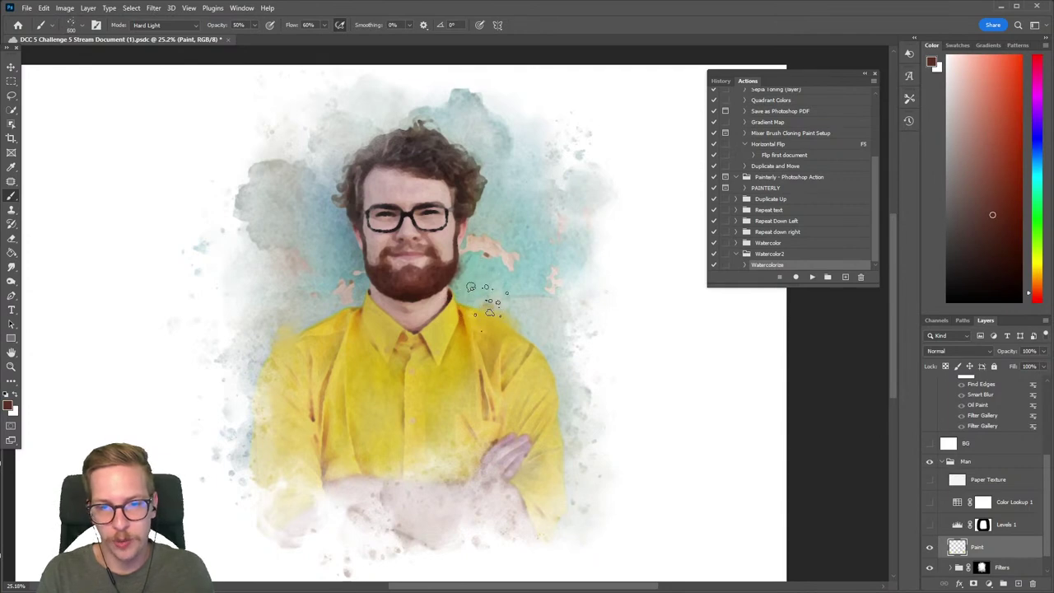
pyautogui.keyDown('alt'); pyautogui.click(346, 344); pyautogui.keyUp('alt')
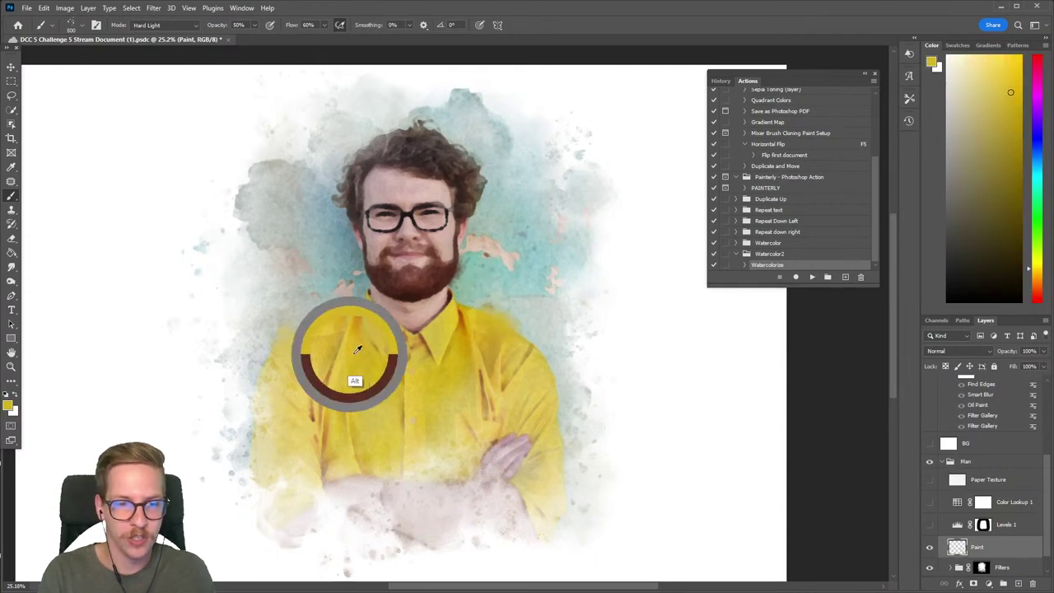
pyautogui.moveTo(565, 376)
pyautogui.mouseDown()
pyautogui.moveTo(532, 371)
pyautogui.moveTo(544, 381)
pyautogui.moveTo(540, 331)
pyautogui.moveTo(527, 369)
pyautogui.mouseUp()
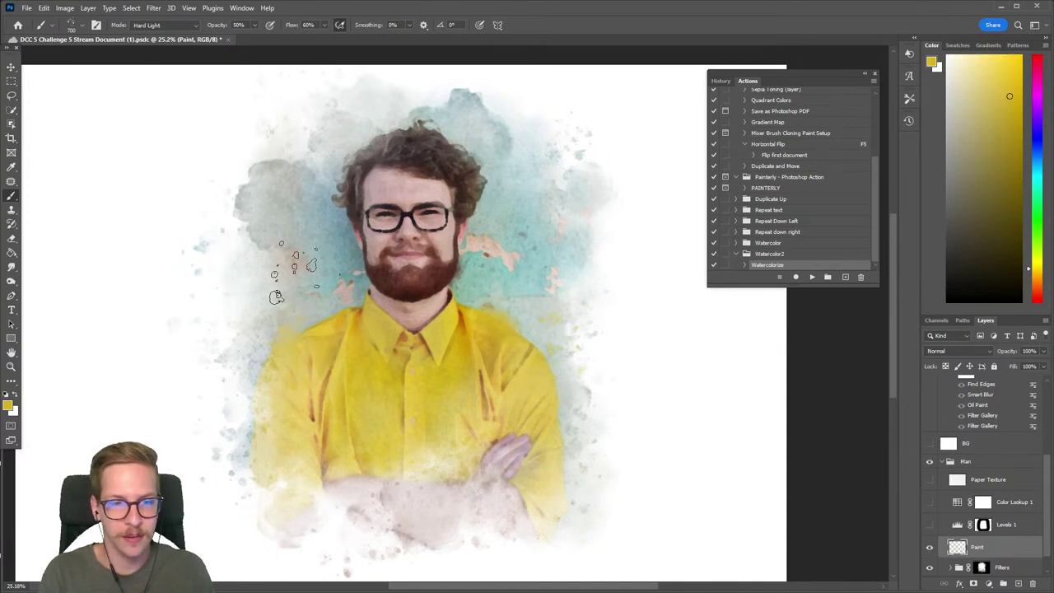
pyautogui.keyDown('alt'); pyautogui.click(441, 153); pyautogui.keyUp('alt')
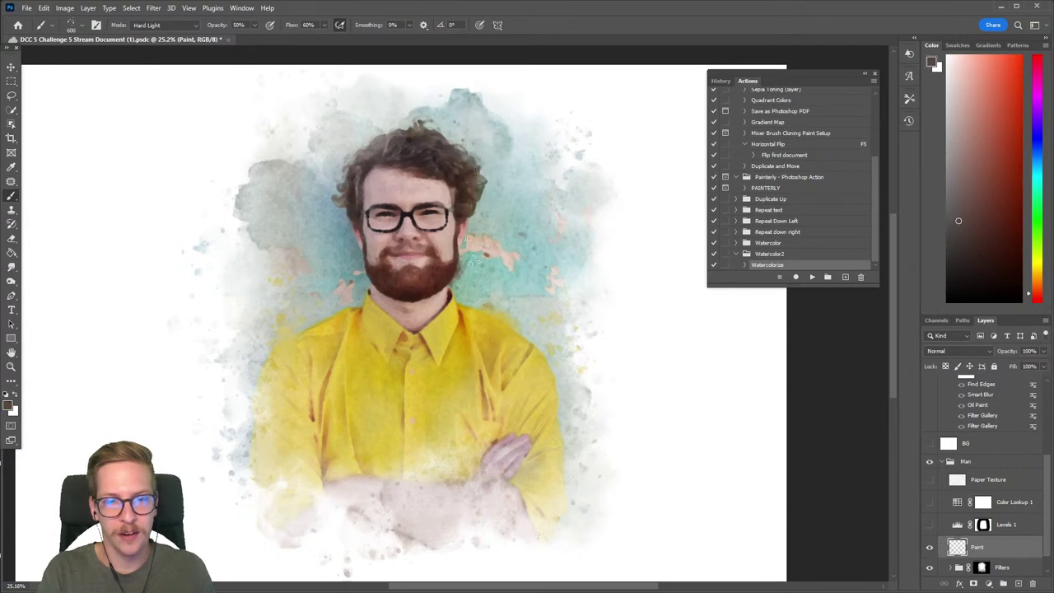
# Return to the Kyle's Real Watercolor "500..." brush, sample the beard's brown and a gray beside the hair, and paint along those edges down to 125 px.
pyautogui.rightClick(405, 288)
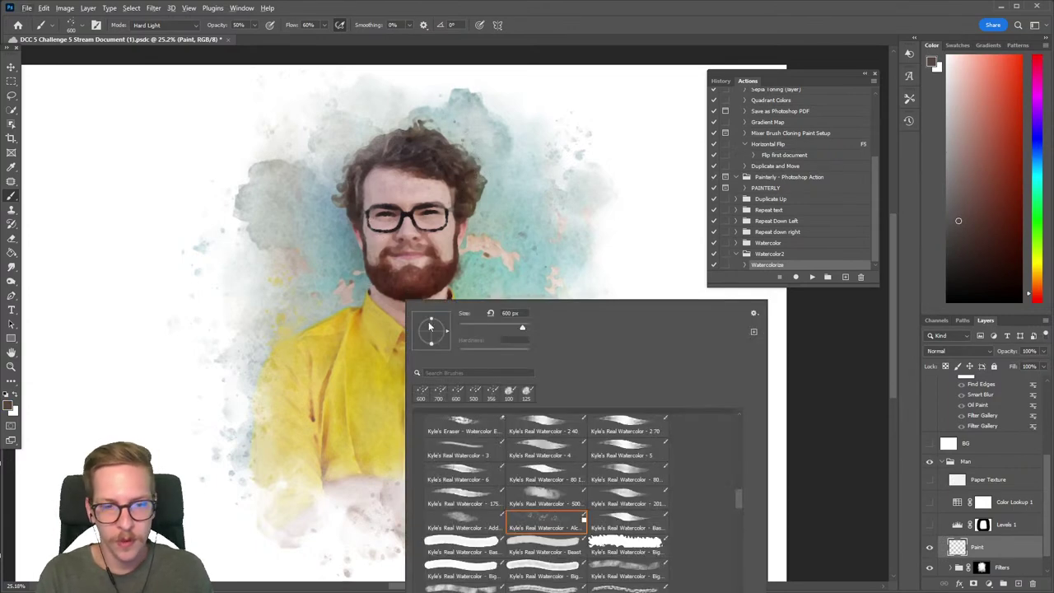
pyautogui.doubleClick(536, 503)
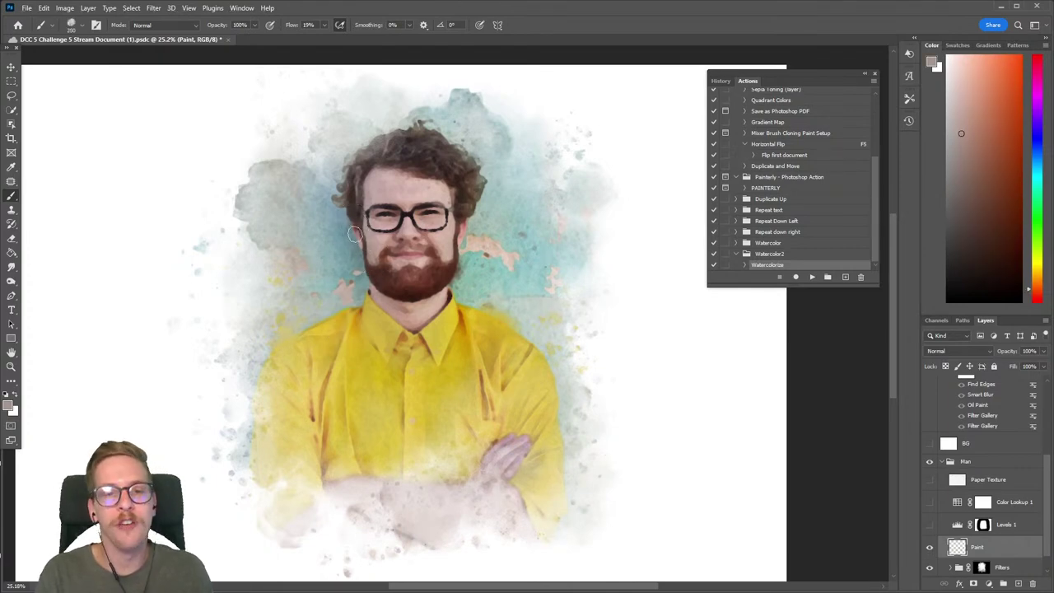
pyautogui.keyDown('alt'); pyautogui.click(375, 270); pyautogui.keyUp('alt')
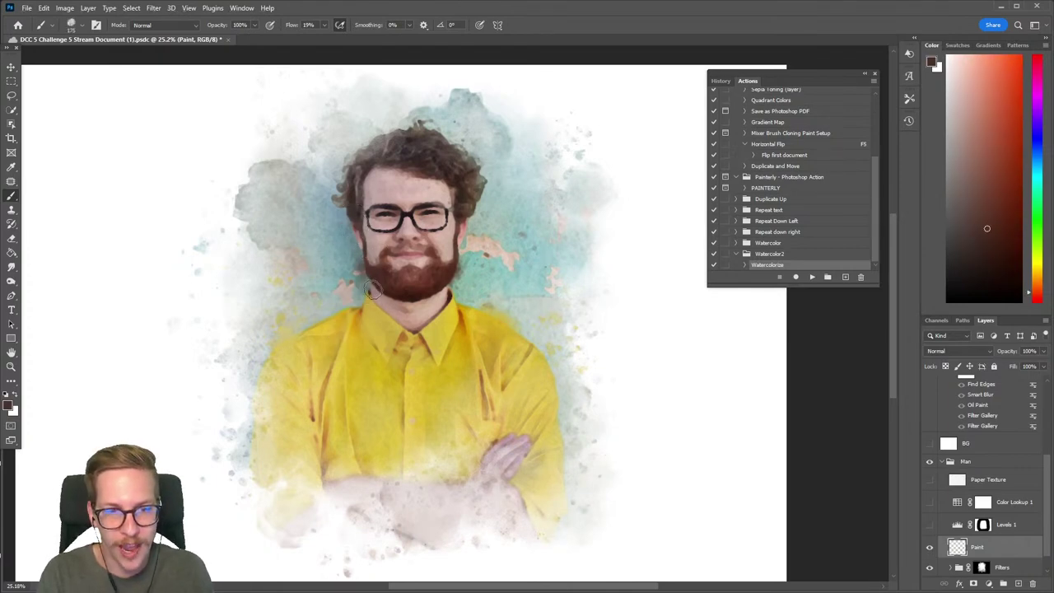
pyautogui.keyDown('alt'); pyautogui.click(337, 187); pyautogui.keyUp('alt')
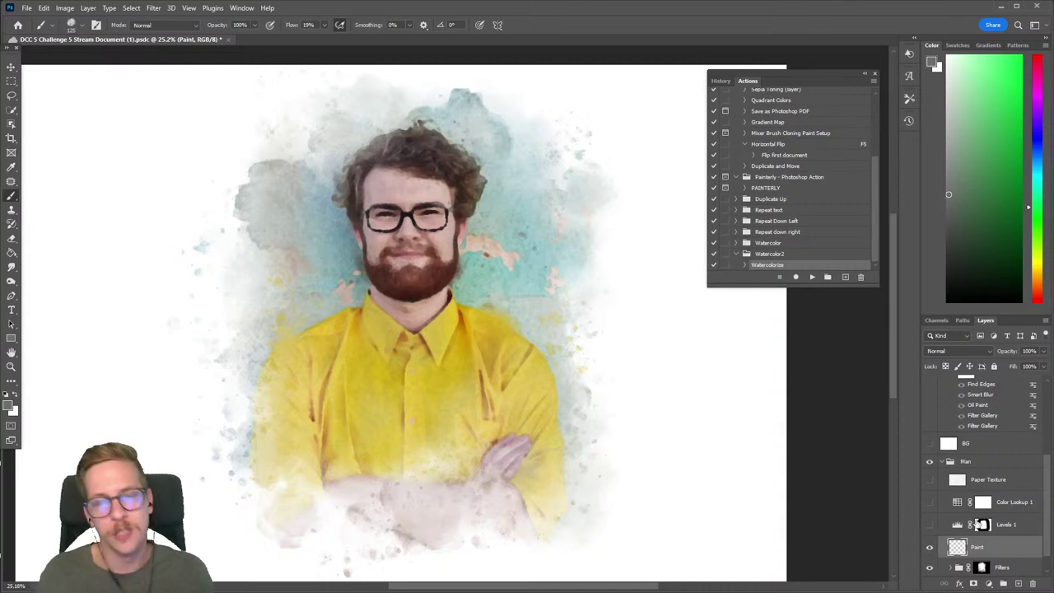
# Show the Levels 1, Color Lookup 1 and Paper Texture layers of the Man group.
pyautogui.click(931, 526)
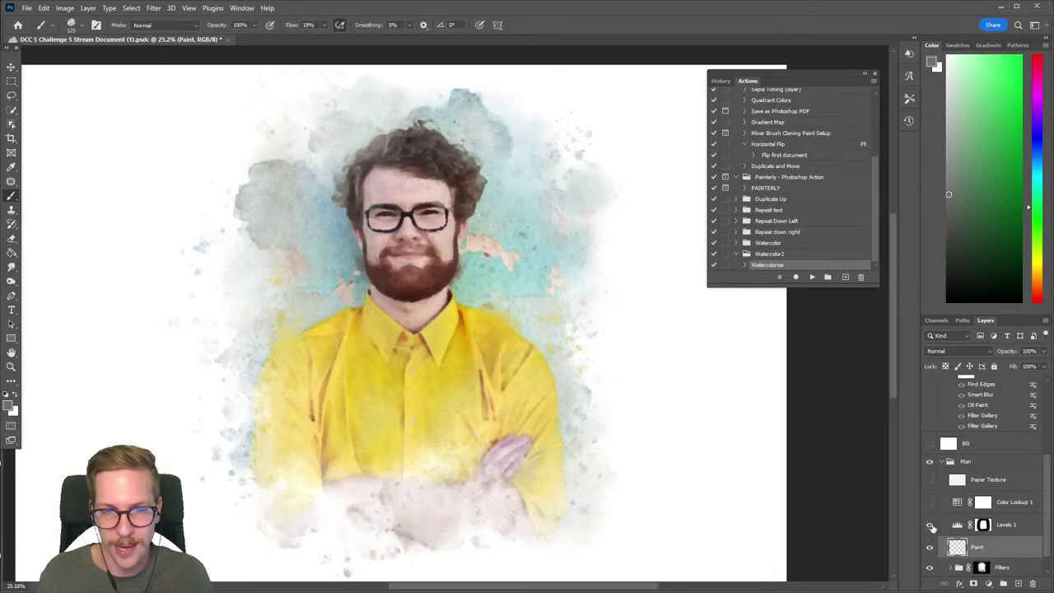
pyautogui.click(931, 504)
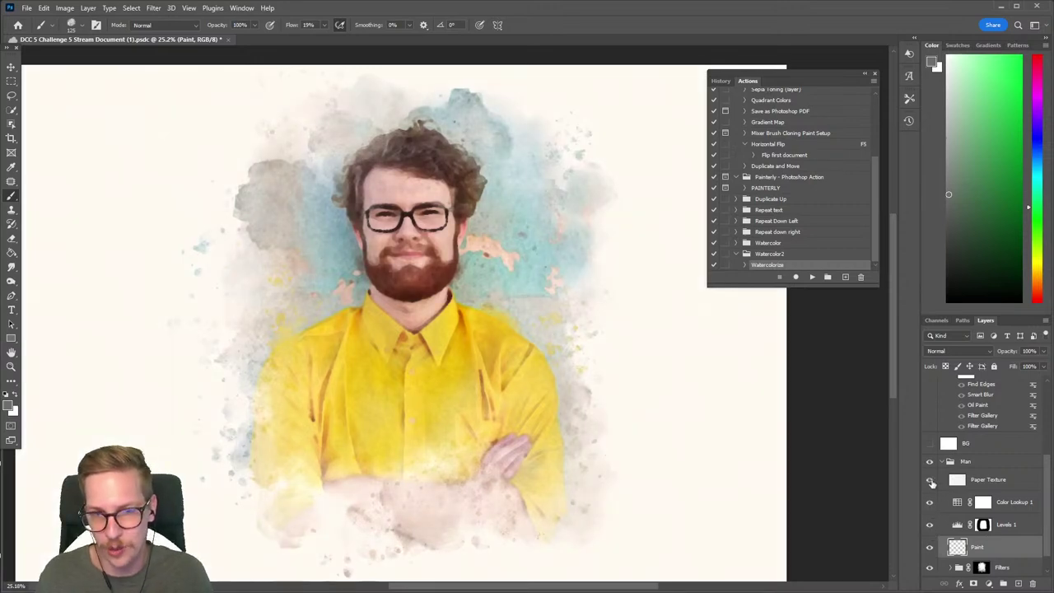
pyautogui.click(931, 481)
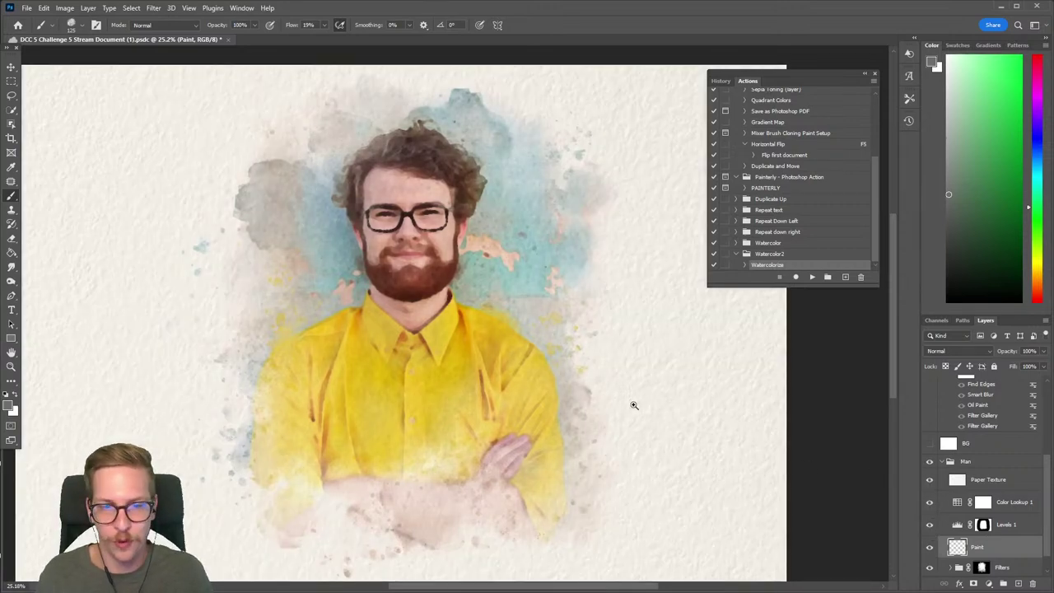
# Compare the whole portrait with and without the Paint layer by toggling that layer's visibility.
pyautogui.moveTo(634, 405); pyautogui.dragTo(651, 374)
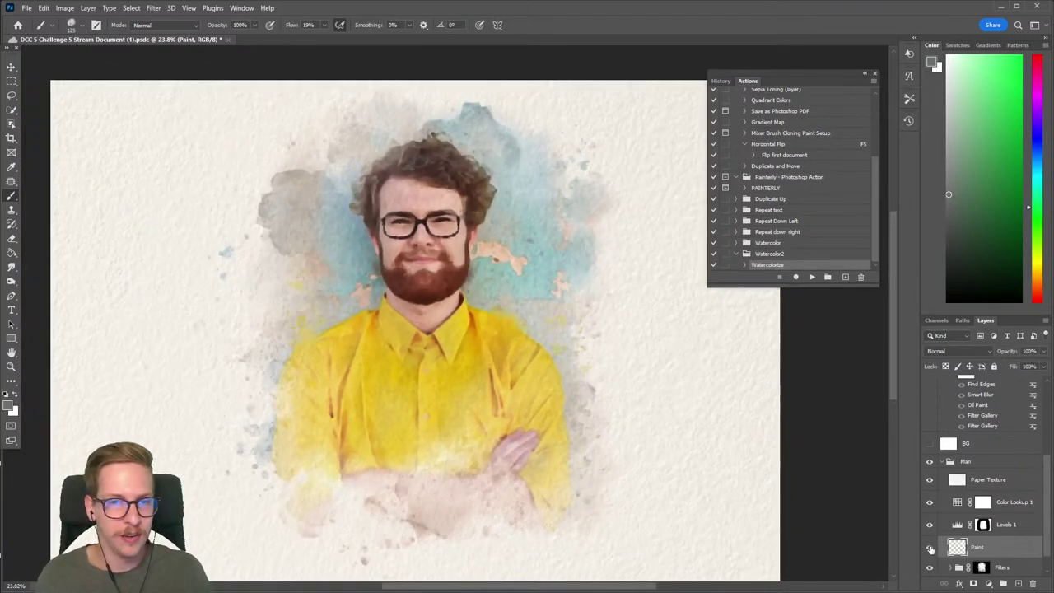
pyautogui.click(930, 548)
pyautogui.click(930, 548)
pyautogui.click(931, 548)
pyautogui.click(930, 548)
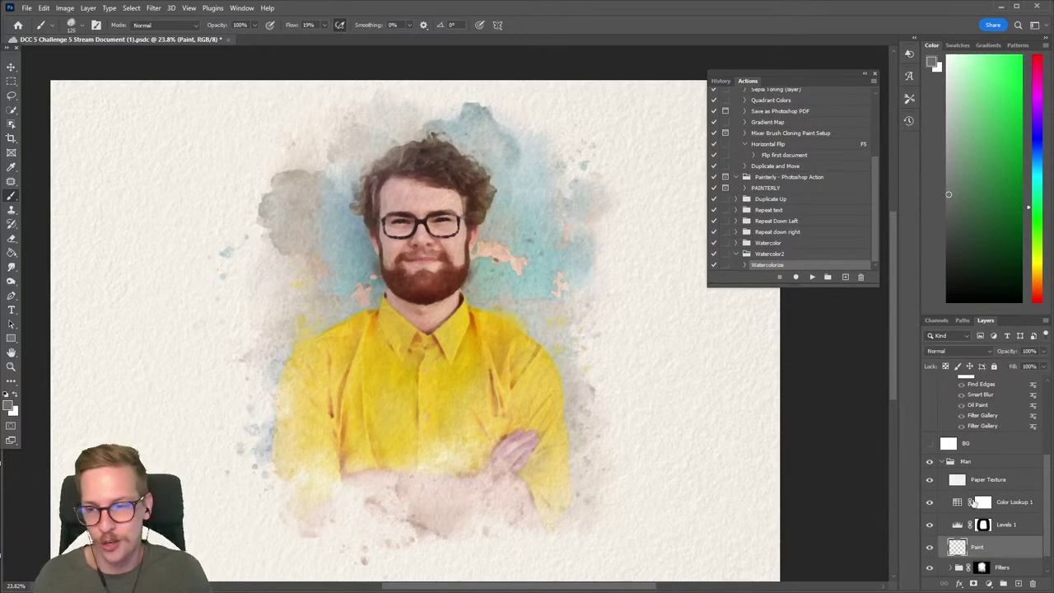
# Show the white BG layer and the beagle photo layer, Layer 2 copy.
pyautogui.moveTo(1048, 476); pyautogui.dragTo(1031, 385)
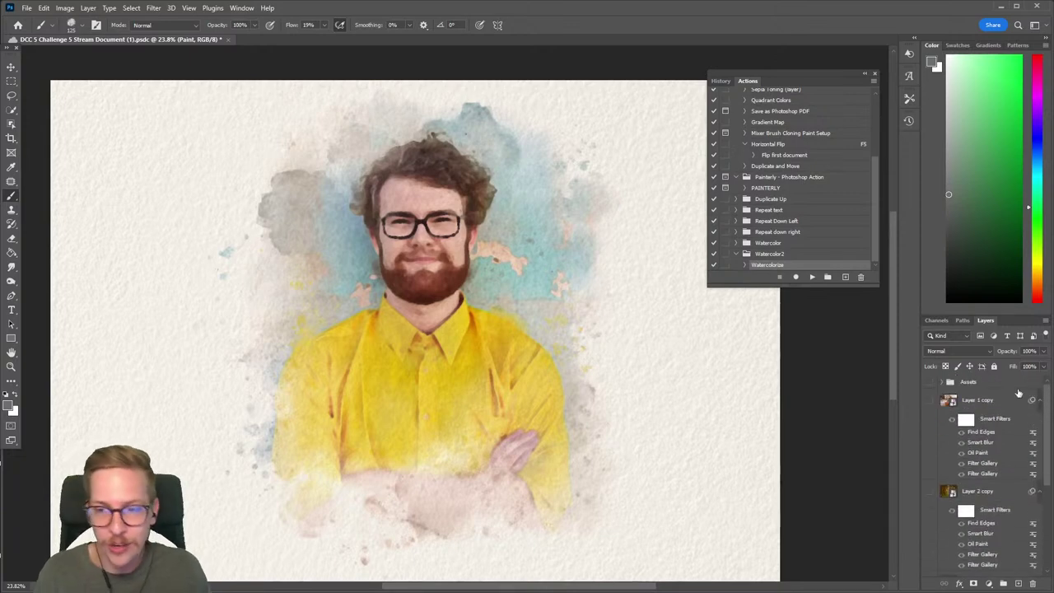
pyautogui.scroll(-3, 992, 488)
pyautogui.scroll(2, 940, 482)
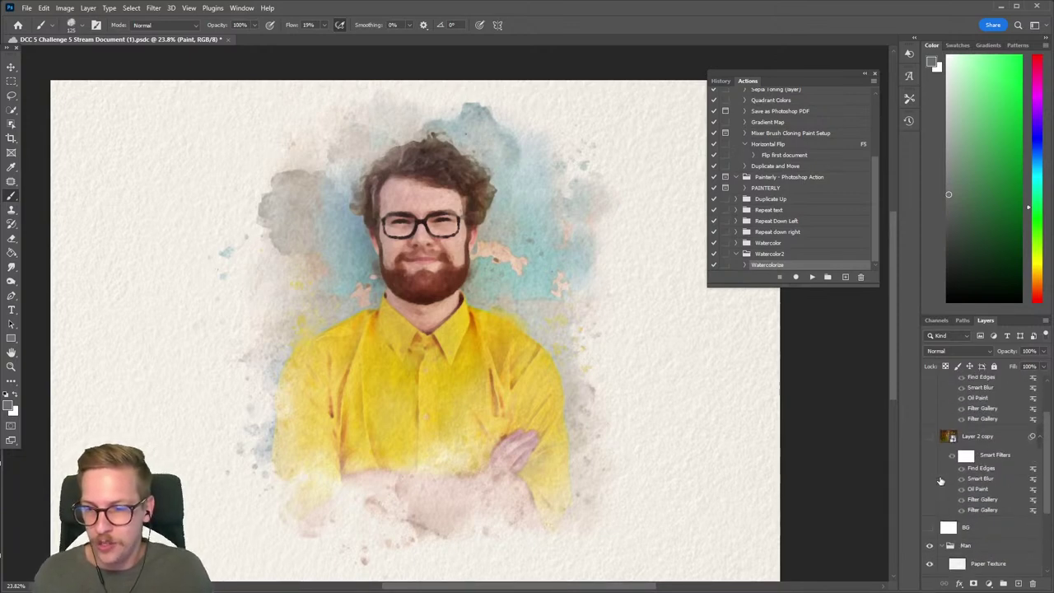
pyautogui.click(929, 527)
pyautogui.click(930, 437)
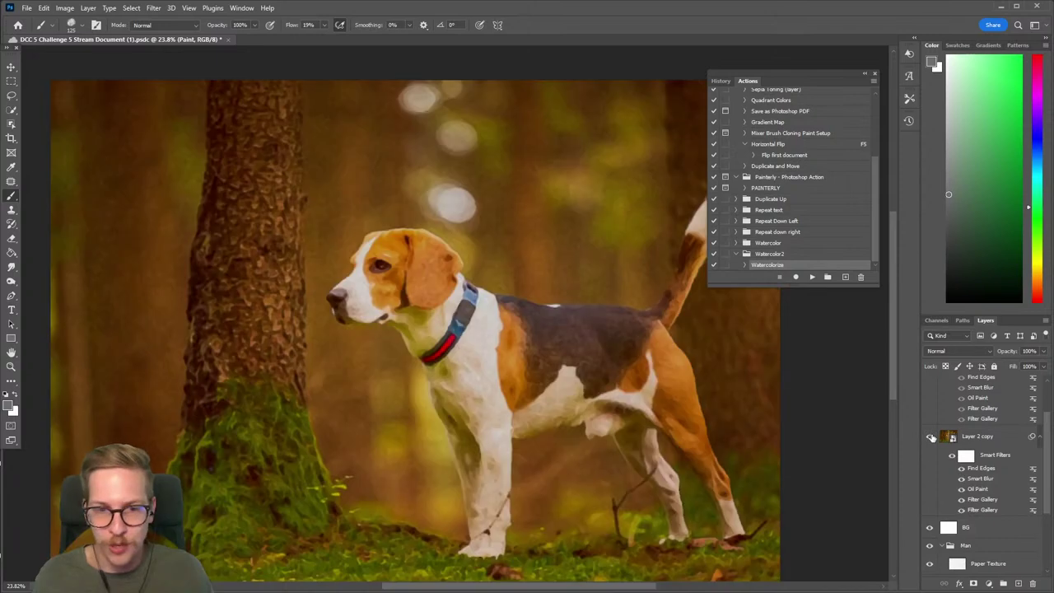
# Add a layer mask to Layer 2 copy, invert it to black and set white as the foreground color.
pyautogui.click(969, 435)
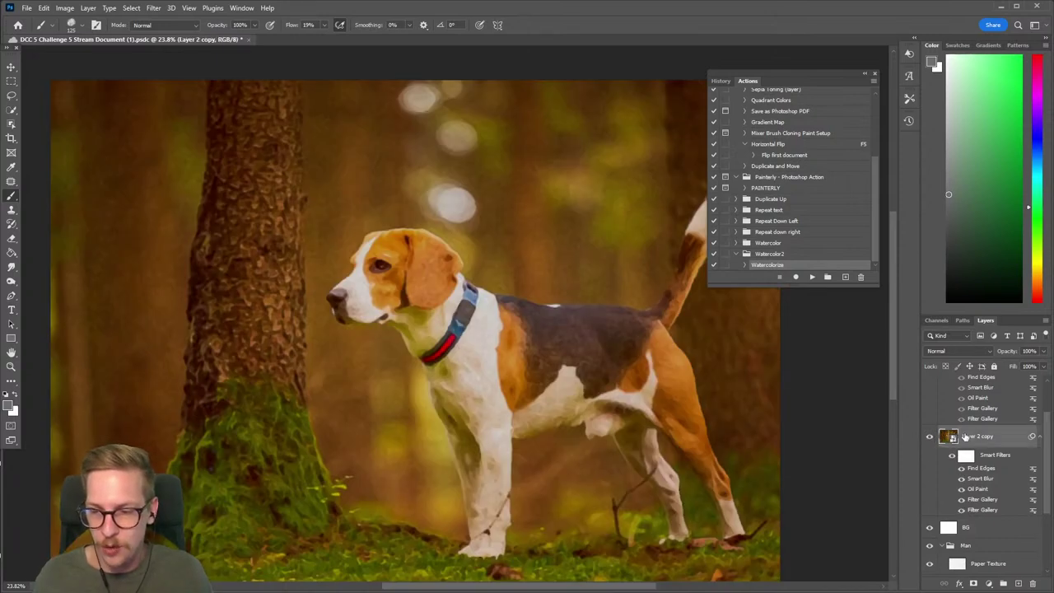
pyautogui.scroll(2, 944, 564)
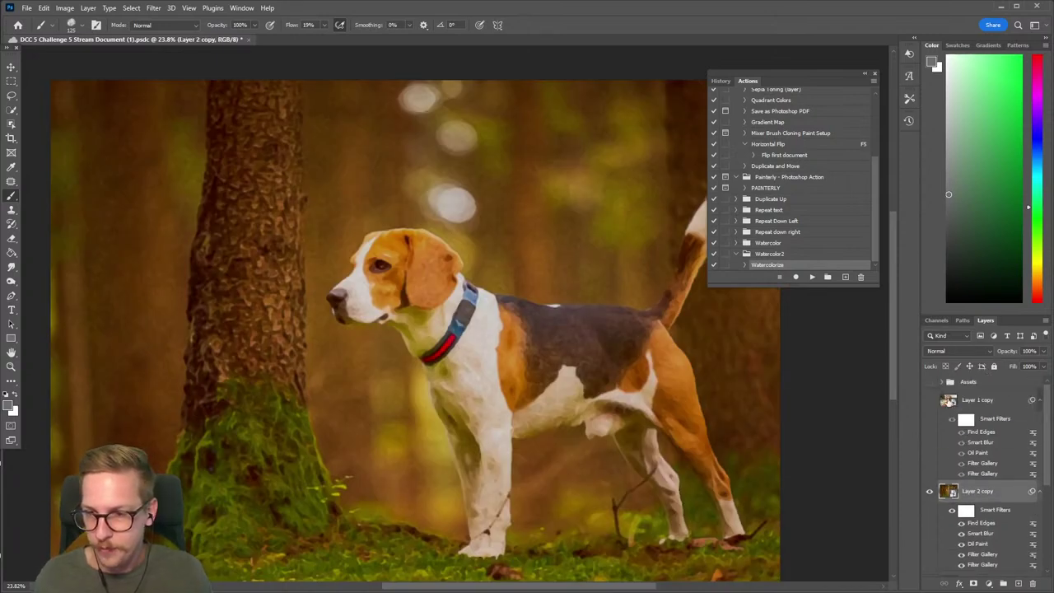
pyautogui.scroll(-2, 963, 568)
pyautogui.click(975, 584)
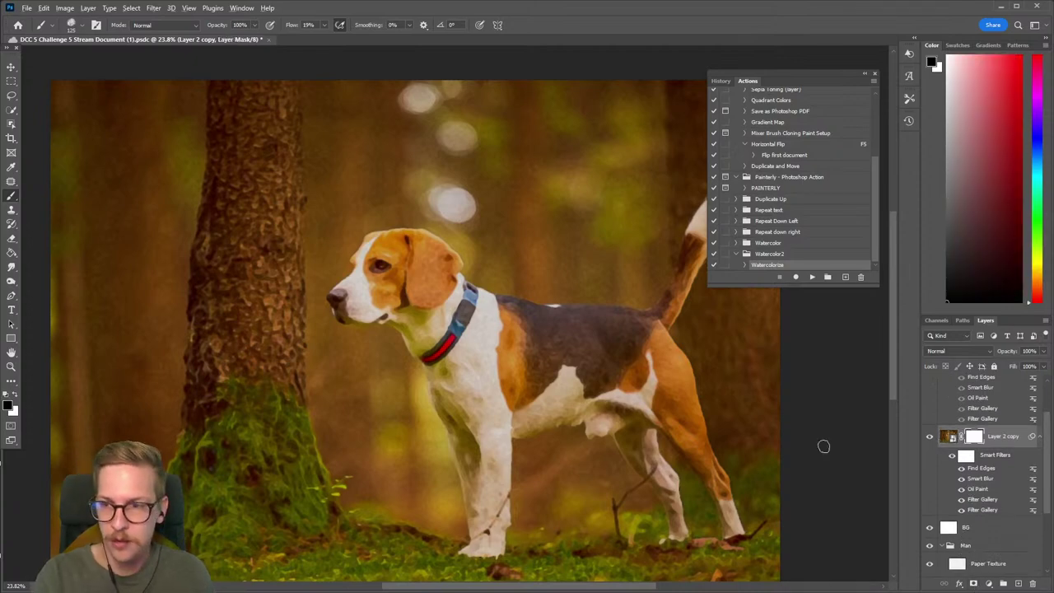
pyautogui.hotkey('ctrl', 'i')
pyautogui.press('x')
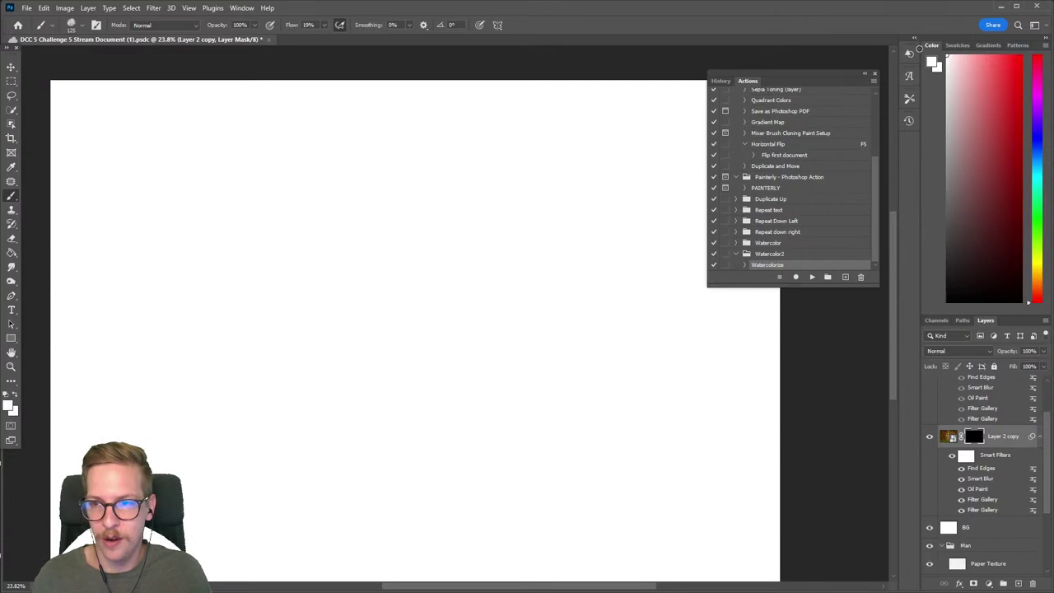
# Paint white on the mask with the brush enlarged up to 800 px to reveal the beagle's head, chest and nearby background.
pyautogui.press(']')
pyautogui.press(']')
pyautogui.press(']')
pyautogui.press(']')
pyautogui.press(']')
pyautogui.press(']')
pyautogui.press(']')
pyautogui.press(']')
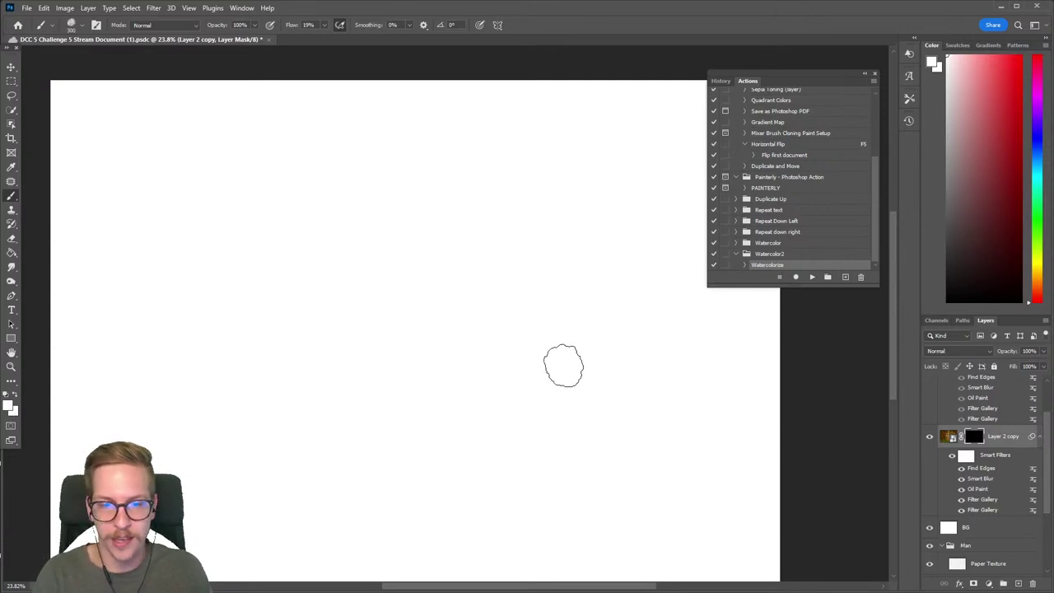
pyautogui.moveTo(505, 283)
pyautogui.mouseDown()
pyautogui.moveTo(483, 400)
pyautogui.moveTo(460, 298)
pyautogui.moveTo(411, 376)
pyautogui.moveTo(359, 198)
pyautogui.moveTo(532, 340)
pyautogui.moveTo(576, 395)
pyautogui.moveTo(557, 487)
pyautogui.moveTo(423, 423)
pyautogui.moveTo(403, 430)
pyautogui.moveTo(482, 255)
pyautogui.mouseUp()
# Switch to the Kyle's Real Watercolor - 6 brush and enlarge it to 800 px.
pyautogui.rightClick(412, 297)
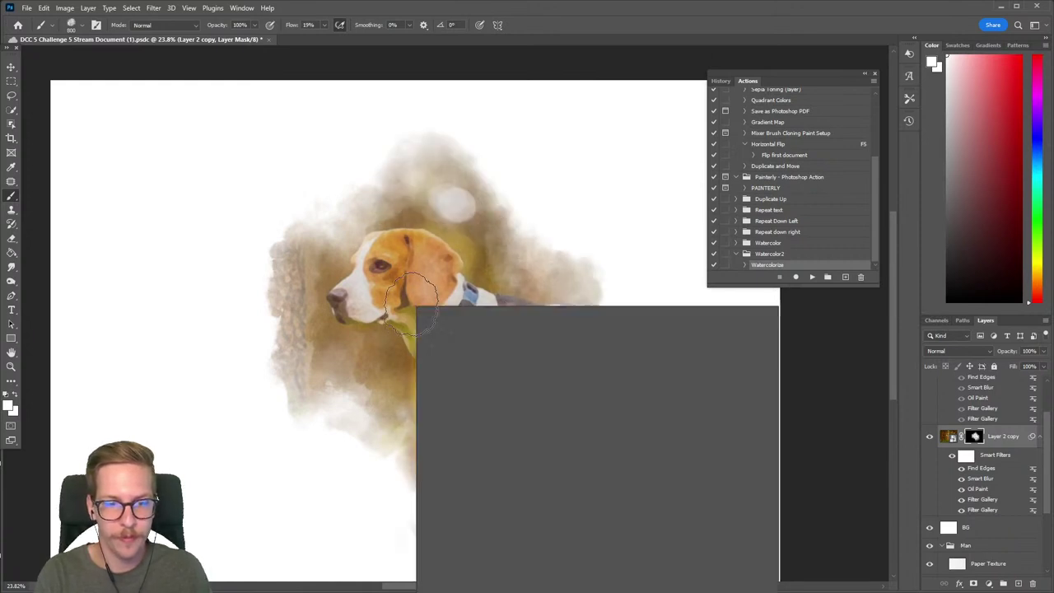
pyautogui.press('Escape')
pyautogui.rightClick(446, 297)
pyautogui.click(517, 486)
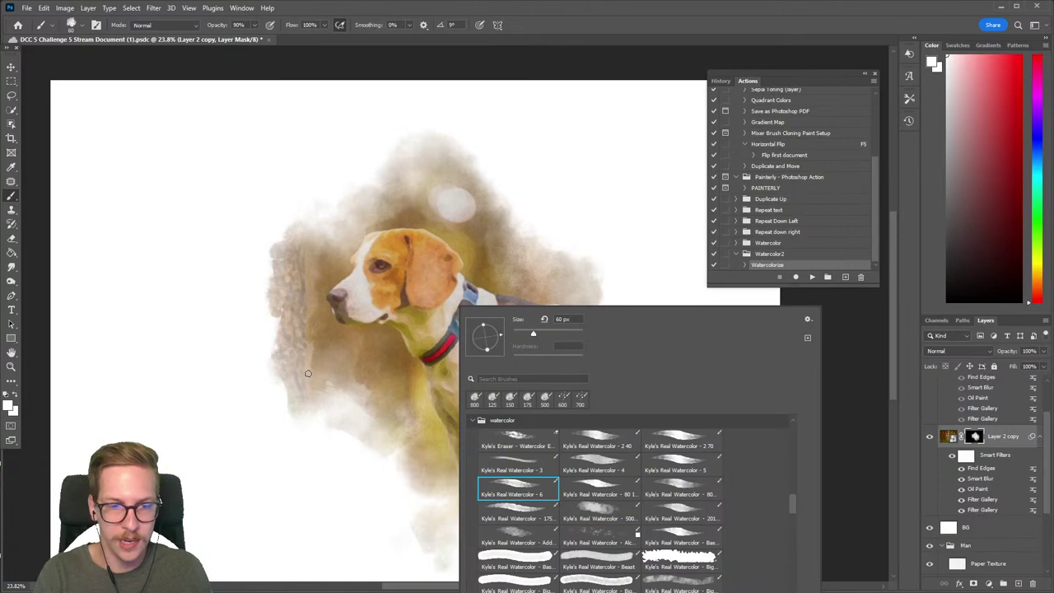
pyautogui.press('Escape')
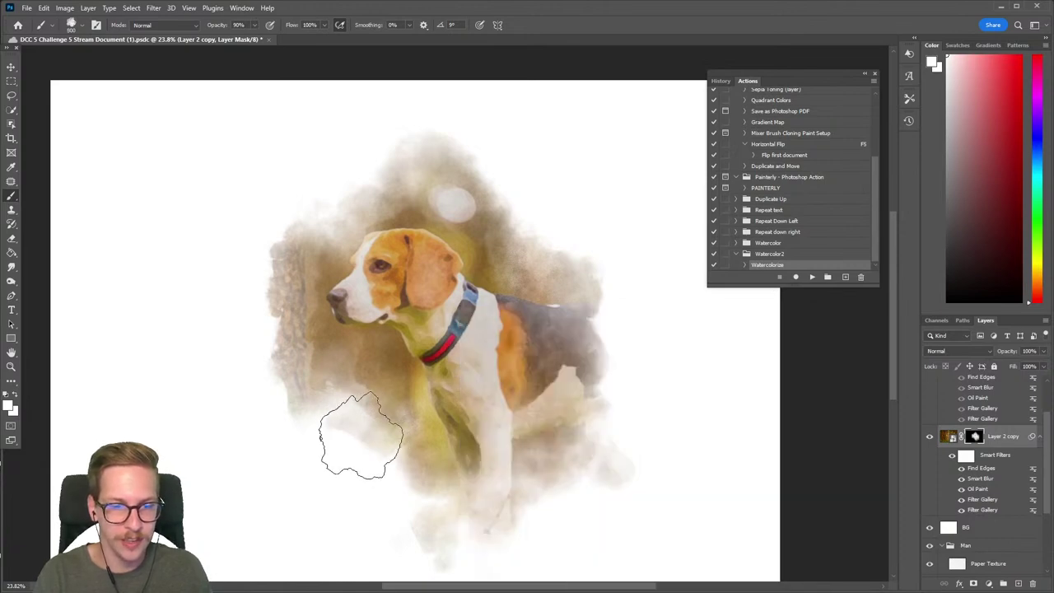
# Try a single dab of the new brush on the mask beside the beagle's chest, and undo it.
pyautogui.click(354, 436)
pyautogui.hotkey('ctrl', 'z')
pyautogui.hotkey('ctrl', 'shift', 'z')
pyautogui.hotkey('ctrl', 'z')
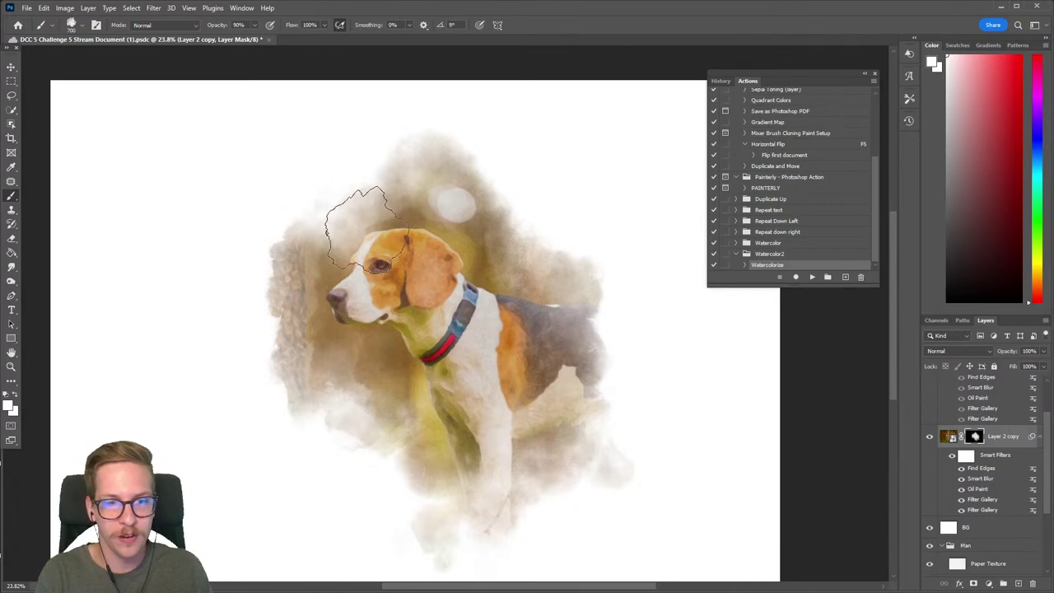
# Dab large watercolor blotches on the mask above the beagle's back, beside its chest and along the tree trunk's outer edge.
pyautogui.click(556, 219)
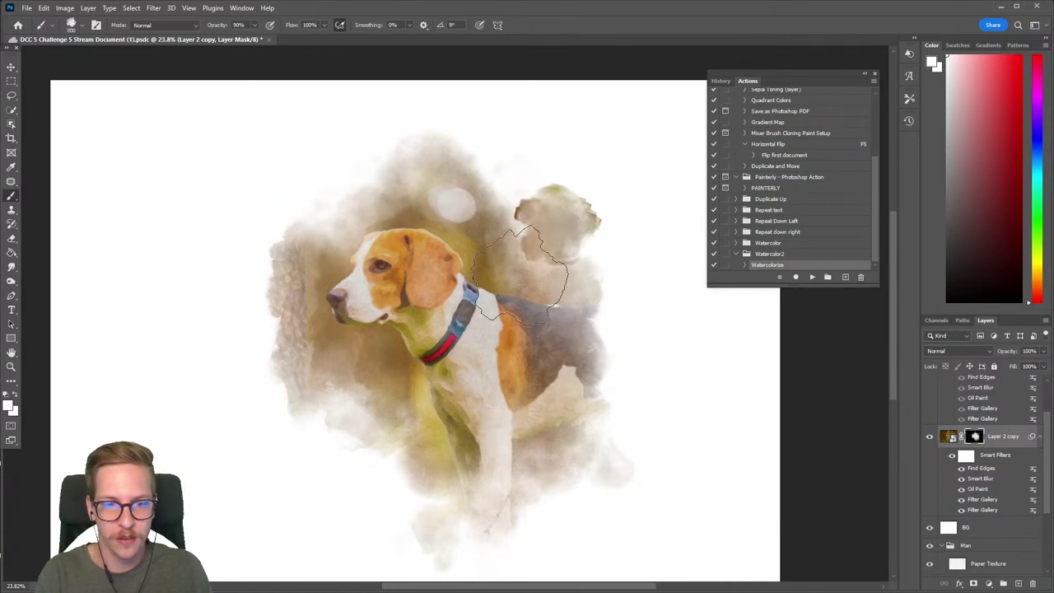
pyautogui.click(387, 428)
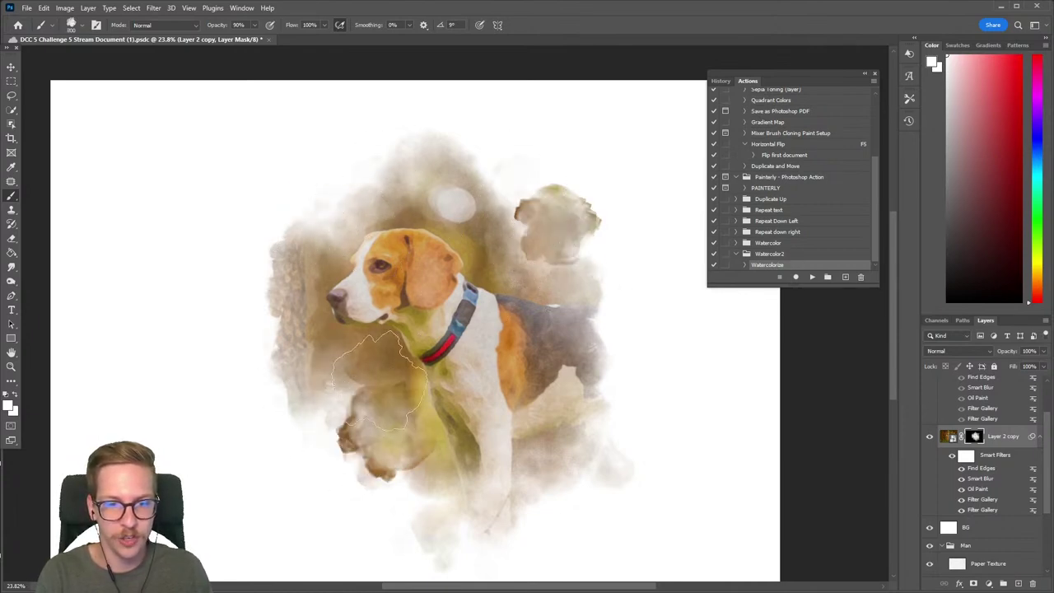
pyautogui.click(289, 363)
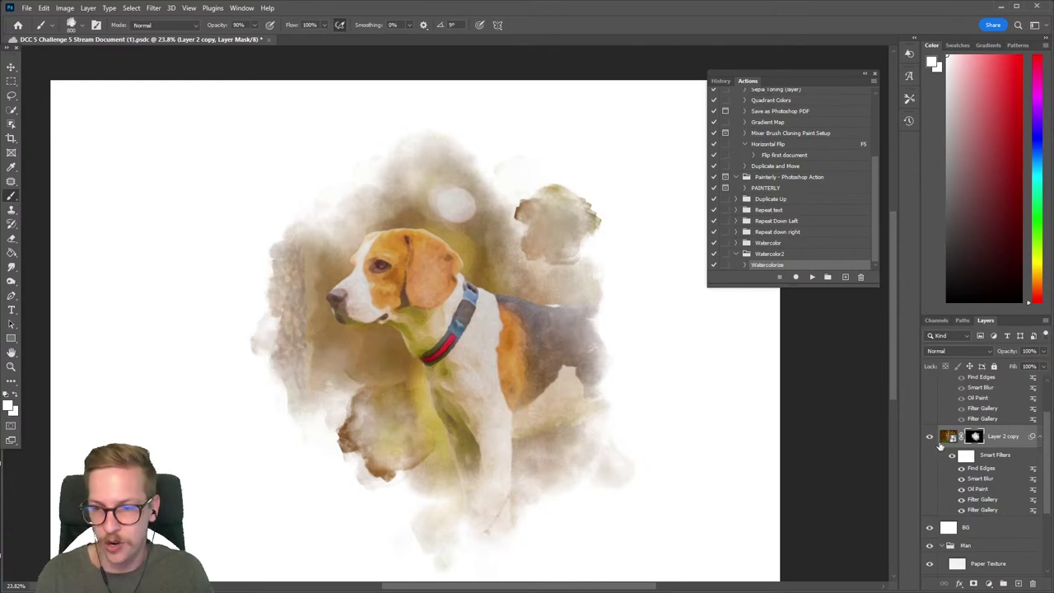
# Move the paper texture Layer 4 out of the Assets group to just above Layer 1 copy, and set its blend mode to Multiply.
pyautogui.scroll(2, 936, 491)
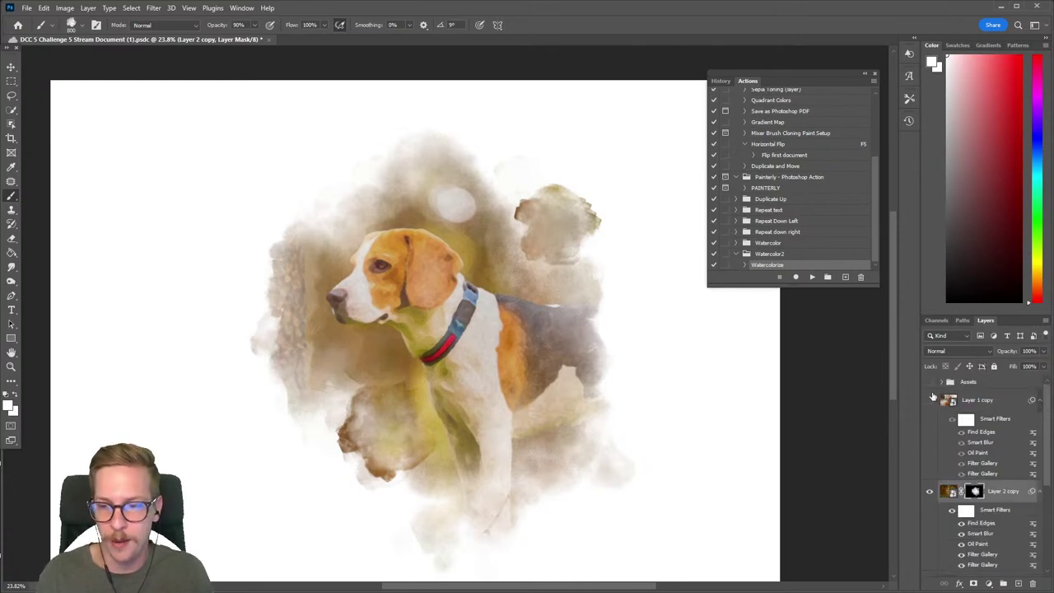
pyautogui.click(945, 382)
pyautogui.moveTo(958, 429); pyautogui.dragTo(980, 503)
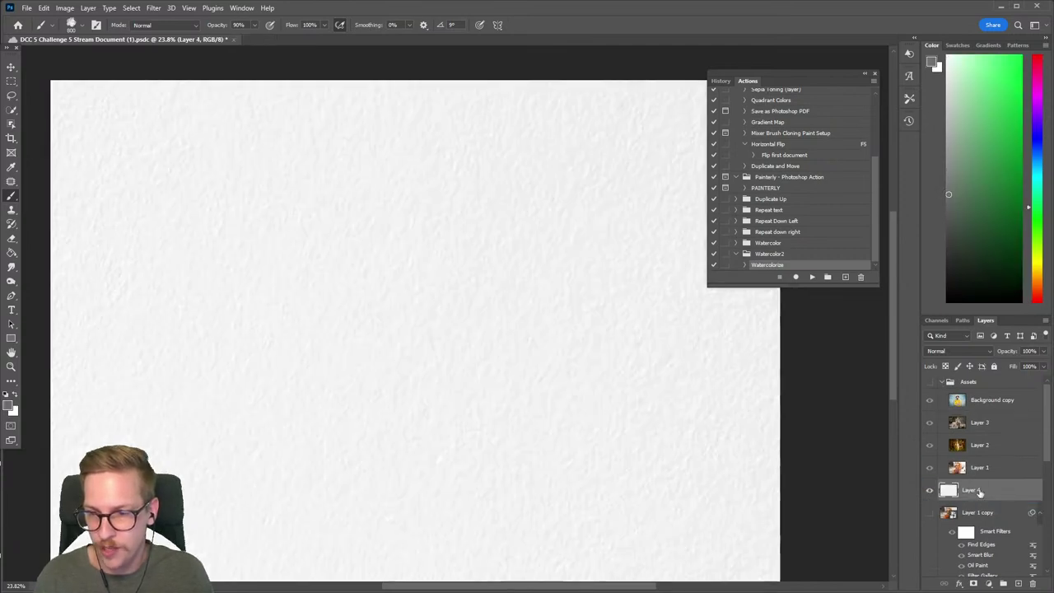
pyautogui.click(944, 383)
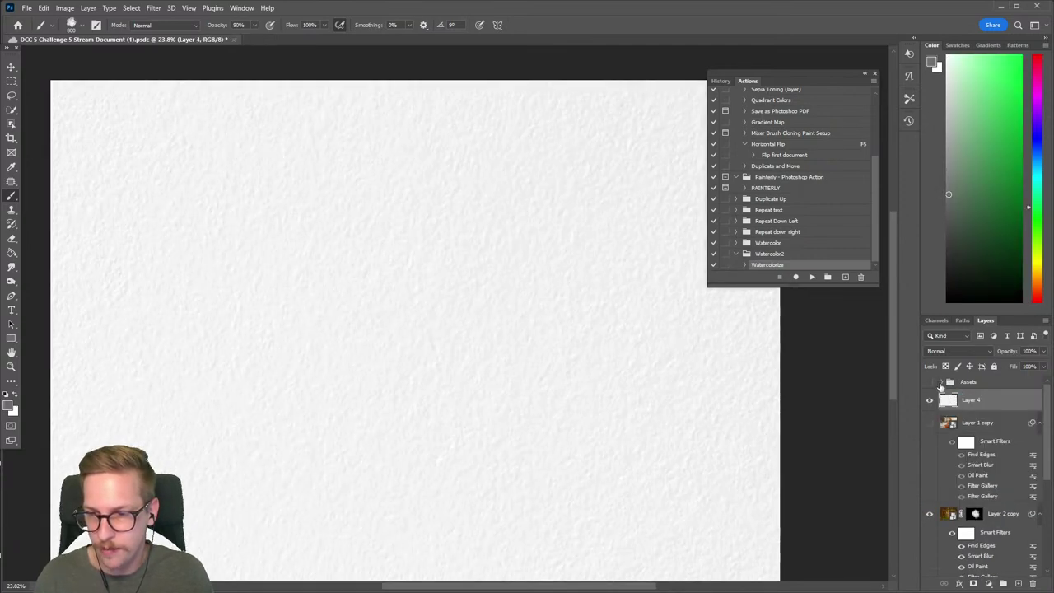
pyautogui.click(943, 383)
pyautogui.click(959, 351)
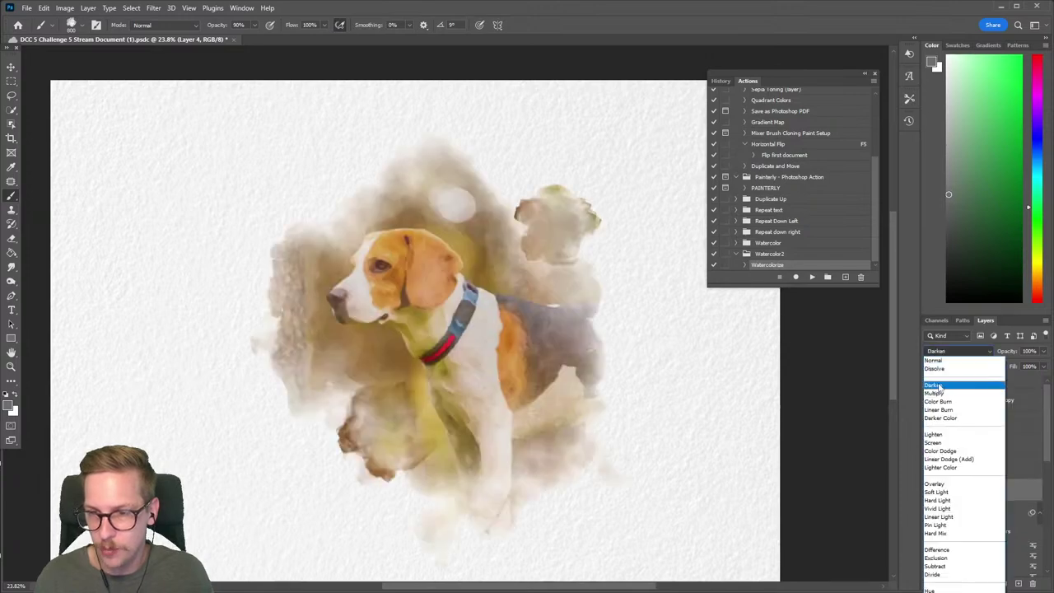
pyautogui.click(947, 387)
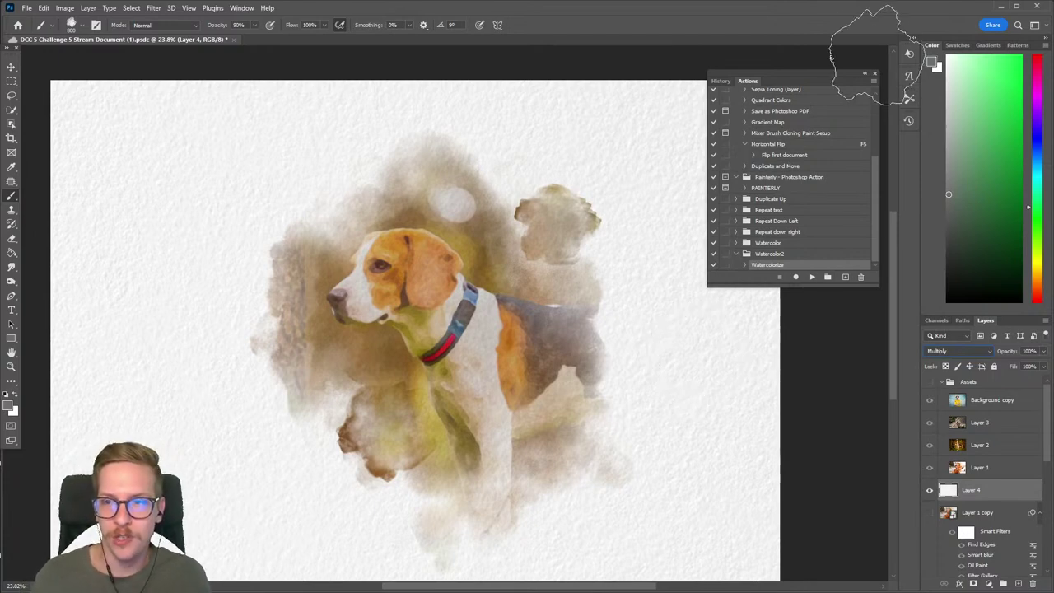
# Close the floating Actions panel and switch to Discord's challenge channel.
pyautogui.click(875, 75)
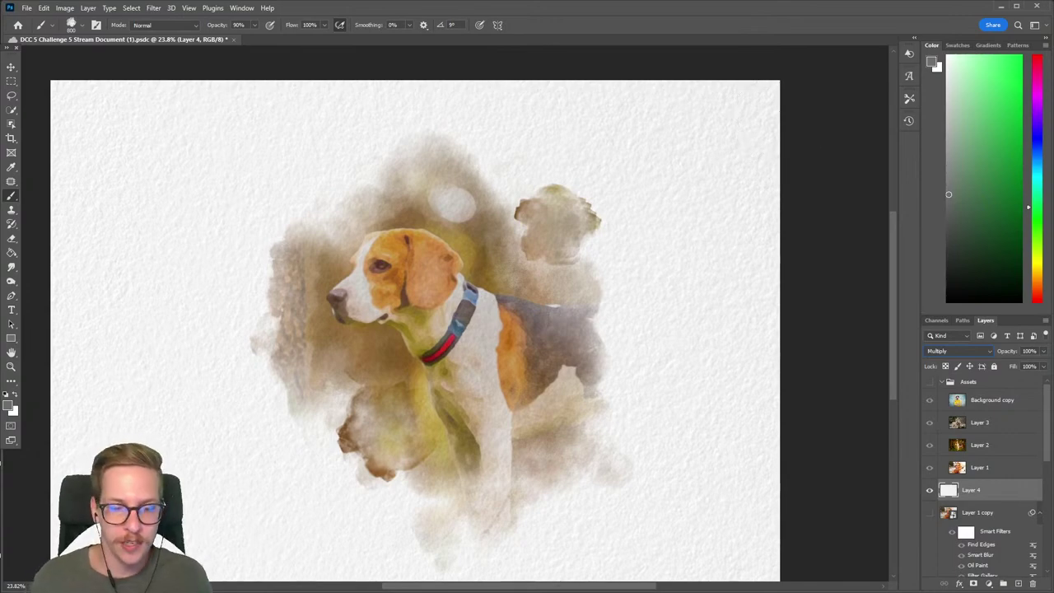
pyautogui.hotkey('alt', 'Tab')
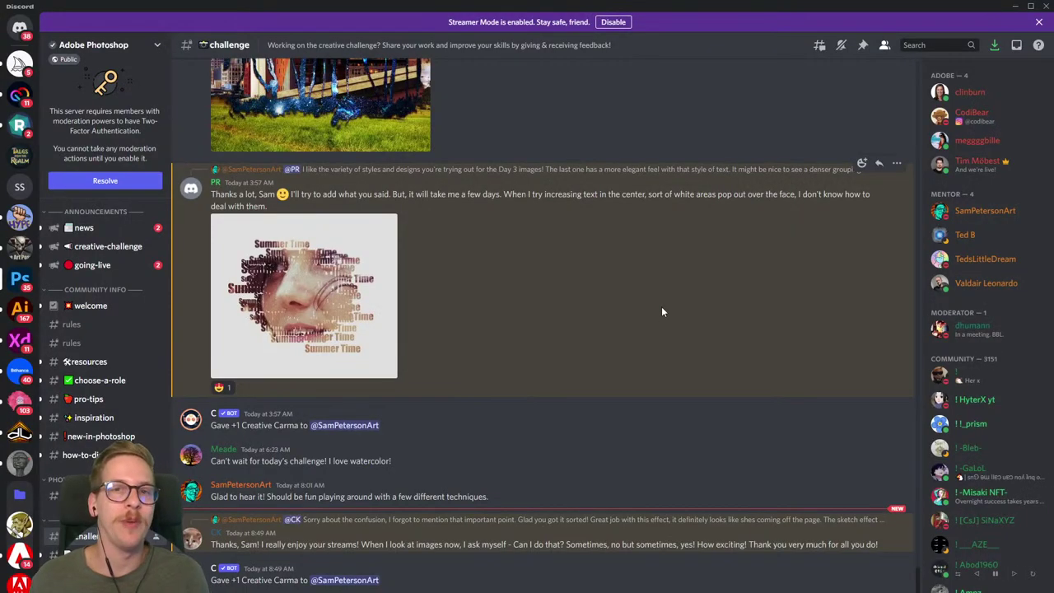